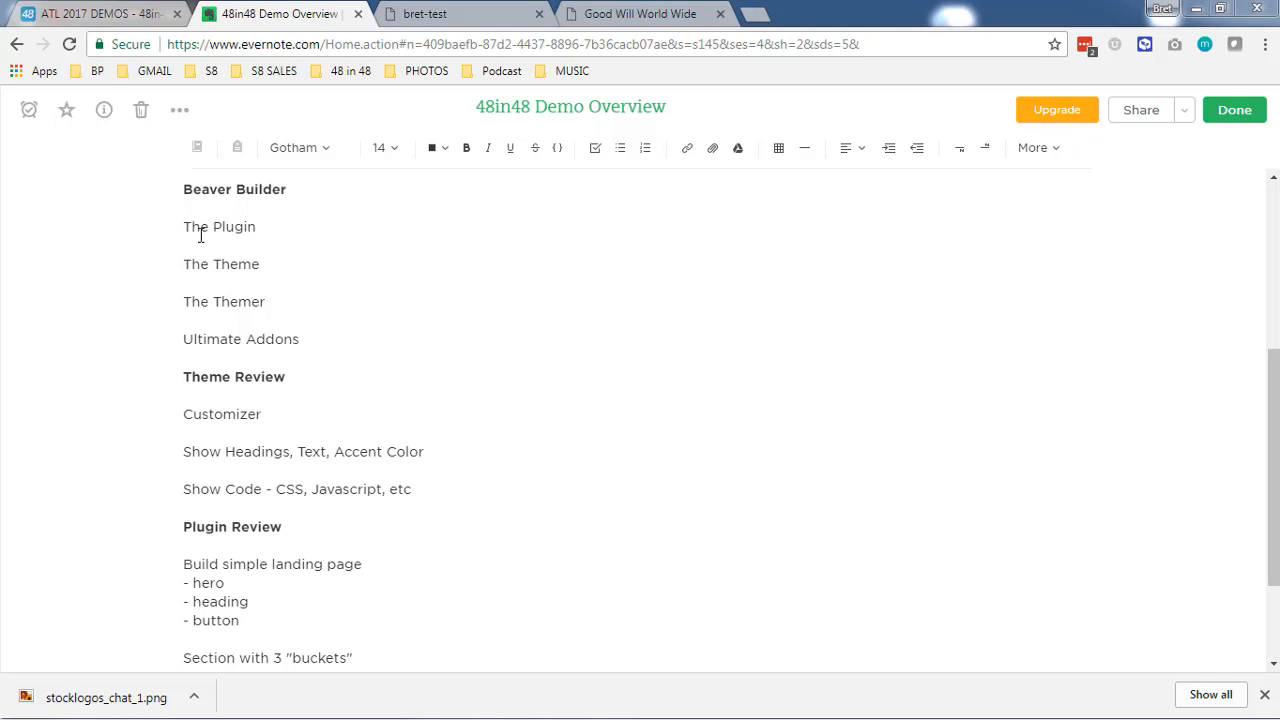
- Review the plugin, theme and themer items in the Beaver Builder notes and examine the welcome text on the bret-test site
drag(184, 226, 261, 226)
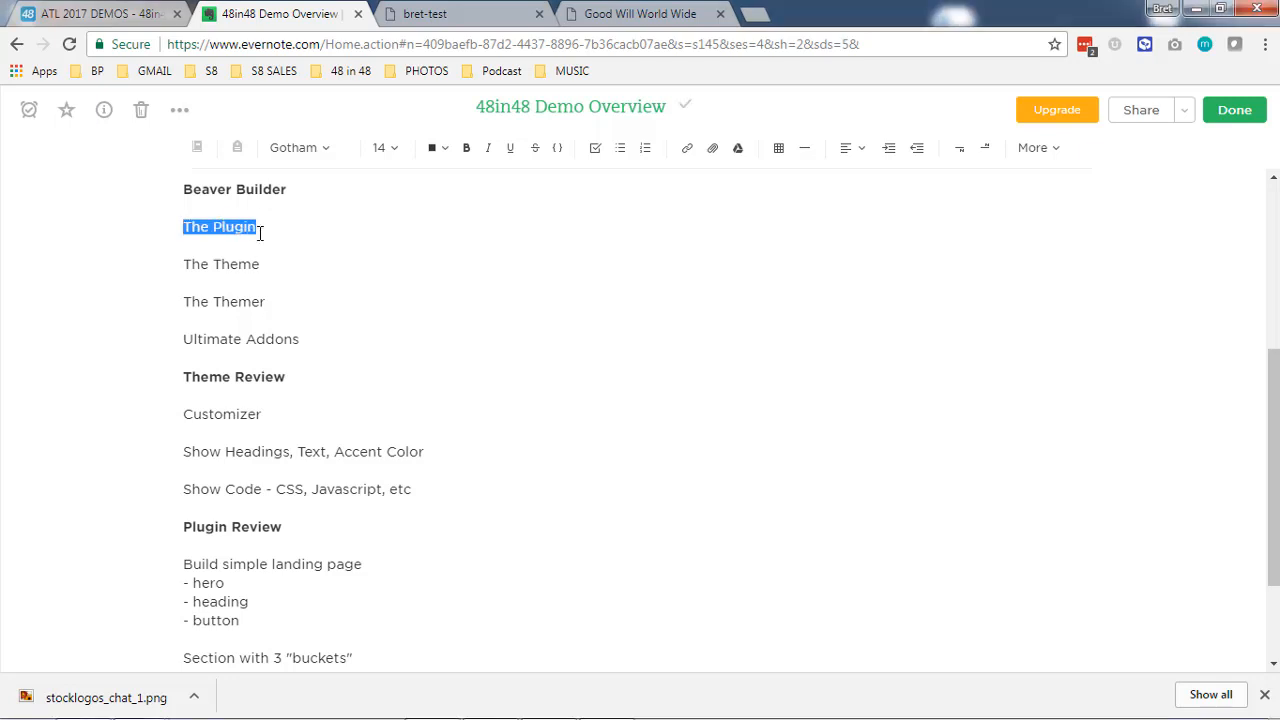
click(182, 265)
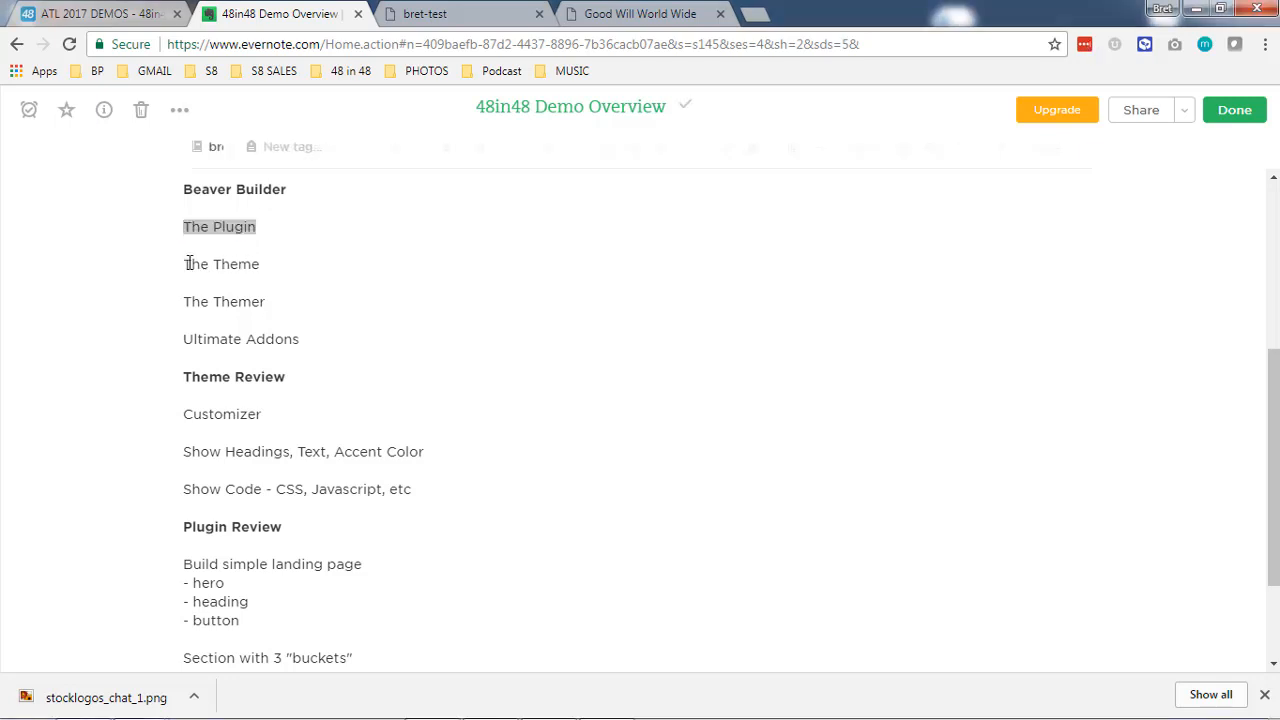
click(248, 266)
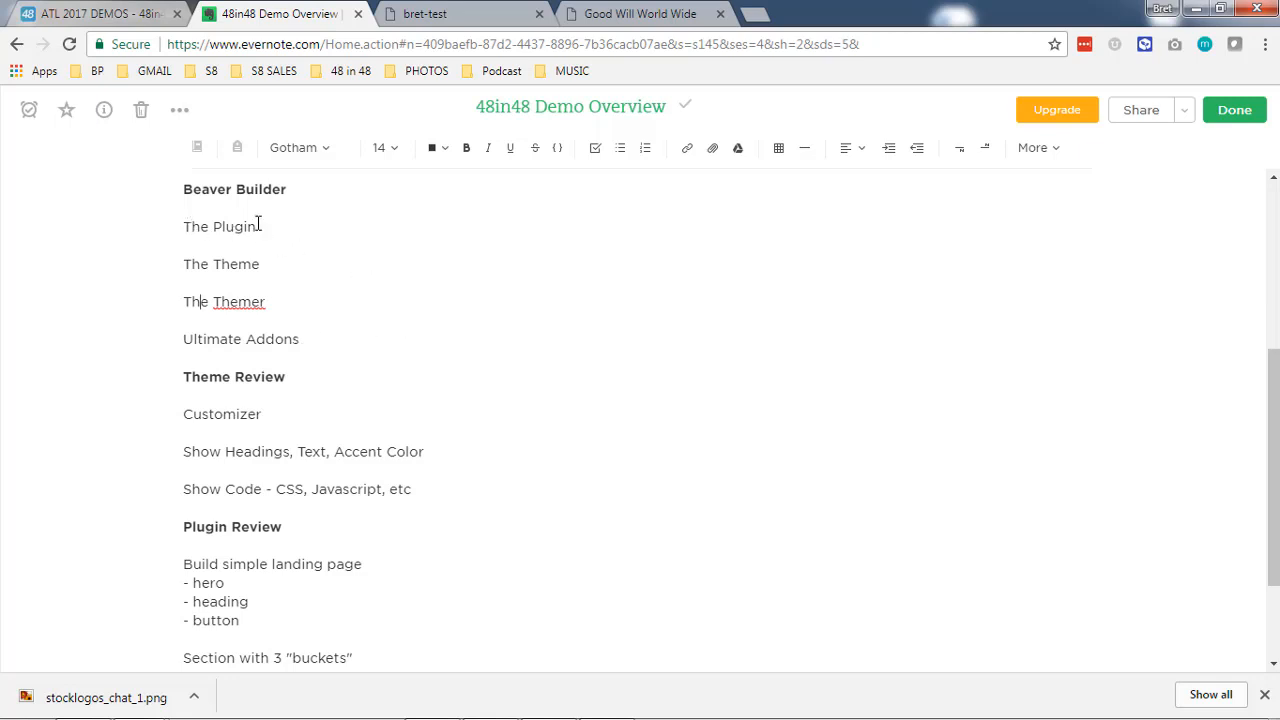
click(455, 15)
drag(128, 305, 469, 350)
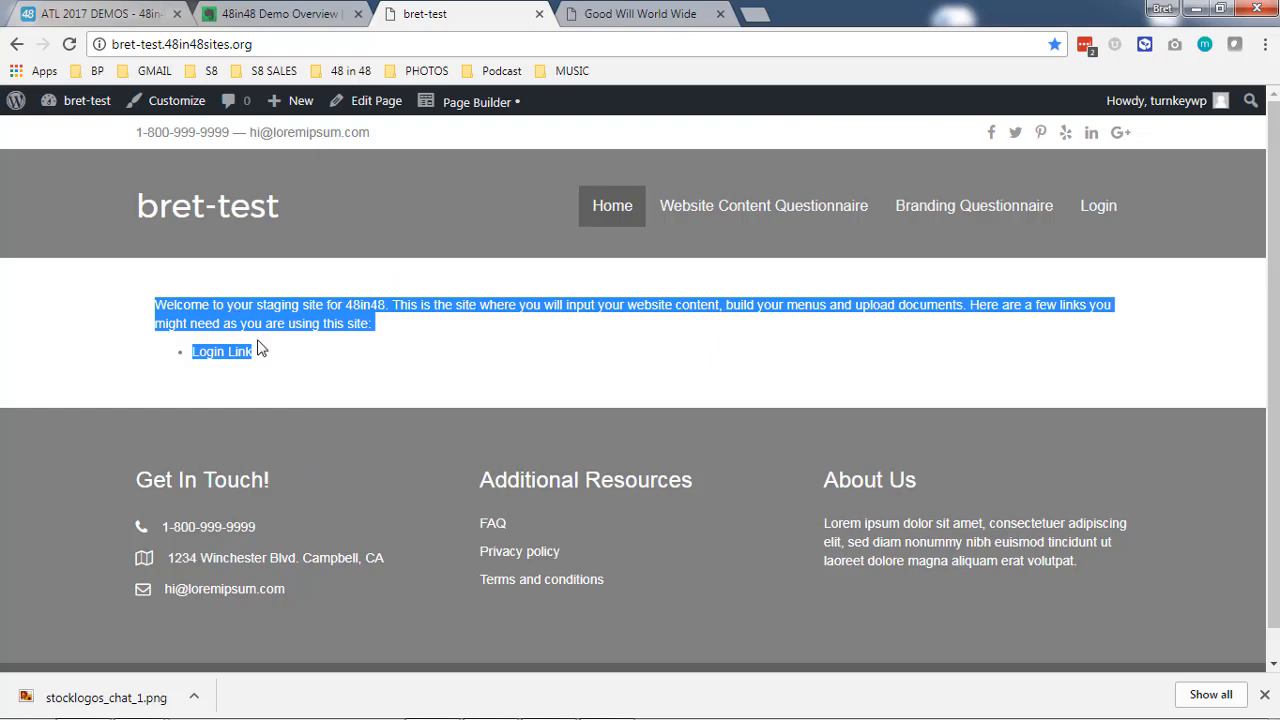
click(478, 336)
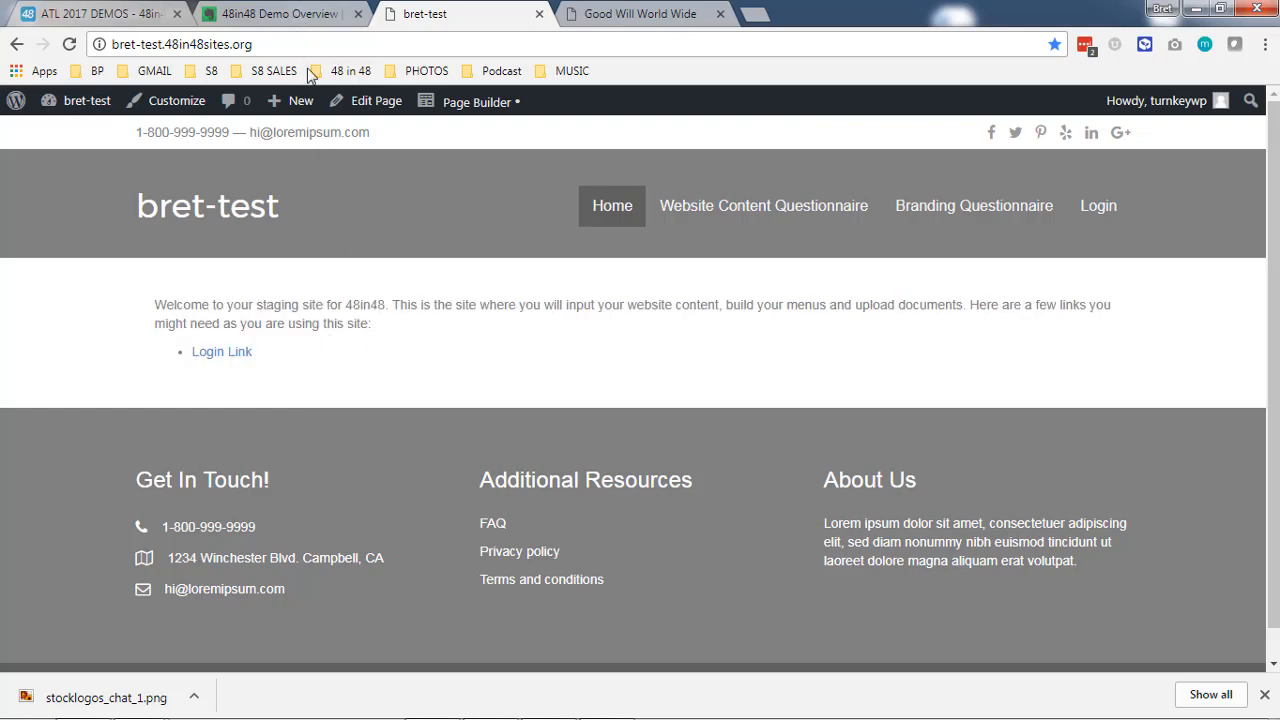
- Compare the theme and themer items in the 48in48 Demo Overview note with the bret-test home page
click(296, 16)
triple_click(232, 263)
click(360, 271)
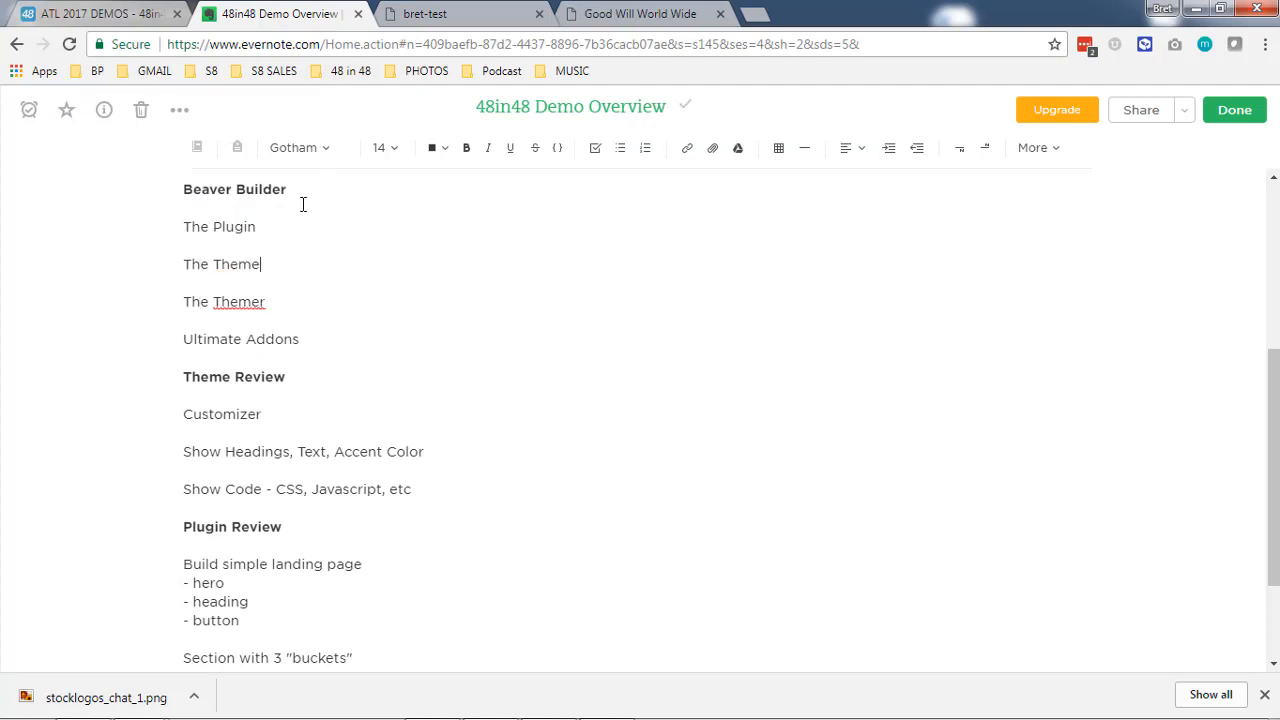
click(430, 13)
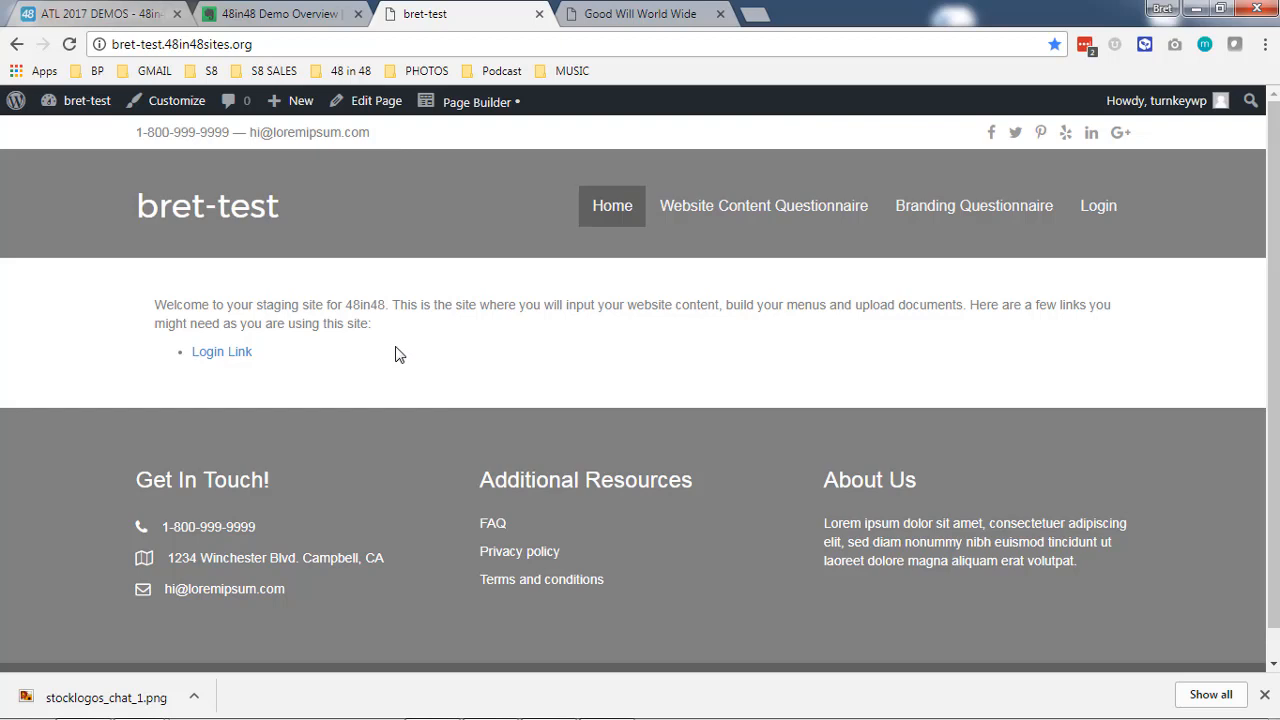
click(308, 18)
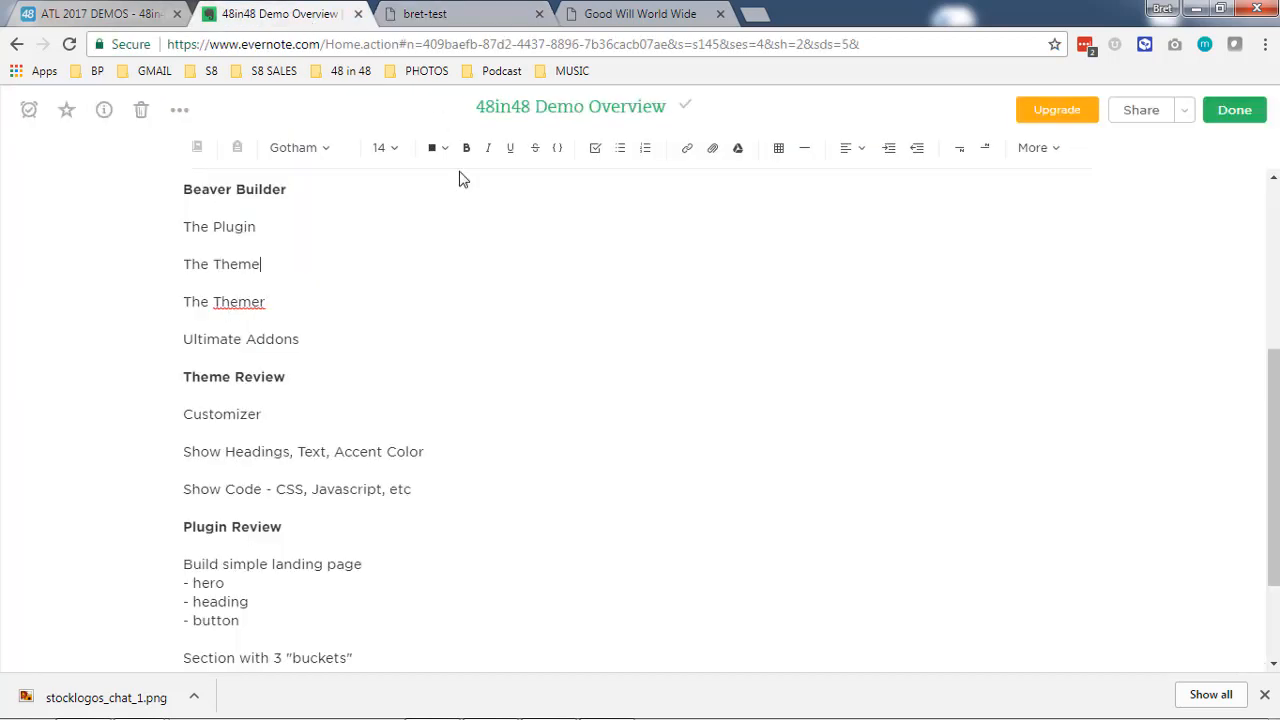
click(290, 315)
click(483, 24)
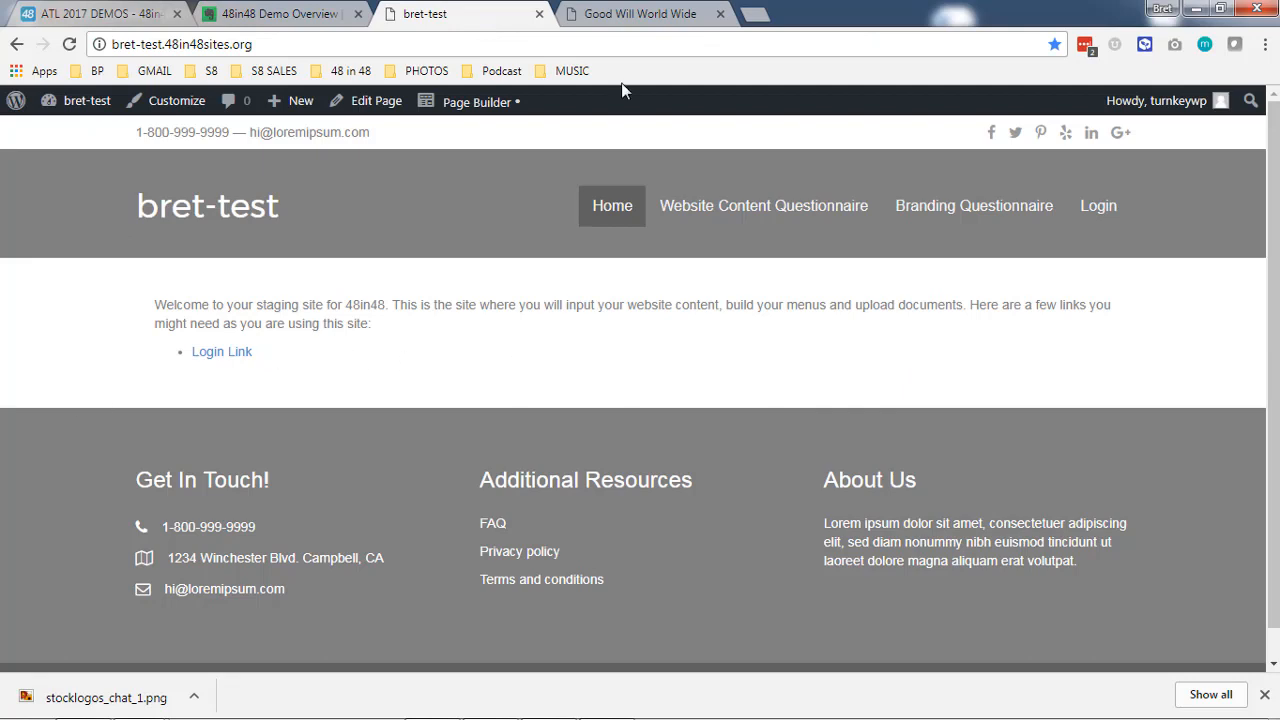
- Examine the Good Will World Wide home page from header to footer and the Theme Review section of the demo notes
click(643, 15)
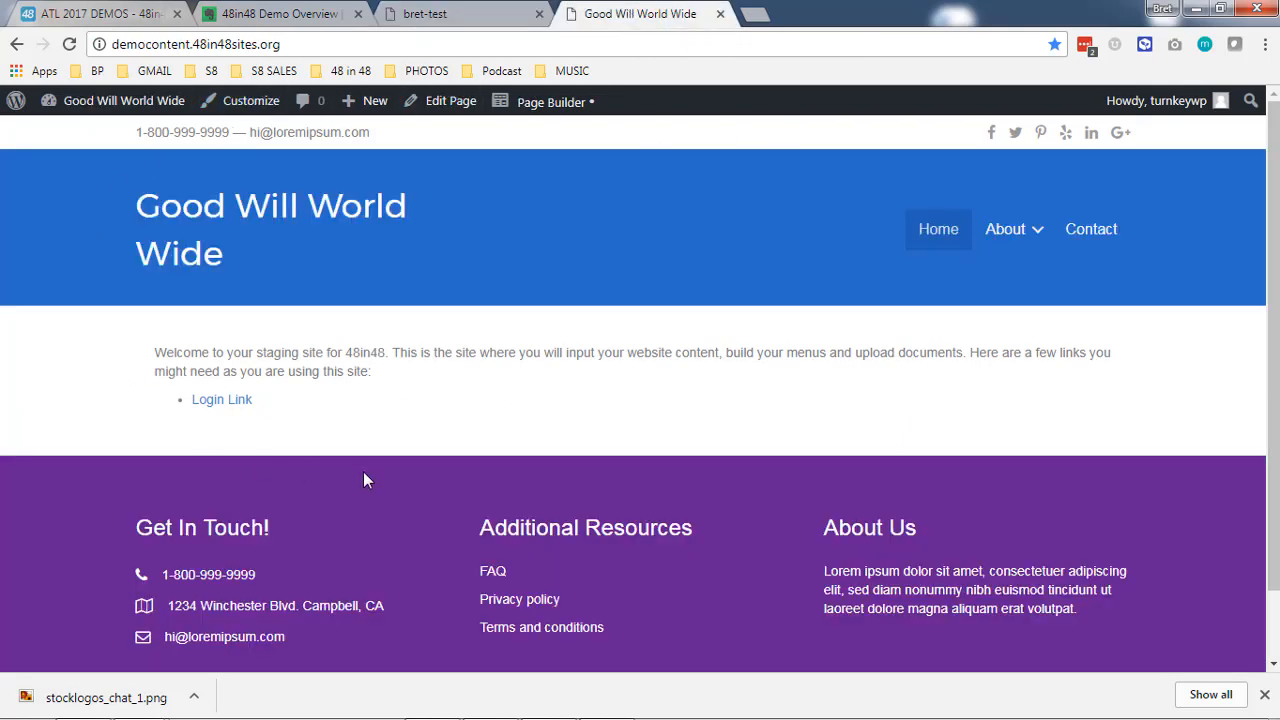
scroll(571, 476, down, 1)
scroll(571, 475, up, 1)
click(250, 22)
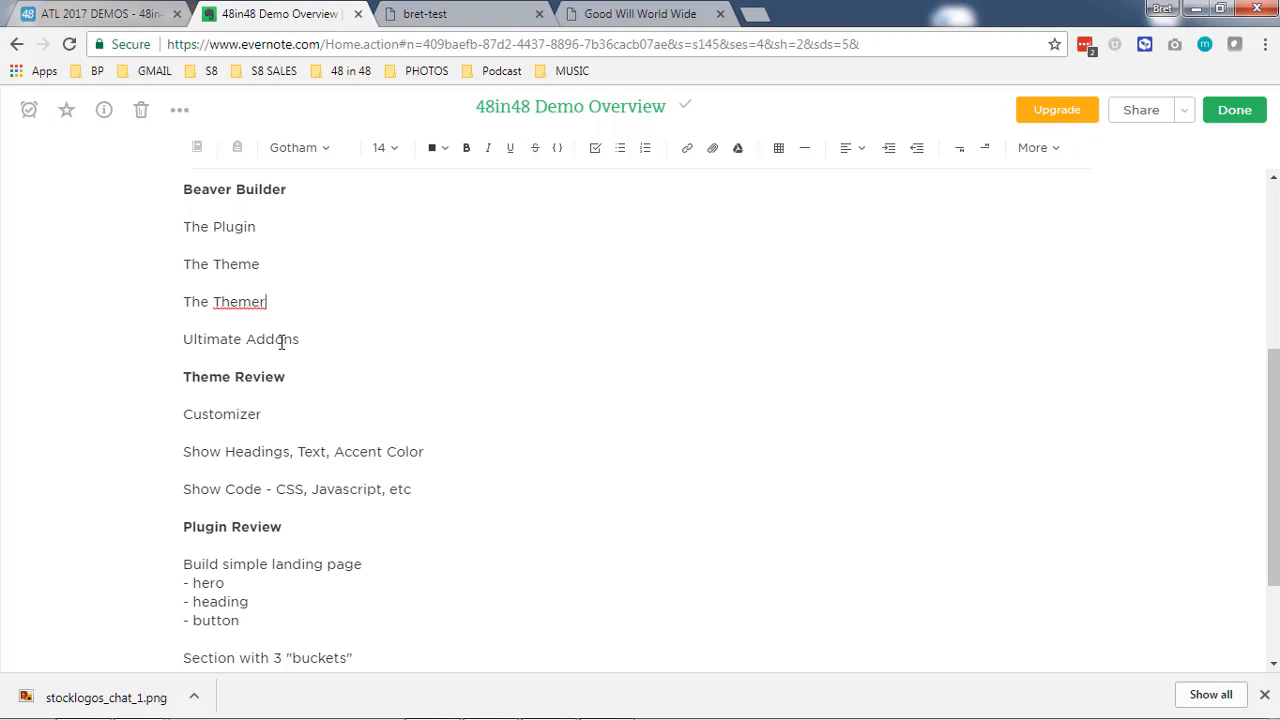
scroll(284, 338, down, 2)
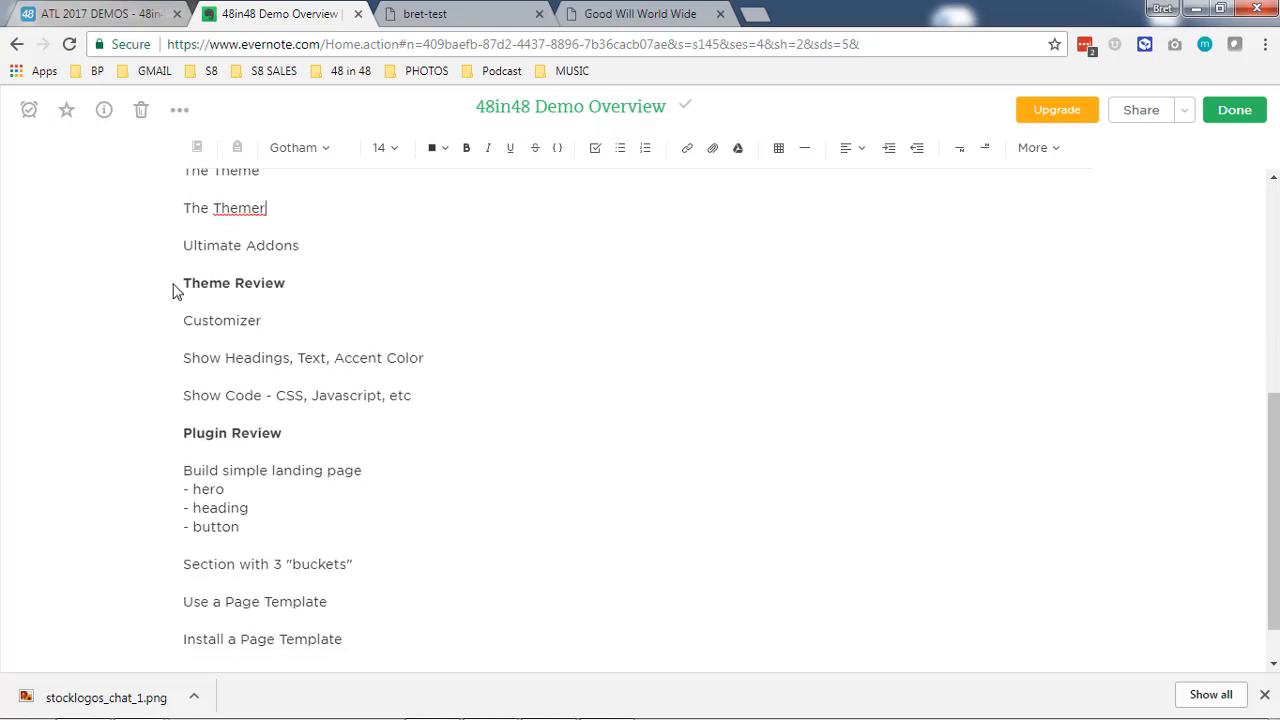
- Open the Customizer for the active Beaver Builder Theme from the Good Will World Wide site's theme management page
click(630, 10)
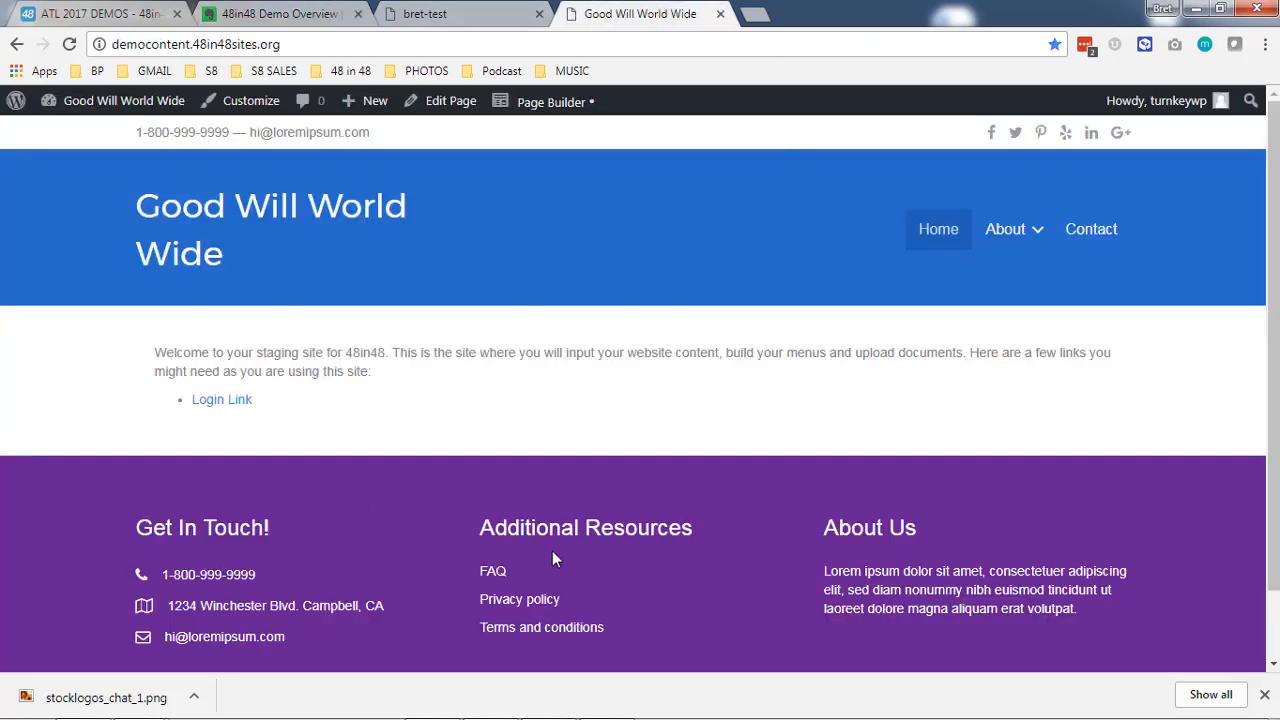
click(130, 110)
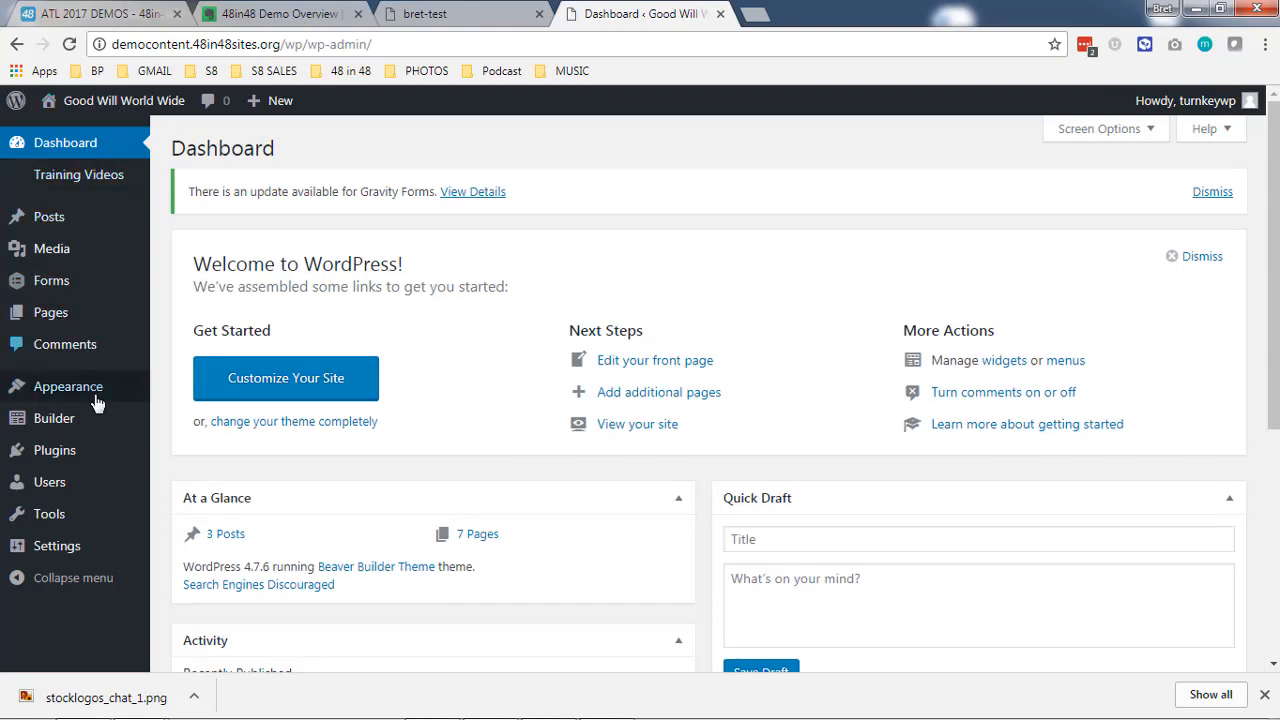
mouse_move(95, 392)
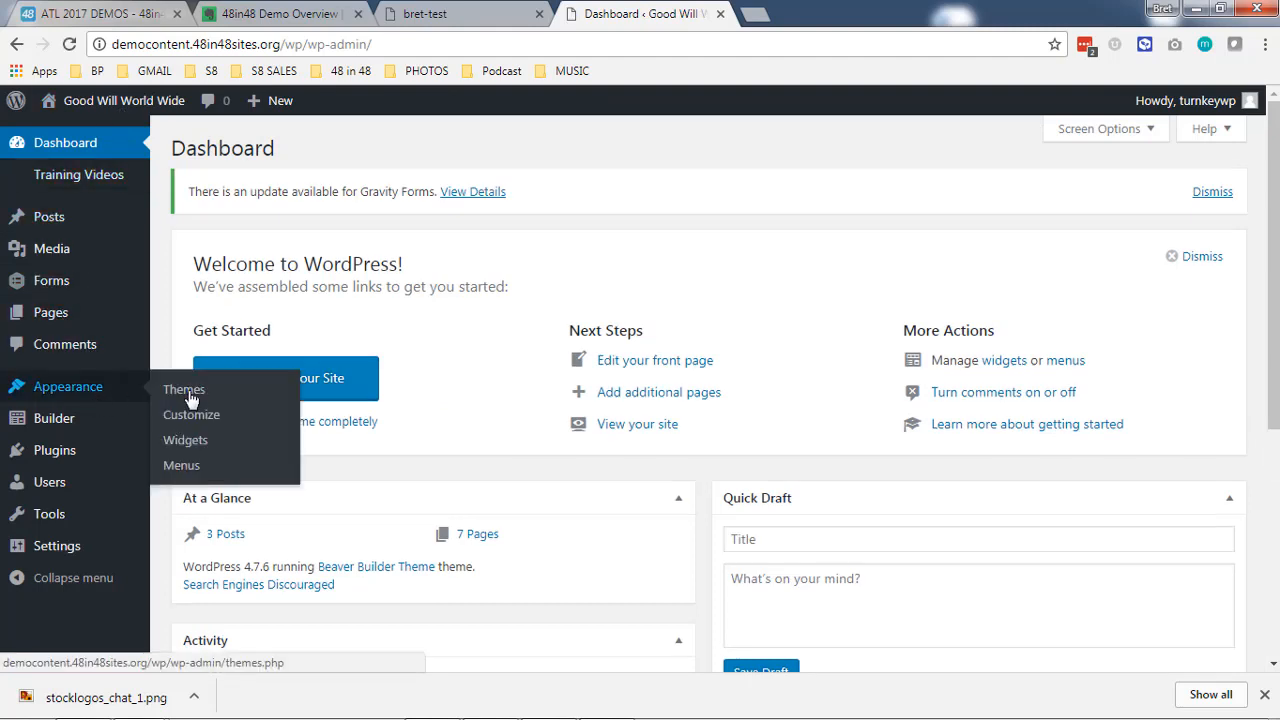
click(192, 399)
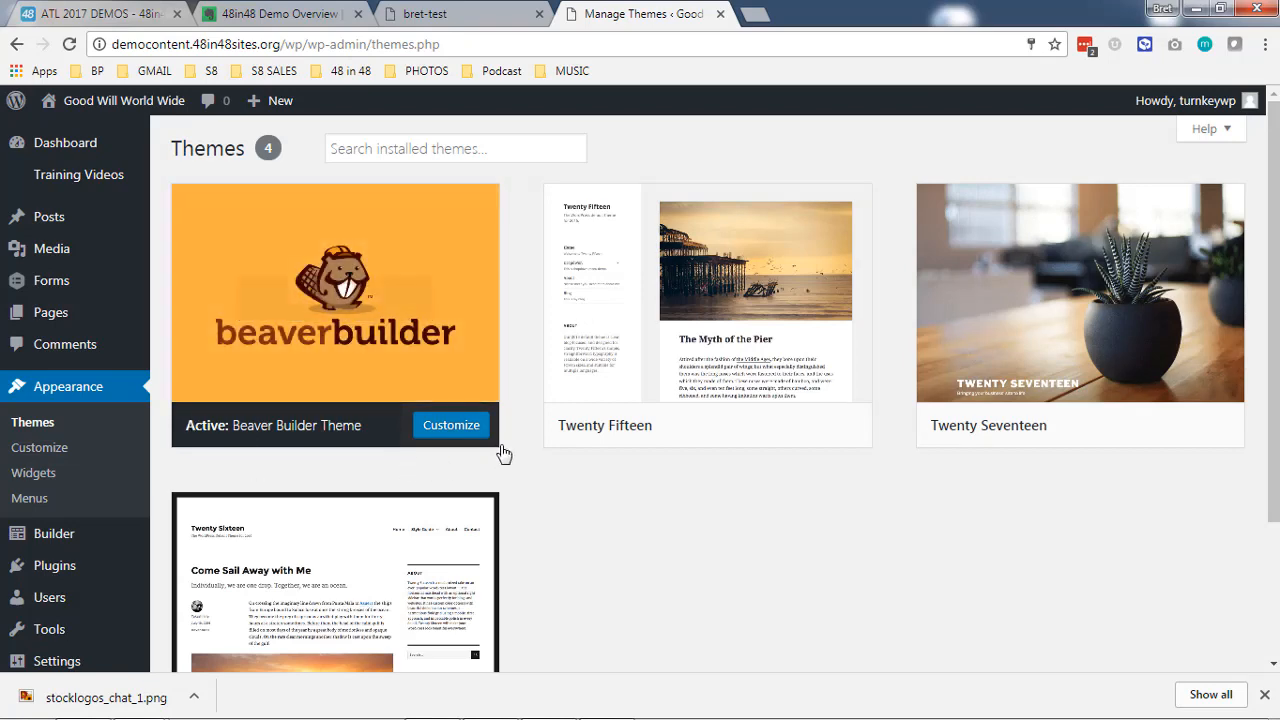
click(448, 426)
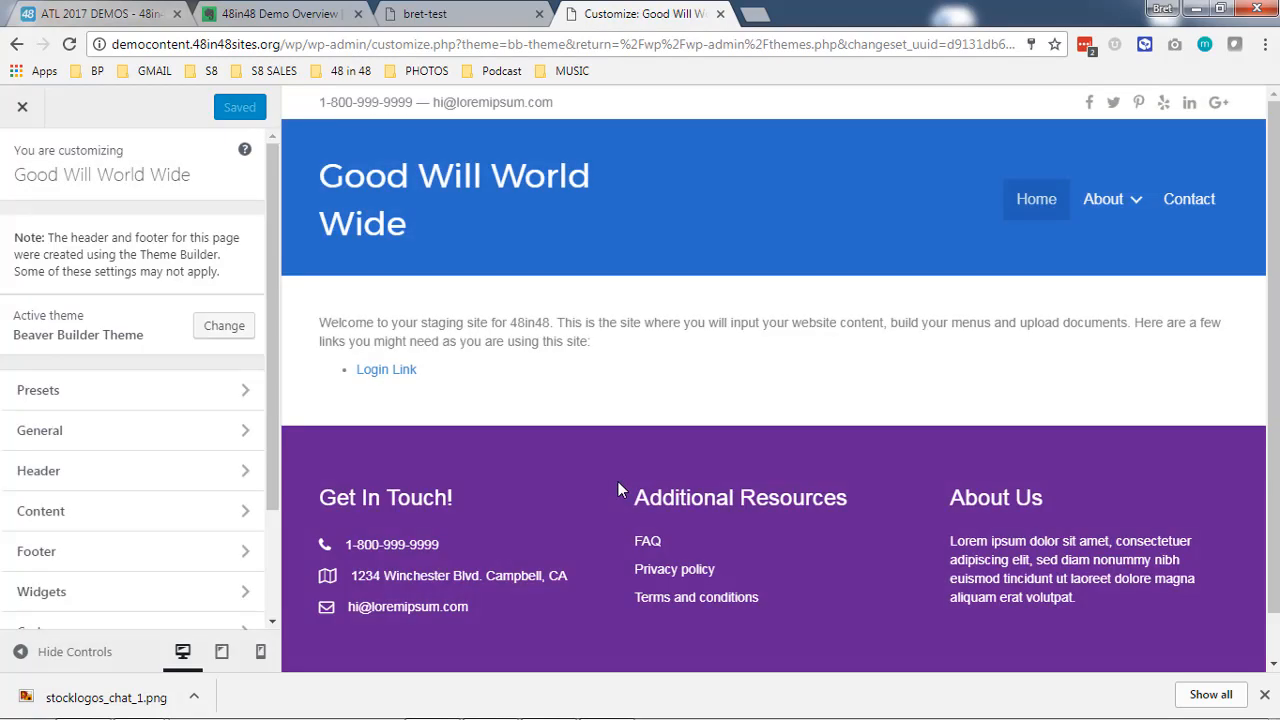
- Look through the Customizer's sections and the Header options, and return to the main section list
scroll(123, 291, down, 1)
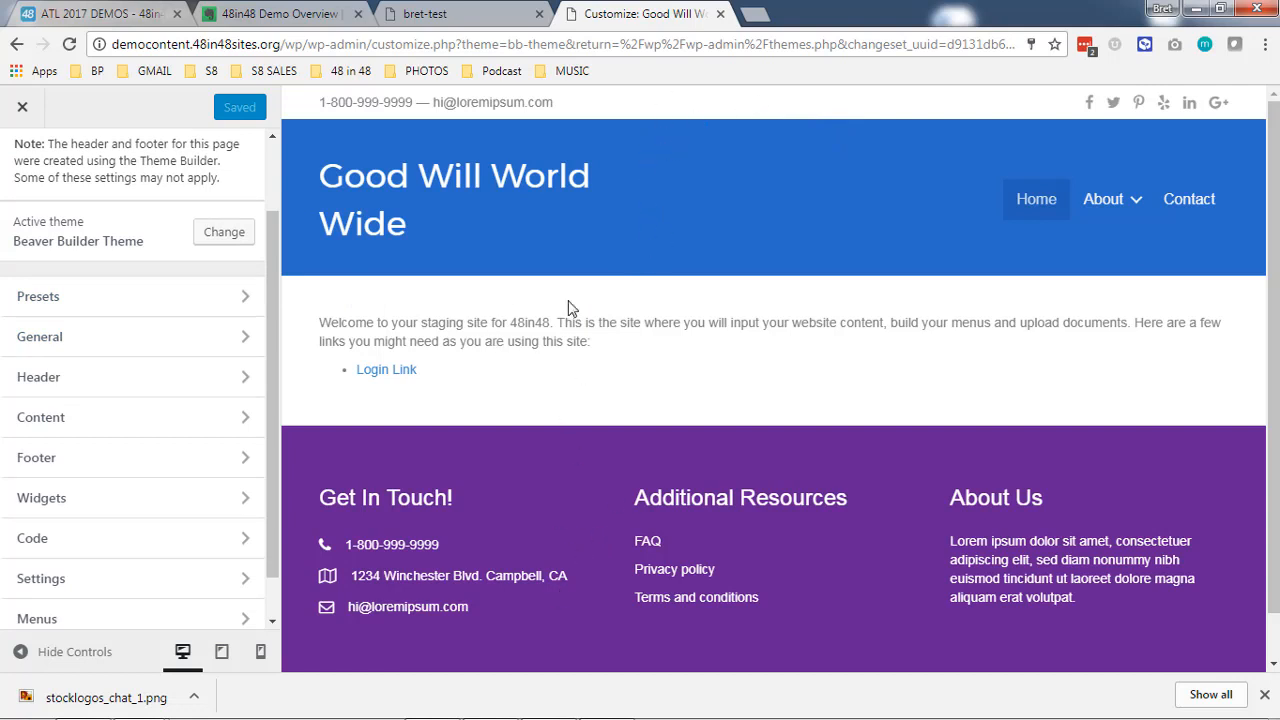
click(217, 380)
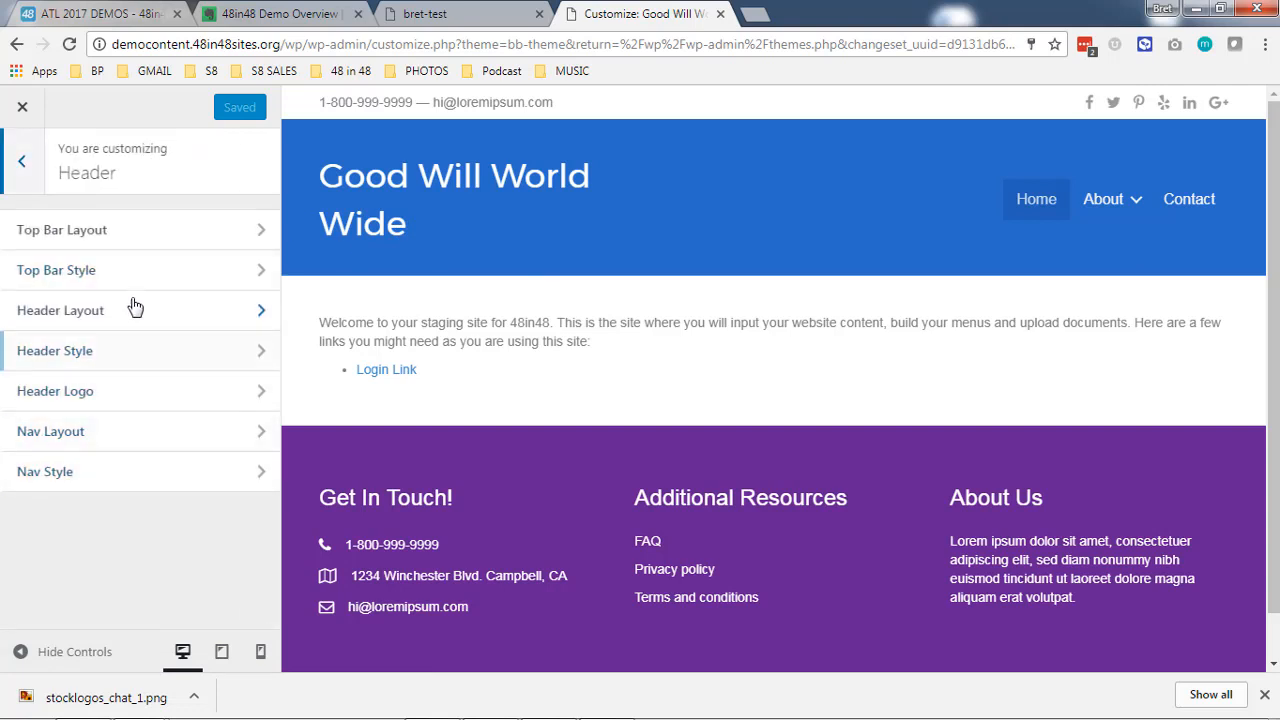
click(22, 162)
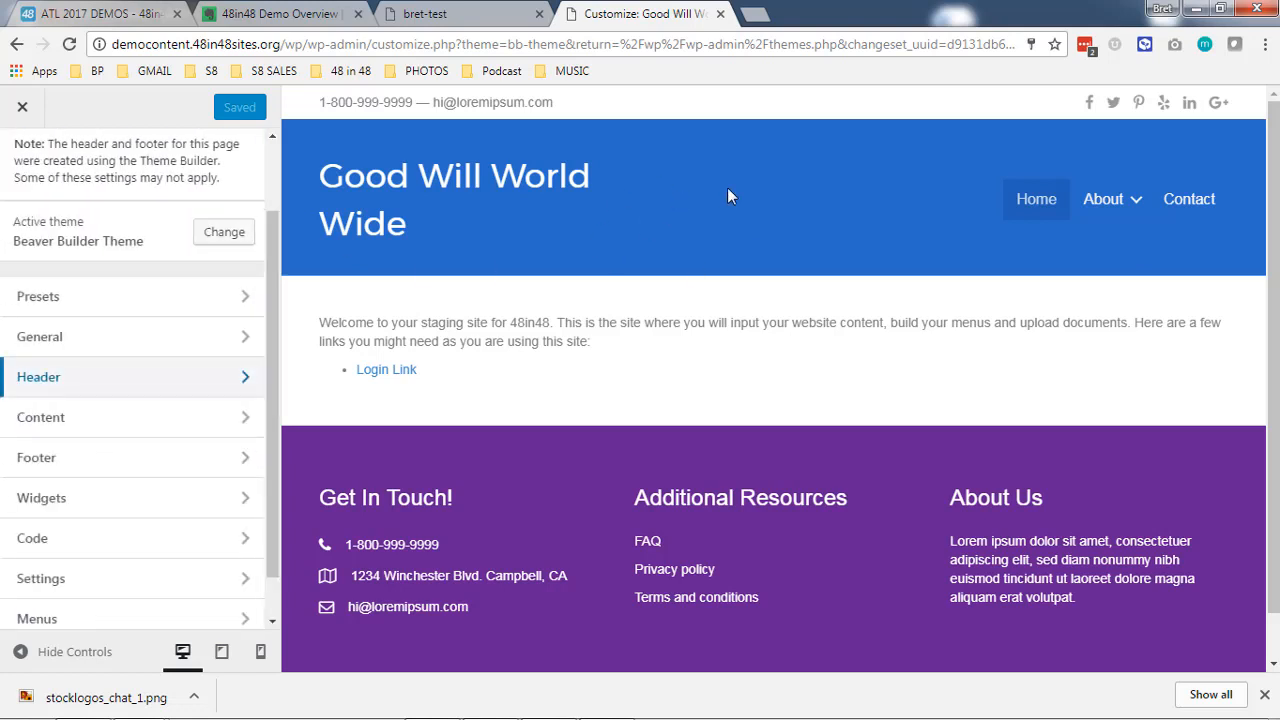
- Set the theme's general accent color to the preset red #dd3333
click(133, 350)
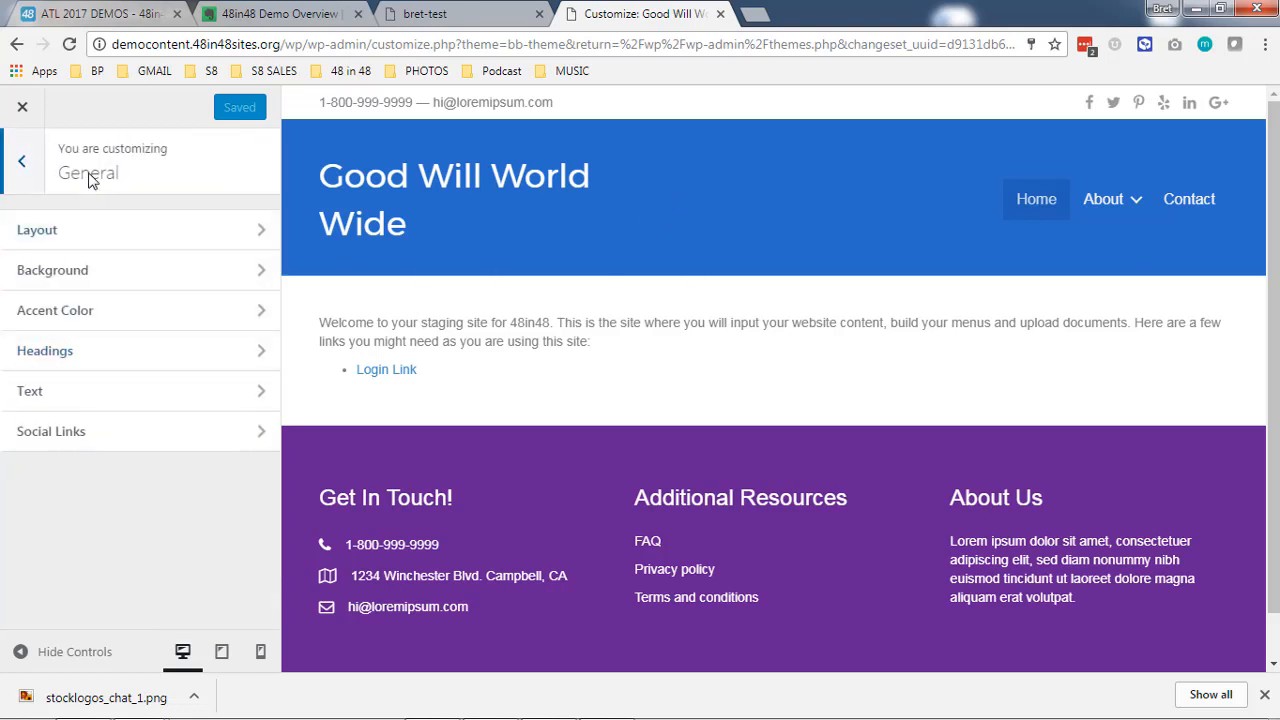
click(83, 316)
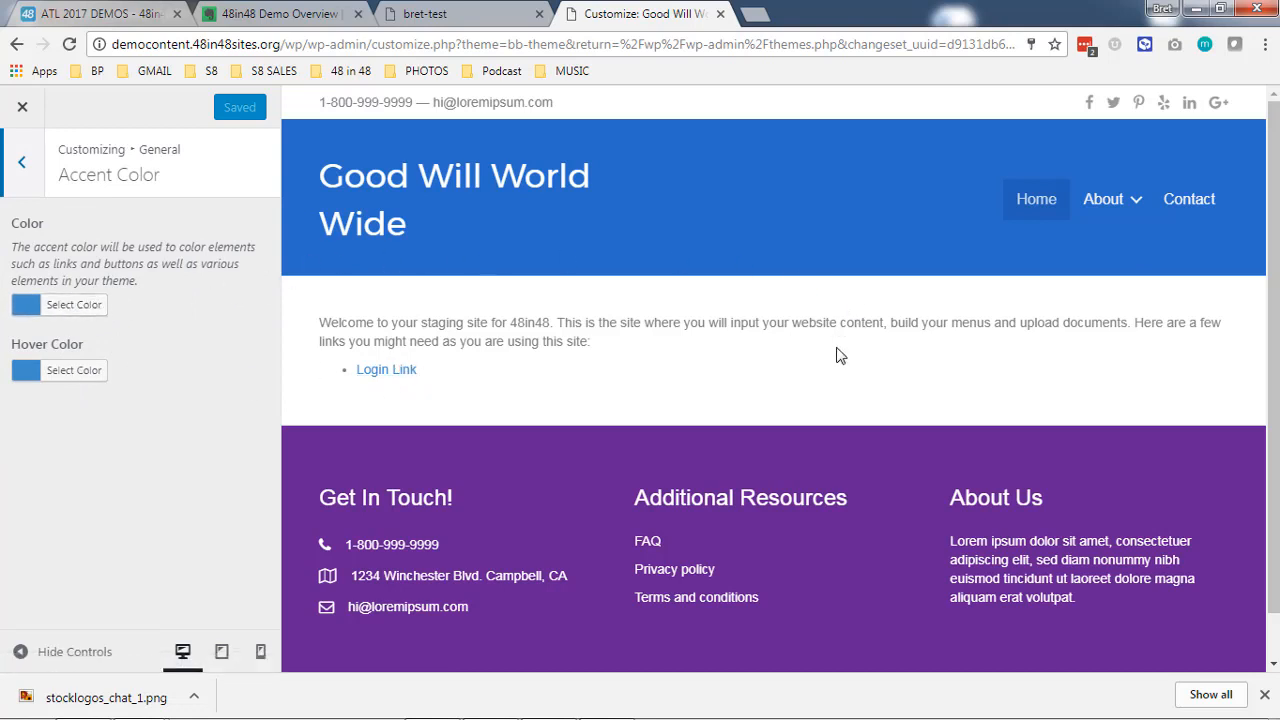
click(86, 305)
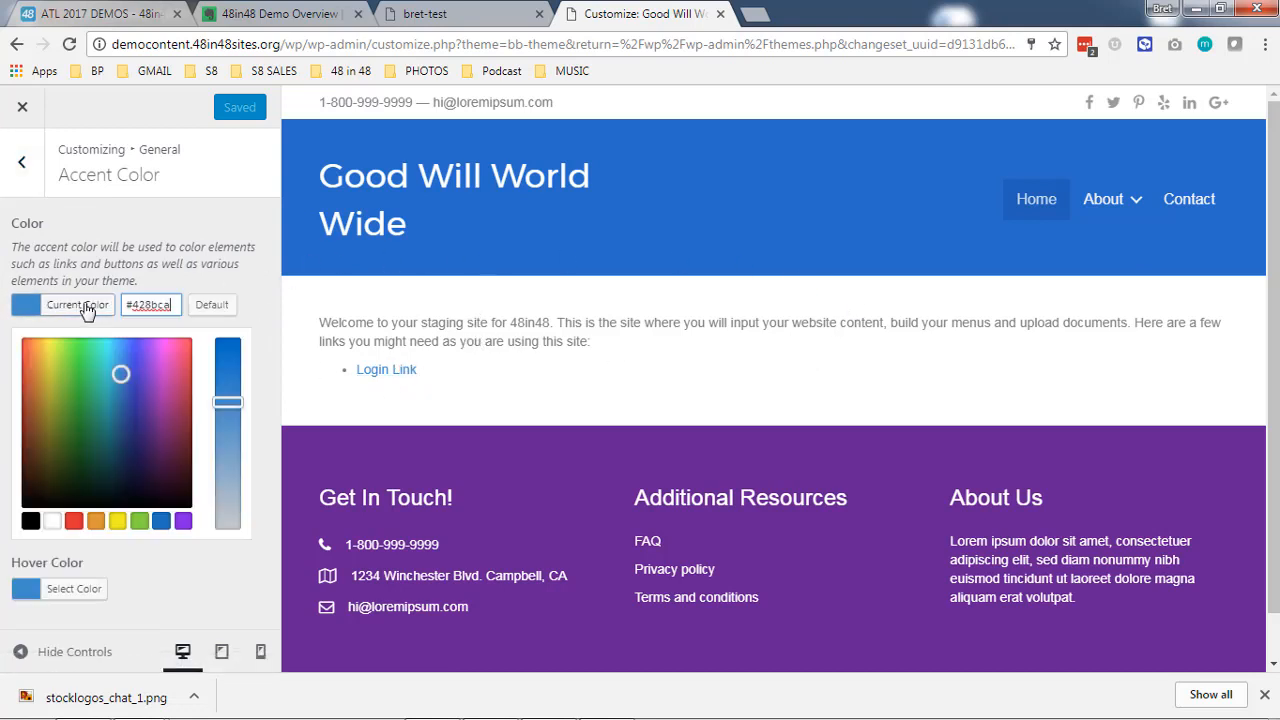
click(73, 521)
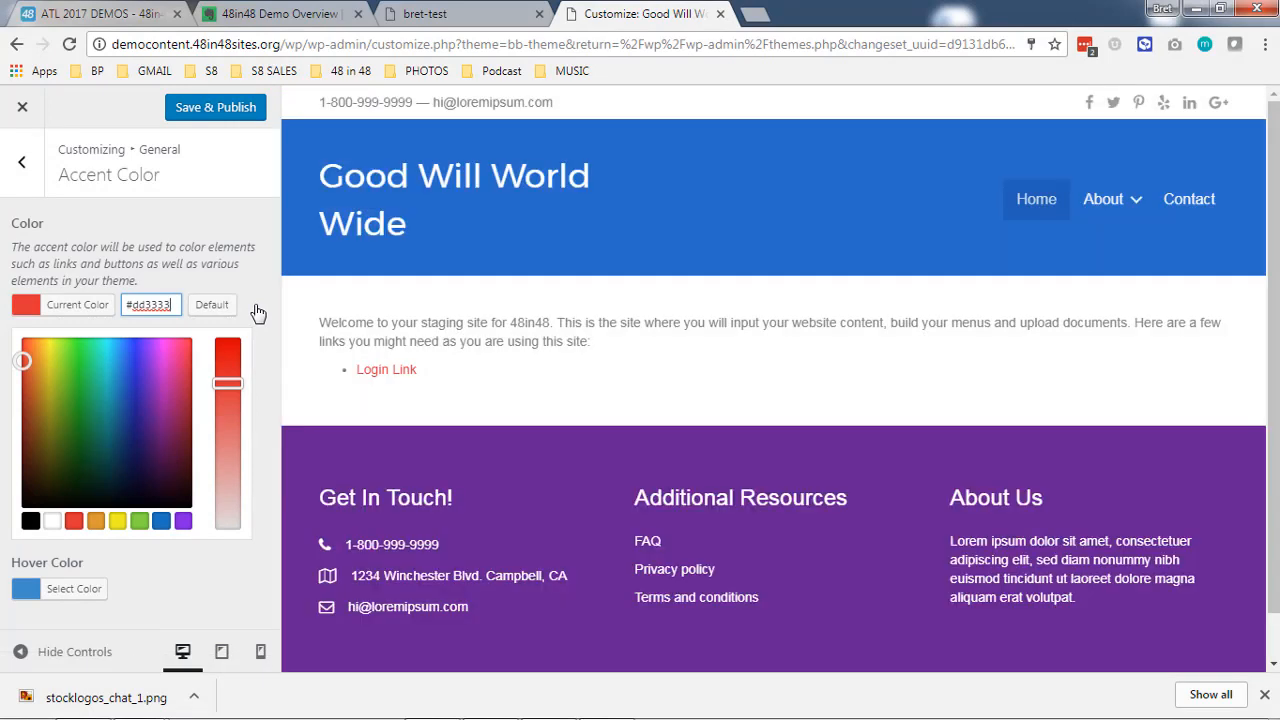
click(219, 214)
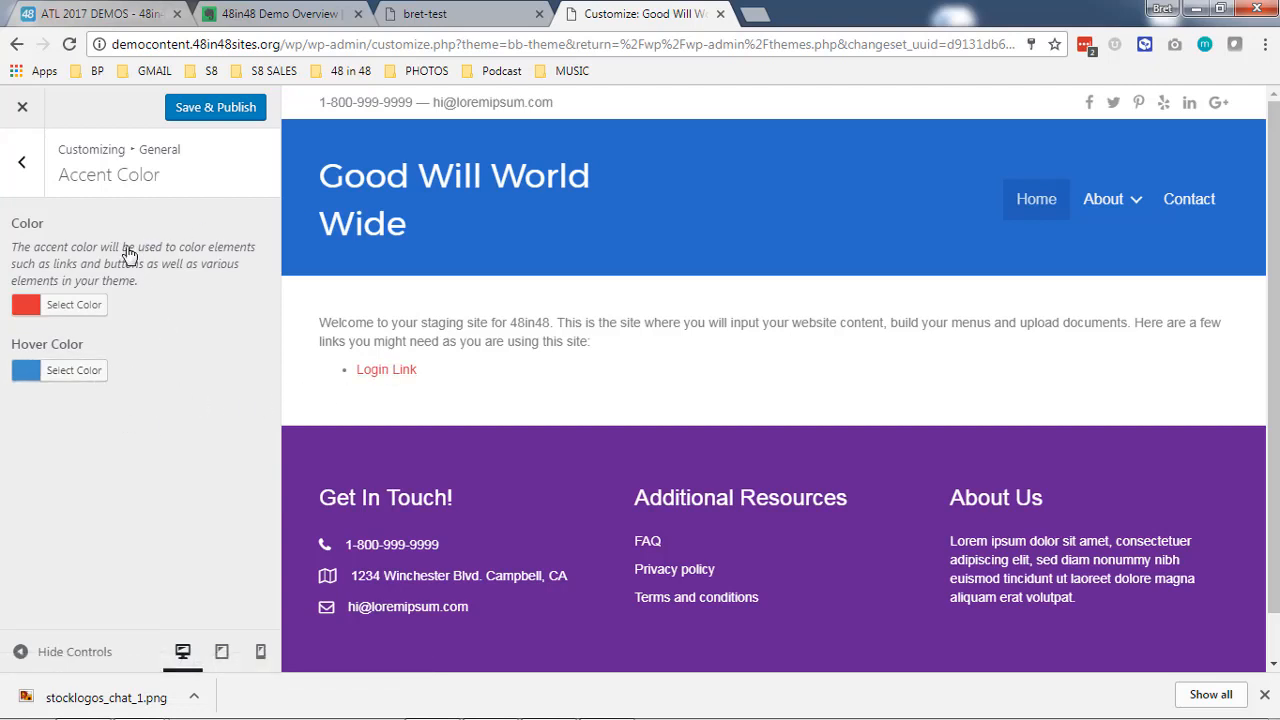
- Open the general Headings settings and examine the color, font and H1 size options
click(36, 183)
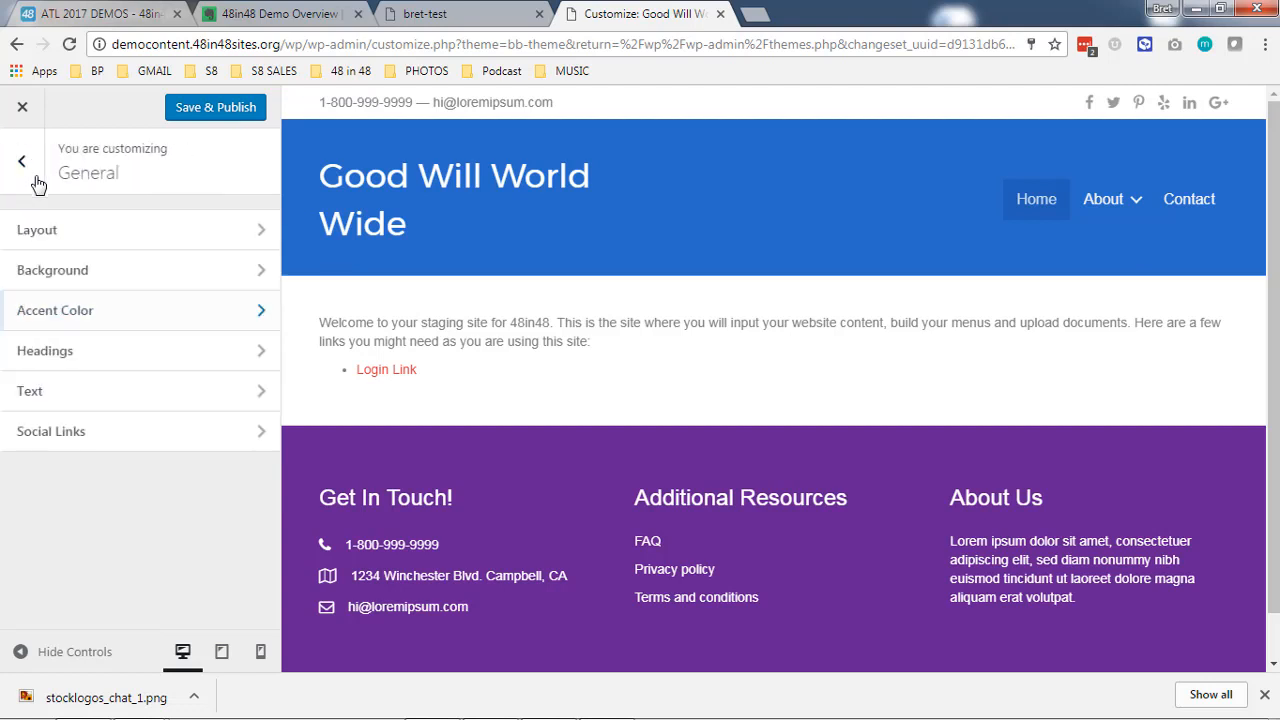
click(166, 362)
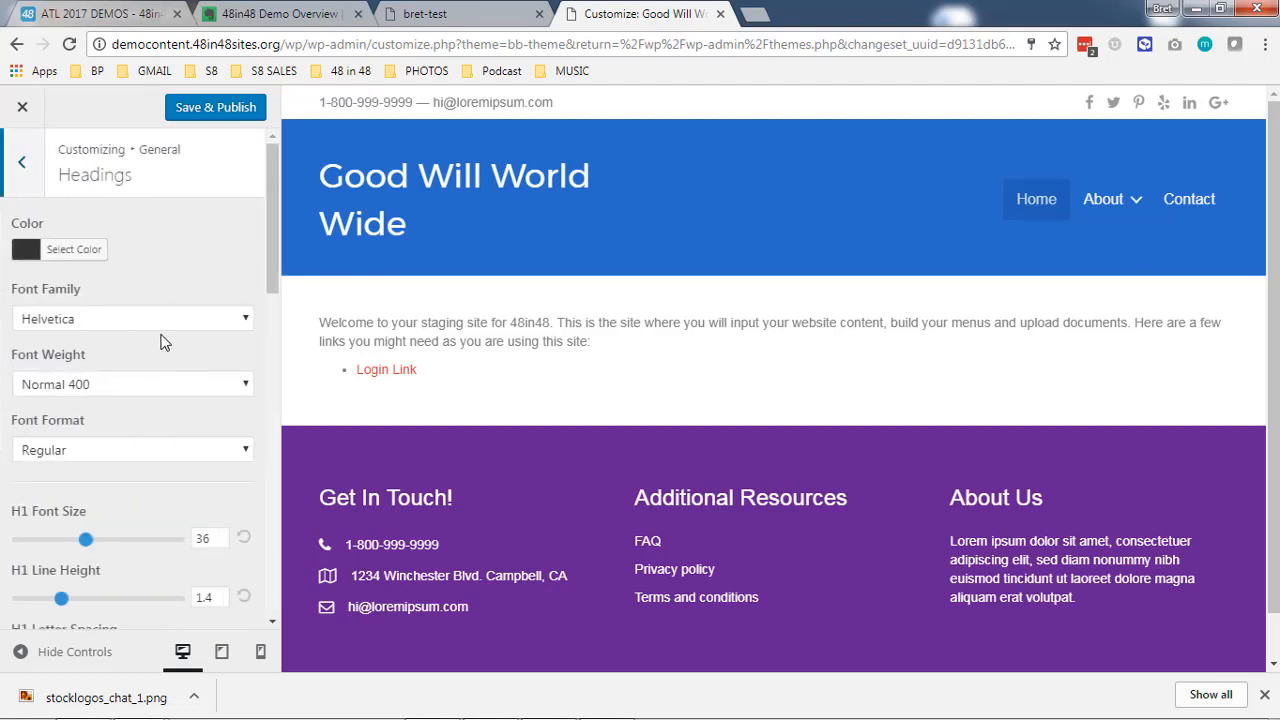
scroll(158, 502, down, 2)
scroll(149, 510, up, 2)
scroll(170, 274, down, 1)
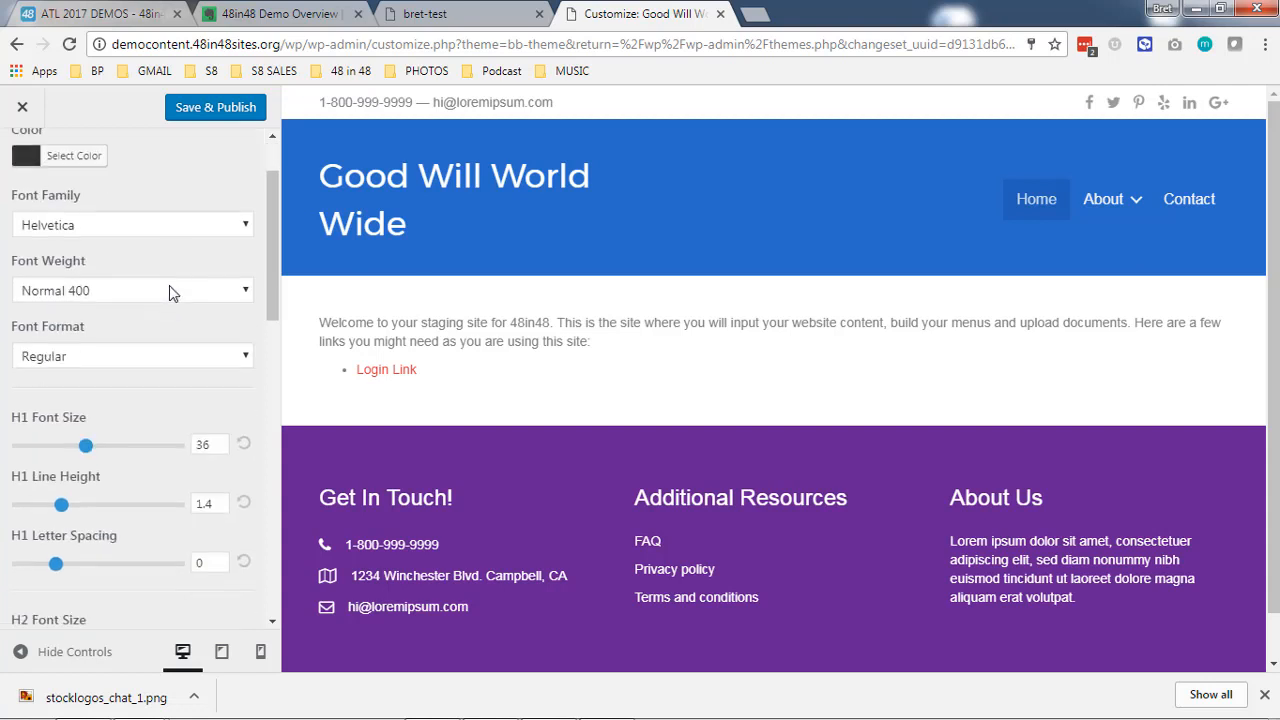
- Try Roboto as the headings' font family
click(157, 229)
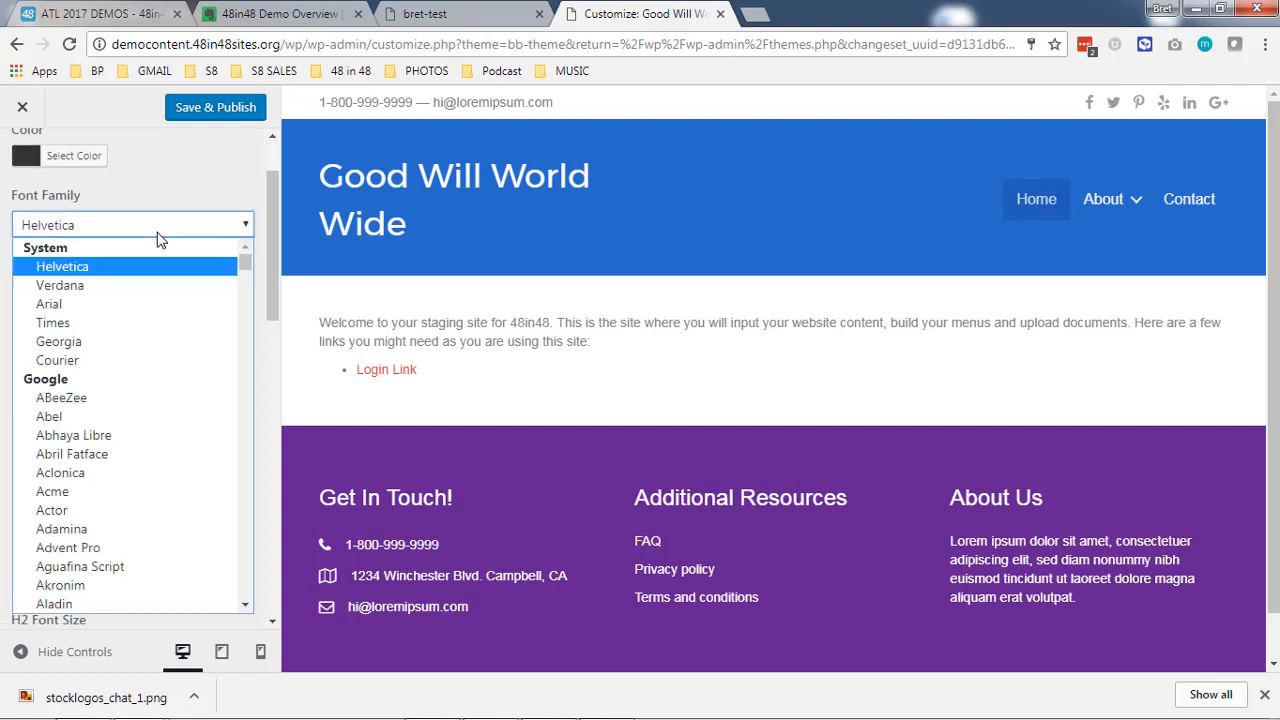
scroll(178, 385, down, 12)
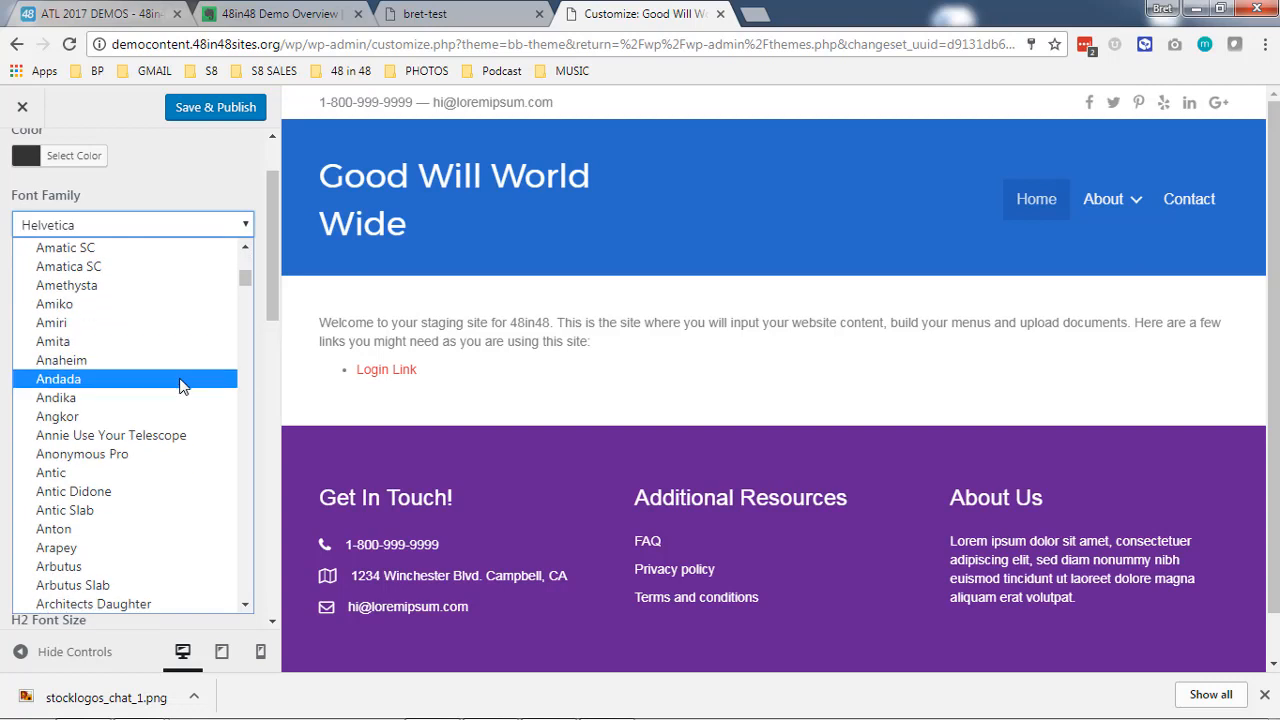
click(149, 230)
click(148, 230)
text(roboto)
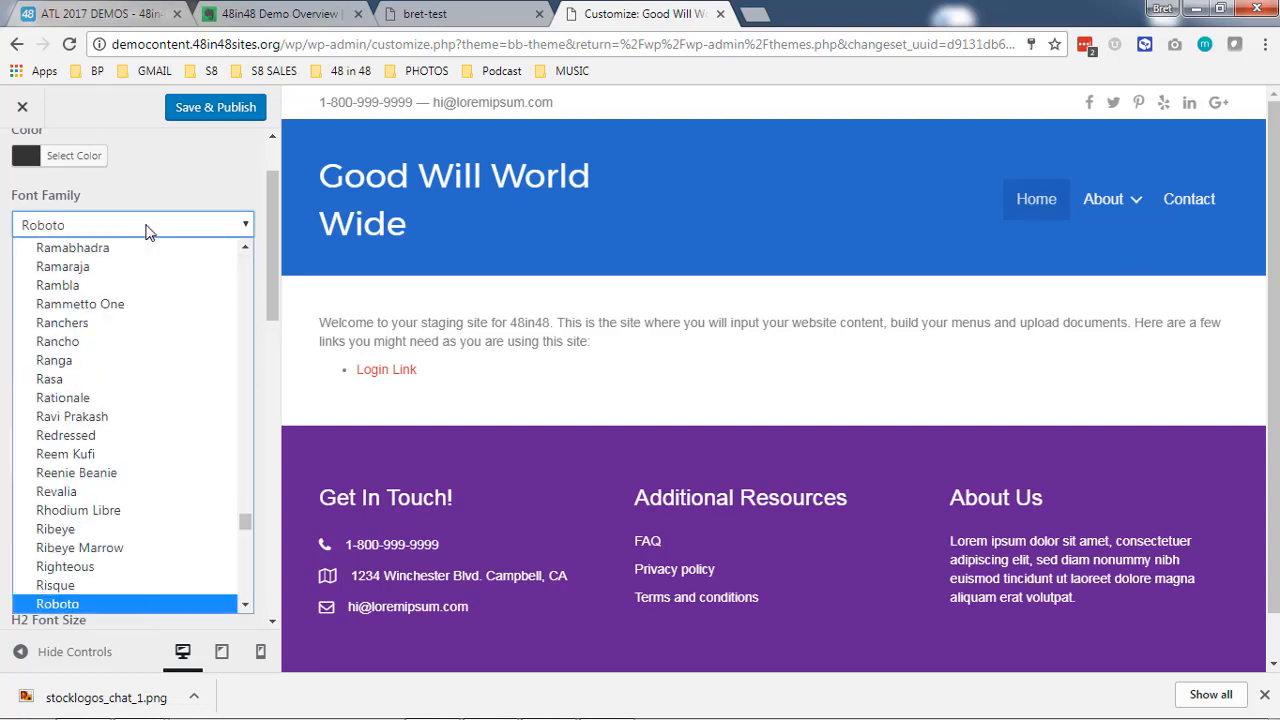
click(118, 607)
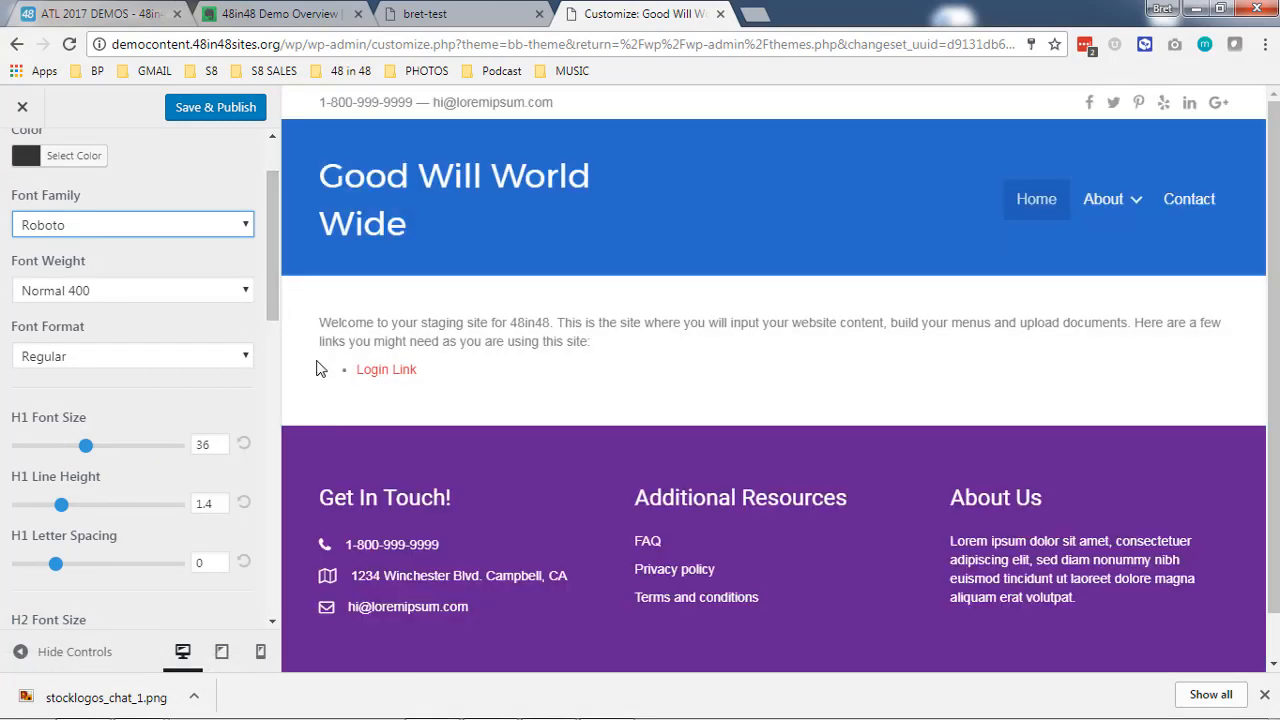
- Set the headings' font family to Rasa and examine the H1 to H3 size and spacing options
click(160, 228)
click(150, 380)
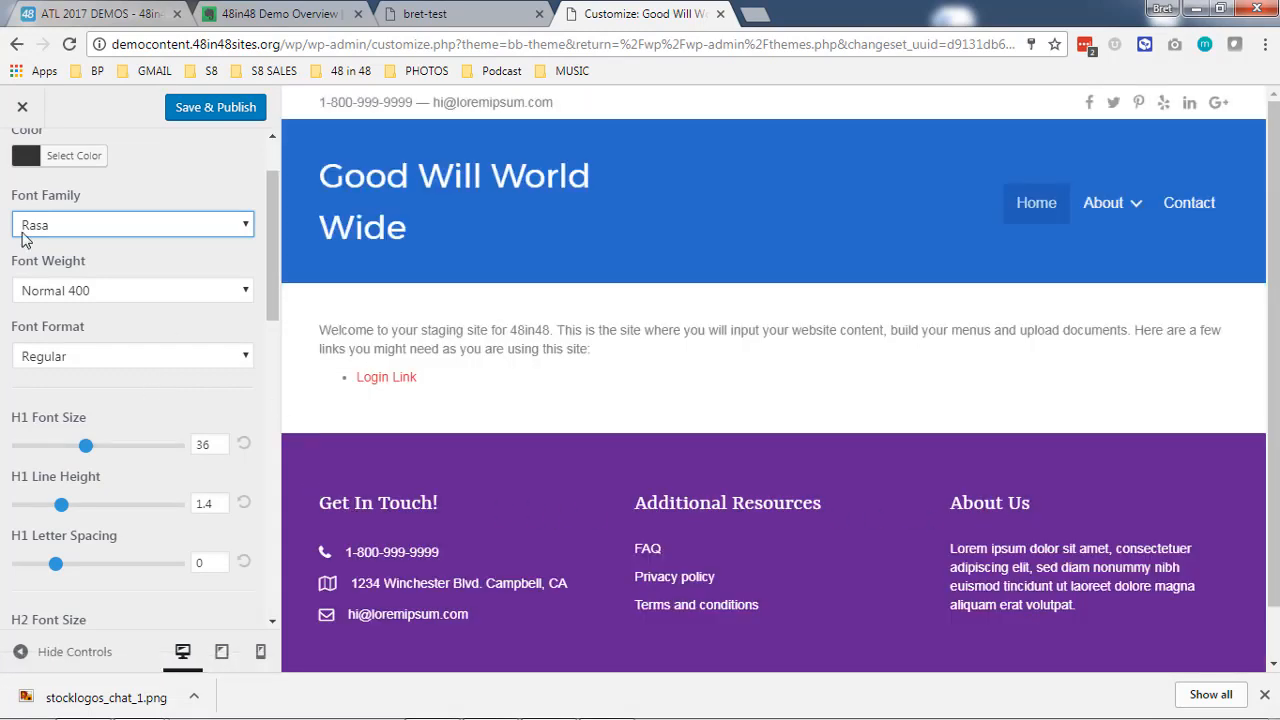
scroll(150, 426, down, 1)
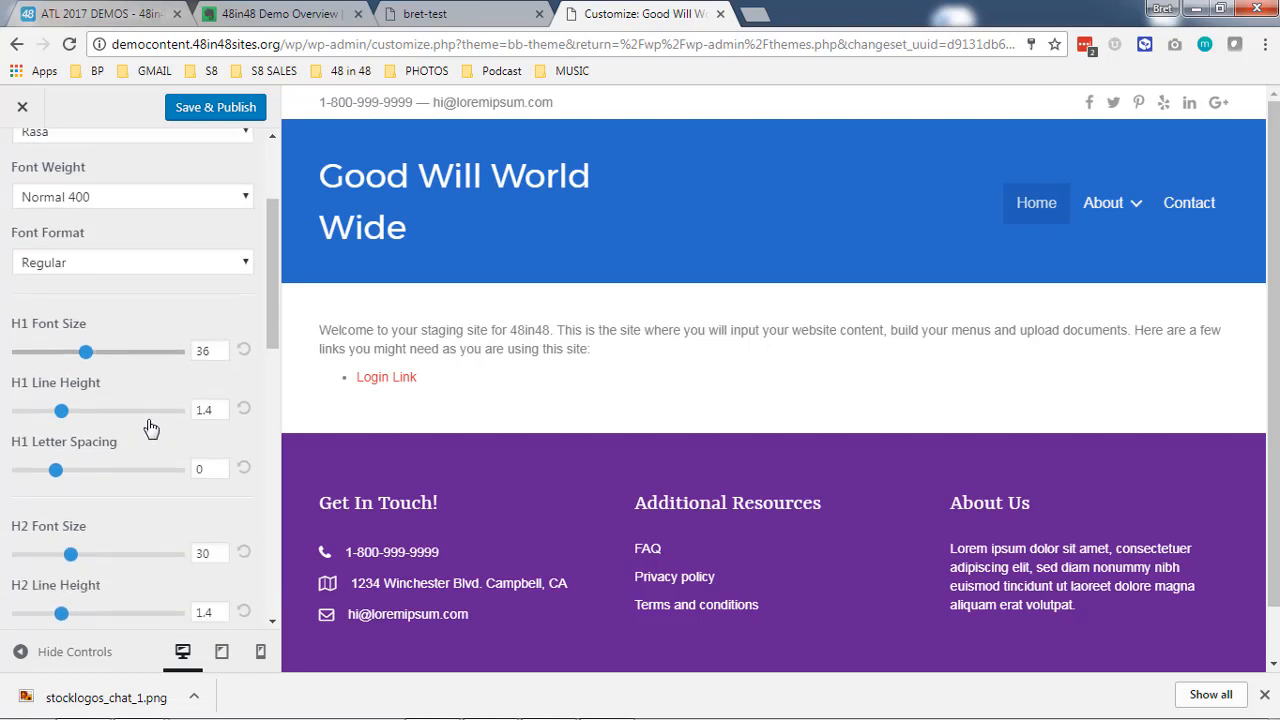
scroll(150, 428, down, 1)
scroll(150, 428, down, 2)
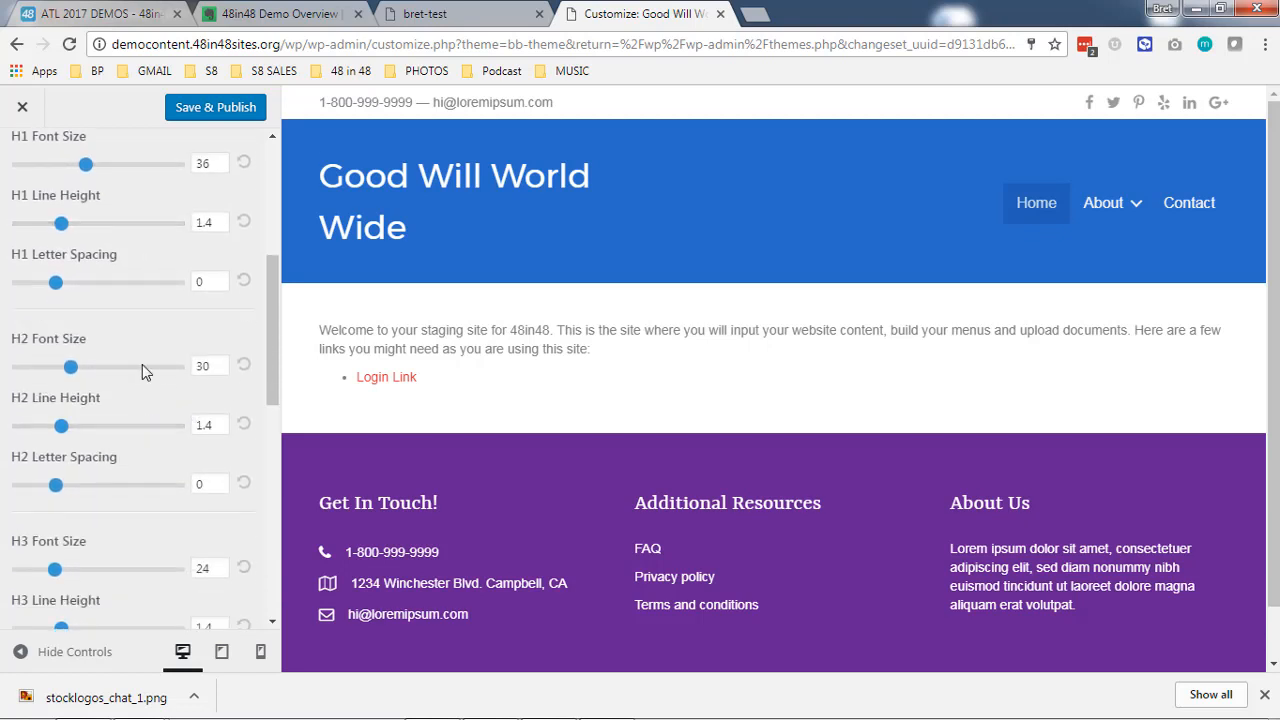
- Set the H2 font size to 29, the H3 font size to 27 and the H3 line height to 1.25
drag(77, 372, 88, 373)
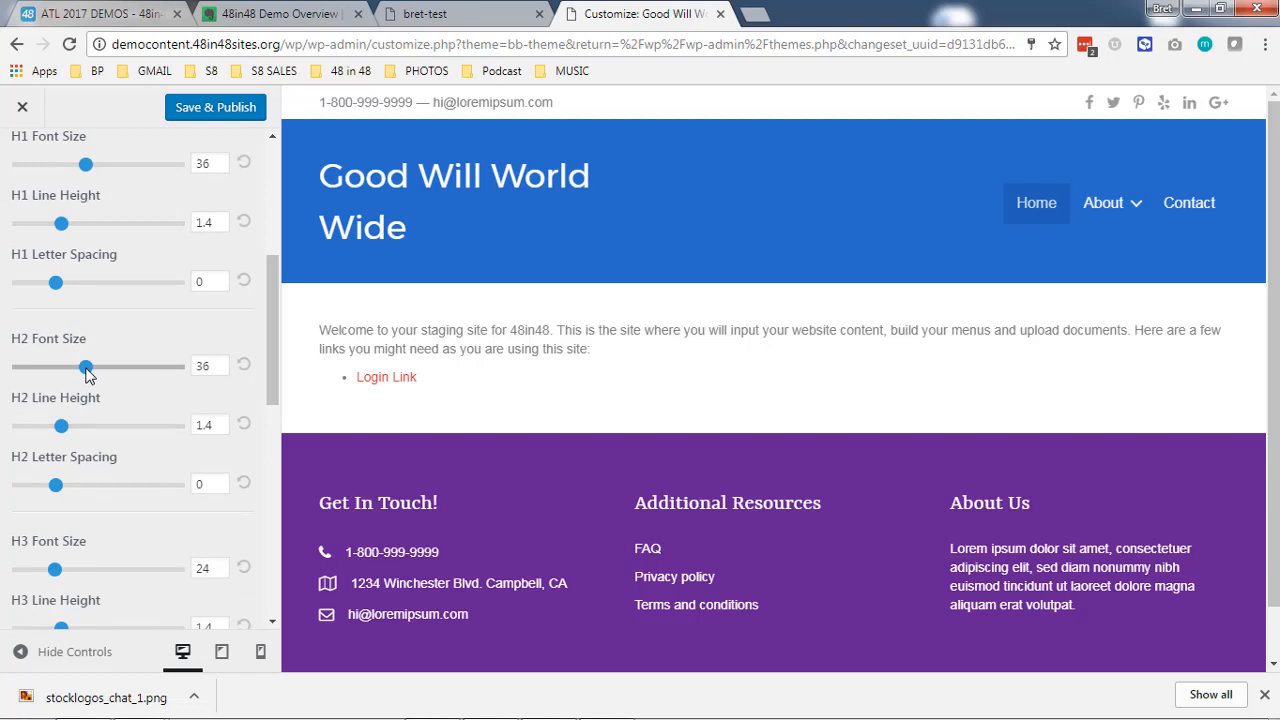
drag(84, 372, 68, 368)
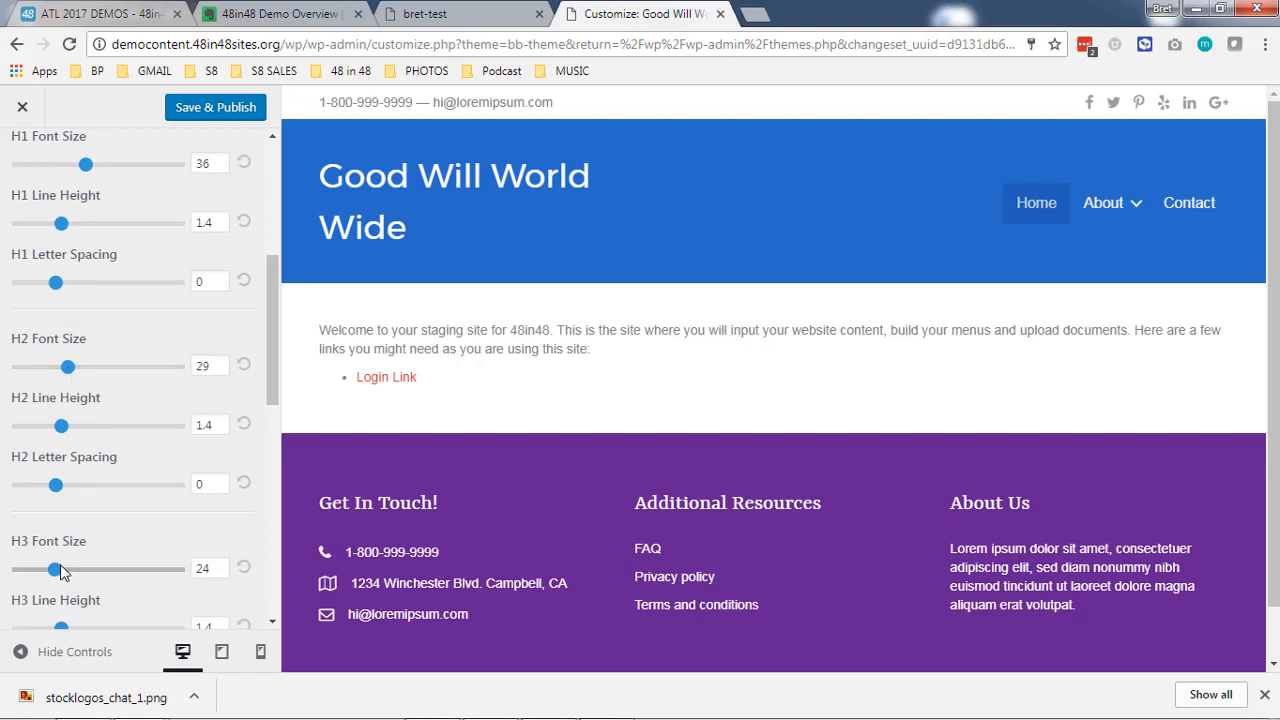
drag(55, 569, 44, 532)
scroll(114, 546, down, 1)
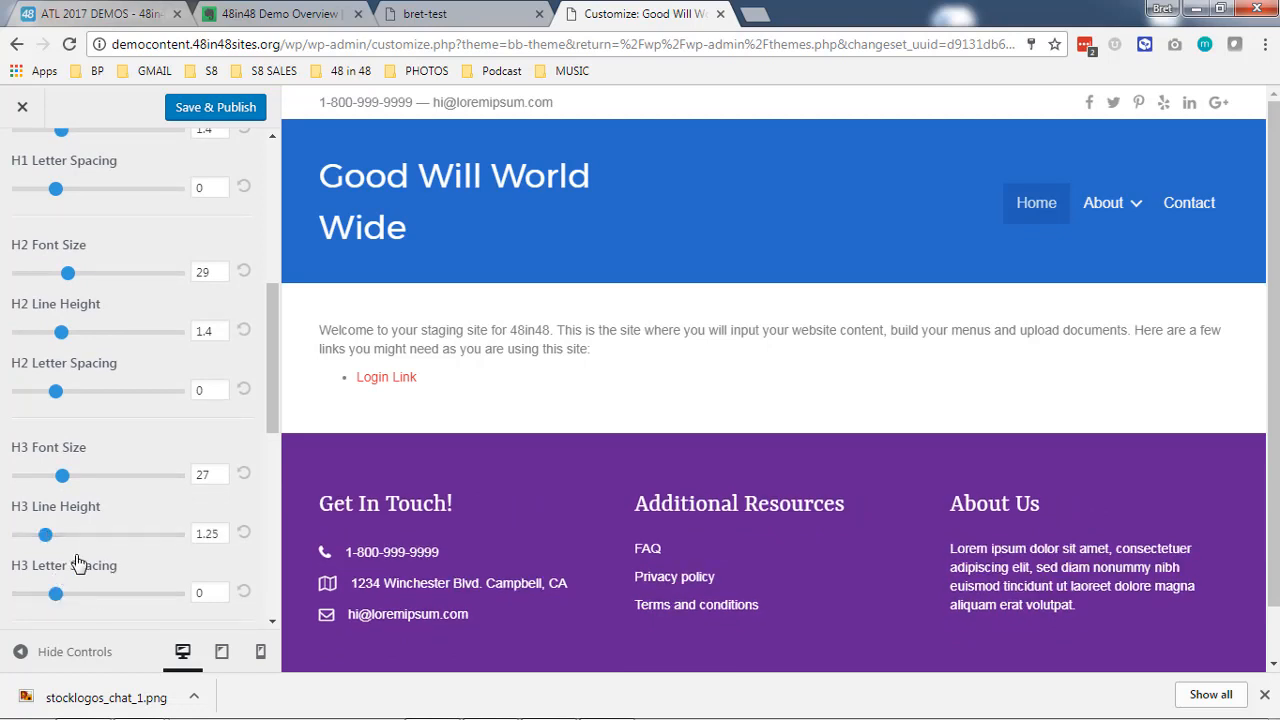
scroll(60, 400, up, 4)
click(31, 186)
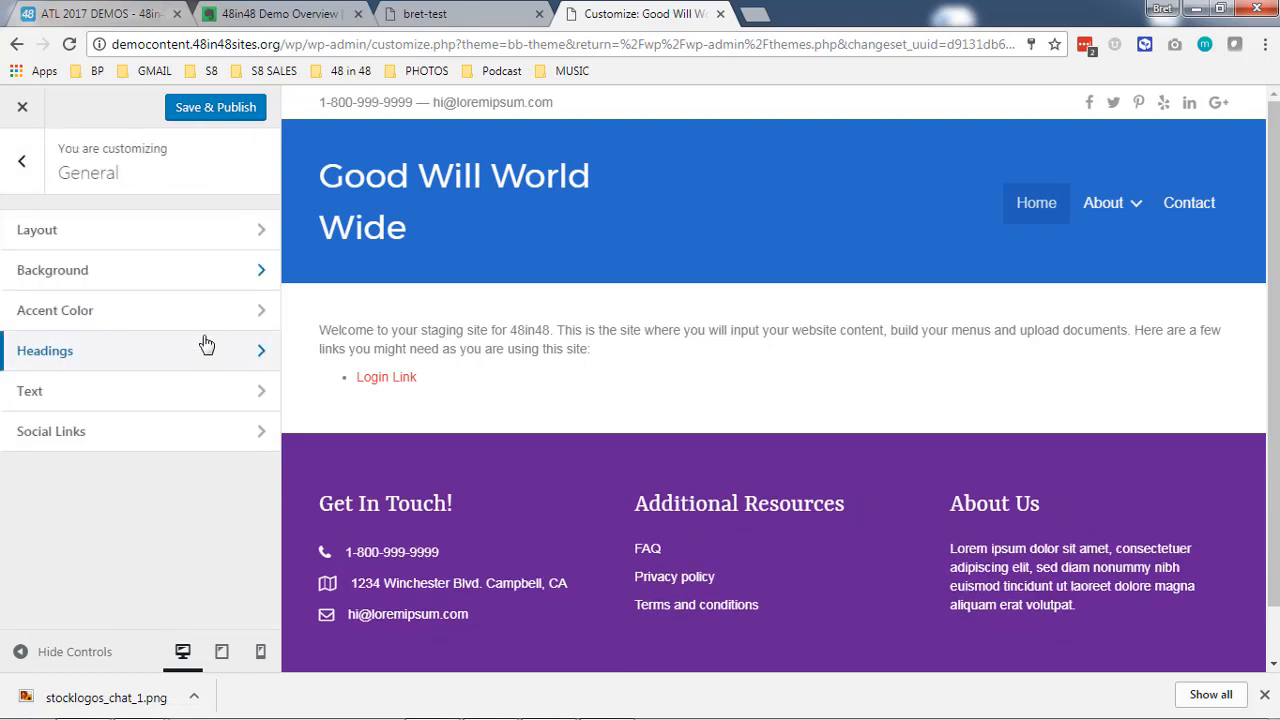
- Open the general Text settings and set the body text color to near-black #0a0a0a
click(131, 398)
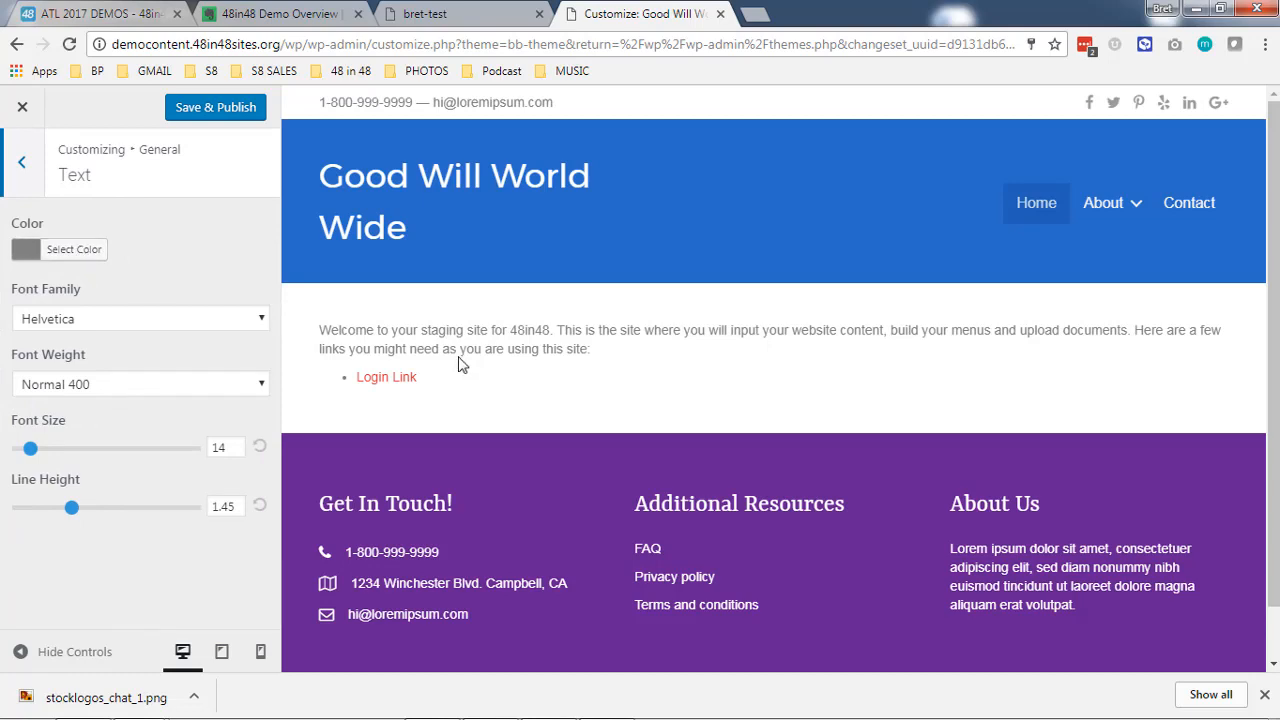
drag(351, 332, 502, 345)
click(502, 345)
click(86, 259)
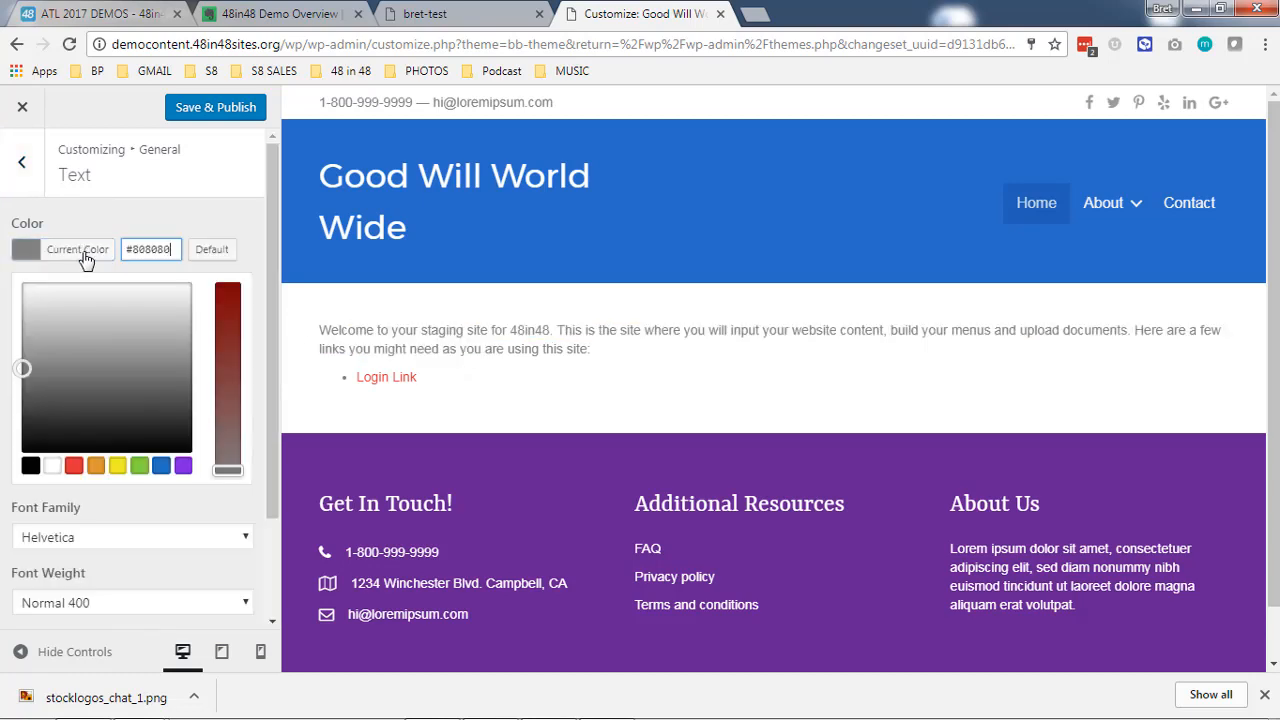
click(23, 444)
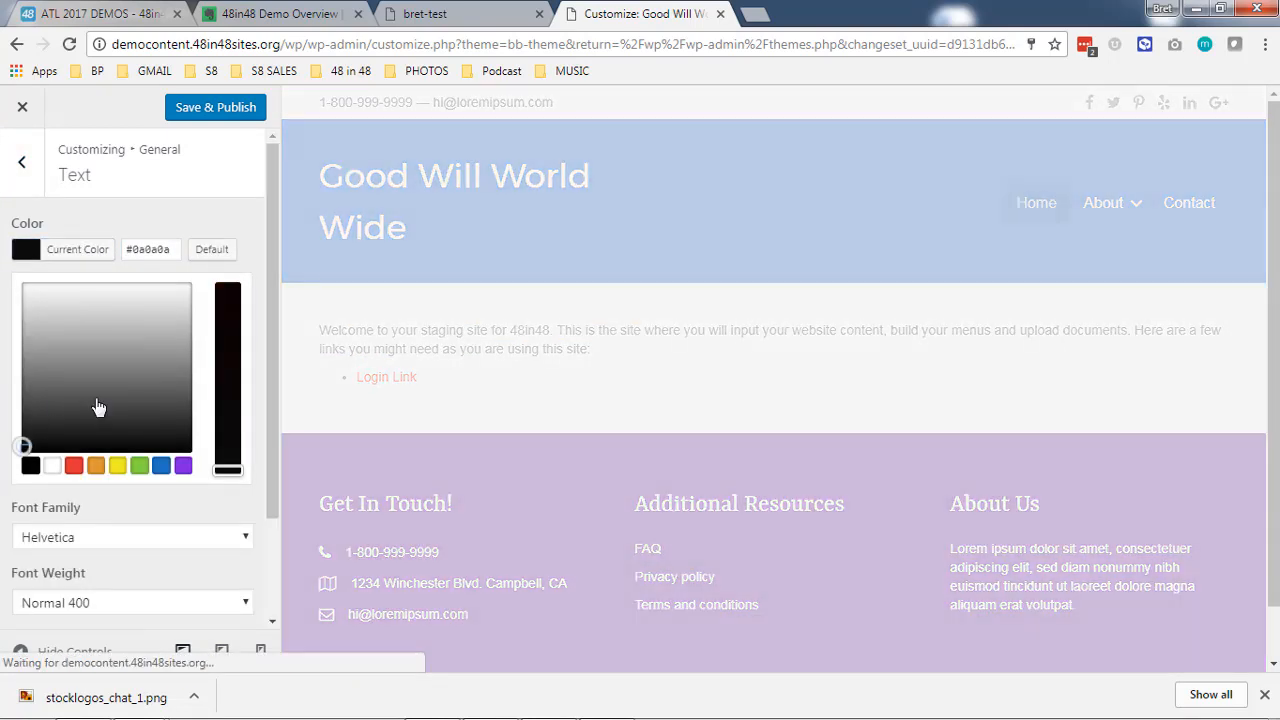
click(259, 252)
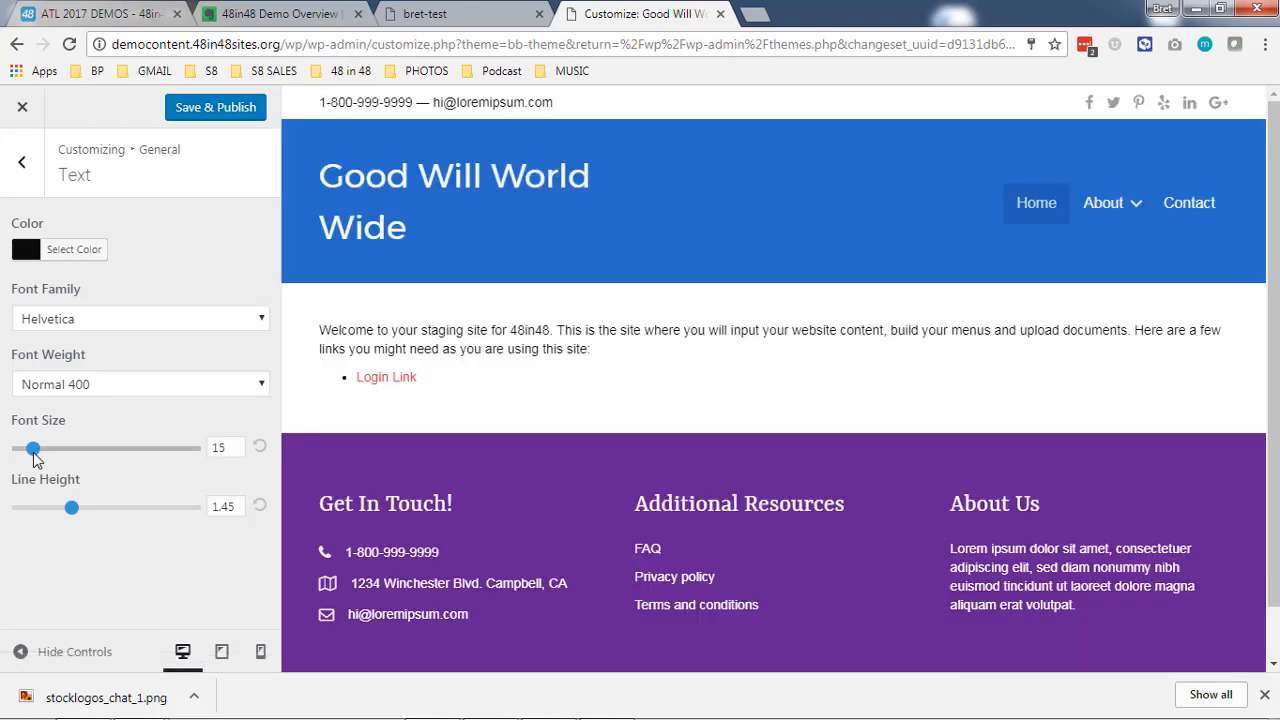
- Set the body text's font size to 16 and its font family to Lato, and compare it with the headings in the preview
drag(33, 452, 37, 453)
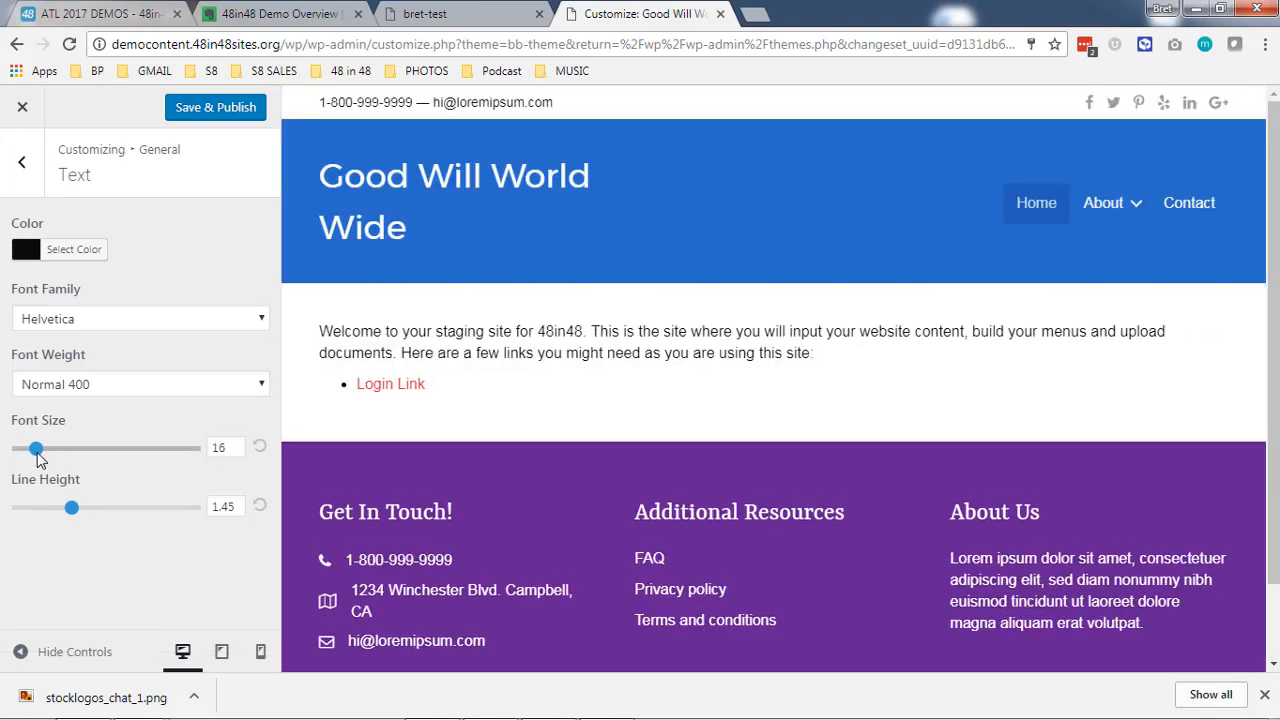
click(99, 386)
click(128, 354)
click(129, 320)
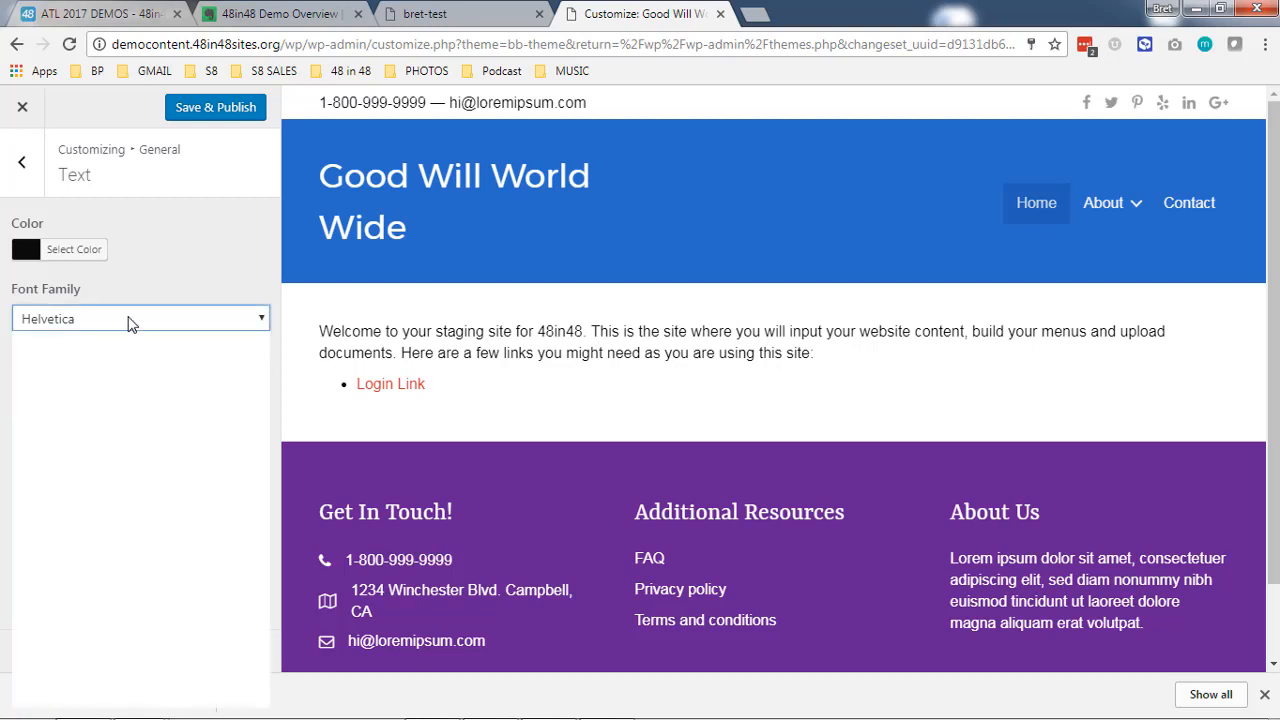
scroll(146, 523, down, 3)
click(127, 319)
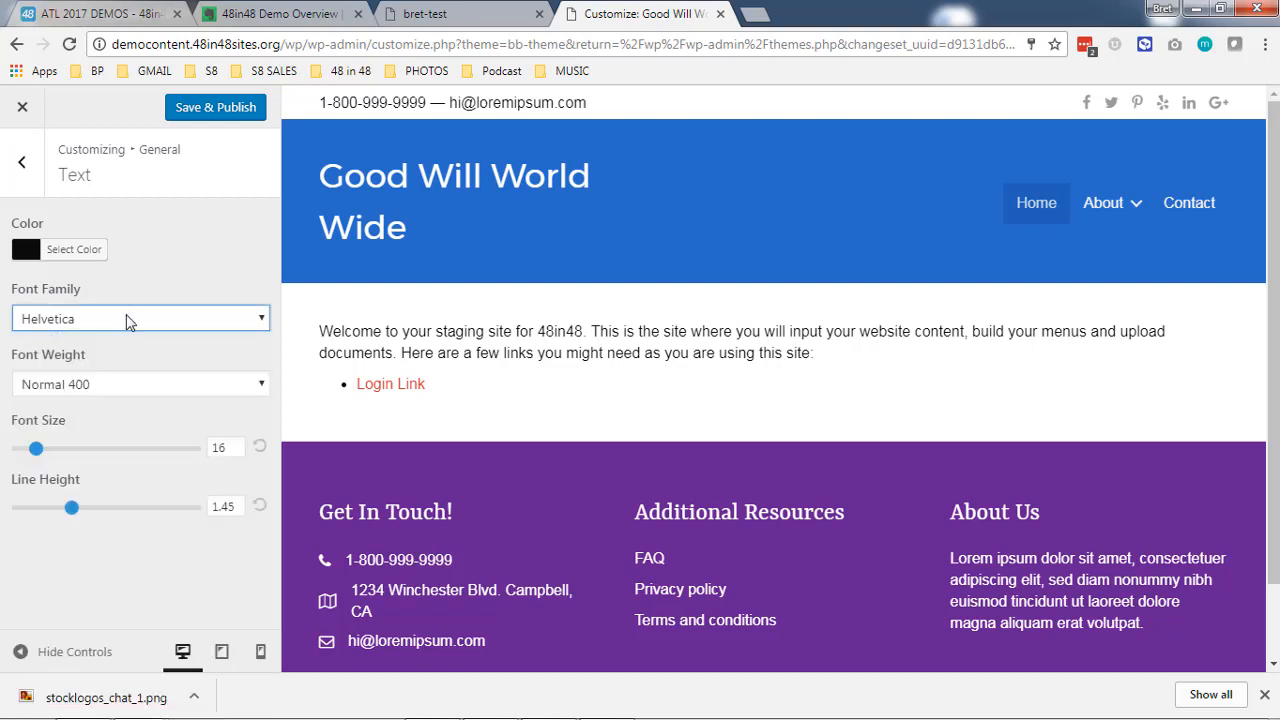
text(lato)
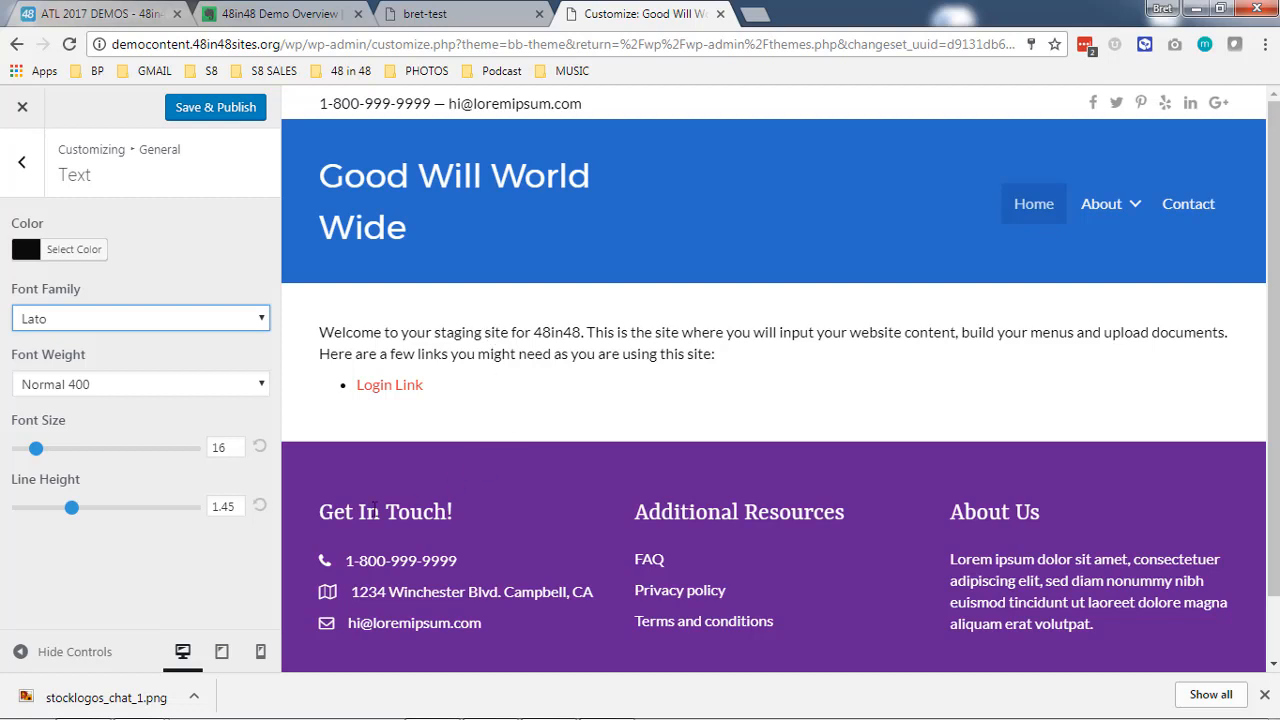
drag(322, 516, 501, 514)
click(500, 513)
drag(402, 337, 541, 354)
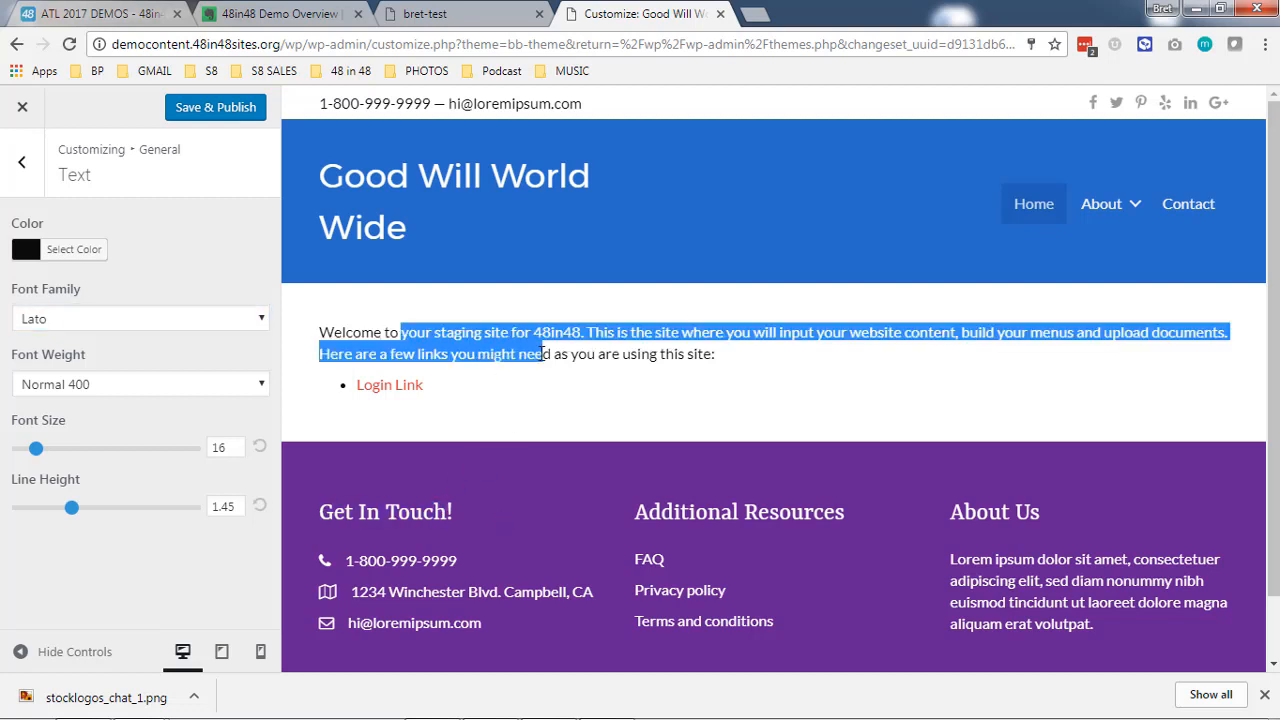
click(541, 354)
click(30, 170)
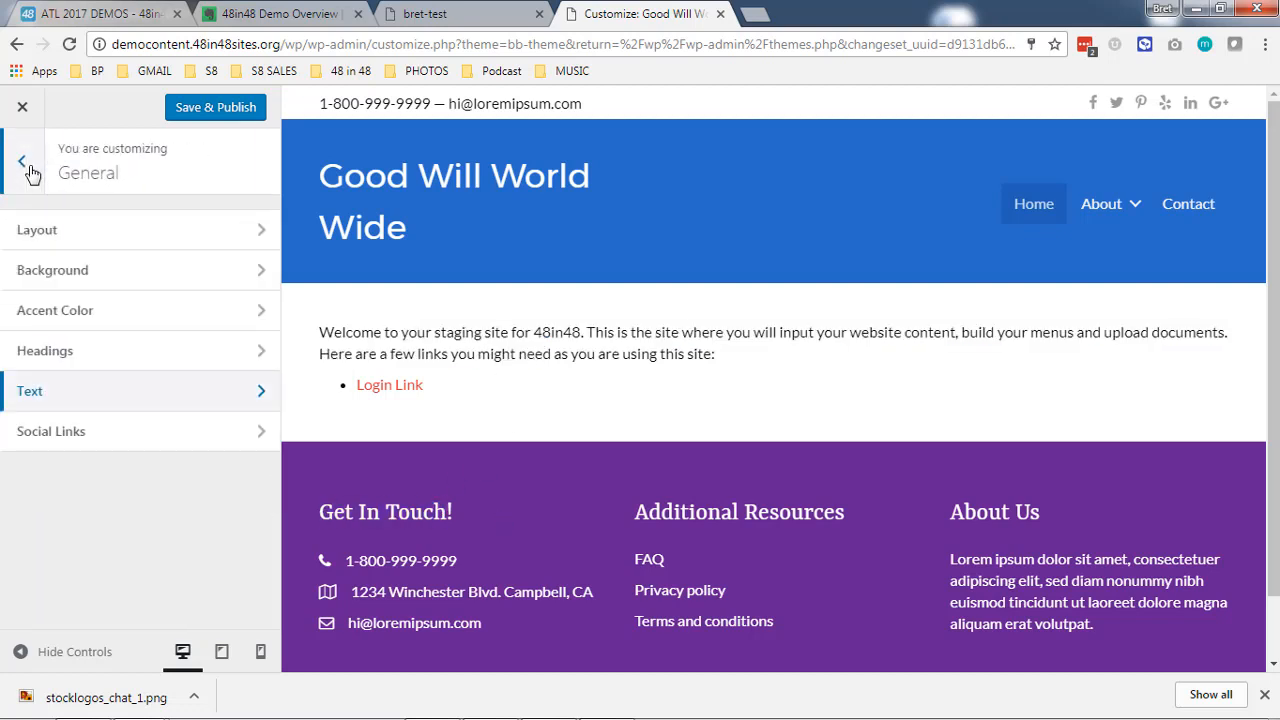
- Examine the general Social Links options and the theme's Footer settings
click(98, 432)
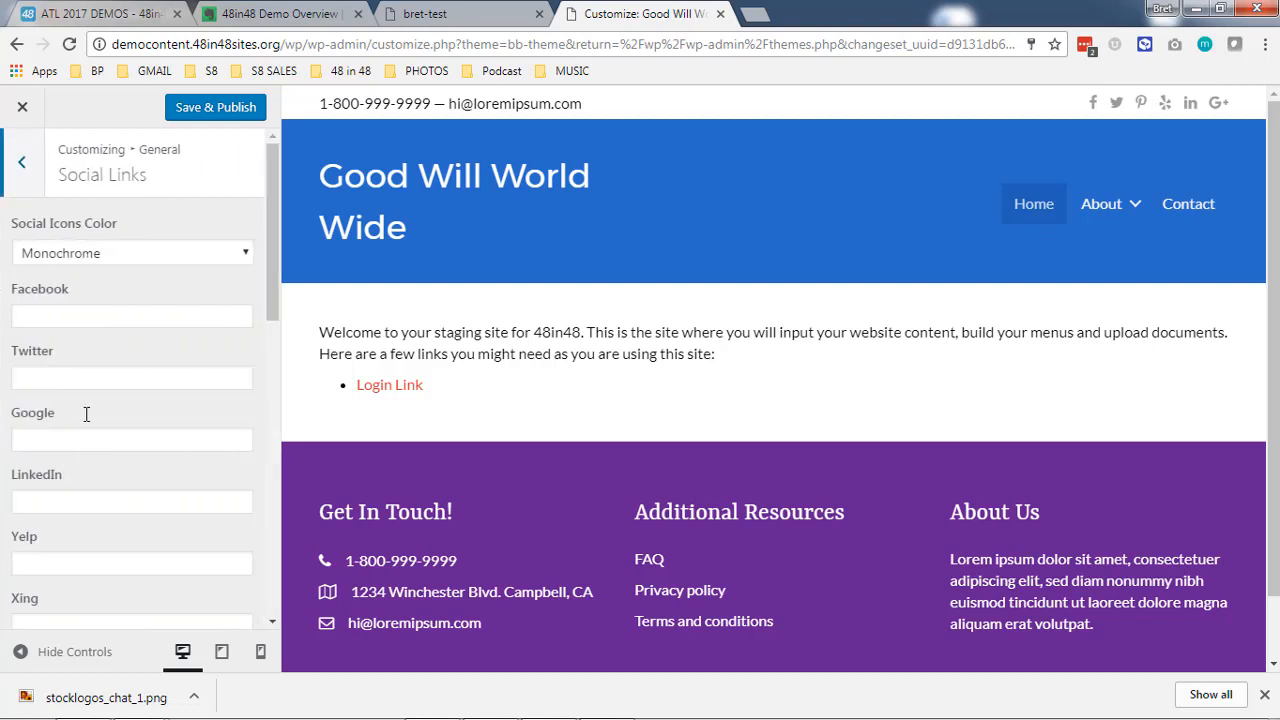
scroll(89, 420, down, 7)
scroll(110, 510, up, 7)
click(33, 164)
click(23, 165)
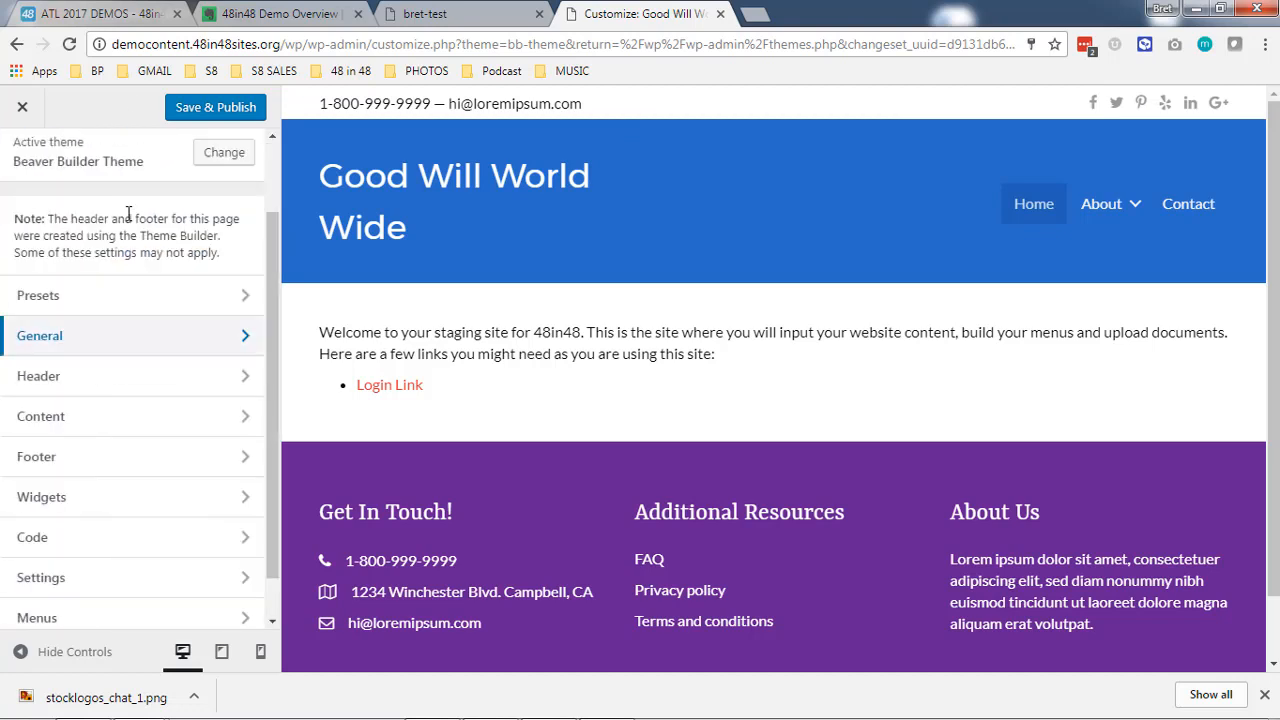
scroll(128, 220, down, 1)
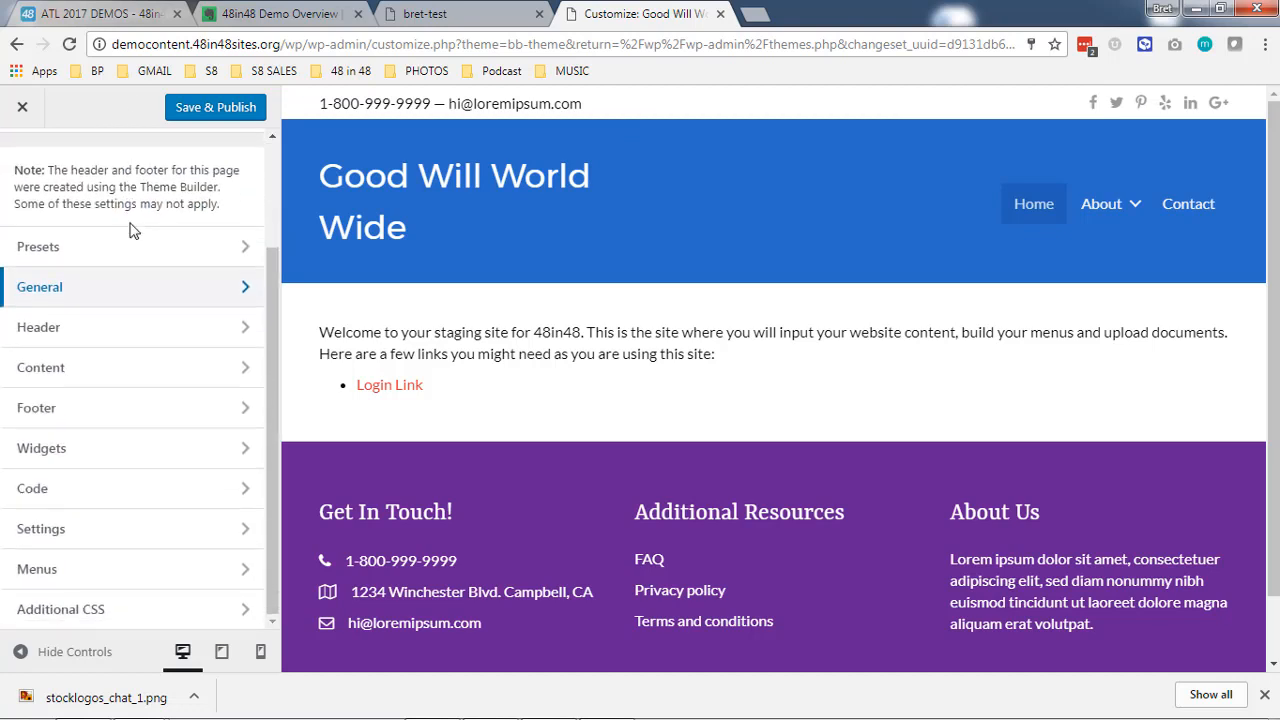
click(145, 416)
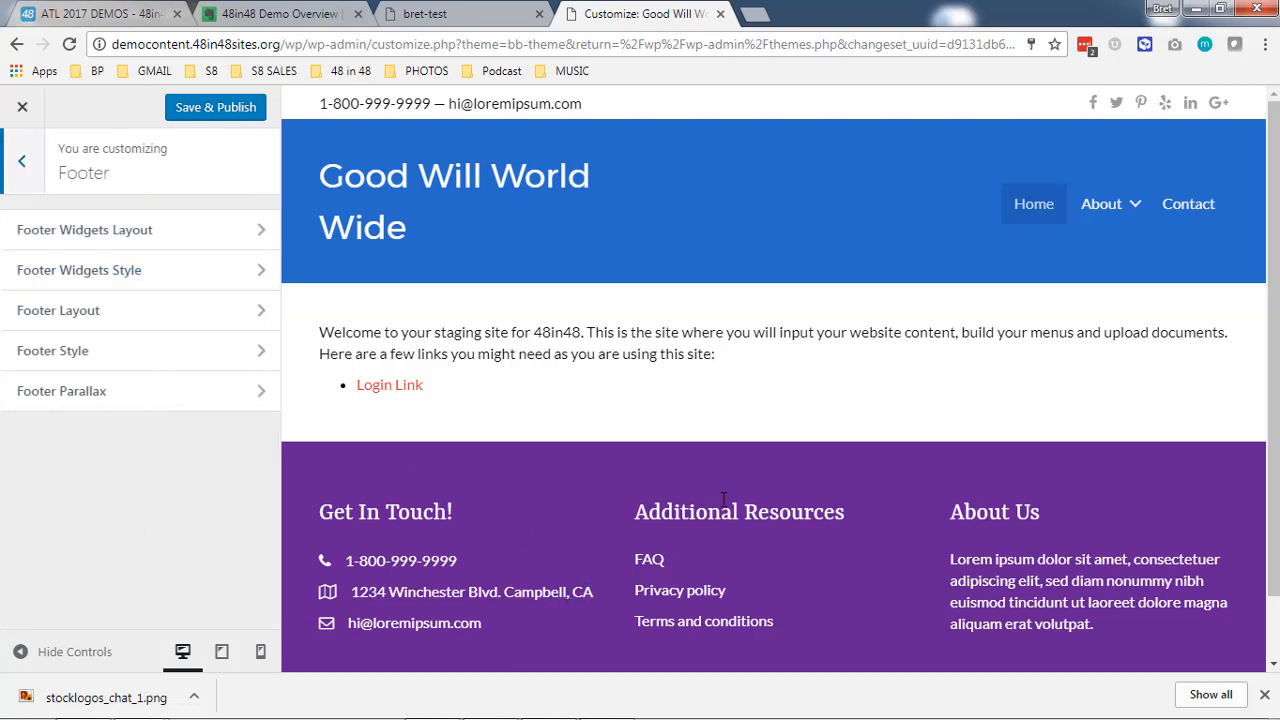
click(26, 165)
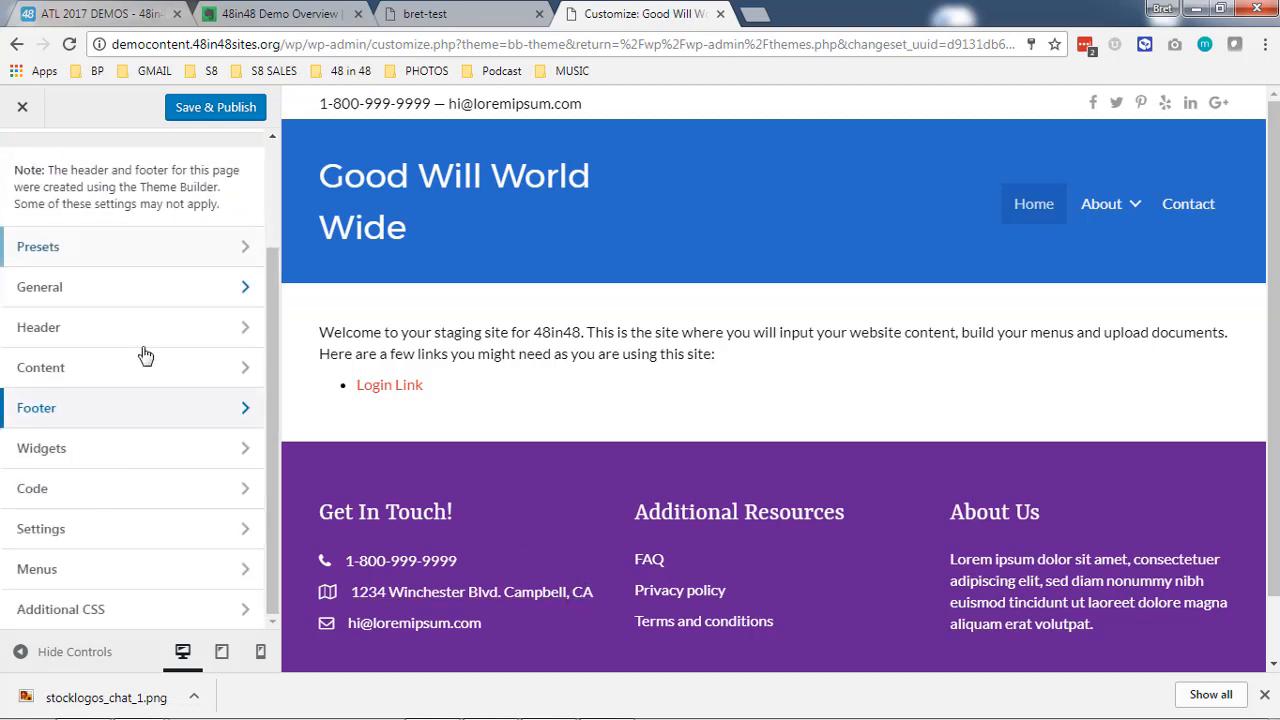
- Examine the Additional CSS editor and the Code section, including its JavaScript Code box
click(110, 611)
click(83, 332)
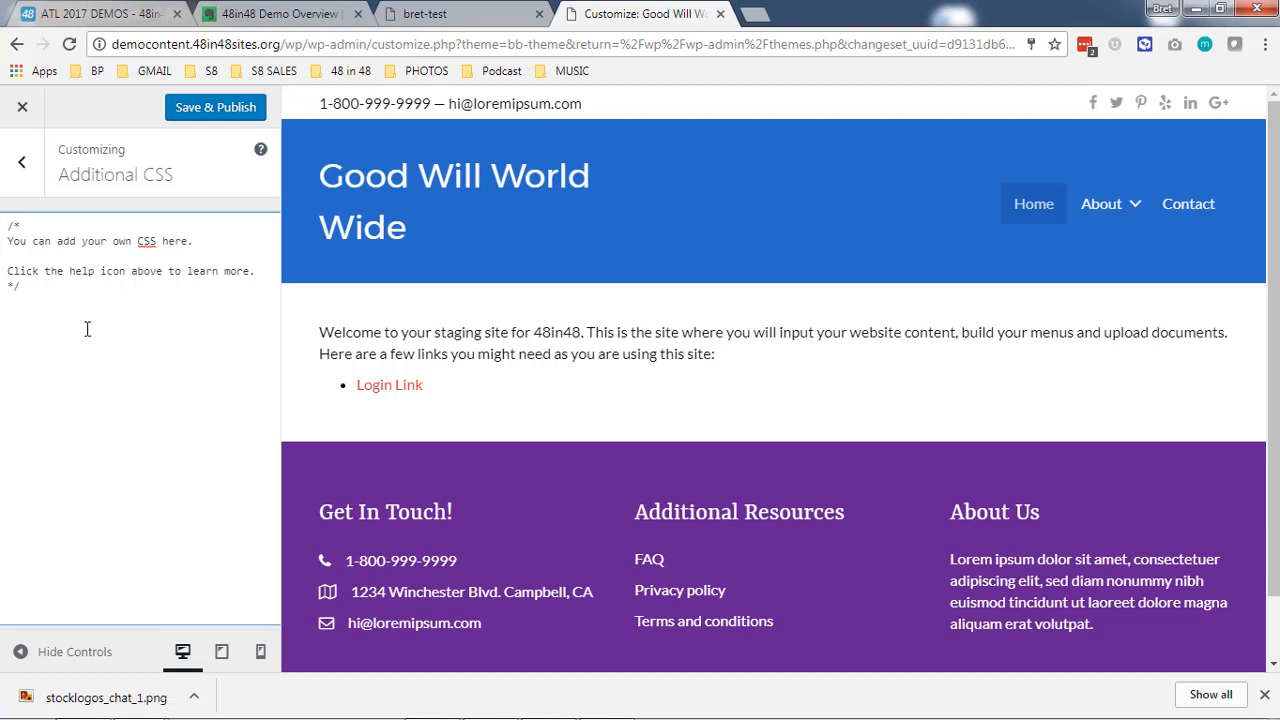
click(22, 161)
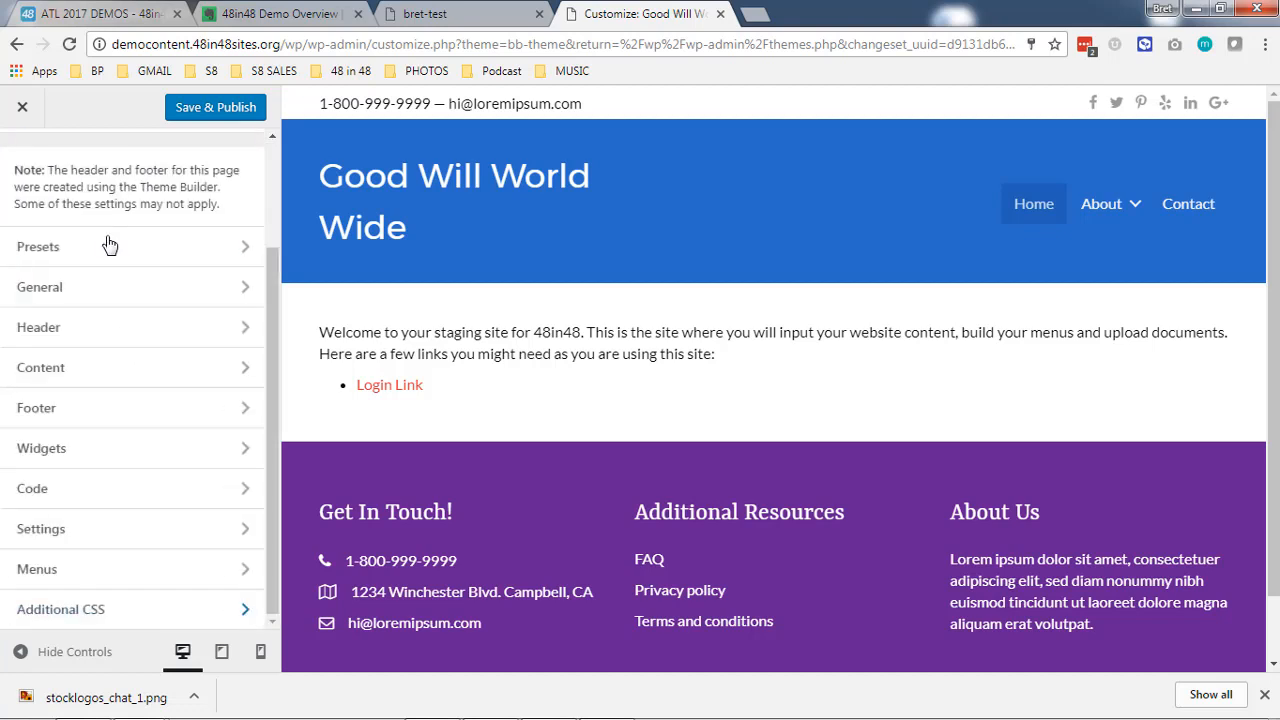
click(100, 486)
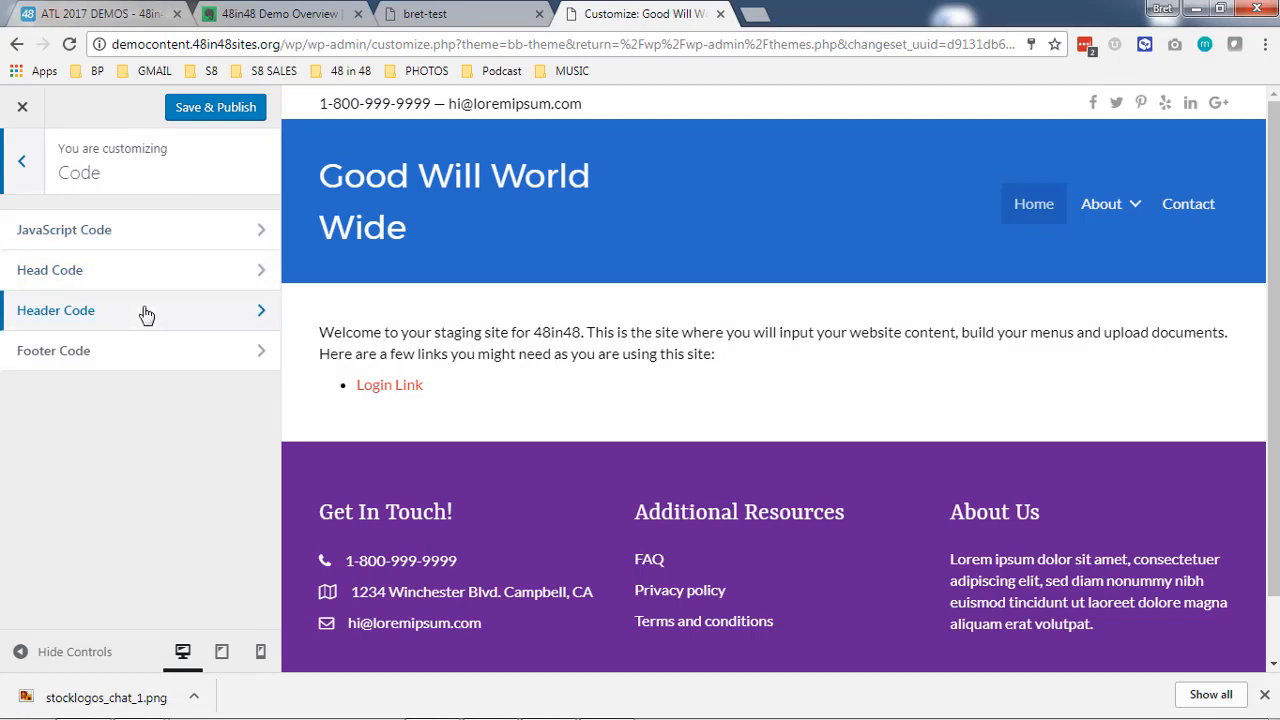
click(166, 238)
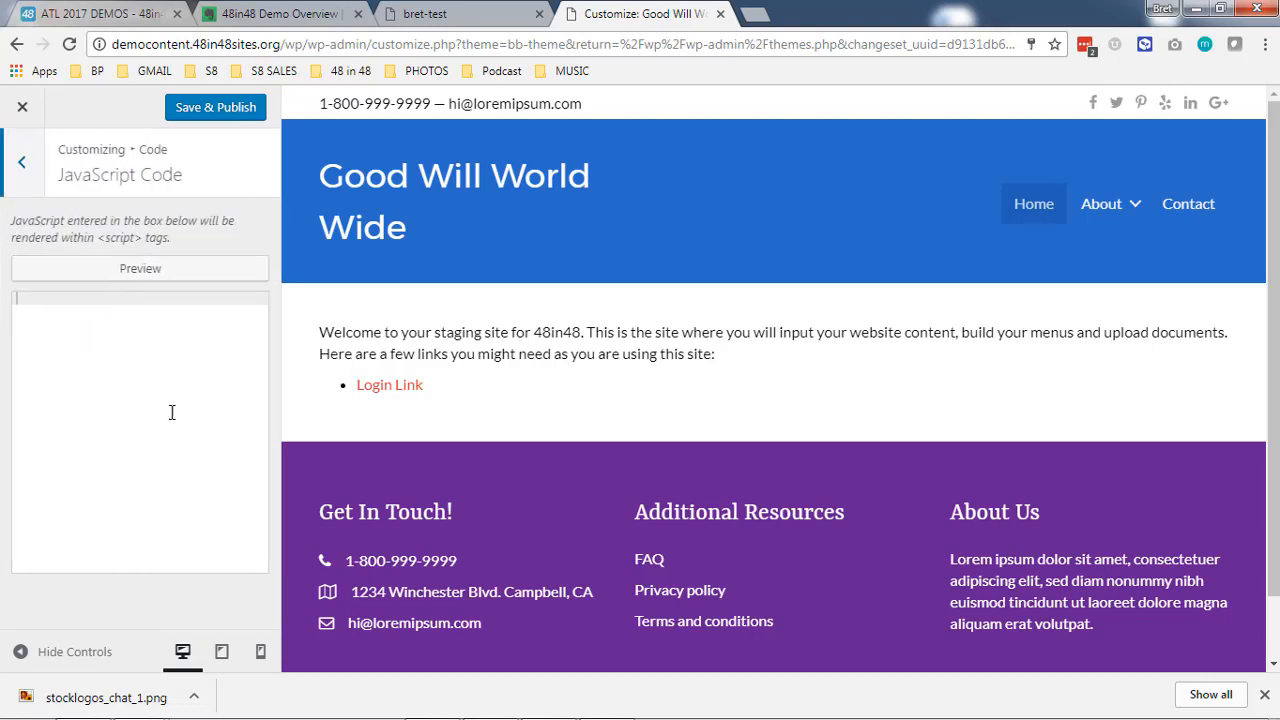
click(30, 166)
click(32, 166)
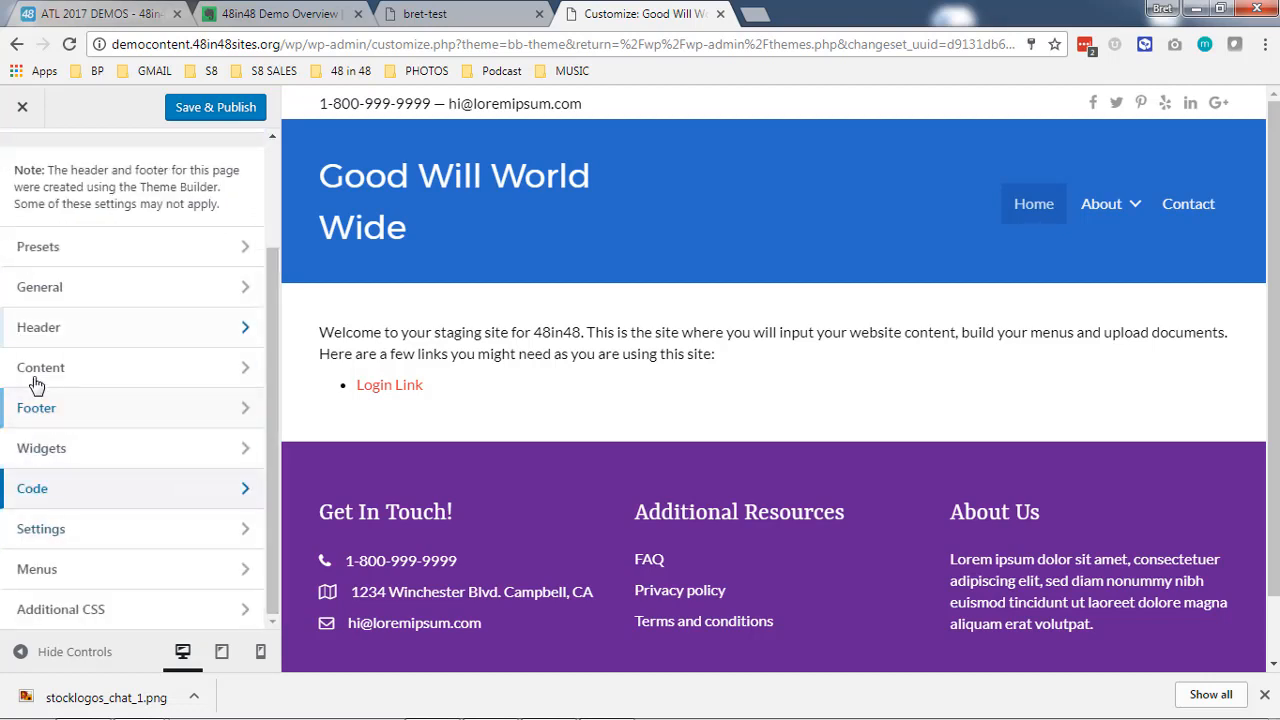
- Save and publish the theme customizations and close the Customizer
click(205, 110)
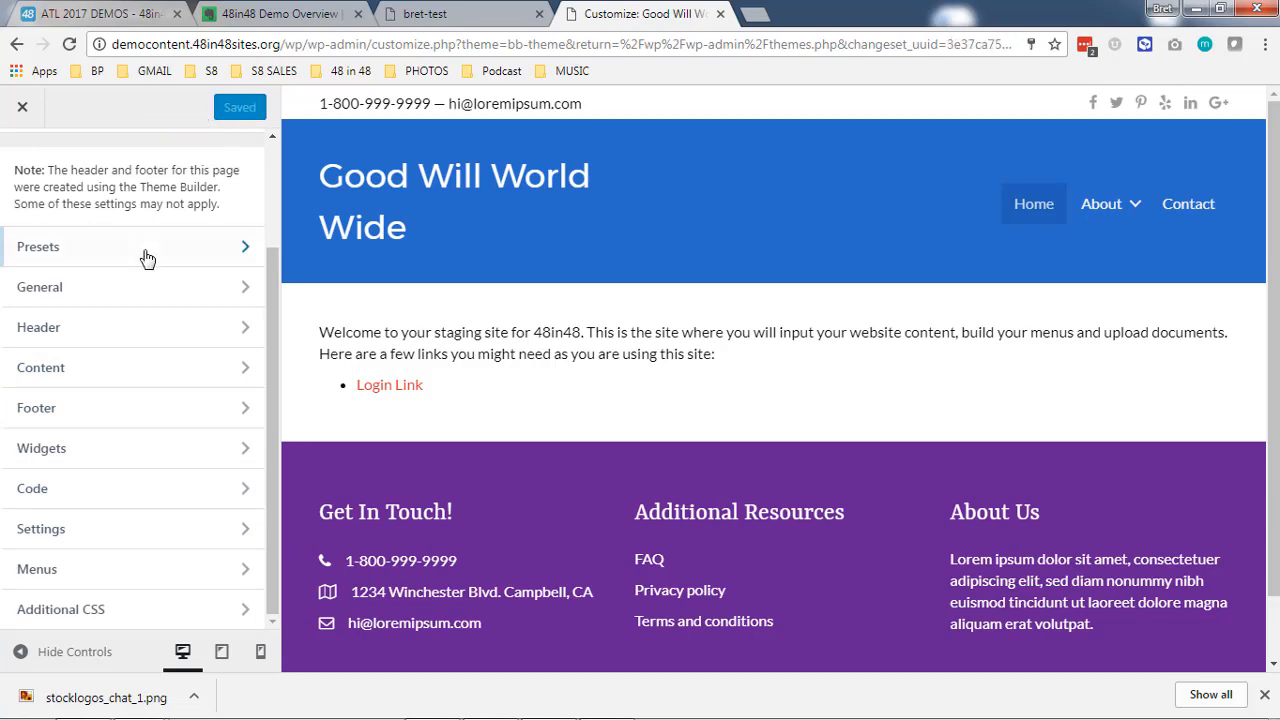
scroll(148, 254, up, 2)
click(22, 107)
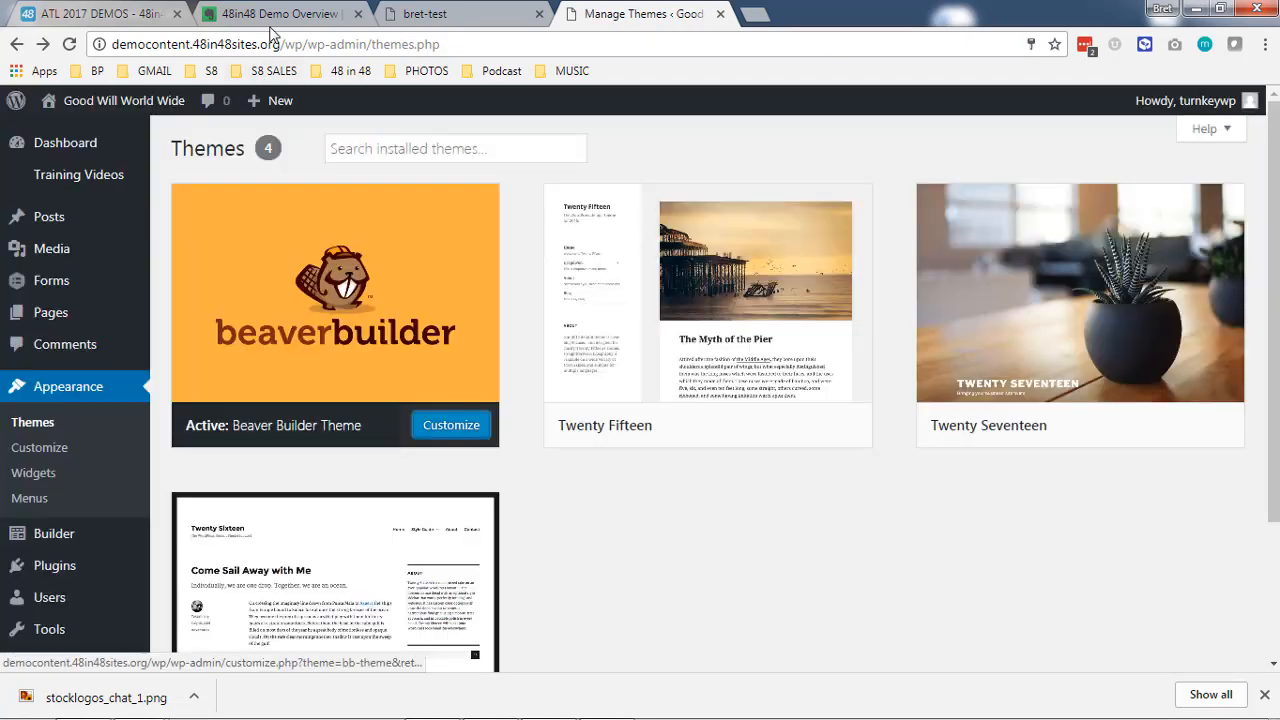
- Check the 48in48 Demo Overview note in Evernote and view the Good Will World Wide front end with its About submenu
click(274, 18)
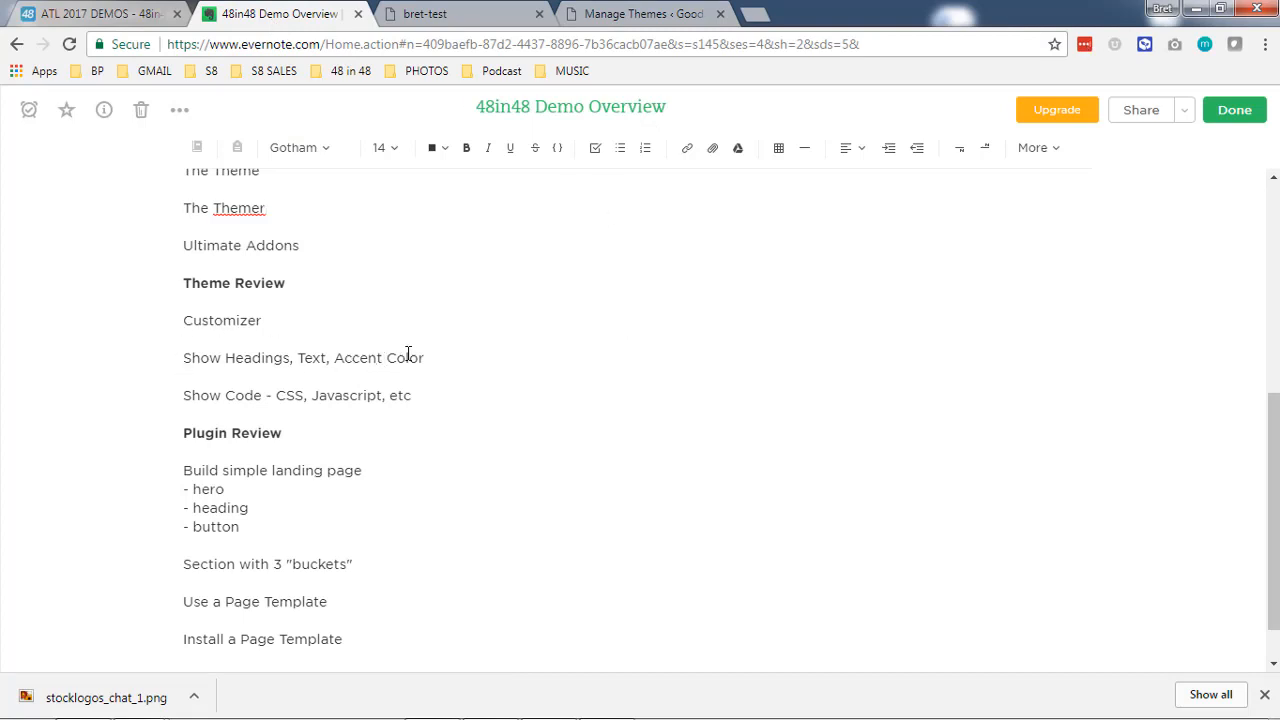
click(620, 18)
click(490, 14)
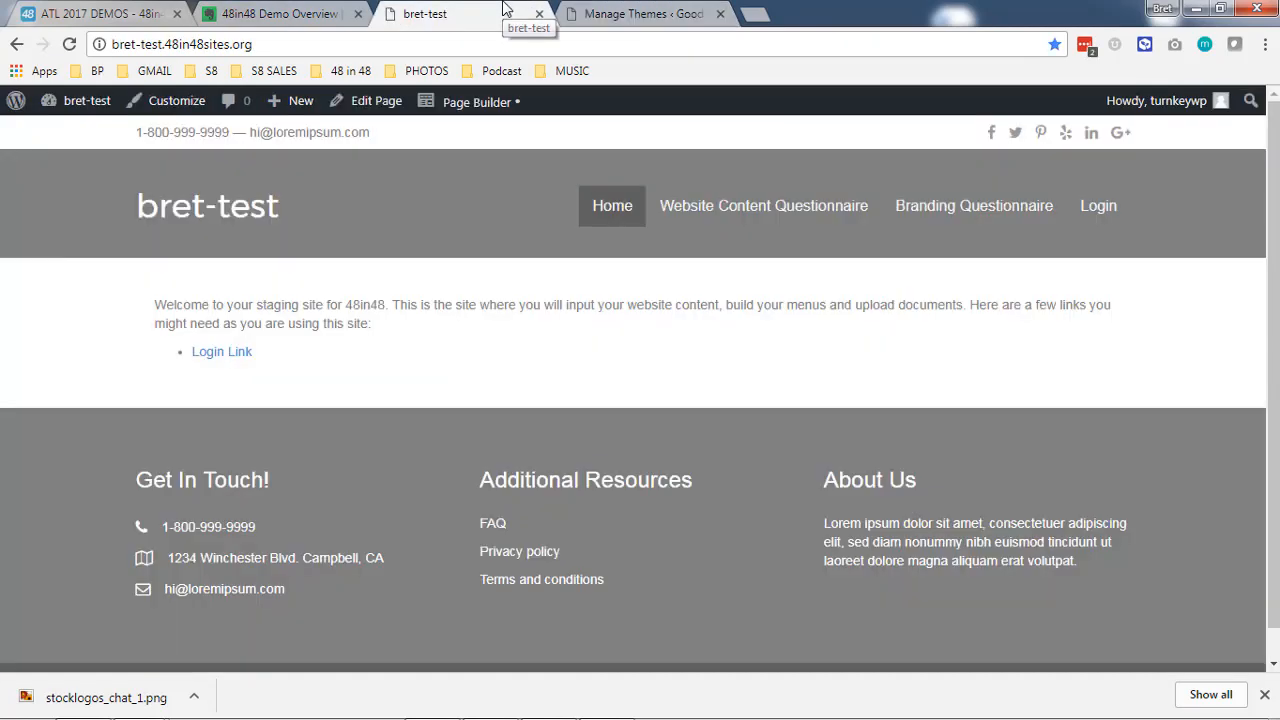
click(620, 14)
click(138, 105)
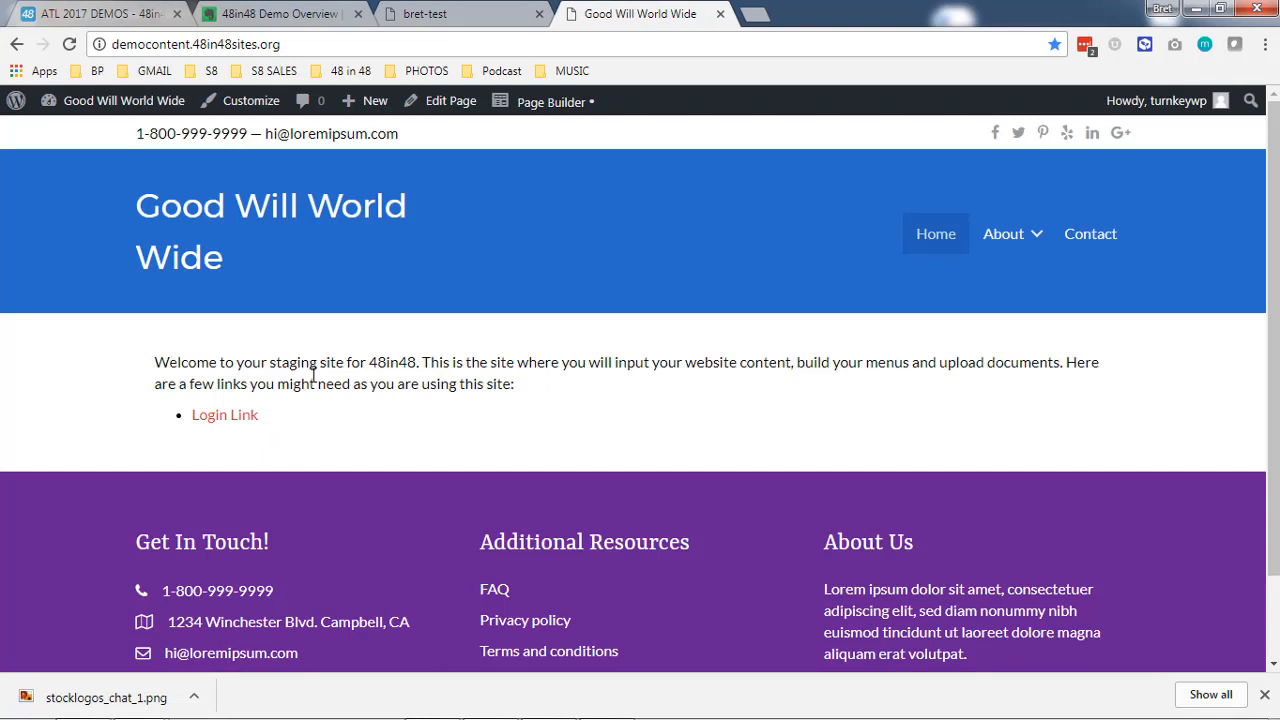
mouse_move(1009, 251)
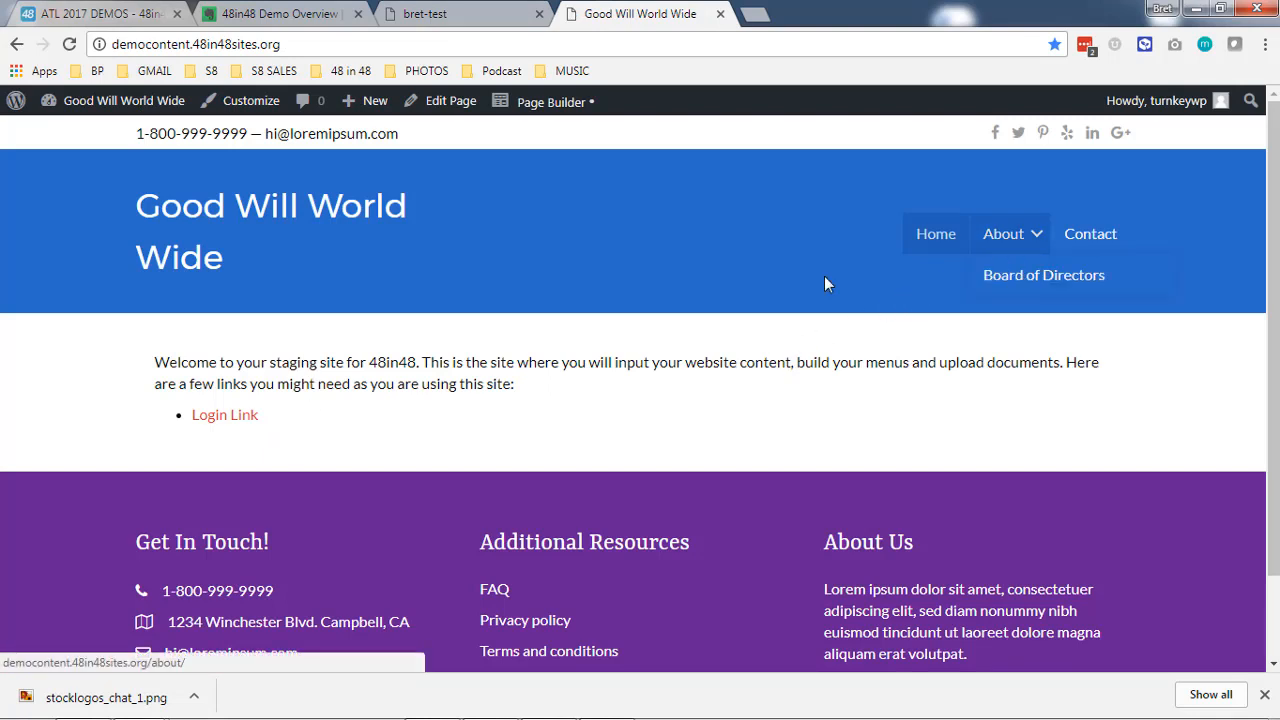
- Open the site's header layout in Page Builder and examine the available row layouts and basic modules
mouse_move(541, 112)
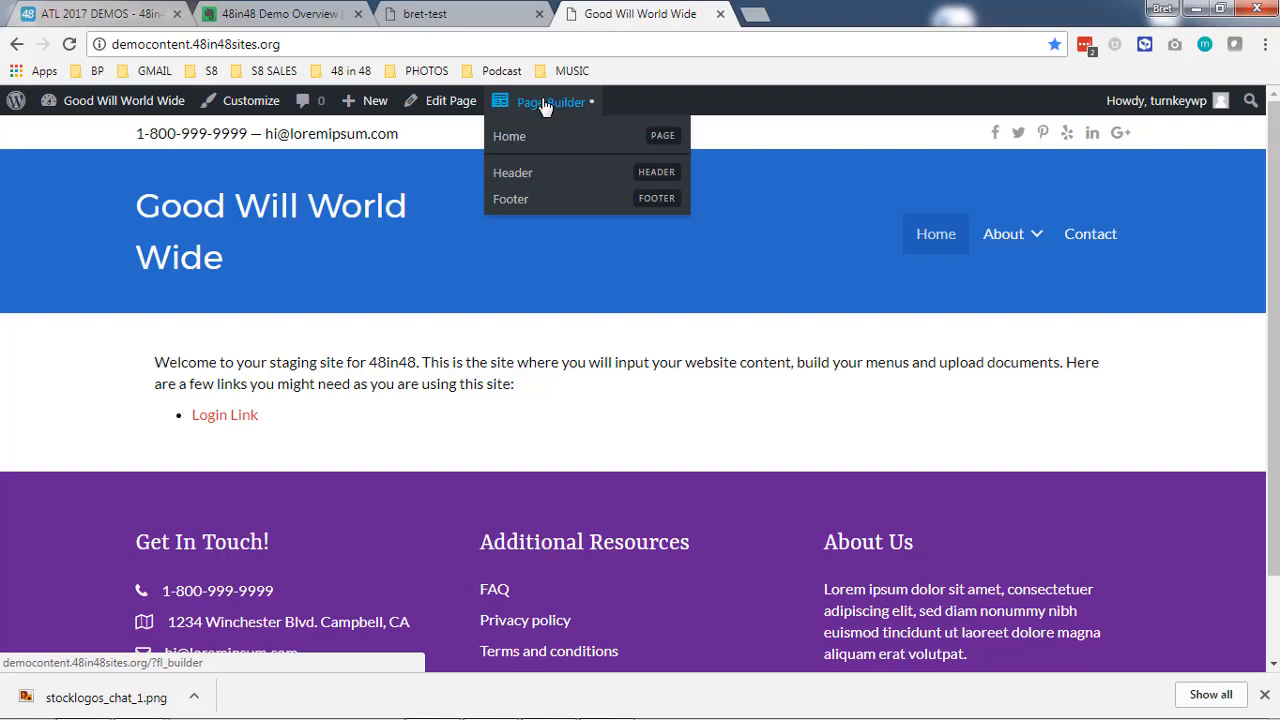
click(512, 173)
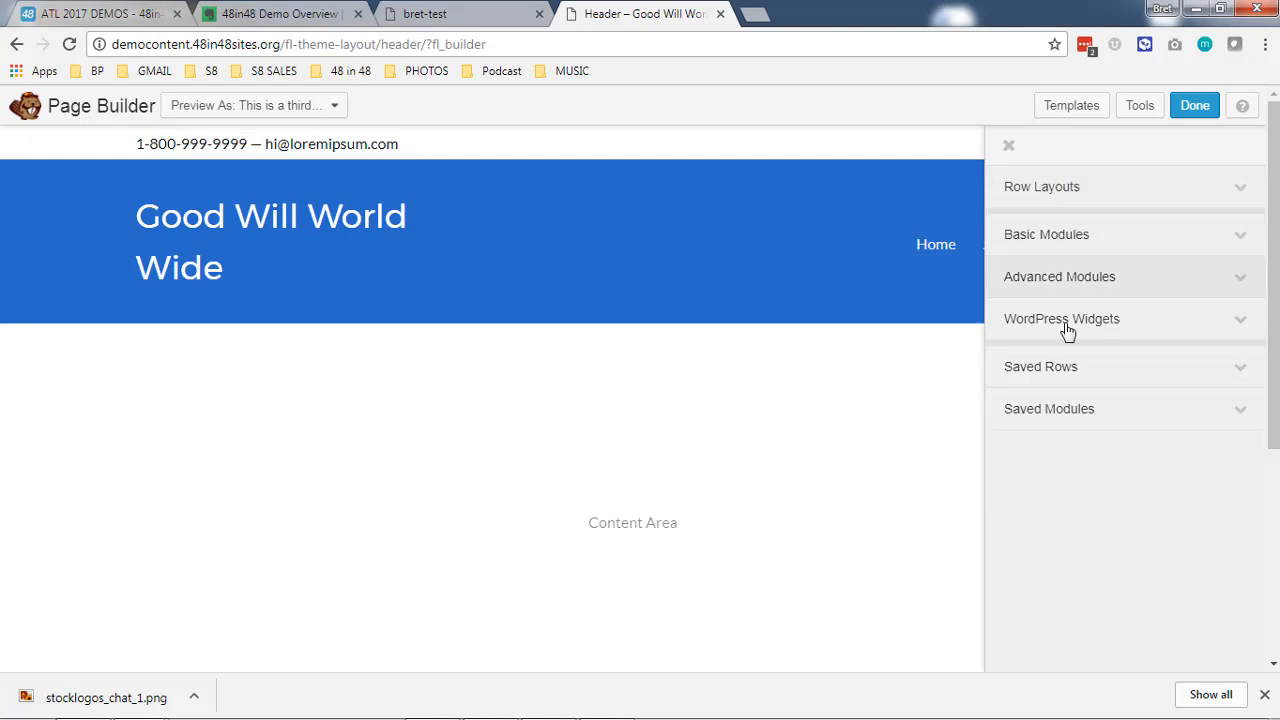
click(1094, 186)
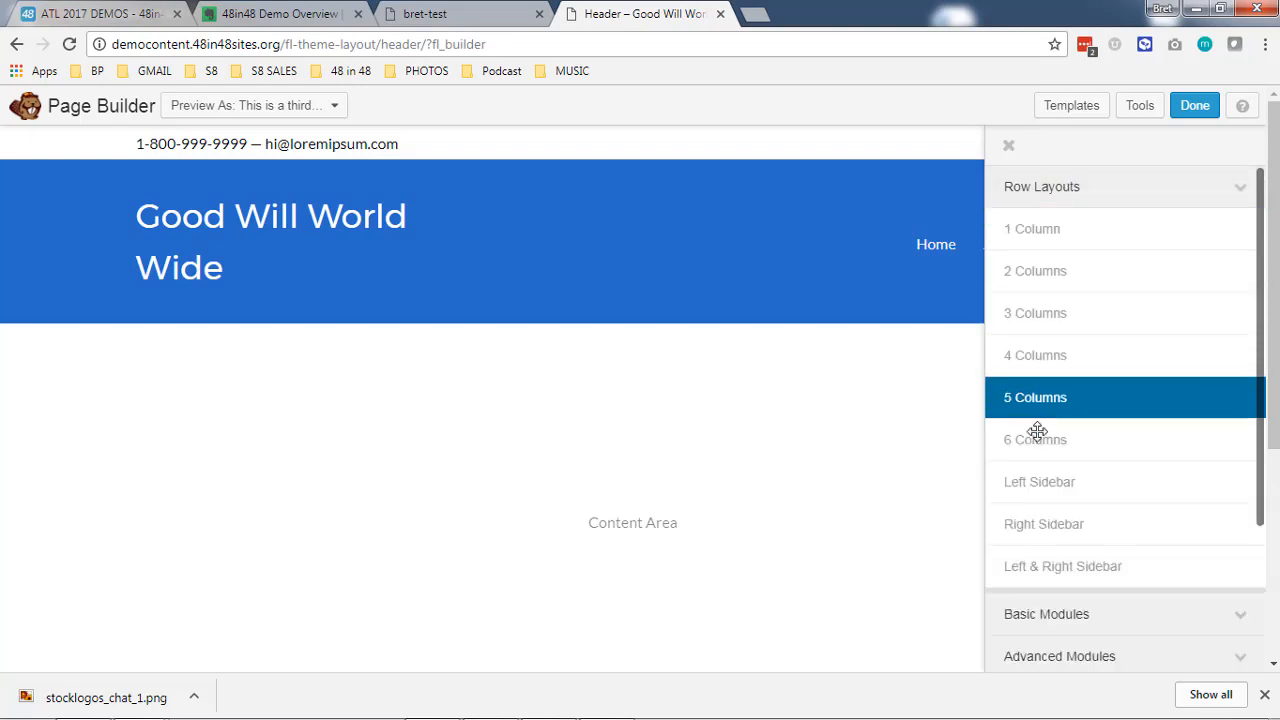
click(1112, 198)
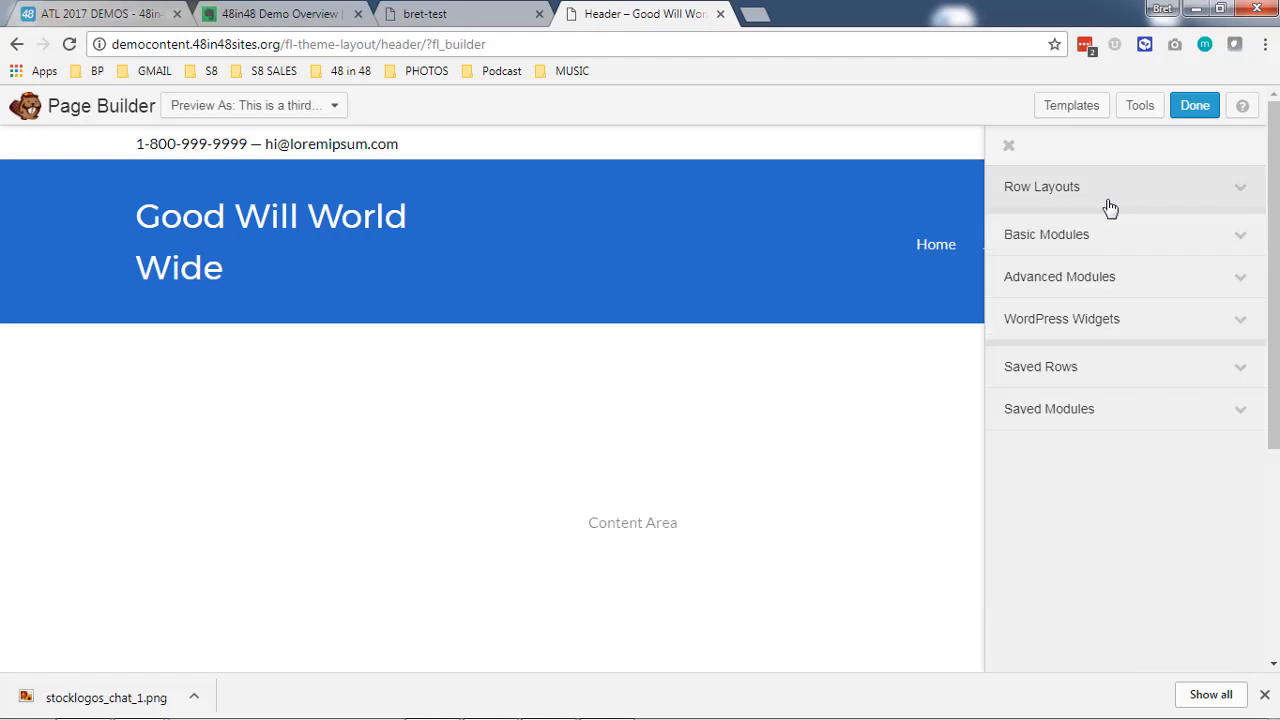
click(1121, 244)
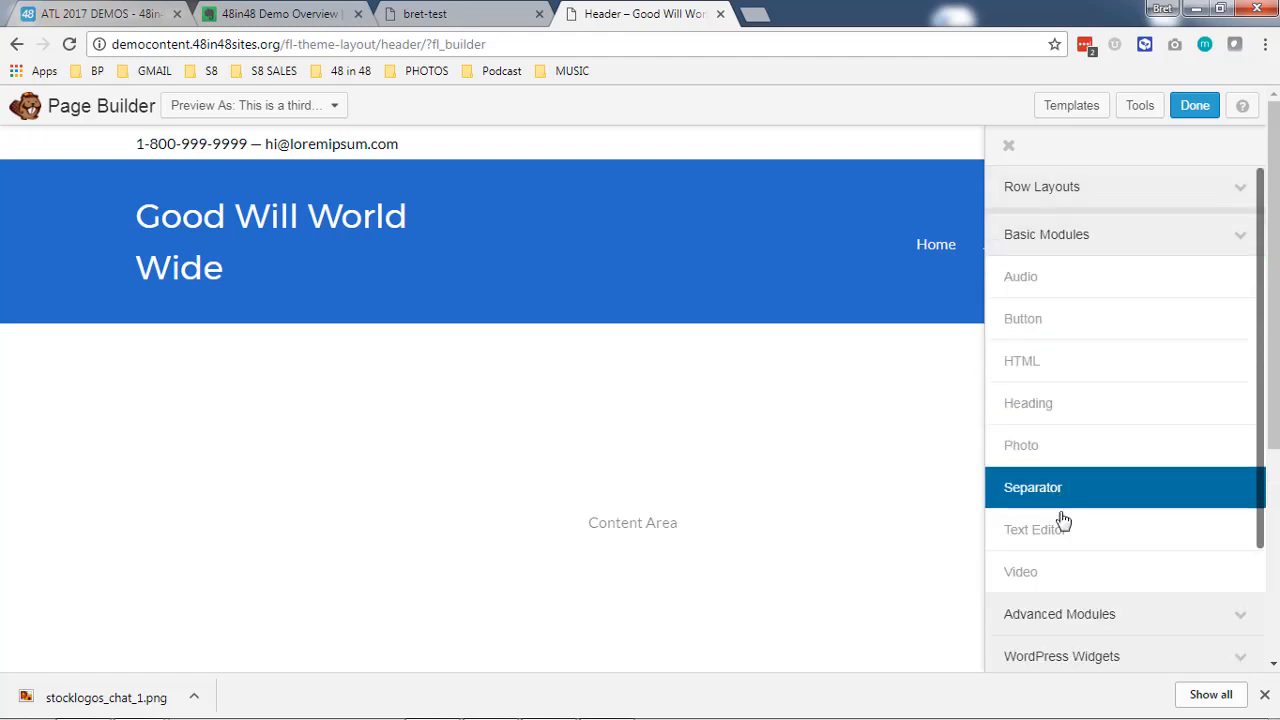
click(1080, 240)
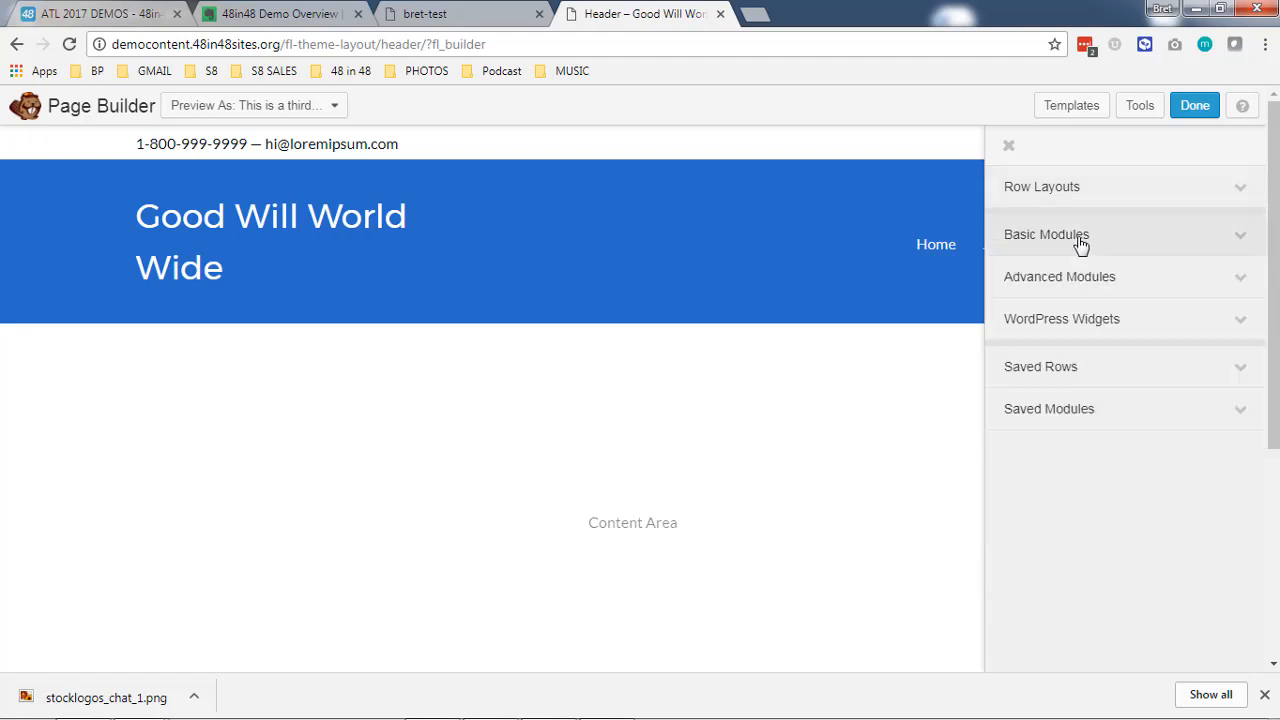
click(1084, 282)
click(1086, 284)
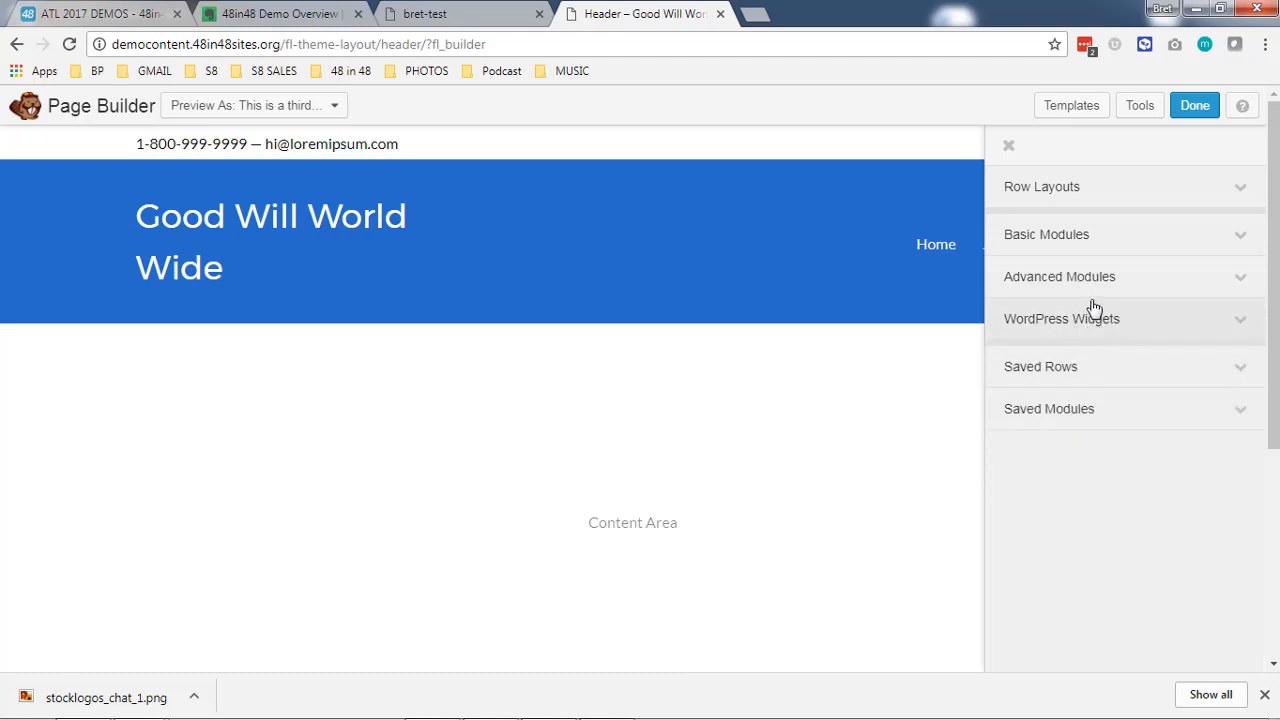
- Add a Photo module above the site title in the header row
mouse_move(351, 254)
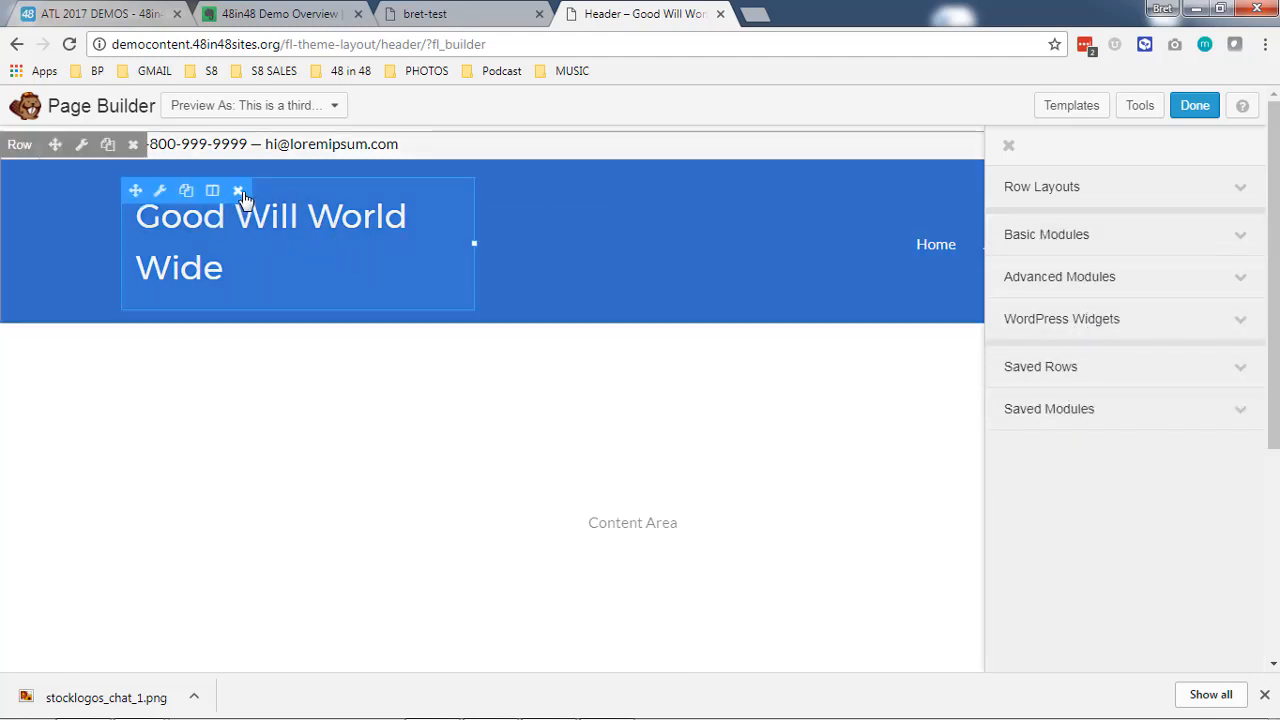
click(1060, 235)
drag(1065, 445, 401, 451)
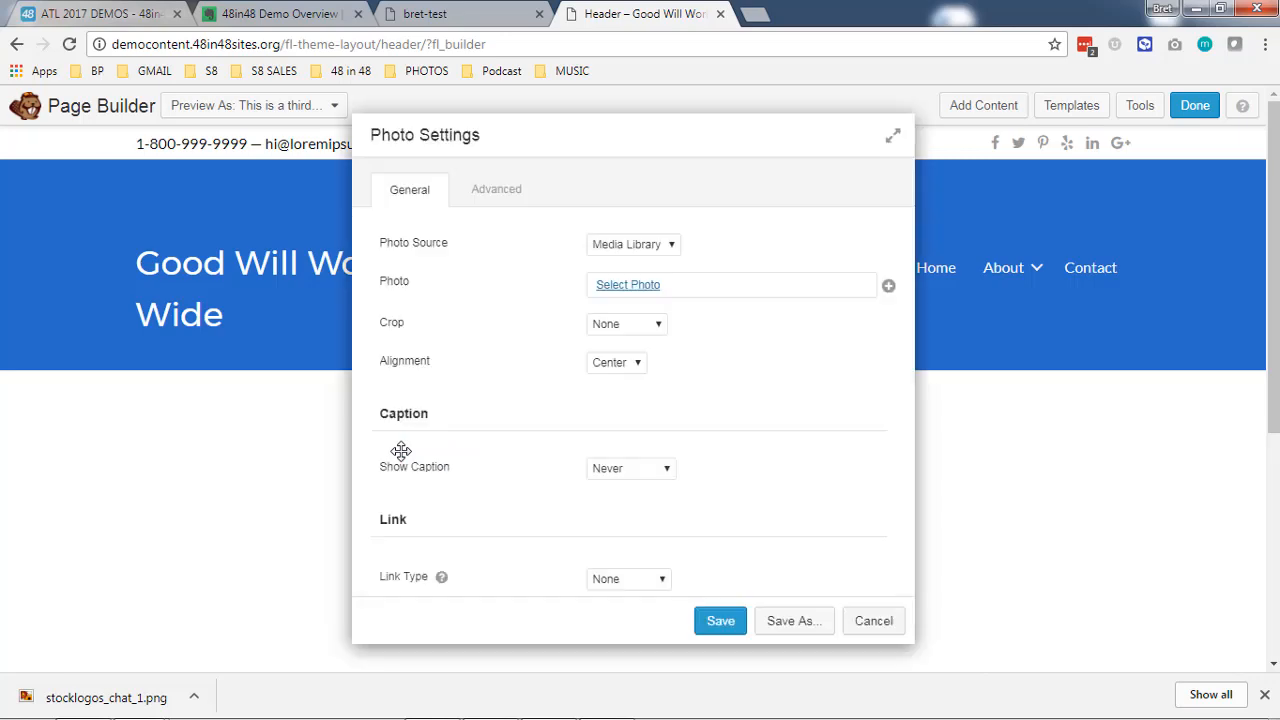
- Upload stocklogos_chat_1.png from the Desktop and select it as the module's photo
click(625, 283)
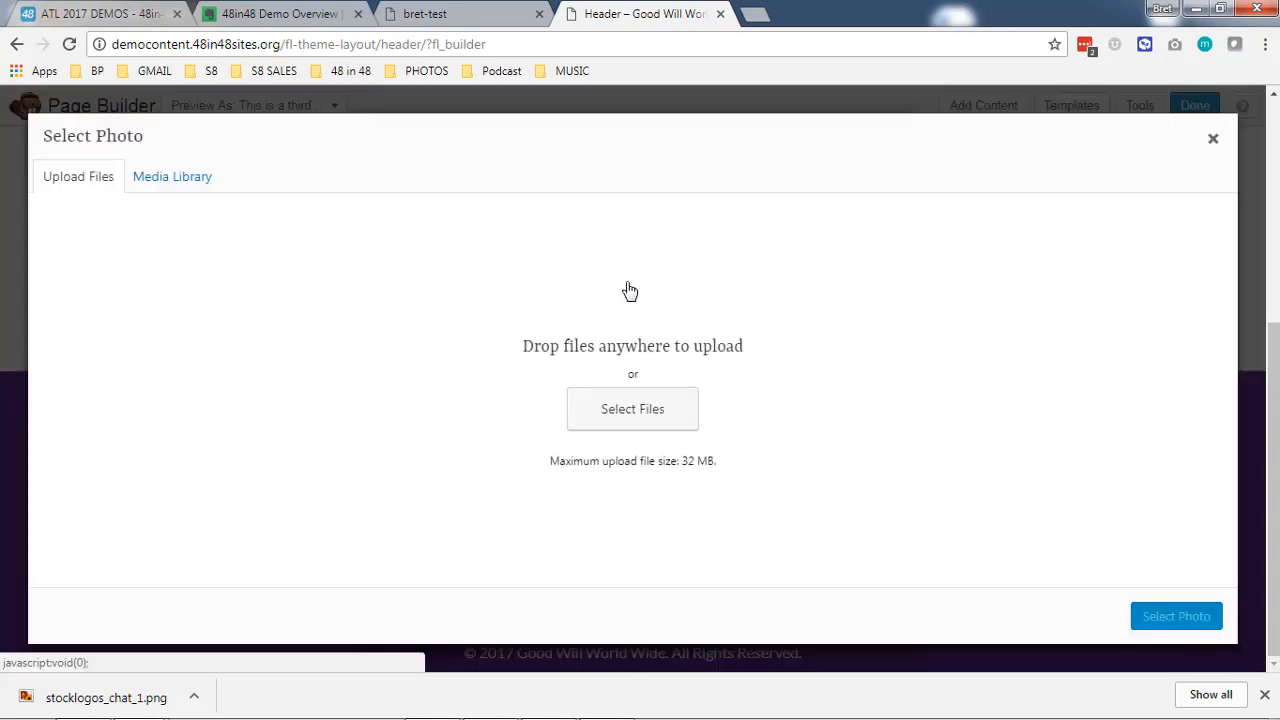
click(610, 409)
click(548, 302)
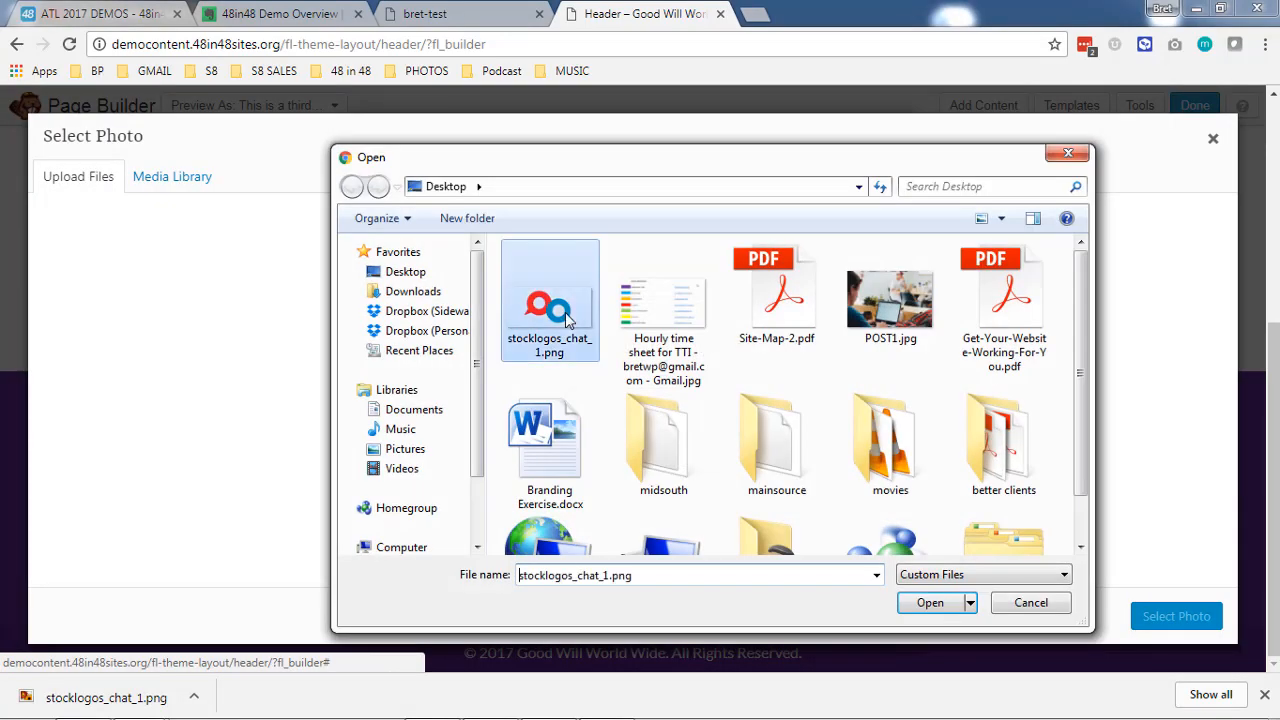
click(929, 603)
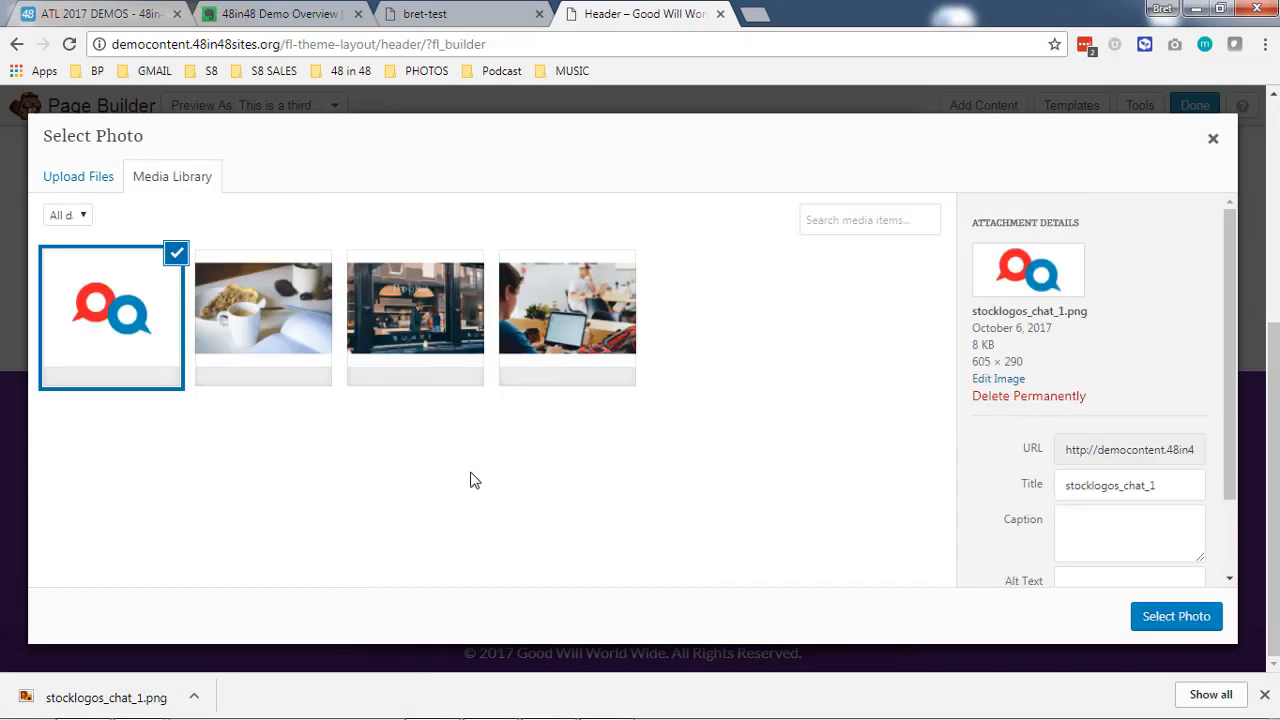
click(1155, 622)
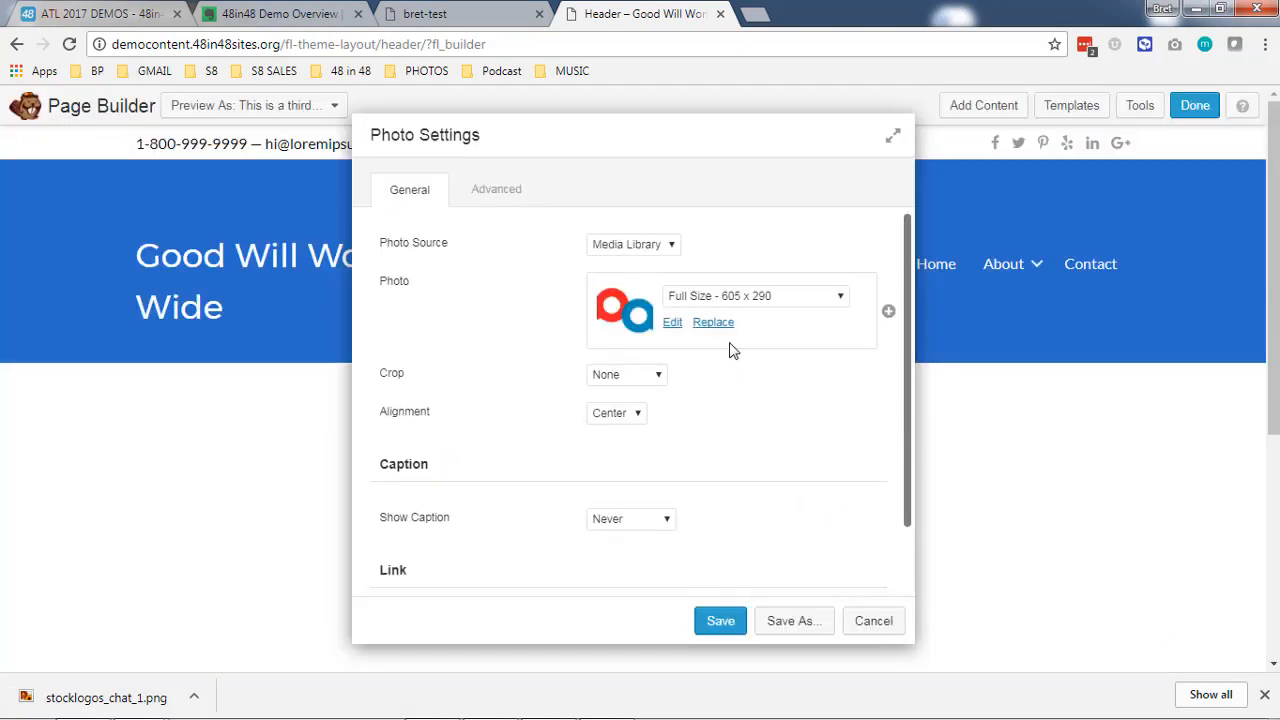
- Set the logo photo to Medium - 300 x 144 with left alignment and save the photo settings
click(743, 298)
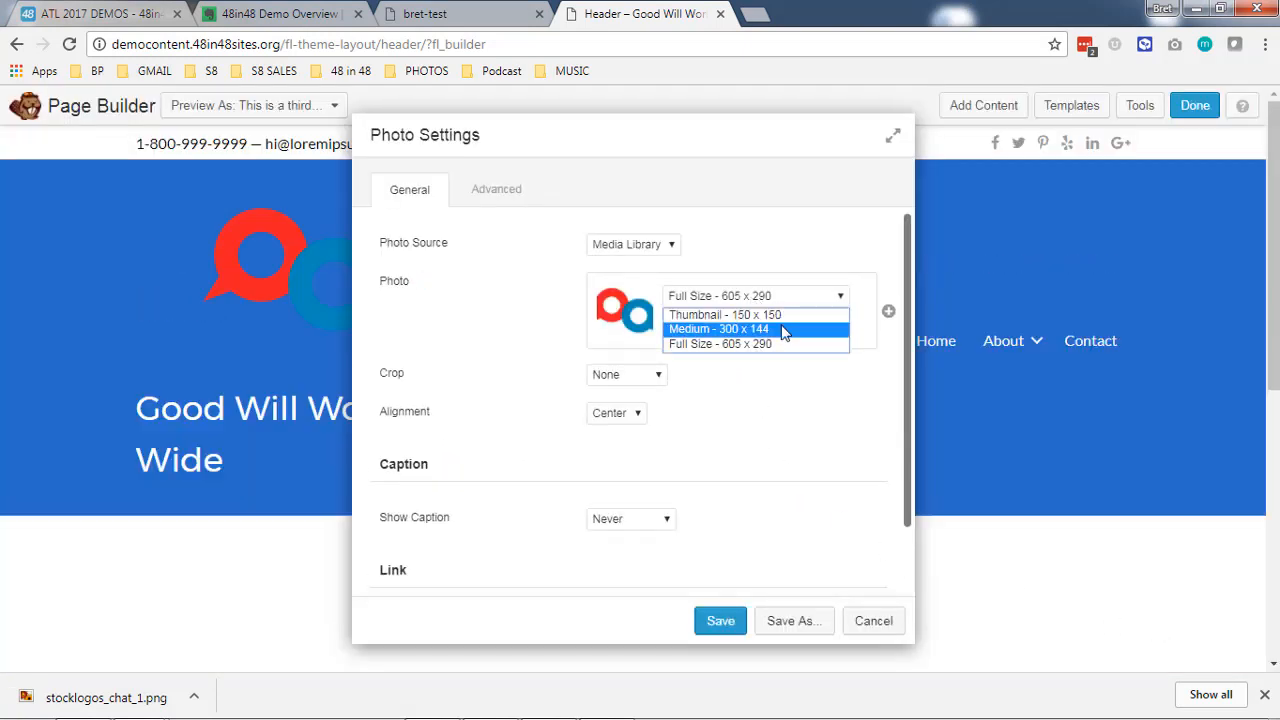
click(785, 327)
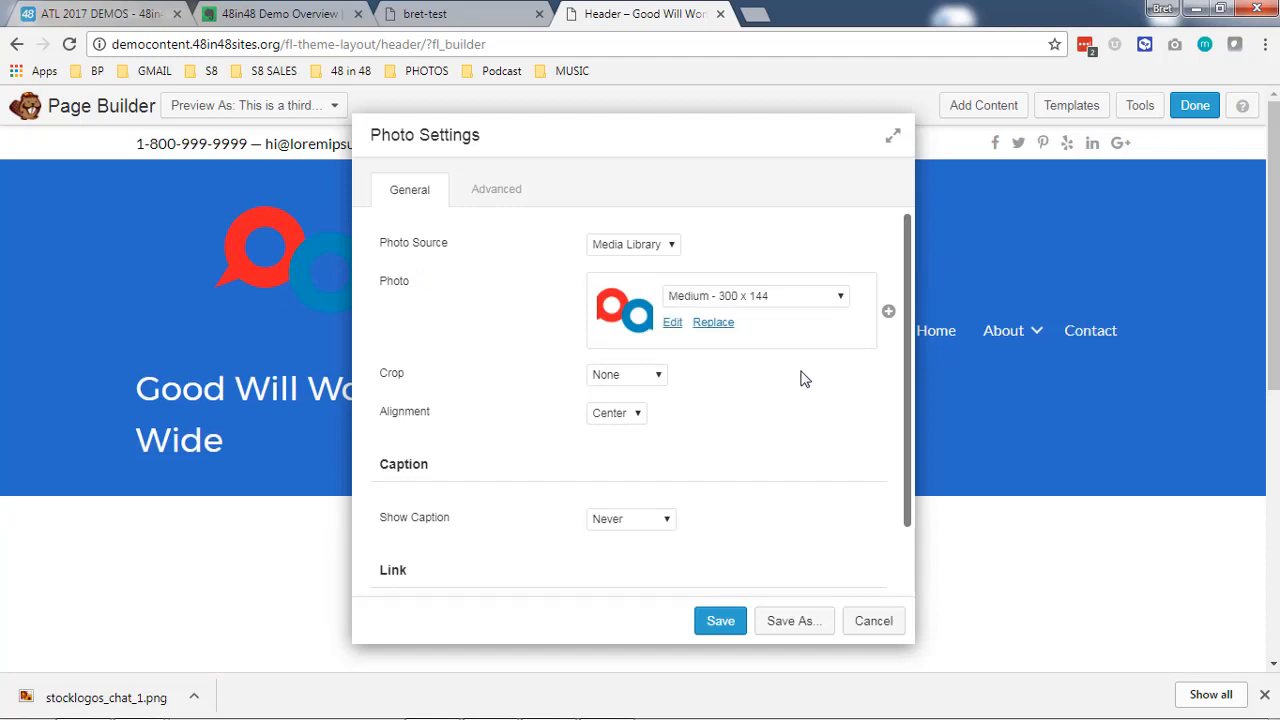
click(618, 413)
click(608, 427)
click(716, 619)
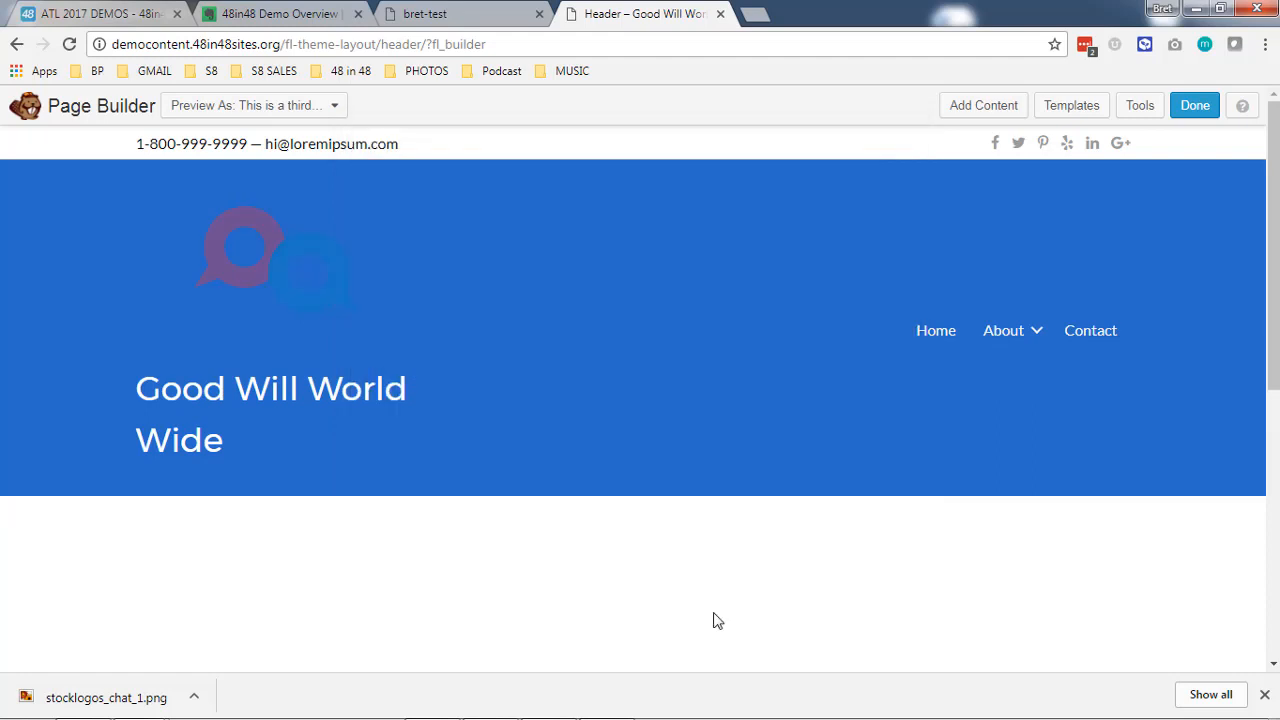
- Delete the Good Will World Wide title module below the logo
click(238, 362)
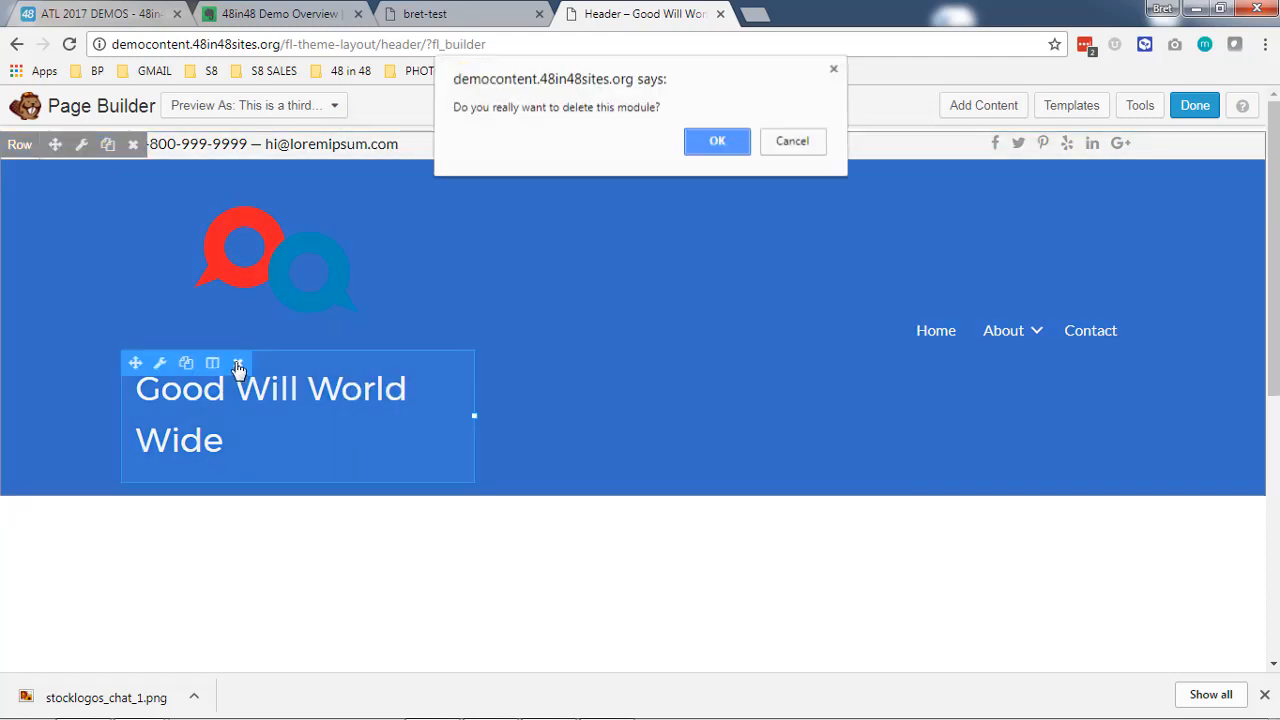
click(714, 143)
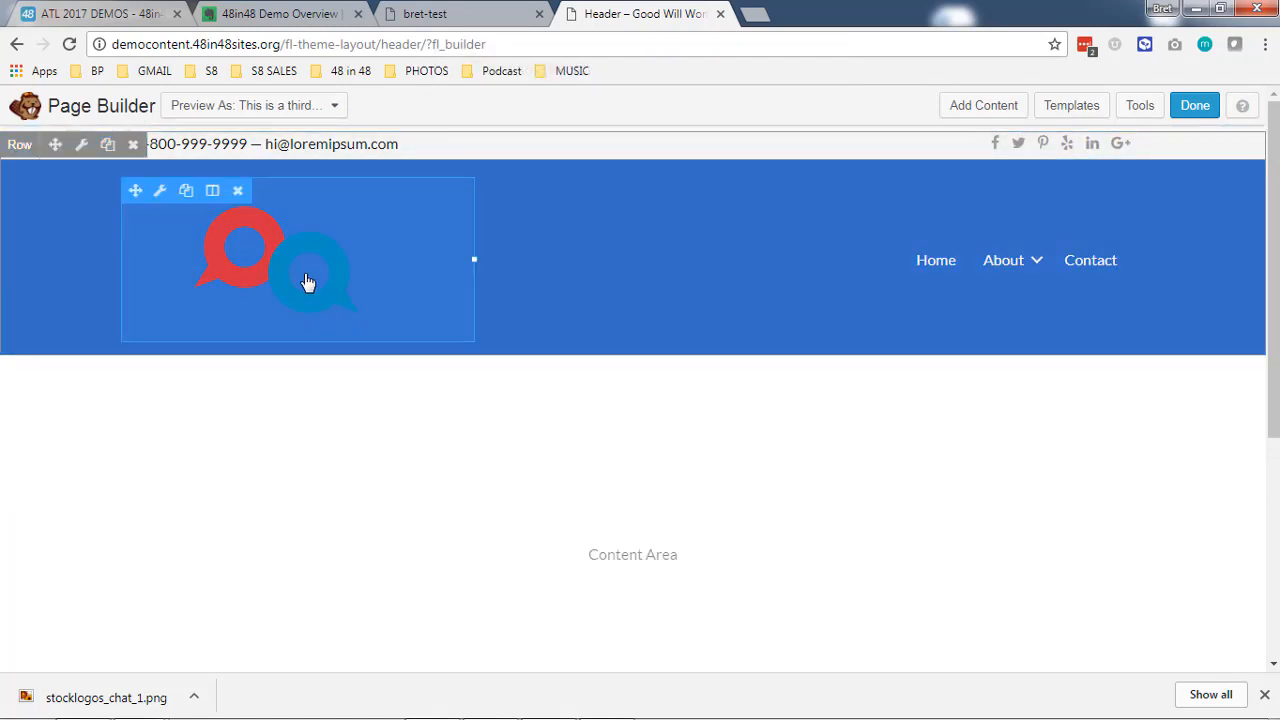
- Set the logo's link type to URL, choose the home page by searching for "home", and save the photo settings
click(307, 283)
scroll(680, 403, down, 2)
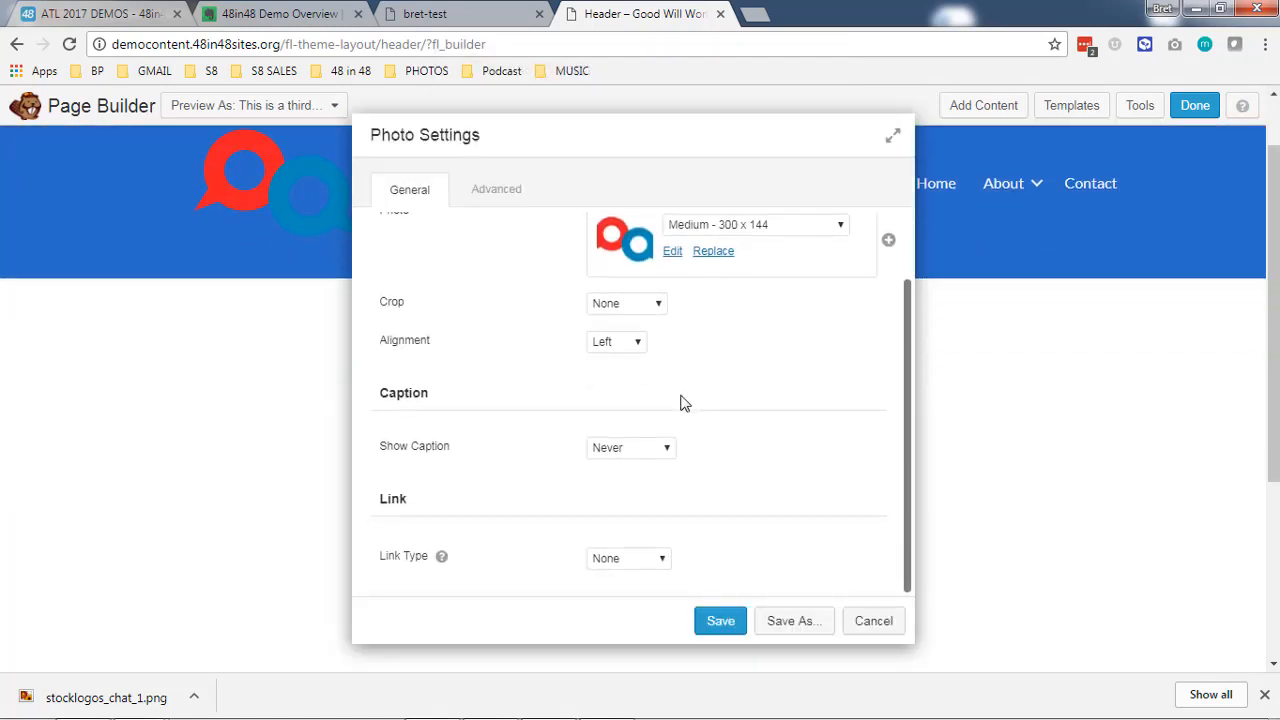
click(614, 563)
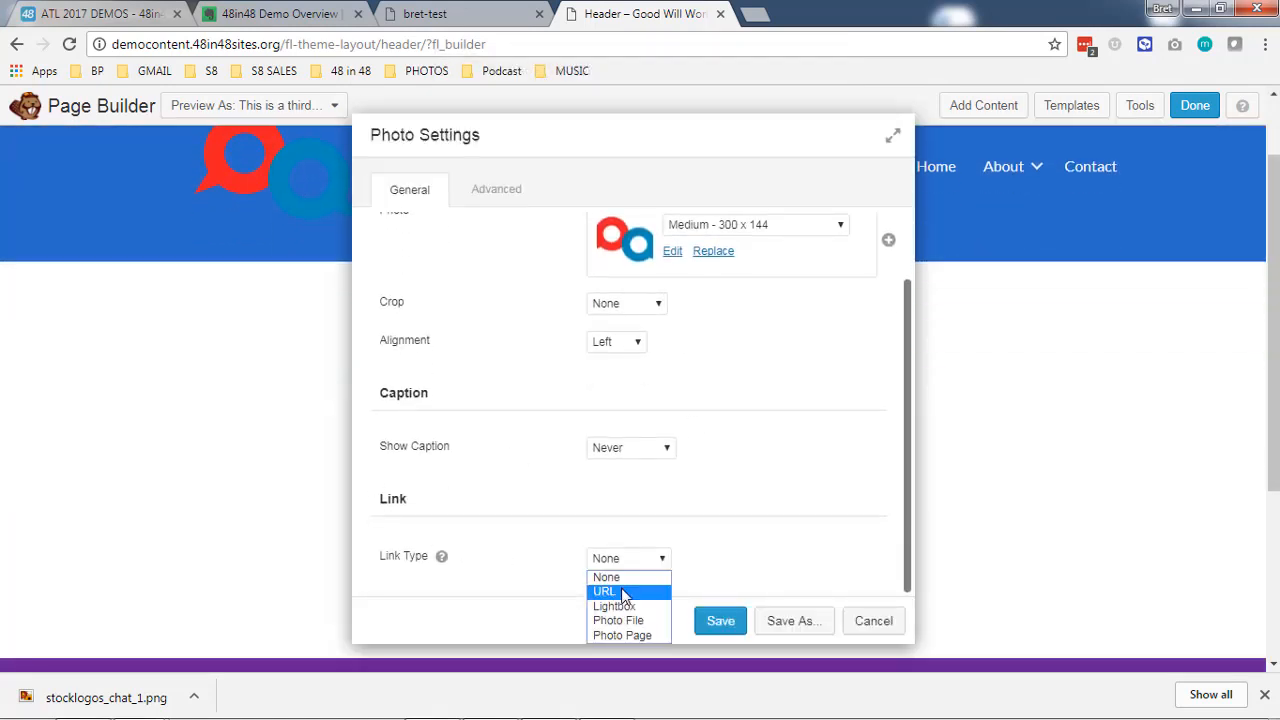
click(606, 591)
scroll(684, 535, down, 2)
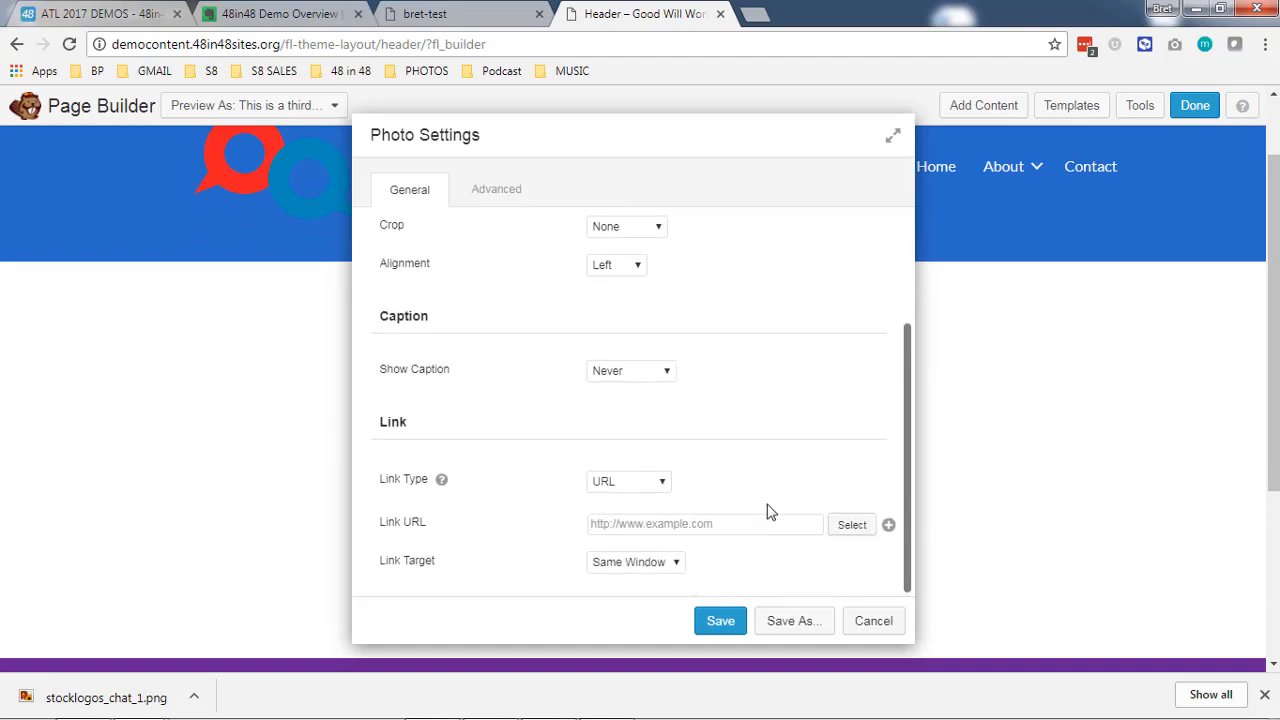
text(home)
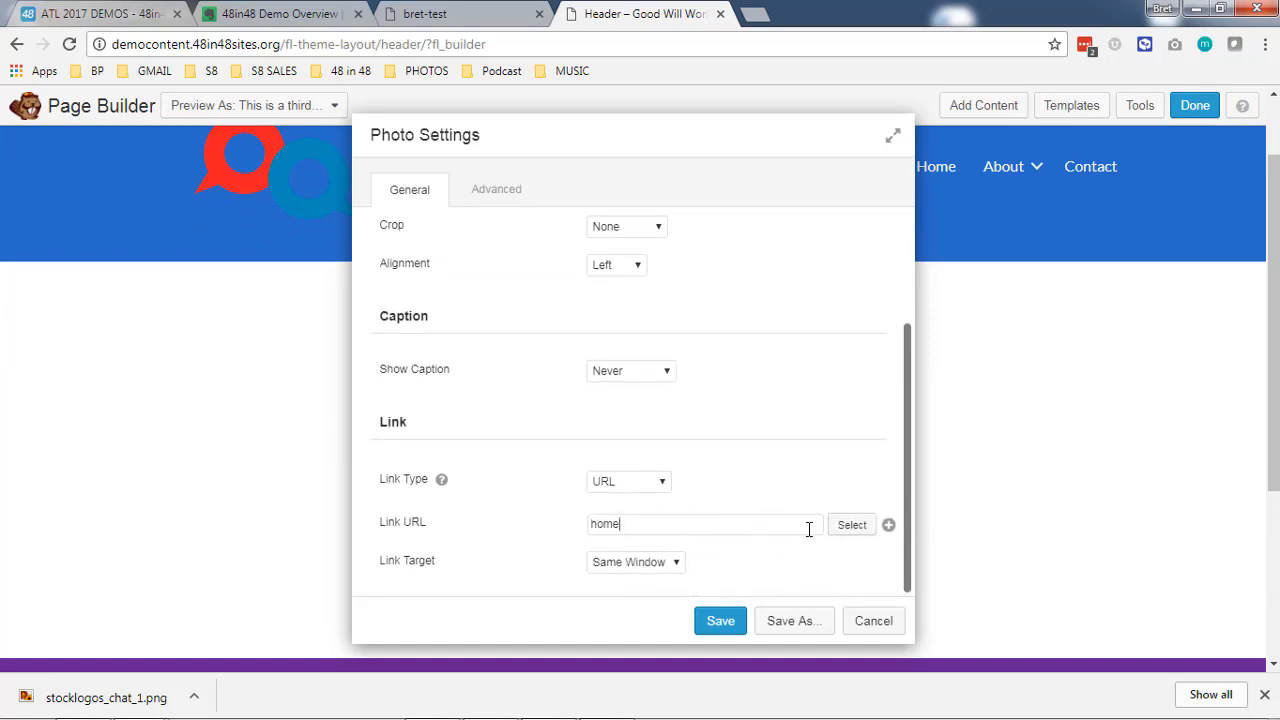
click(848, 527)
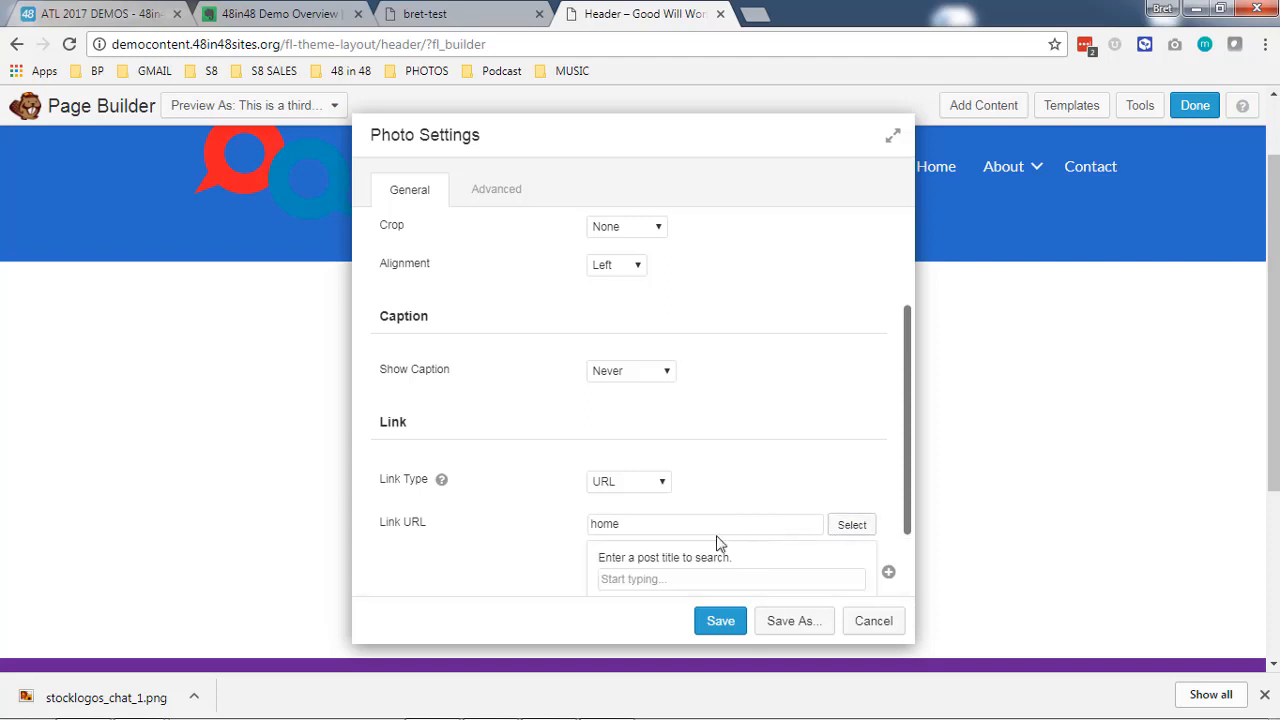
scroll(672, 545, down, 2)
text(h)
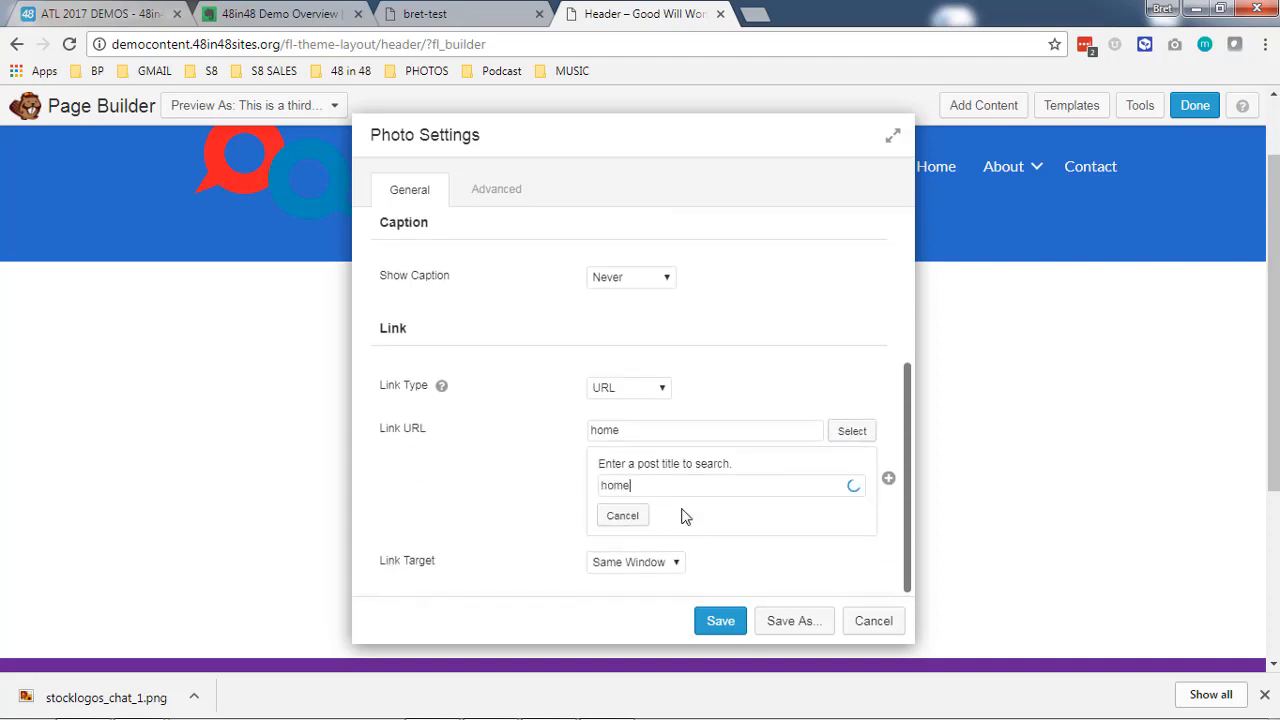
text(ome)
click(680, 515)
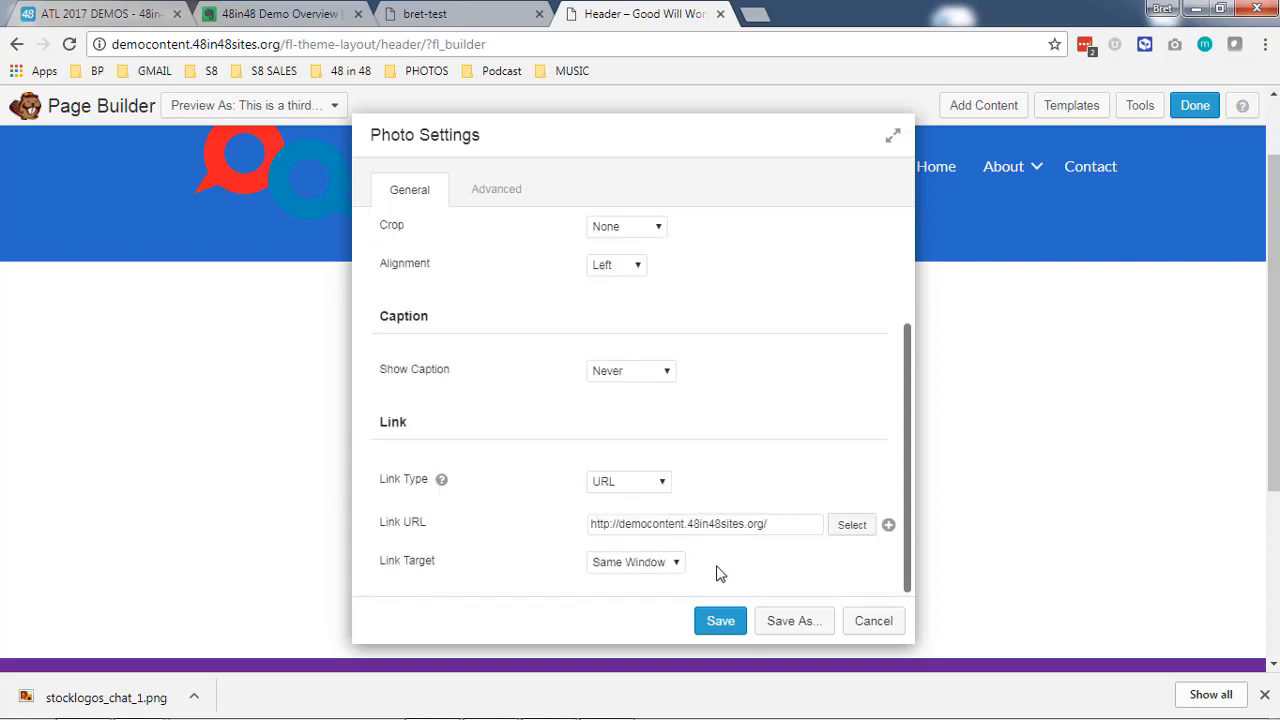
click(734, 630)
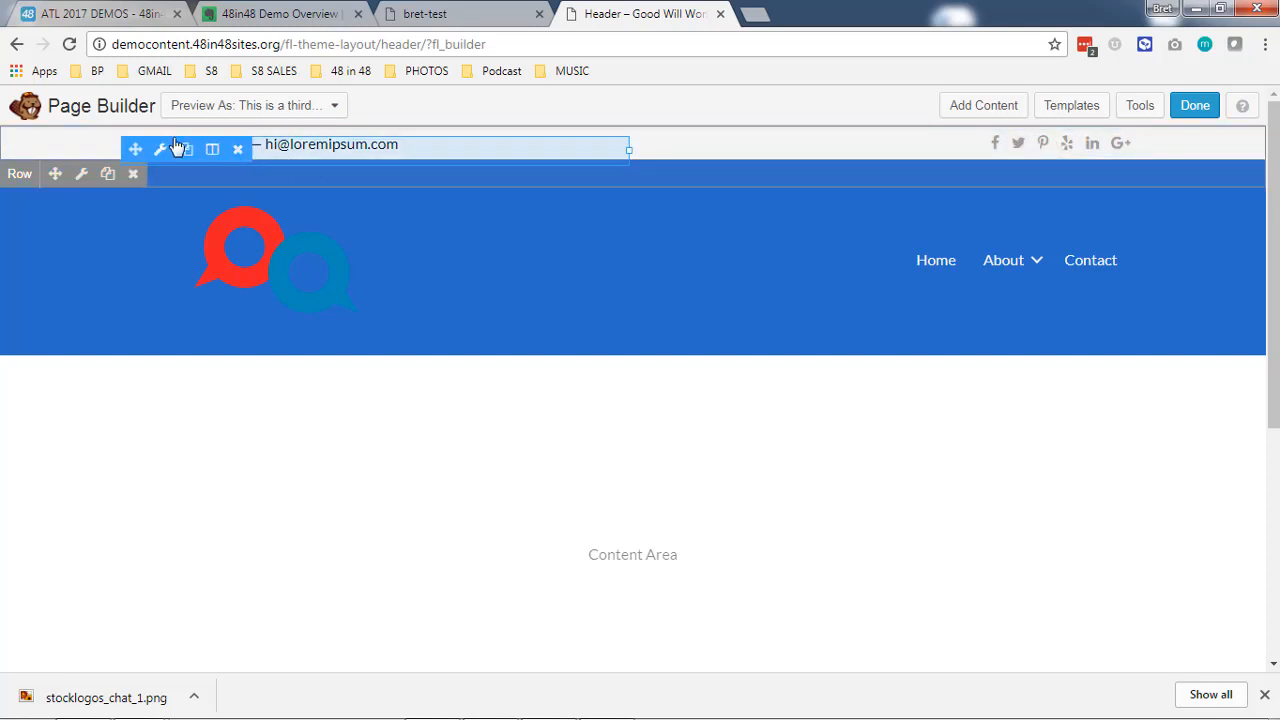
- Delete the top header row containing the contact details and social icons
click(133, 174)
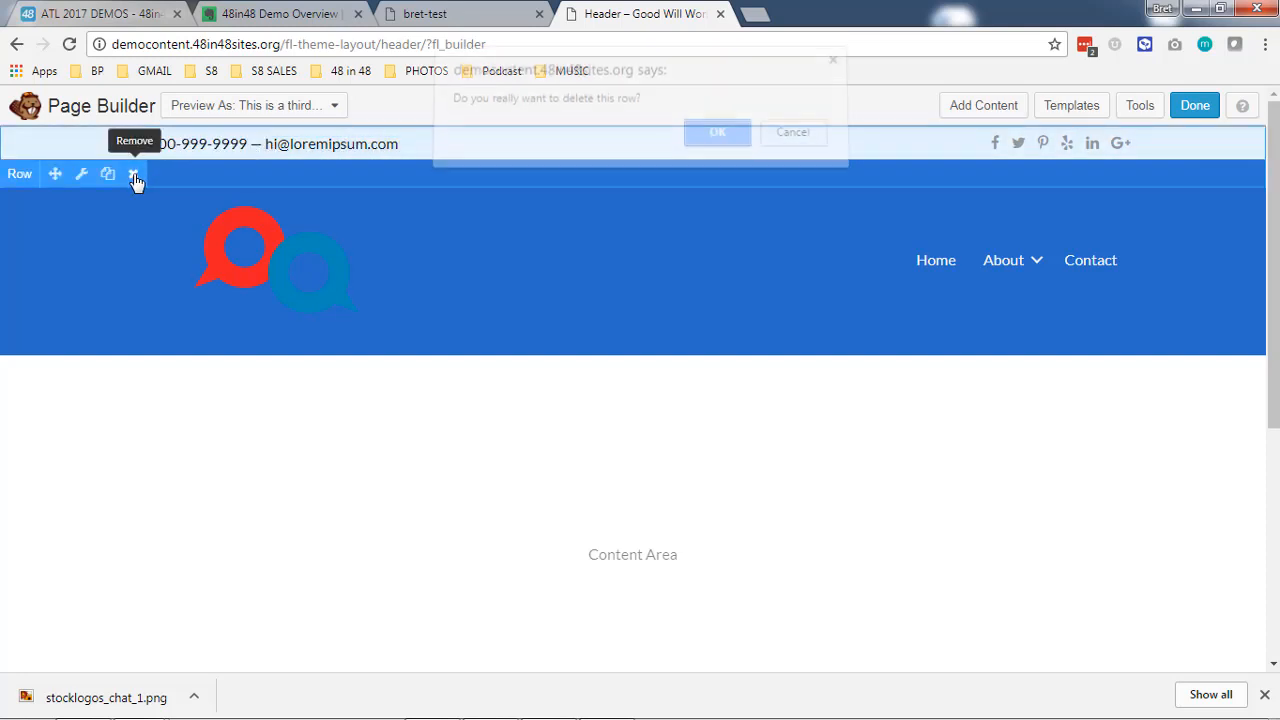
click(717, 145)
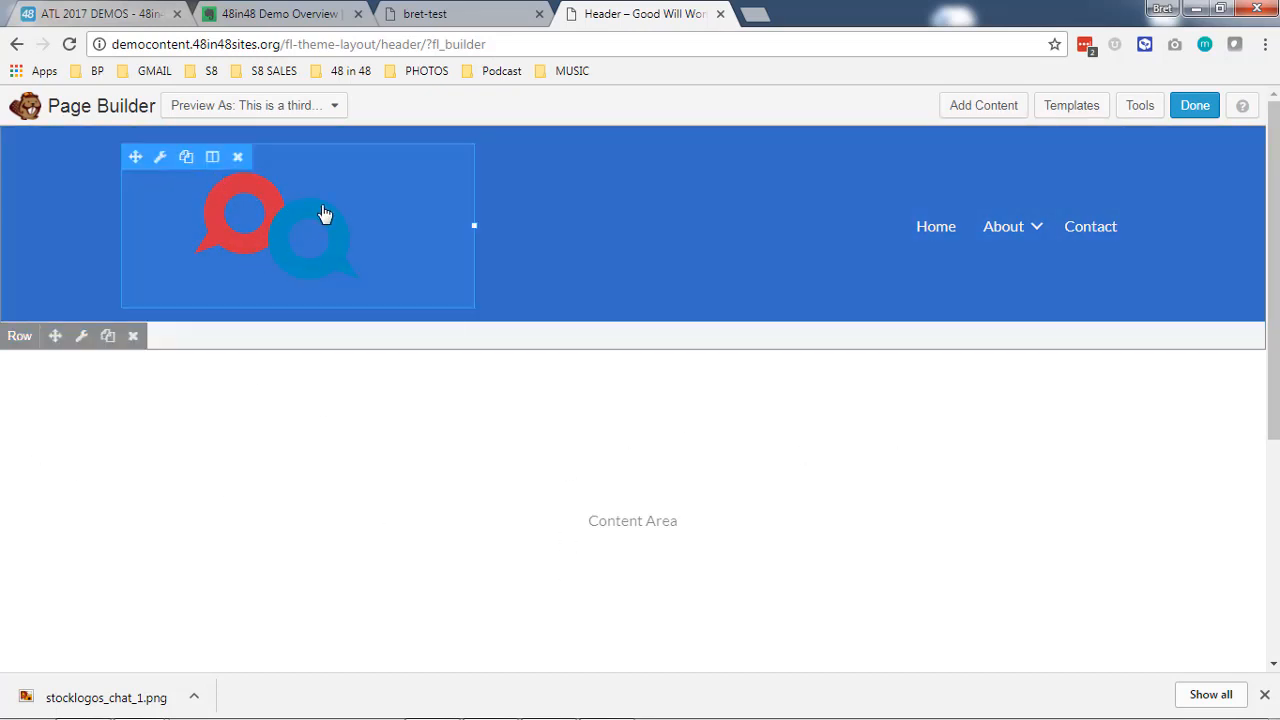
- Change the background color of the logo and menu row to light gray #c9c9c9 and save the row settings
click(84, 337)
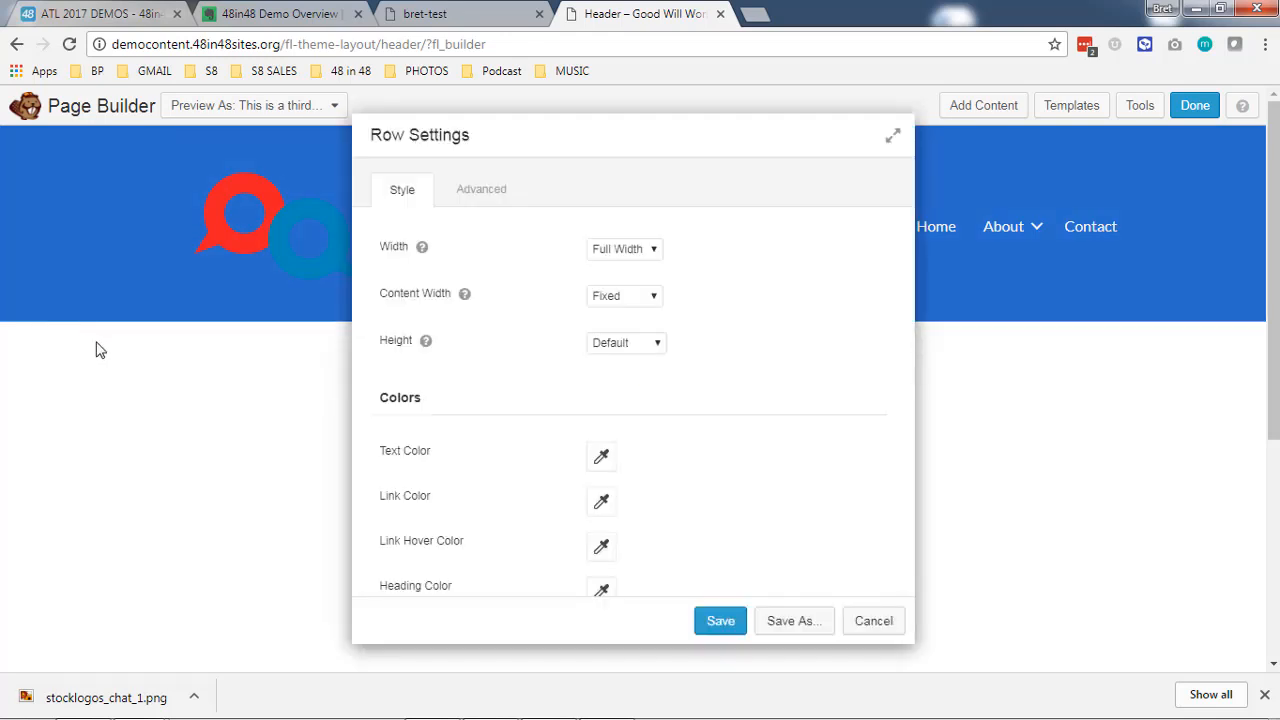
drag(674, 137, 889, 144)
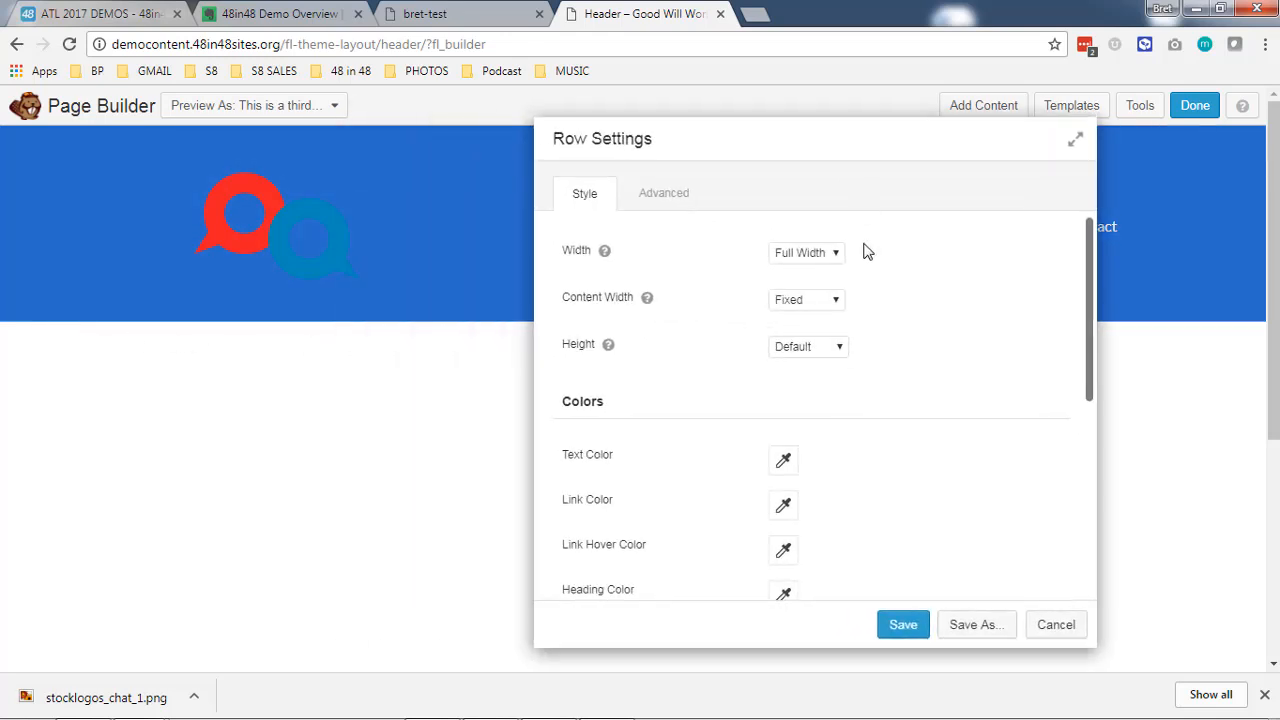
scroll(868, 318, down, 5)
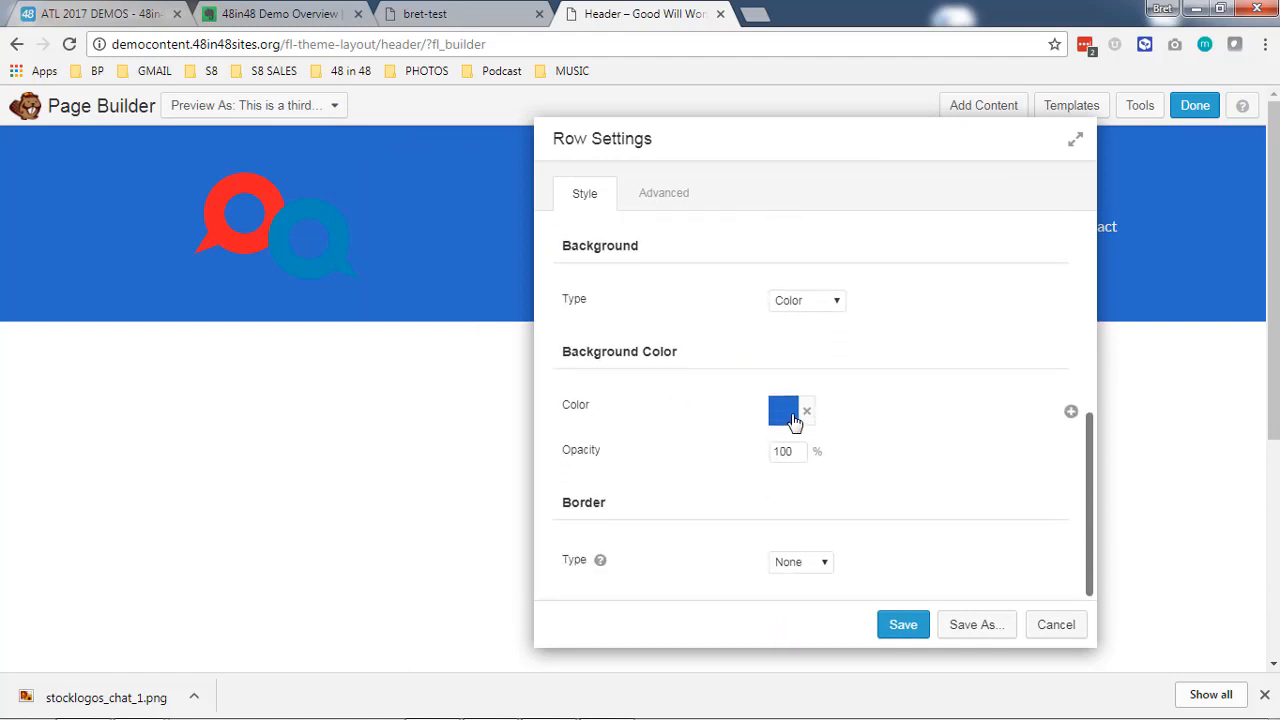
click(784, 412)
drag(822, 345, 762, 346)
click(674, 445)
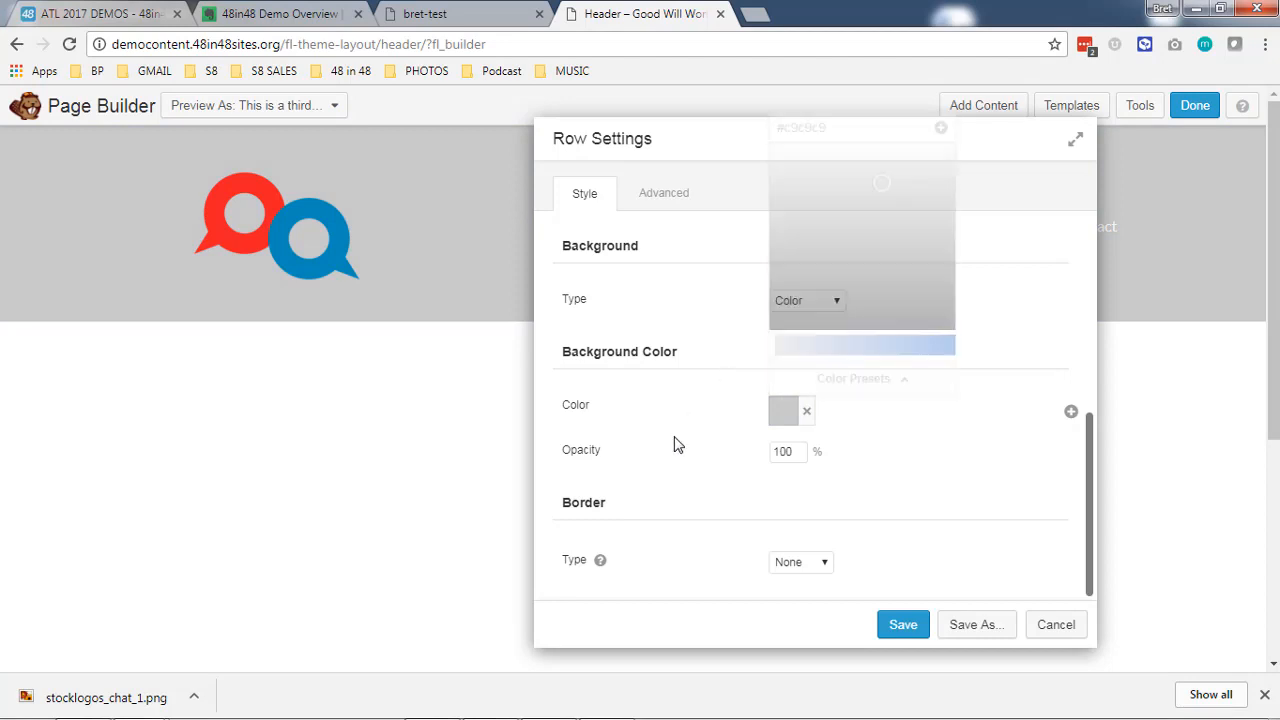
click(900, 624)
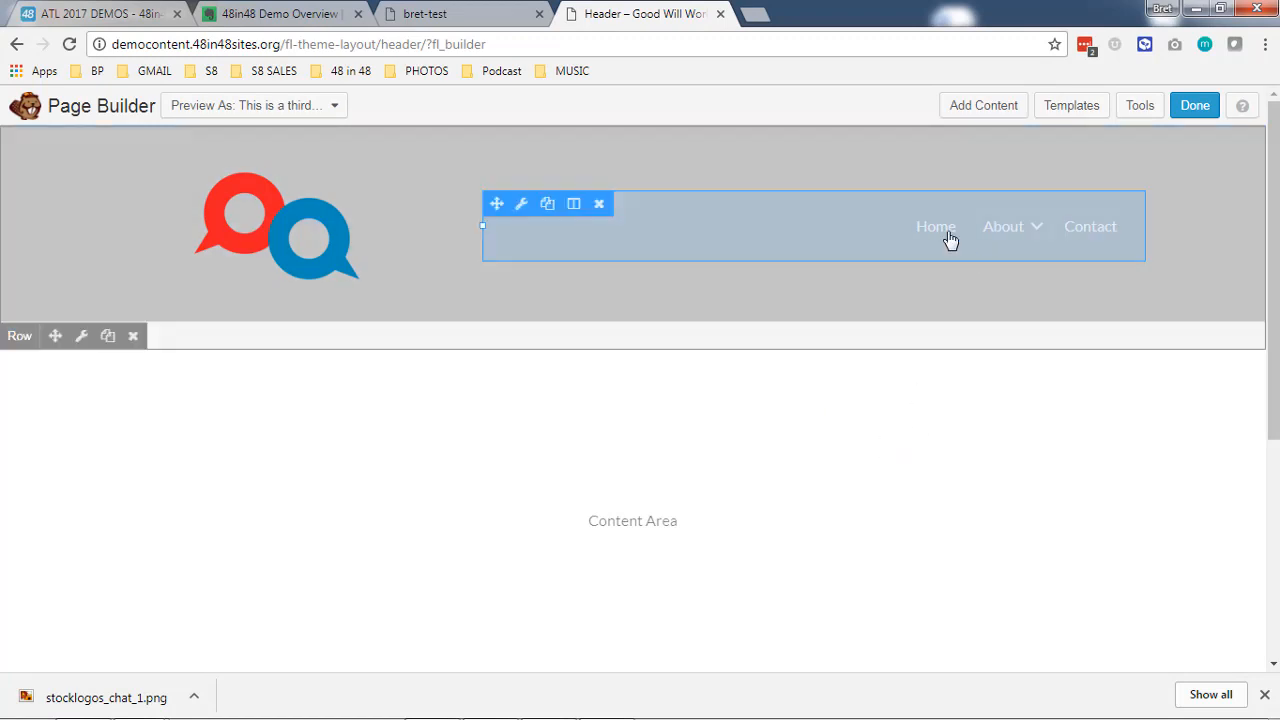
- Preview Top Menu in the header's menu settings, switch back to Main Menu, and check the available layout options
click(950, 240)
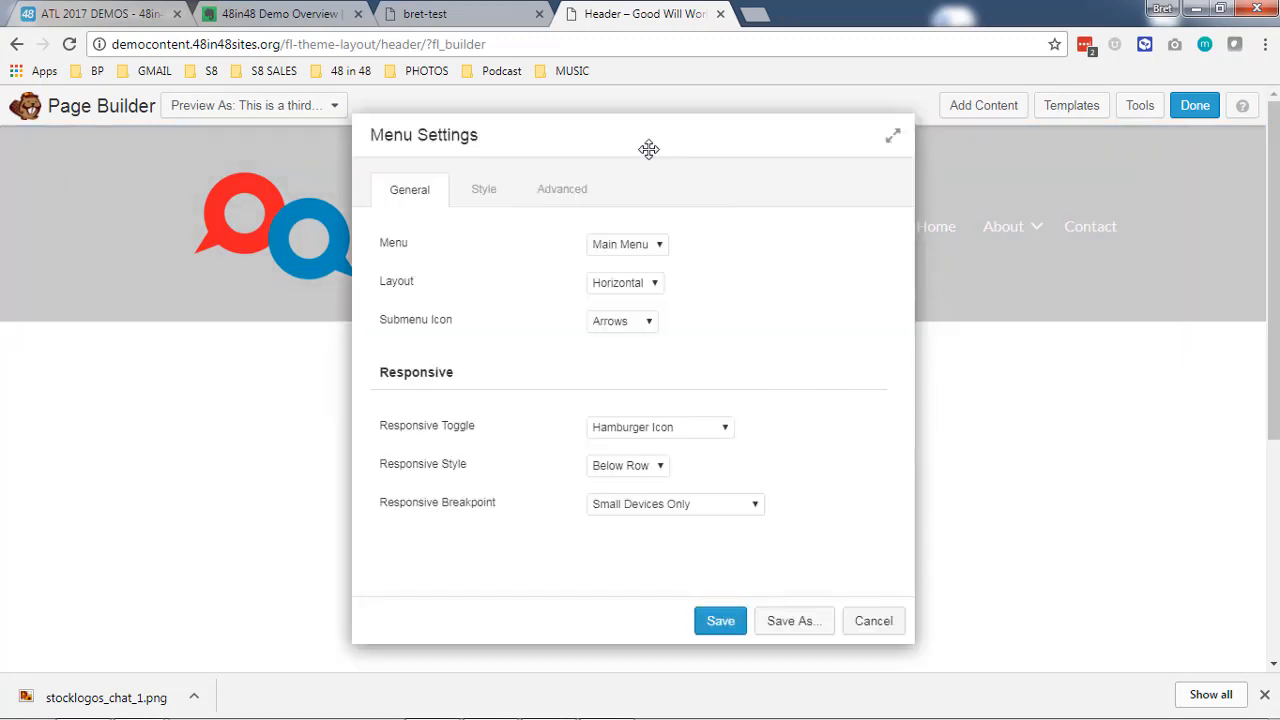
drag(640, 140, 336, 130)
click(316, 236)
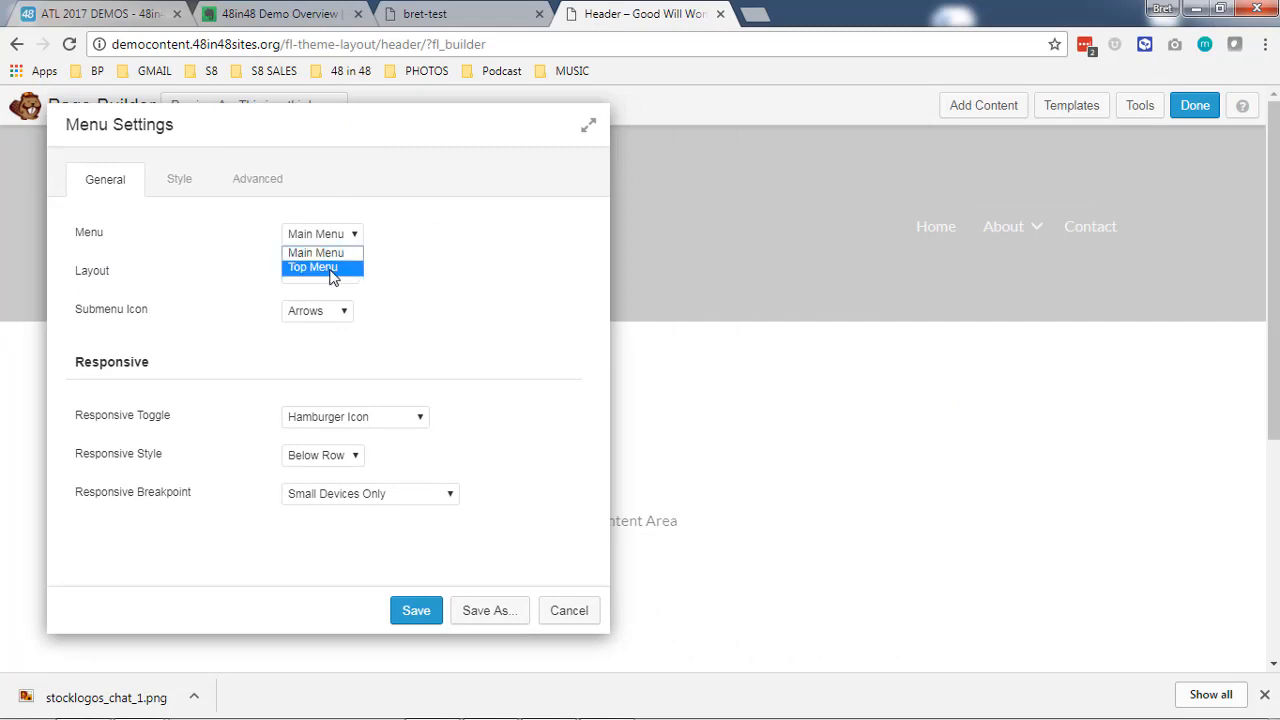
click(328, 267)
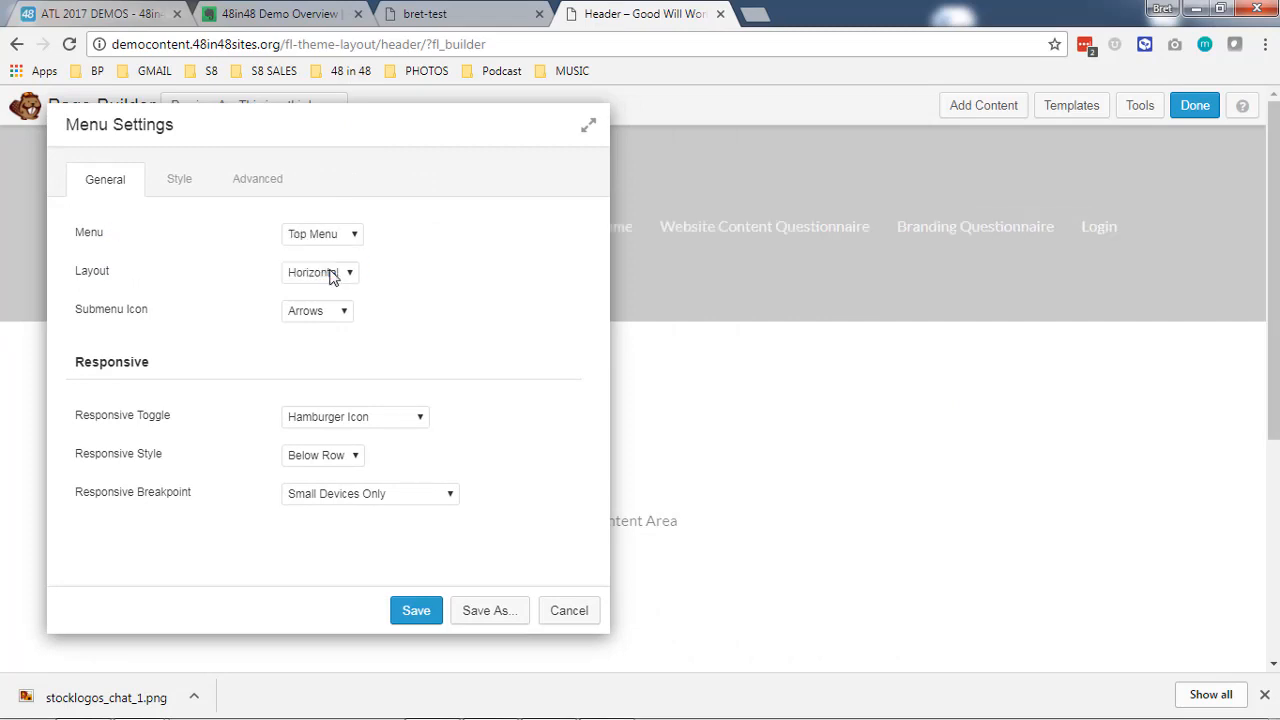
click(357, 238)
click(350, 252)
click(336, 273)
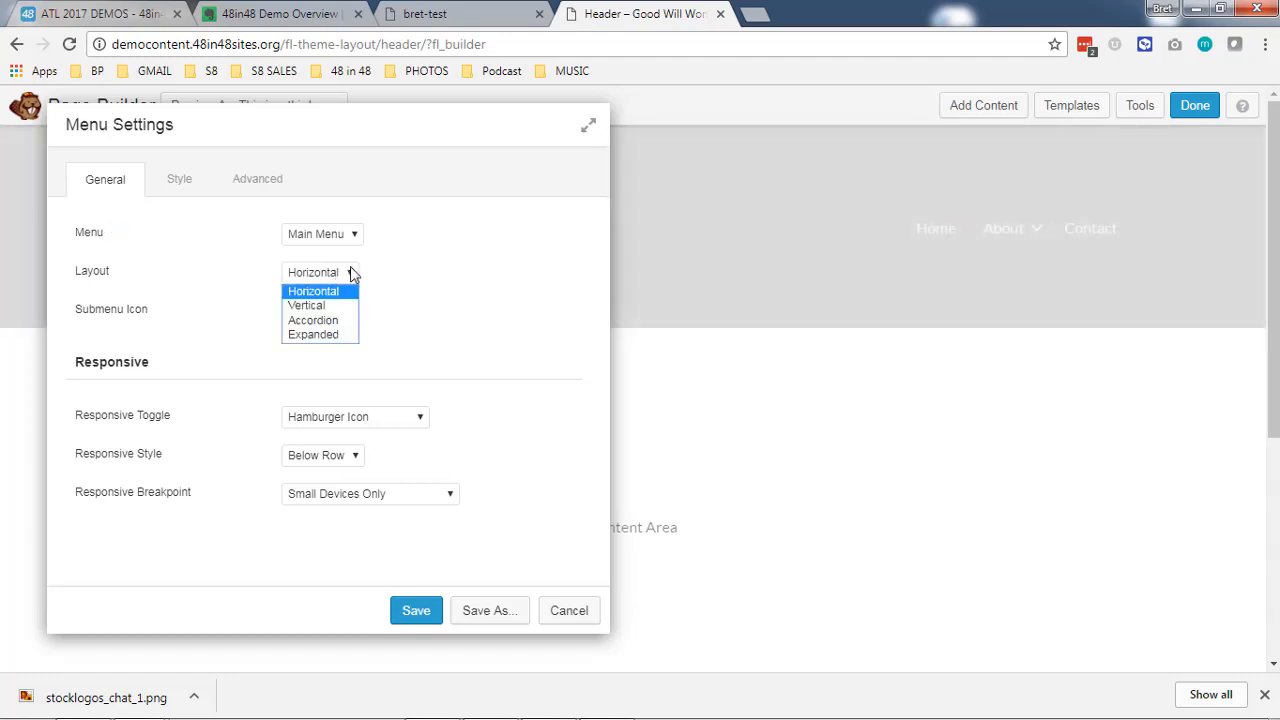
click(416, 312)
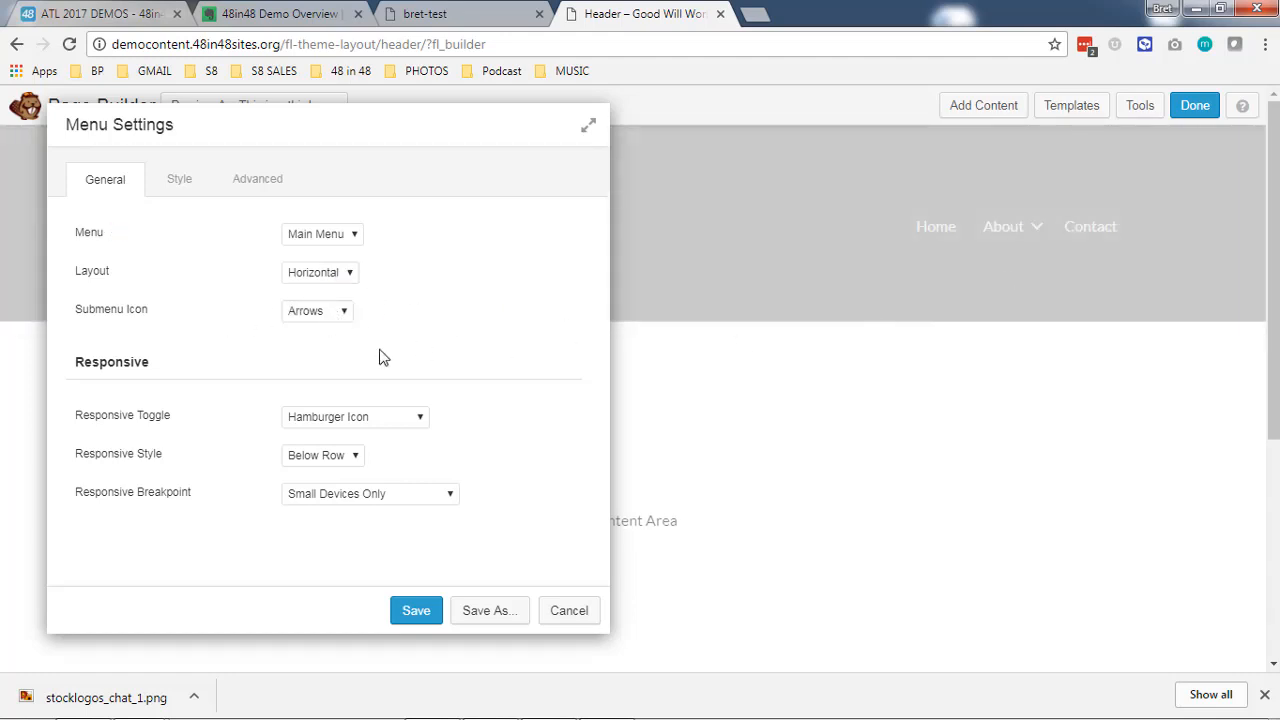
- Clear the menu's link color, link hover color, submenu background color and link background hover color
click(195, 180)
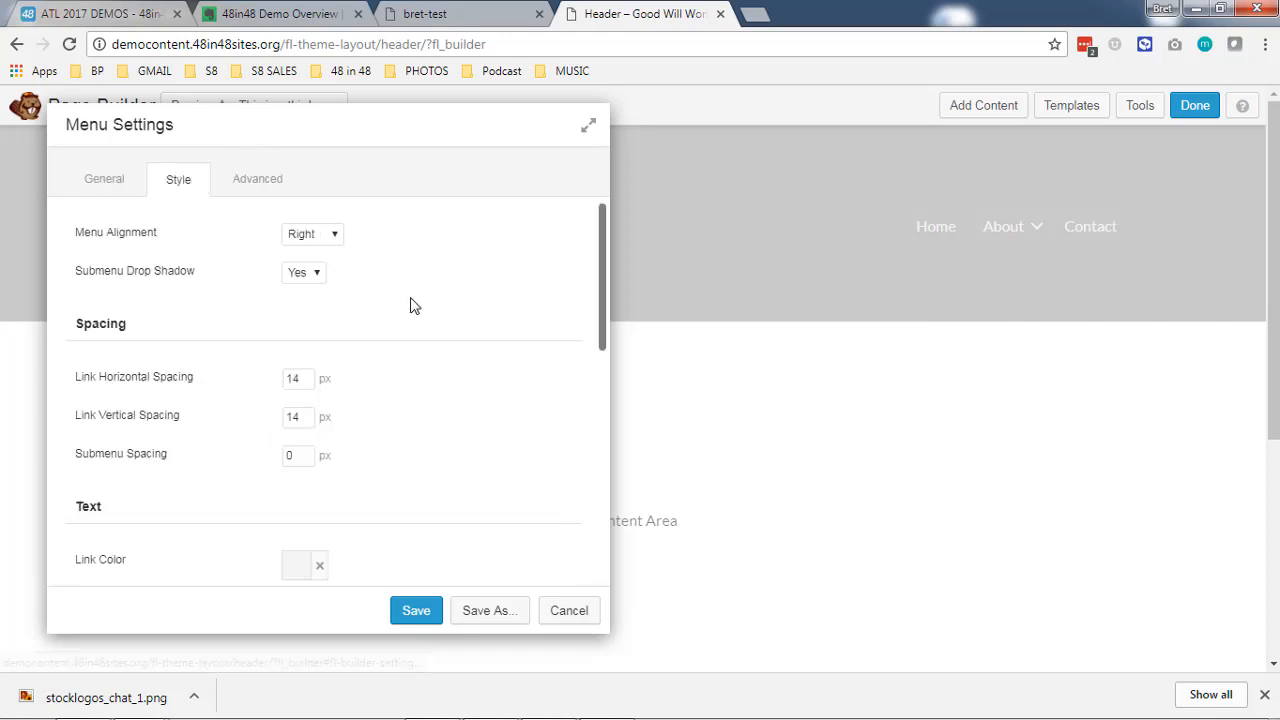
scroll(410, 305, down, 6)
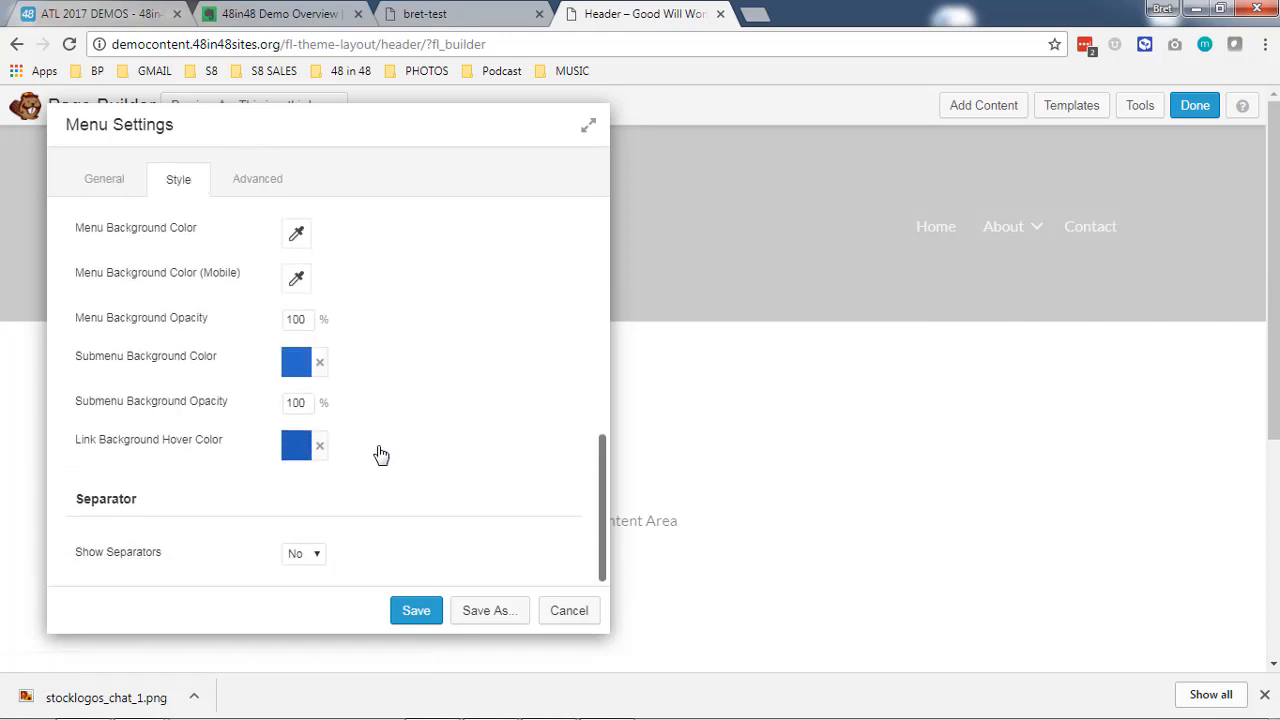
scroll(381, 455, up, 4)
click(320, 334)
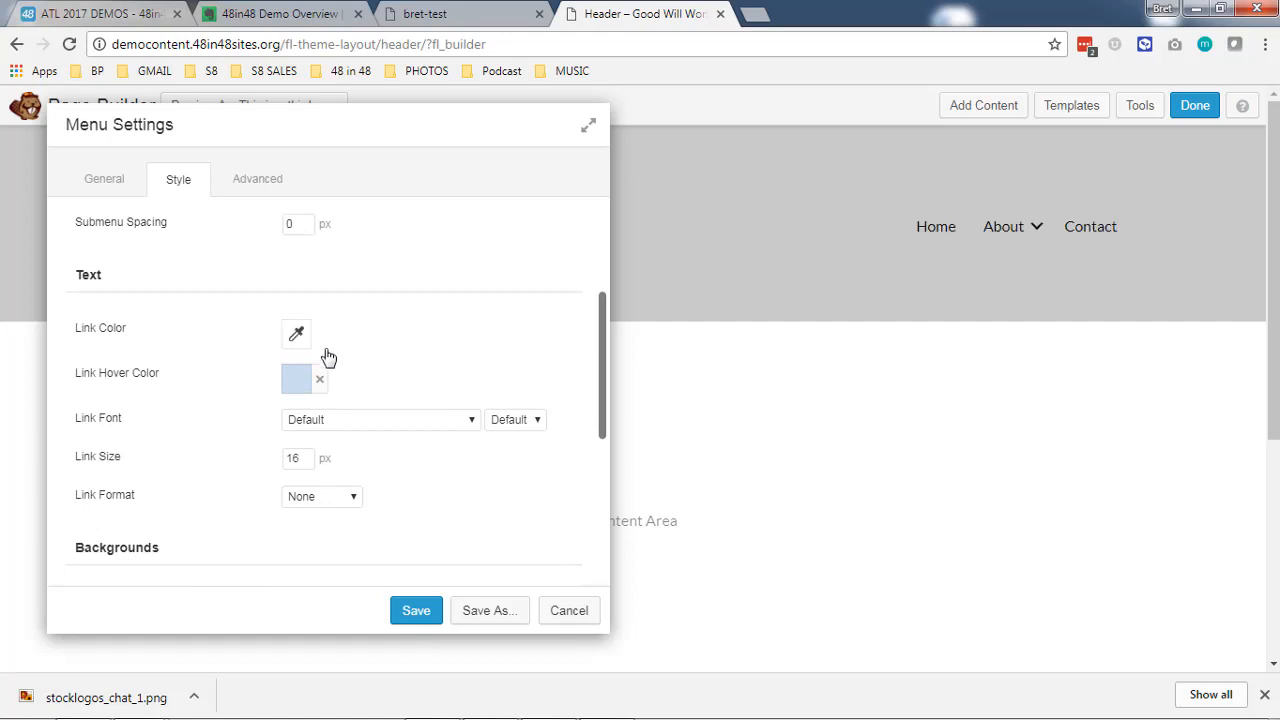
click(320, 379)
scroll(405, 369, down, 2)
scroll(407, 370, down, 2)
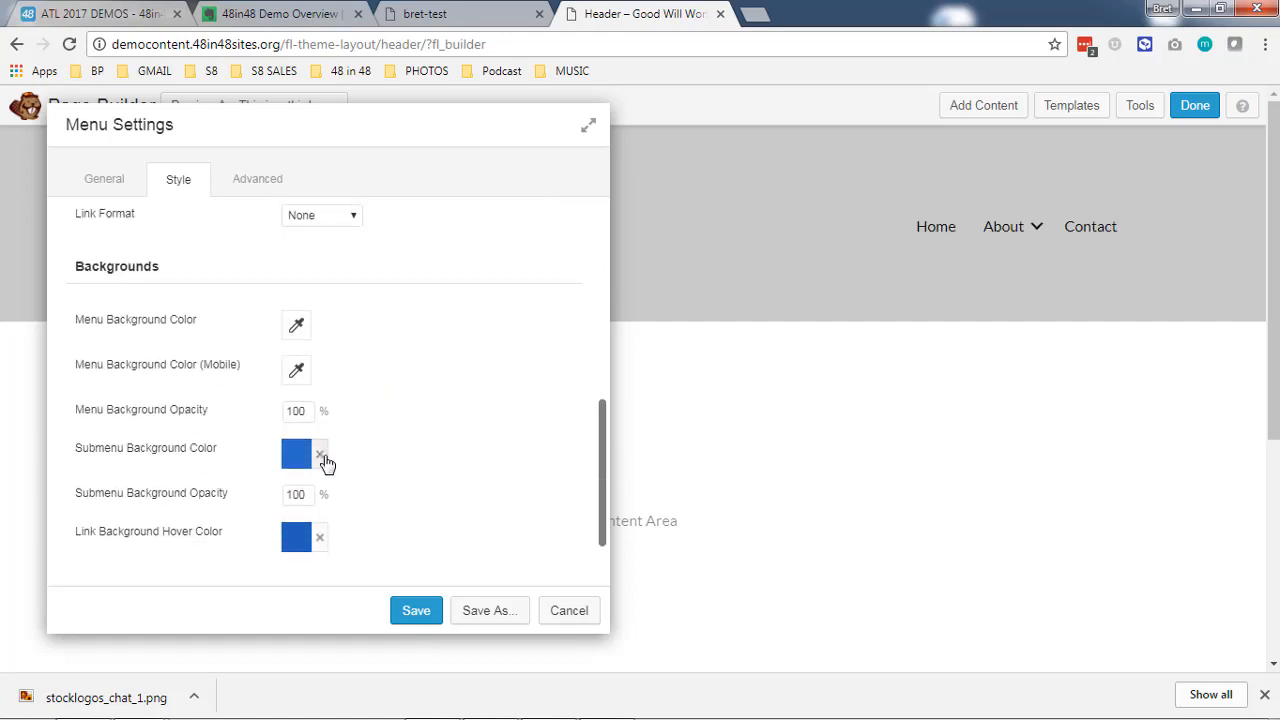
click(320, 453)
click(320, 537)
scroll(409, 503, down, 1)
scroll(409, 503, up, 5)
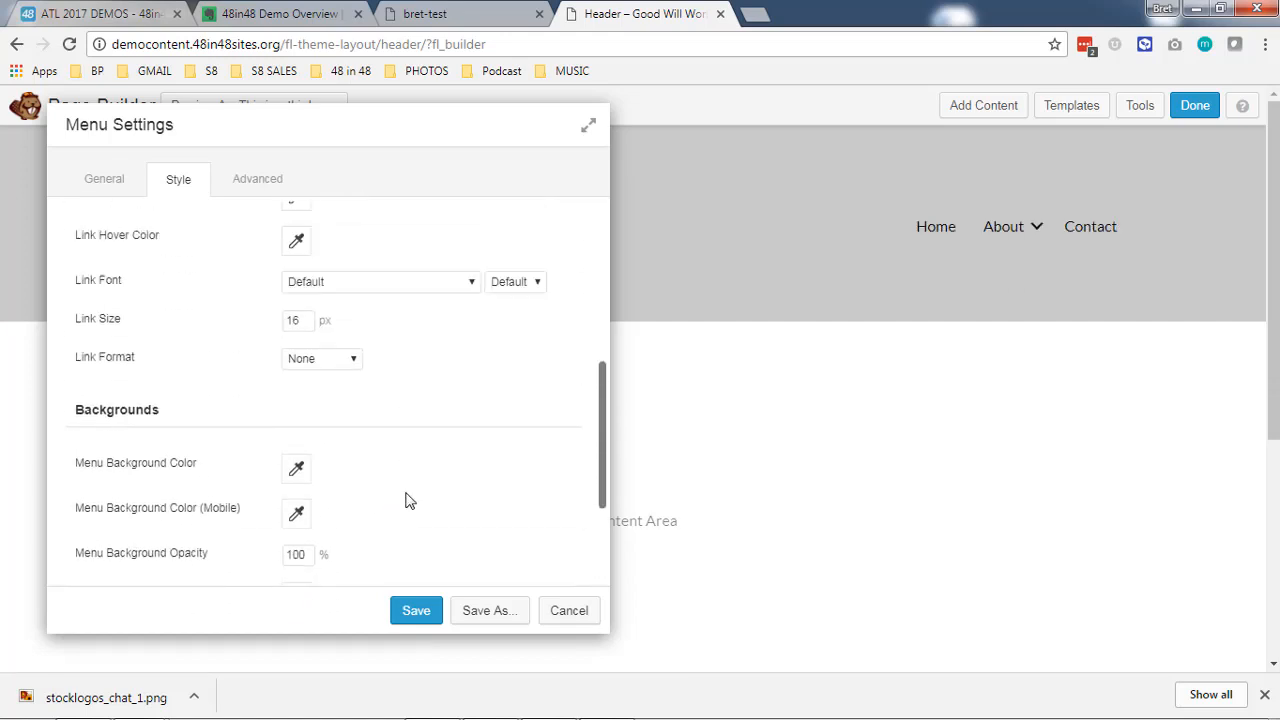
- Try a green link color (#00c136) on the header menu and clear it again
scroll(409, 291, down, 2)
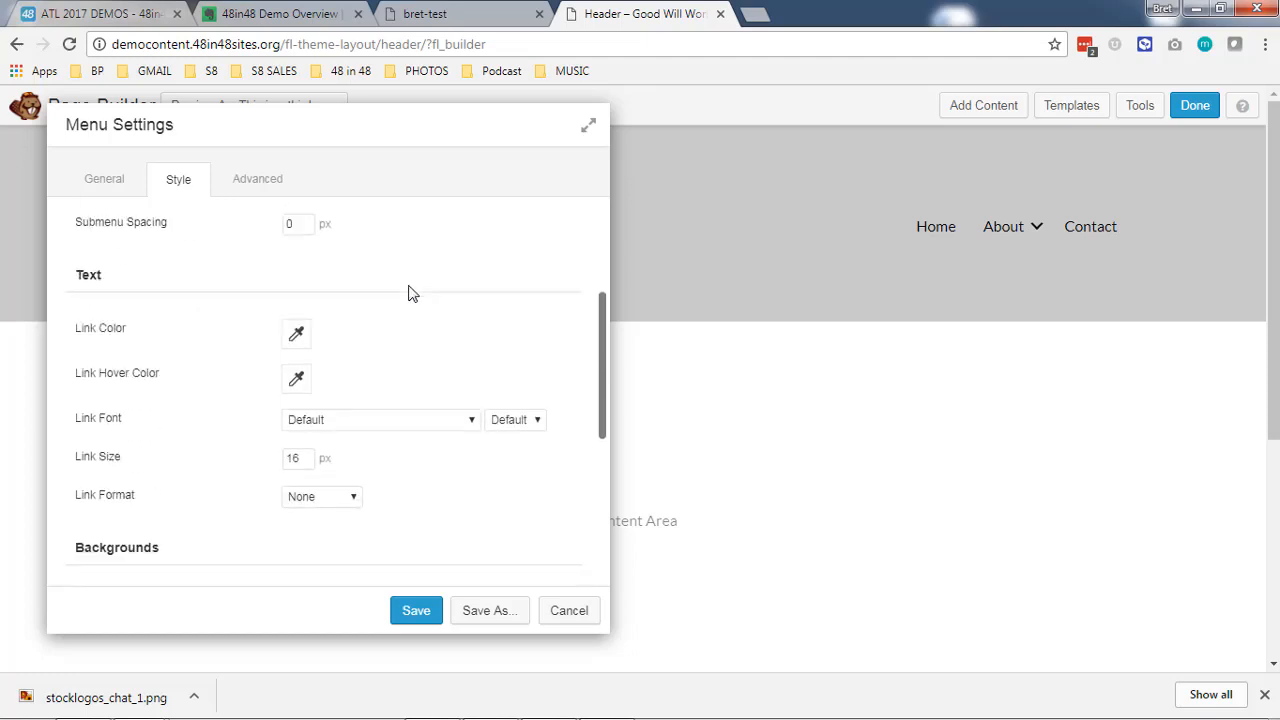
scroll(395, 305, up, 3)
scroll(424, 349, down, 3)
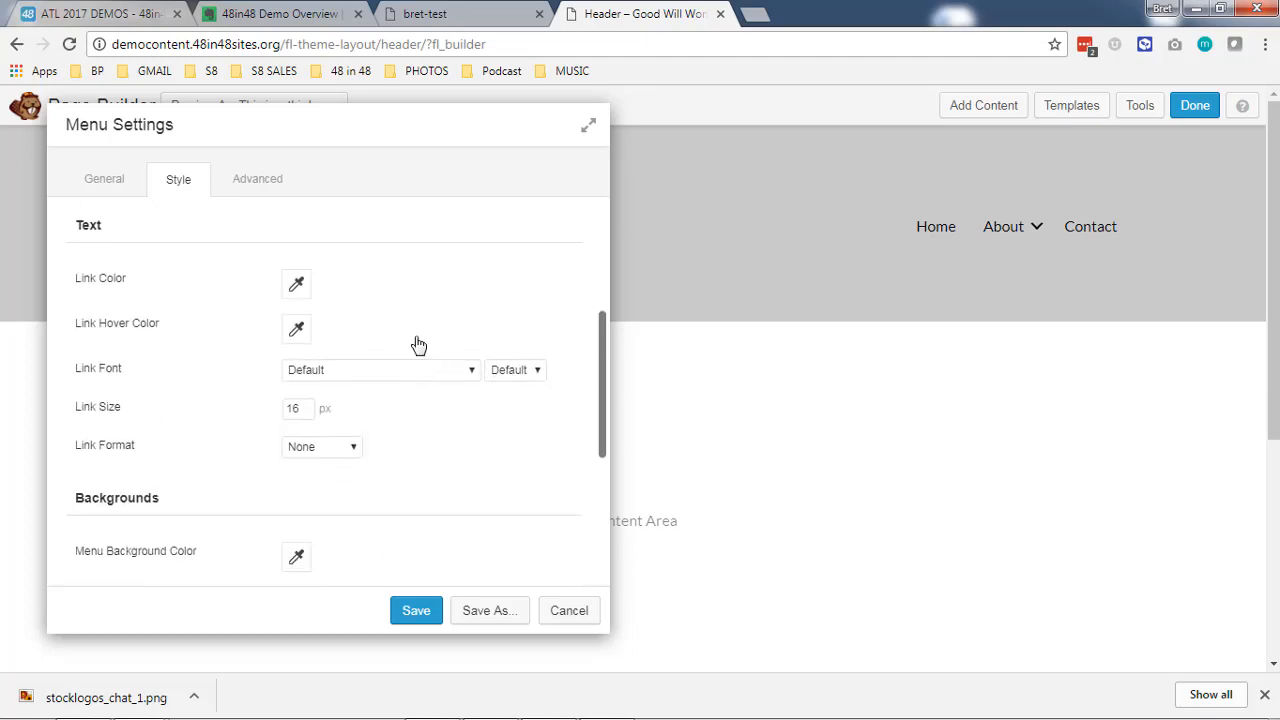
click(297, 287)
mouse_move(343, 380)
mouse_down()
mouse_move(417, 377)
mouse_move(434, 429)
mouse_move(333, 379)
mouse_move(366, 360)
mouse_move(355, 376)
mouse_up()
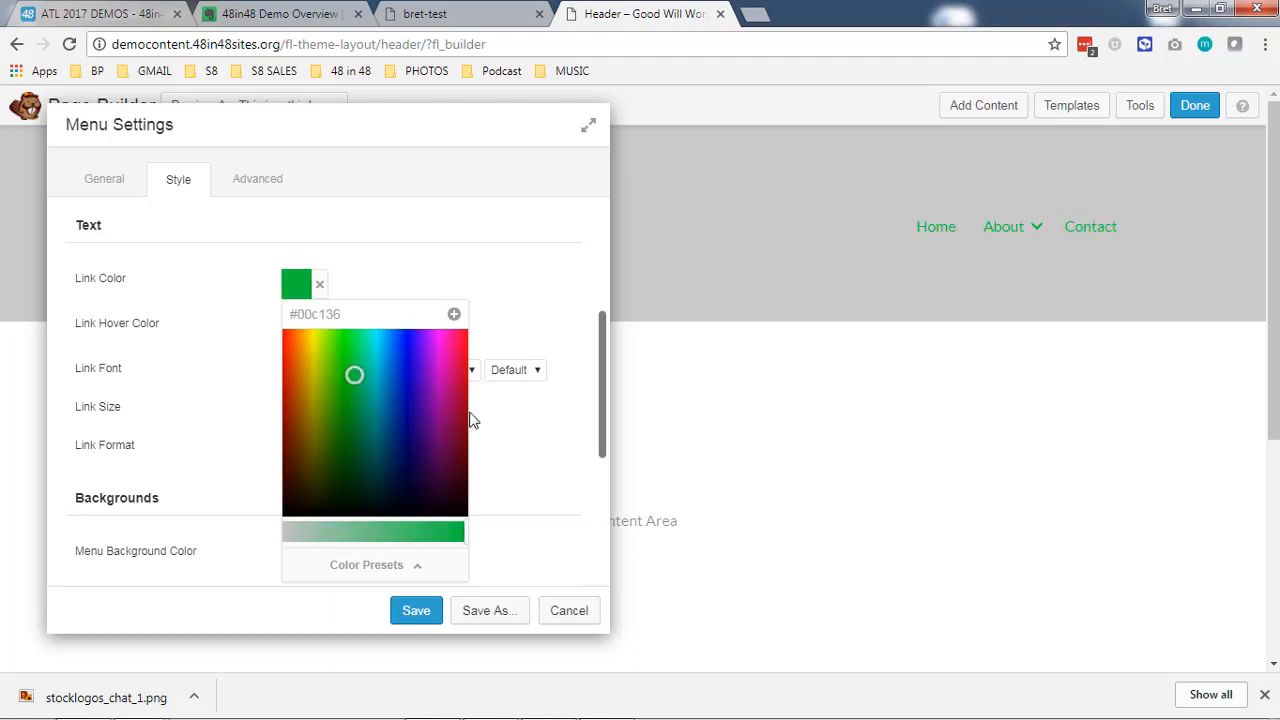
click(347, 292)
click(320, 285)
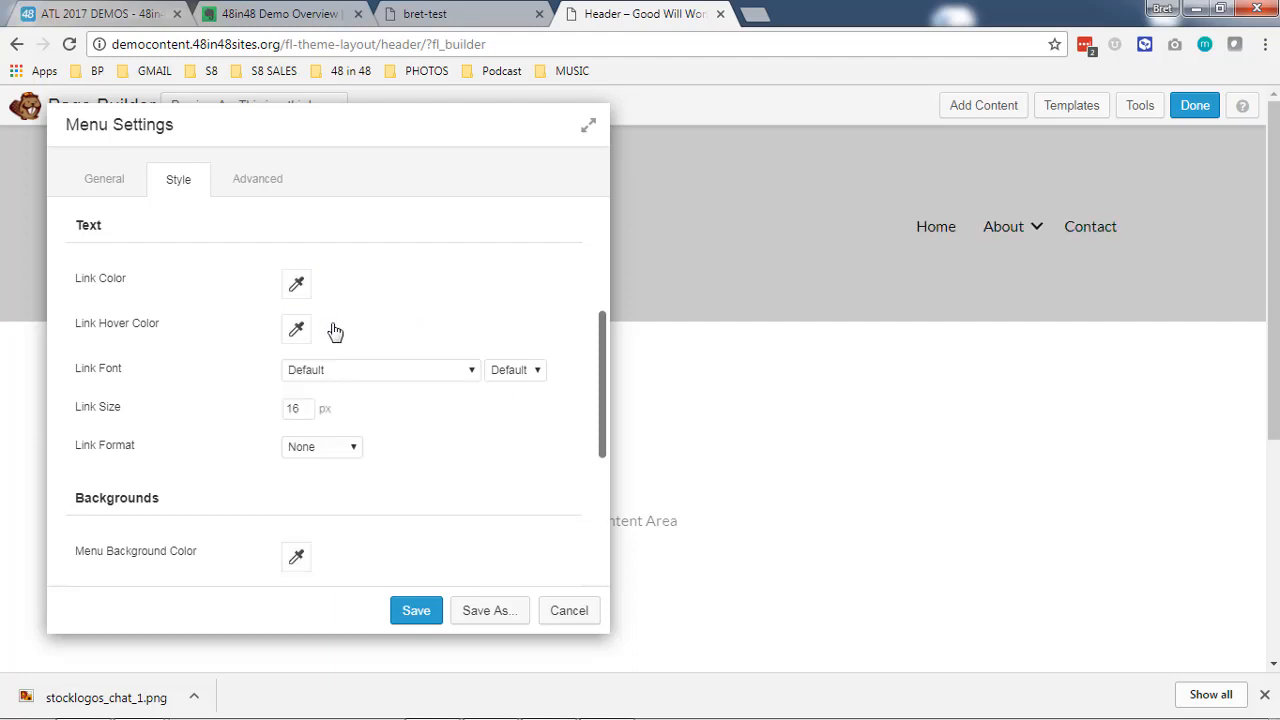
- Save the menu settings, finish editing the header layout and publish the changes
click(417, 609)
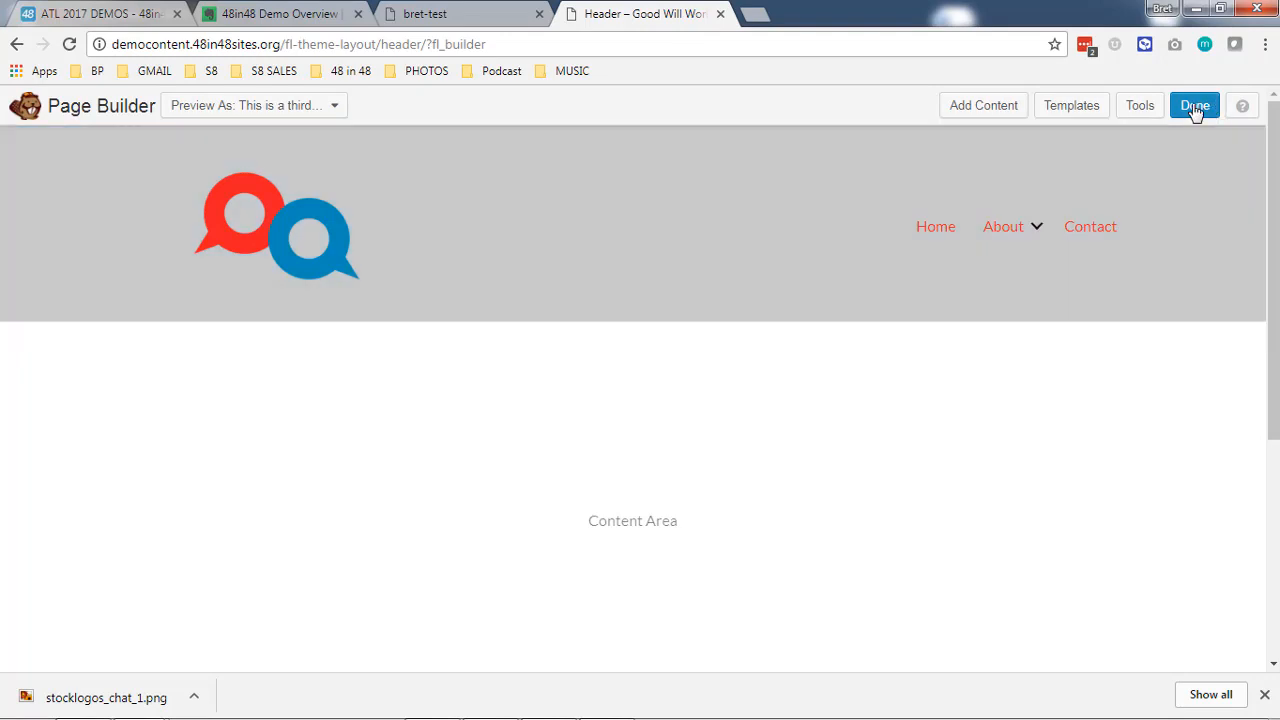
click(1194, 107)
click(671, 329)
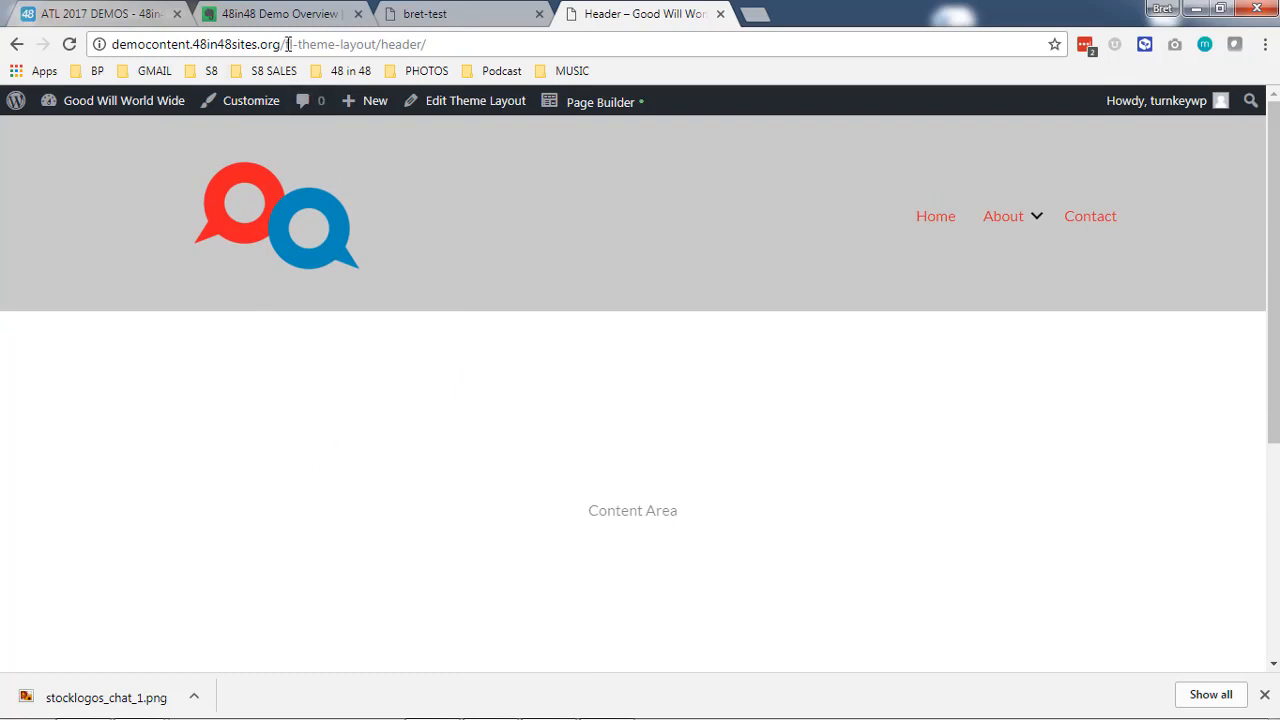
- Go to the site's home page and open the Home page in Page Builder
drag(288, 44, 475, 40)
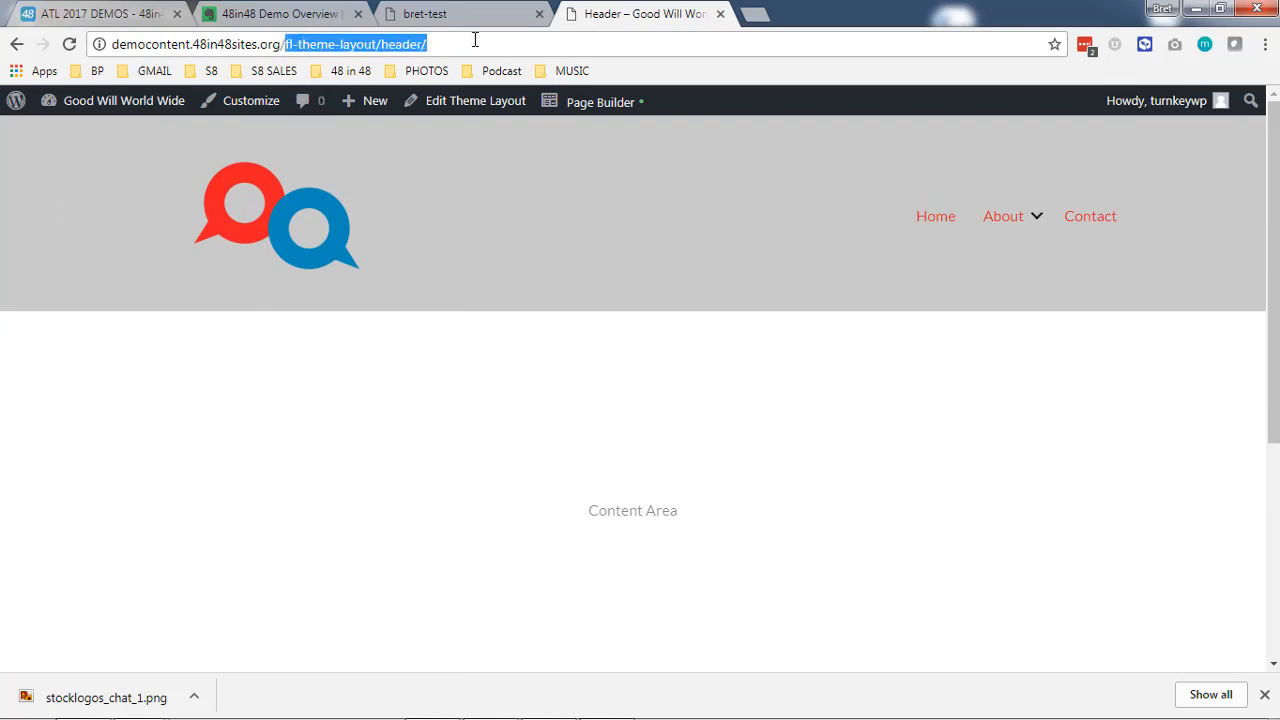
click(944, 228)
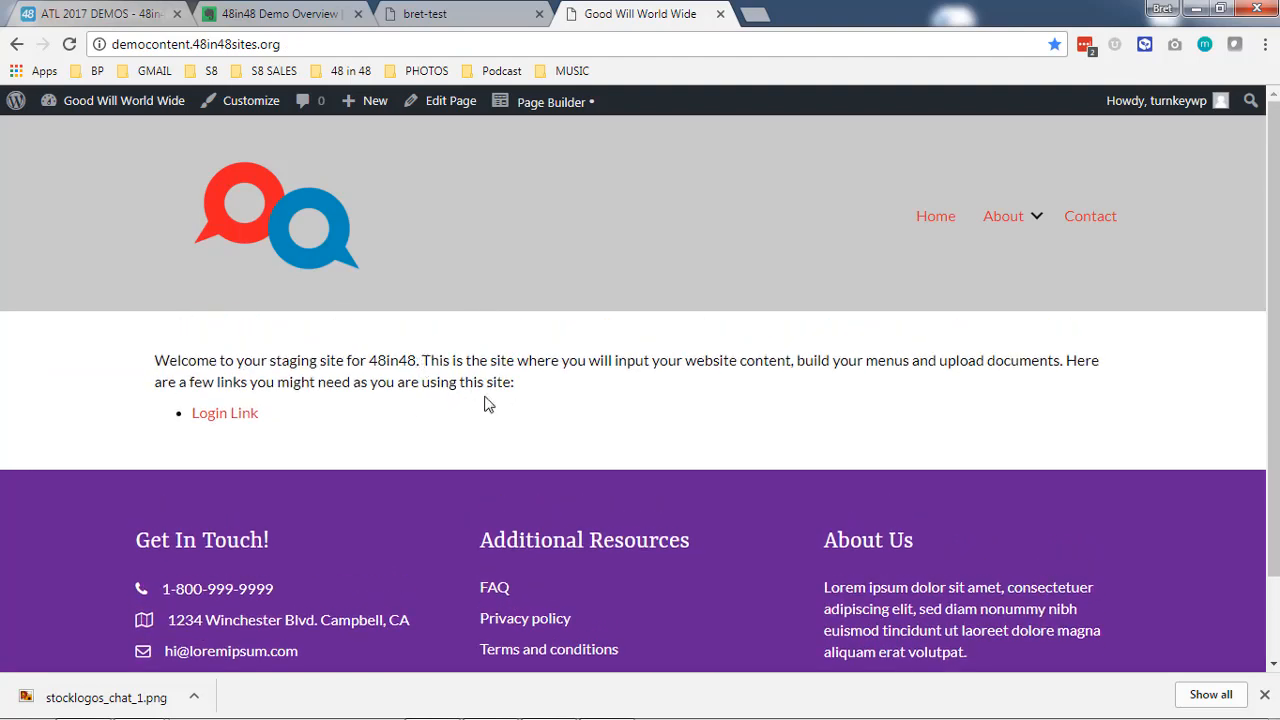
drag(353, 359, 660, 360)
click(517, 422)
mouse_move(558, 103)
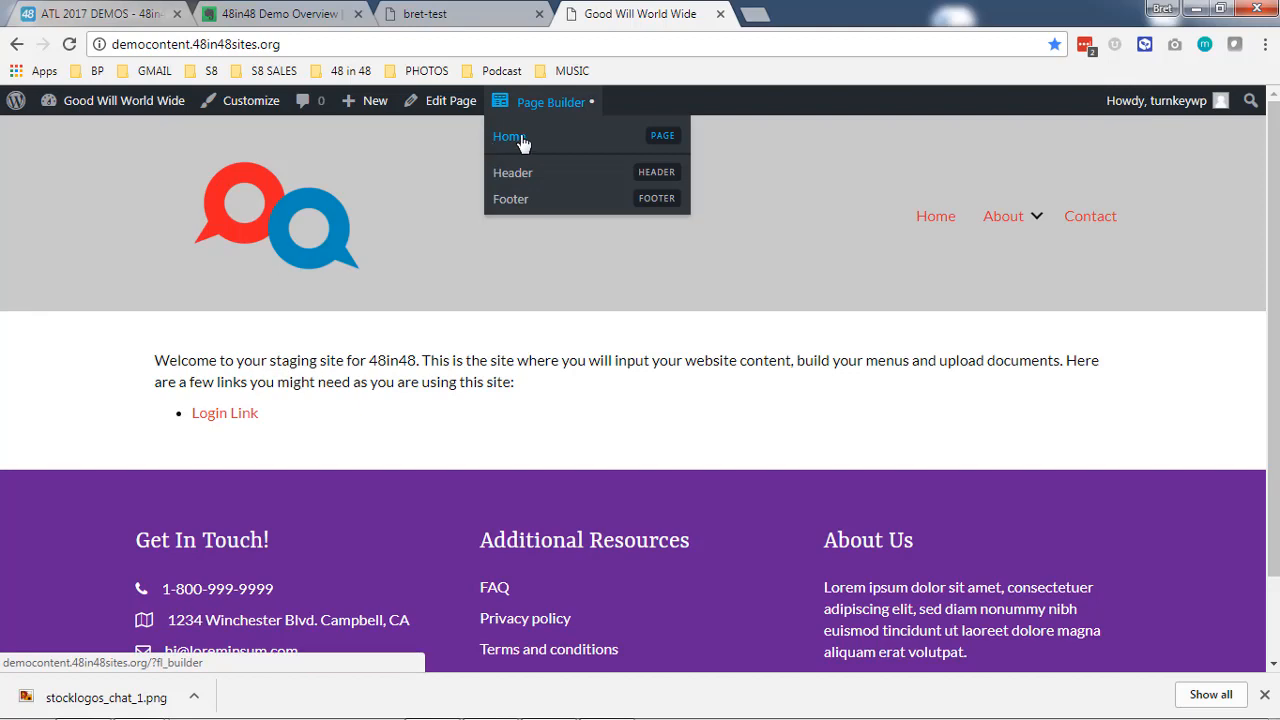
click(519, 138)
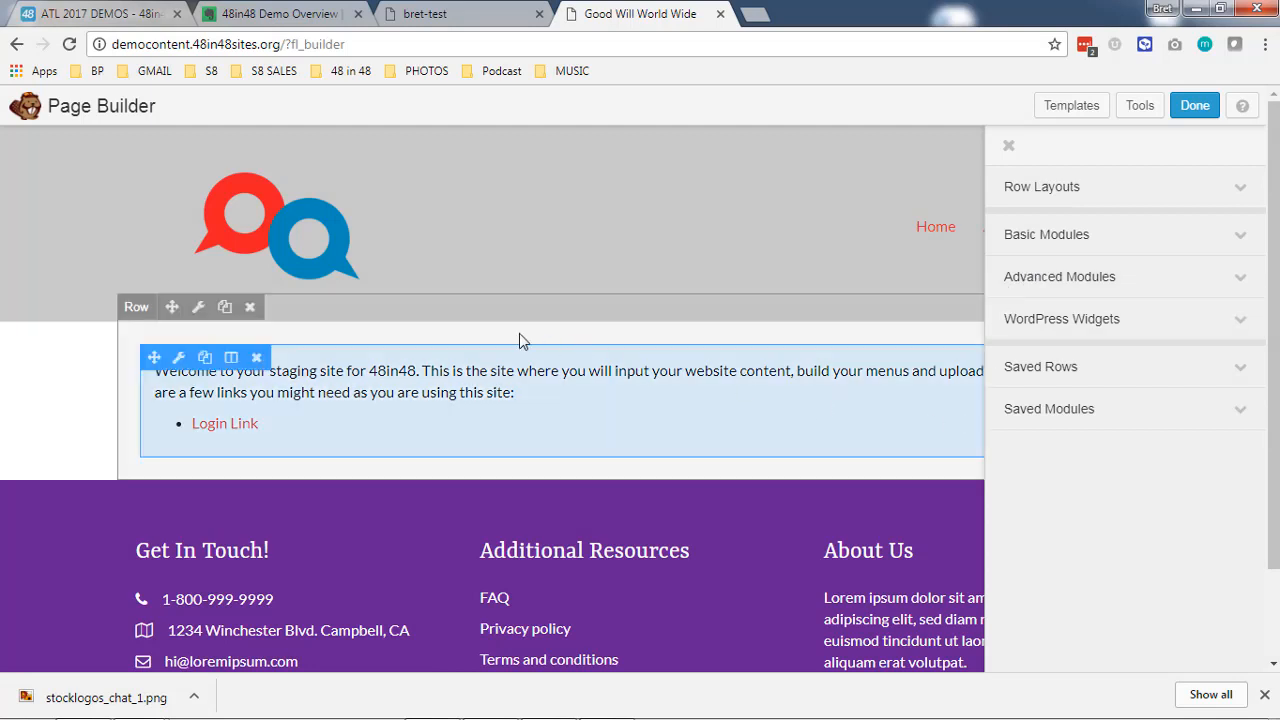
- Delete the welcome text module from the home page and confirm the removal
scroll(495, 342, down, 1)
scroll(473, 343, up, 1)
click(257, 359)
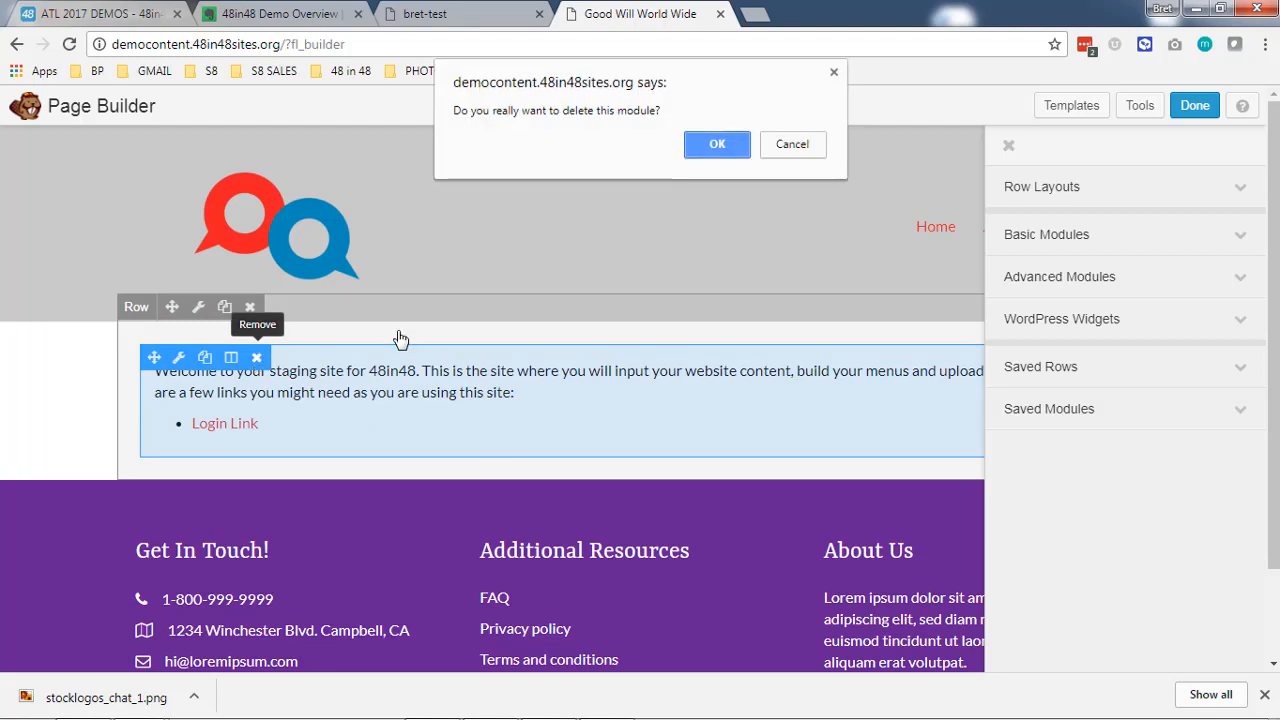
click(715, 140)
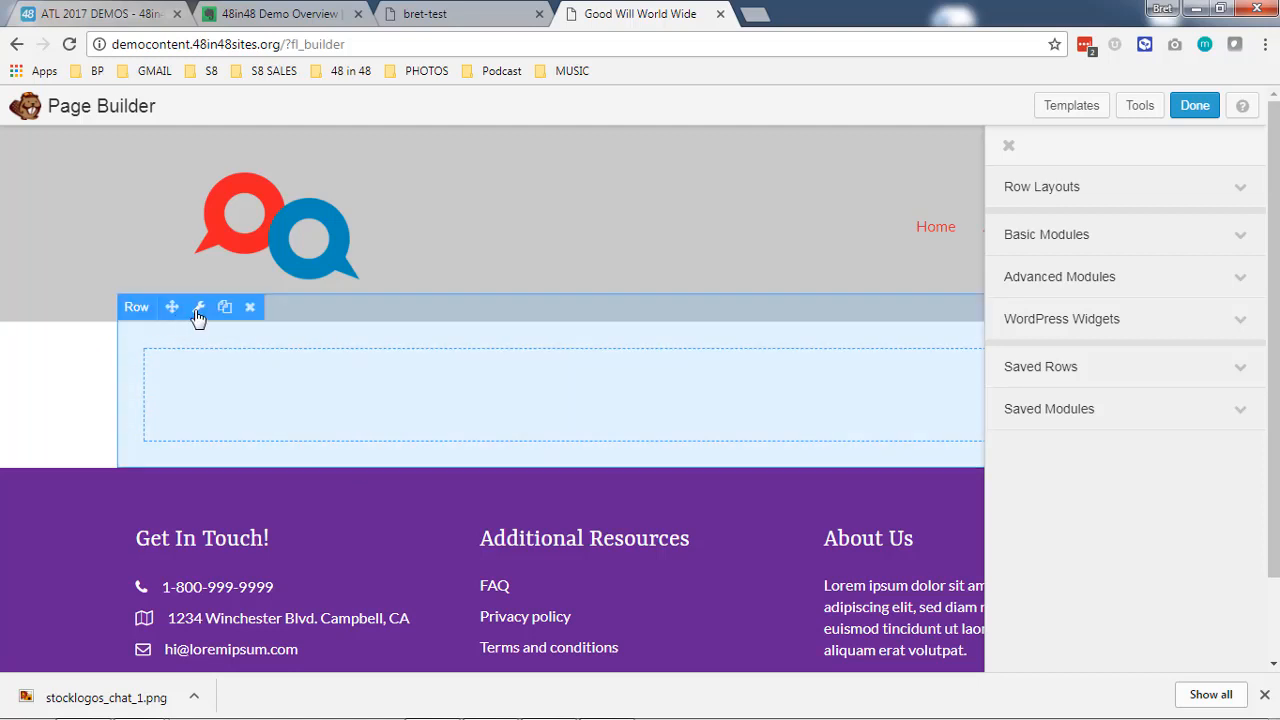
- Open the empty row's settings and set its width to Full Width
click(198, 309)
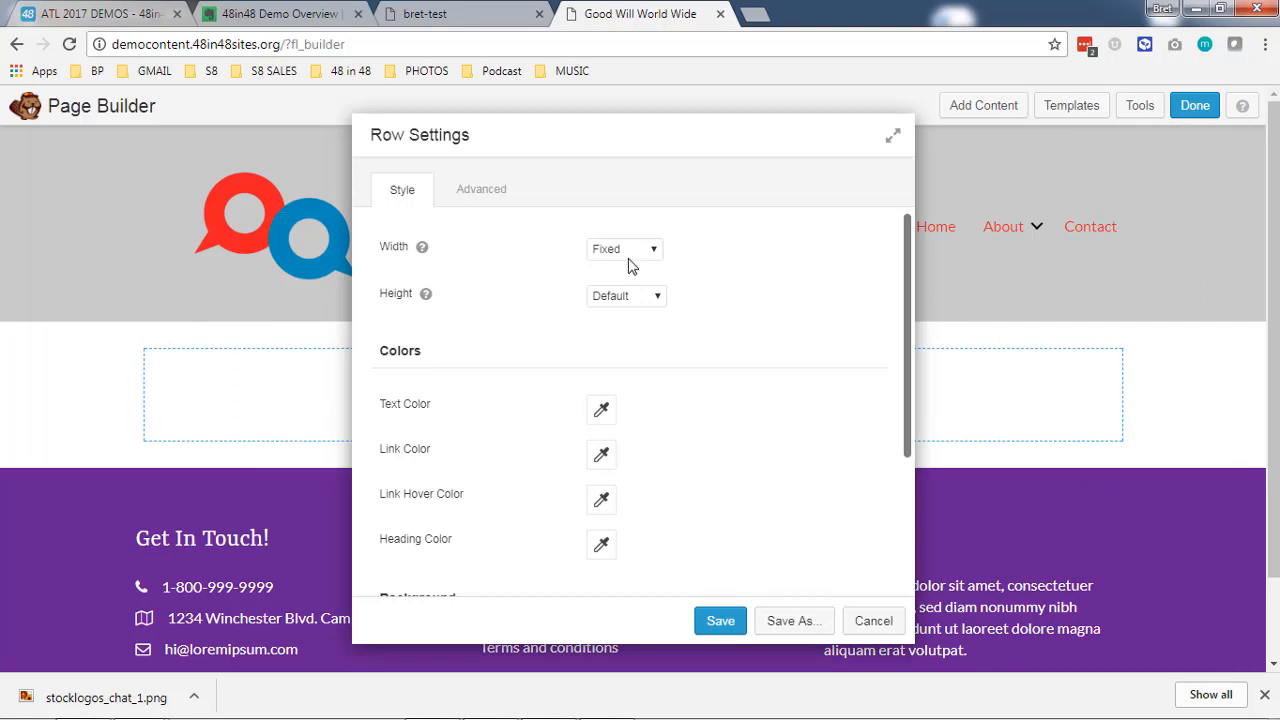
click(624, 249)
click(622, 277)
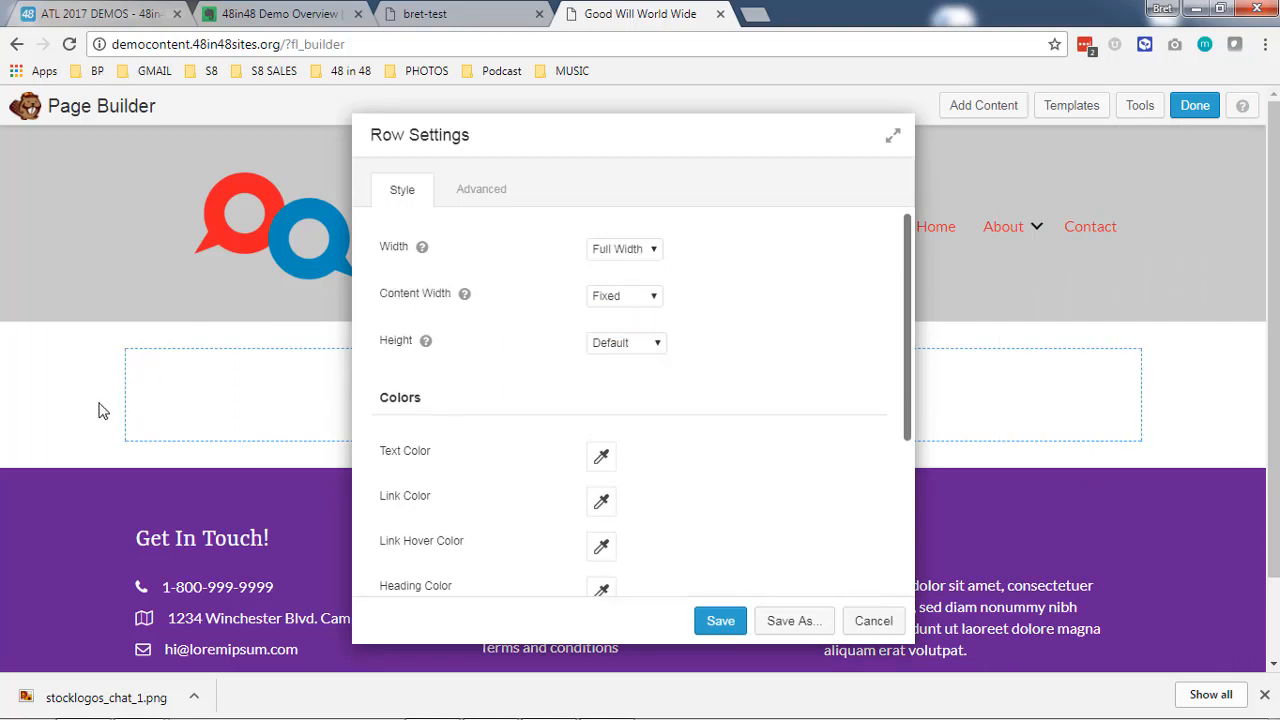
- Try Full Width for the row's content width and return it to Fixed
click(639, 303)
click(638, 329)
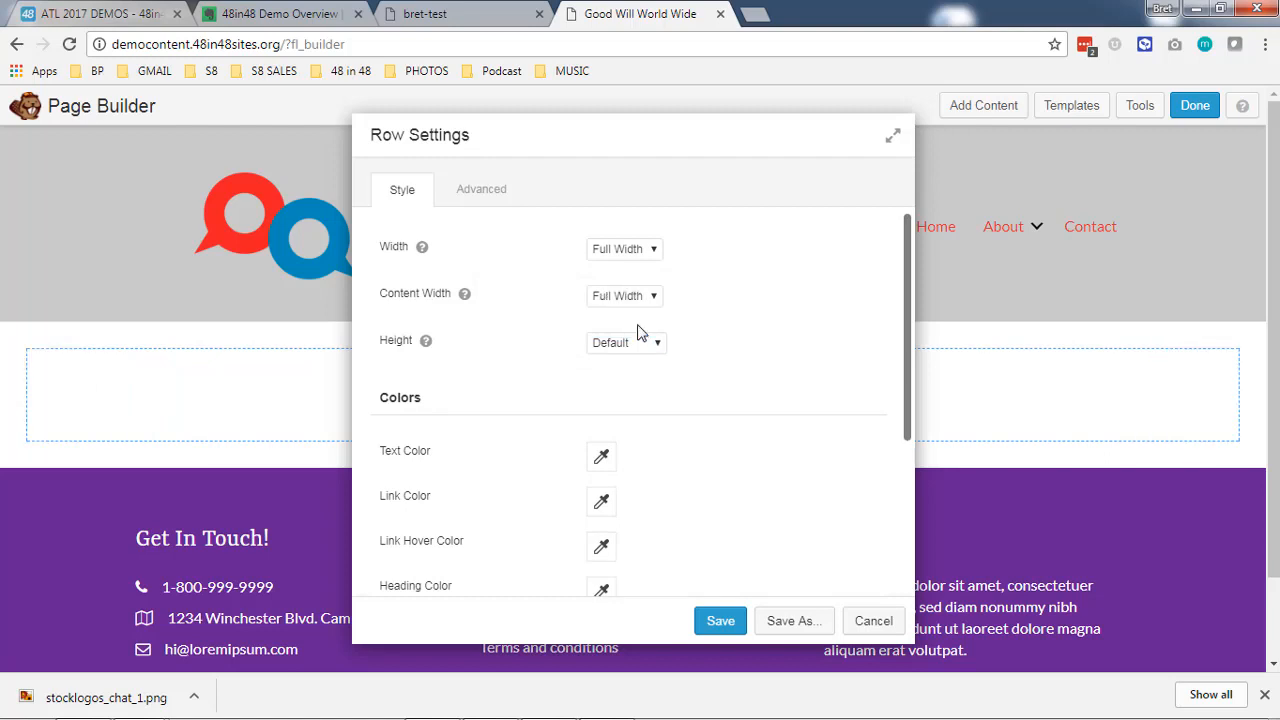
click(647, 302)
click(640, 312)
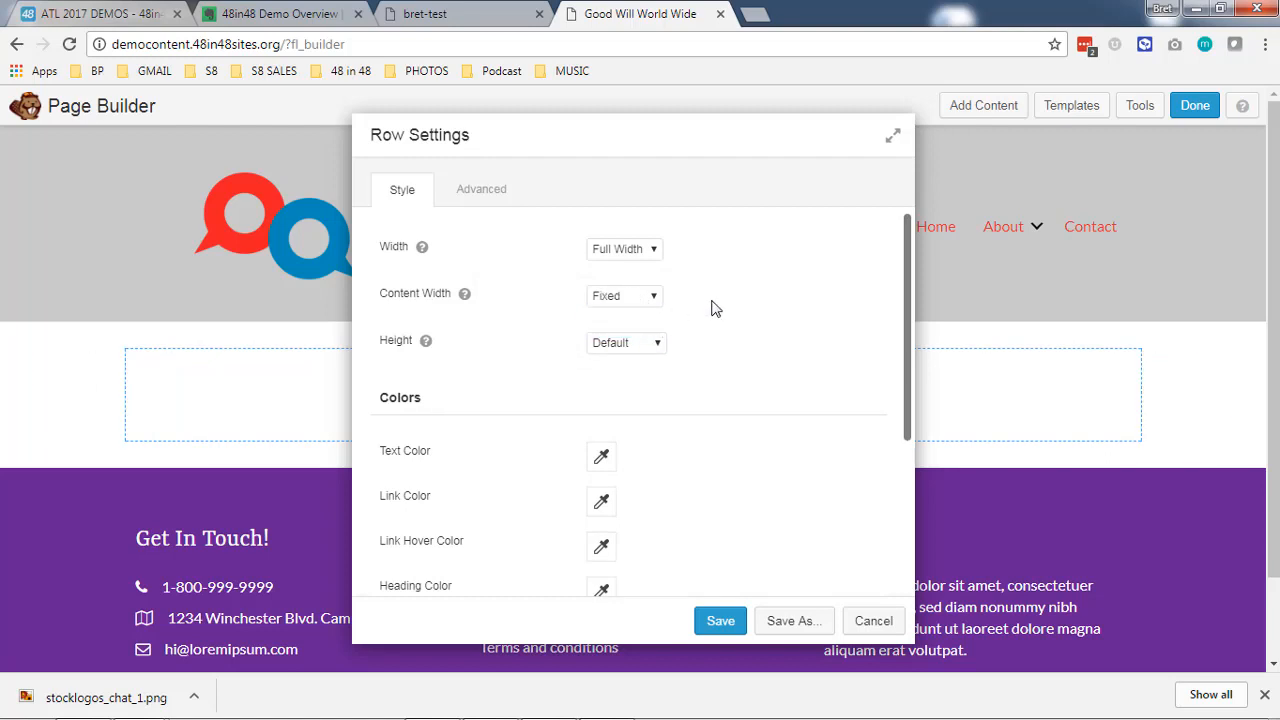
- Check the row's height options and set its background type to Photo
scroll(755, 335, down, 2)
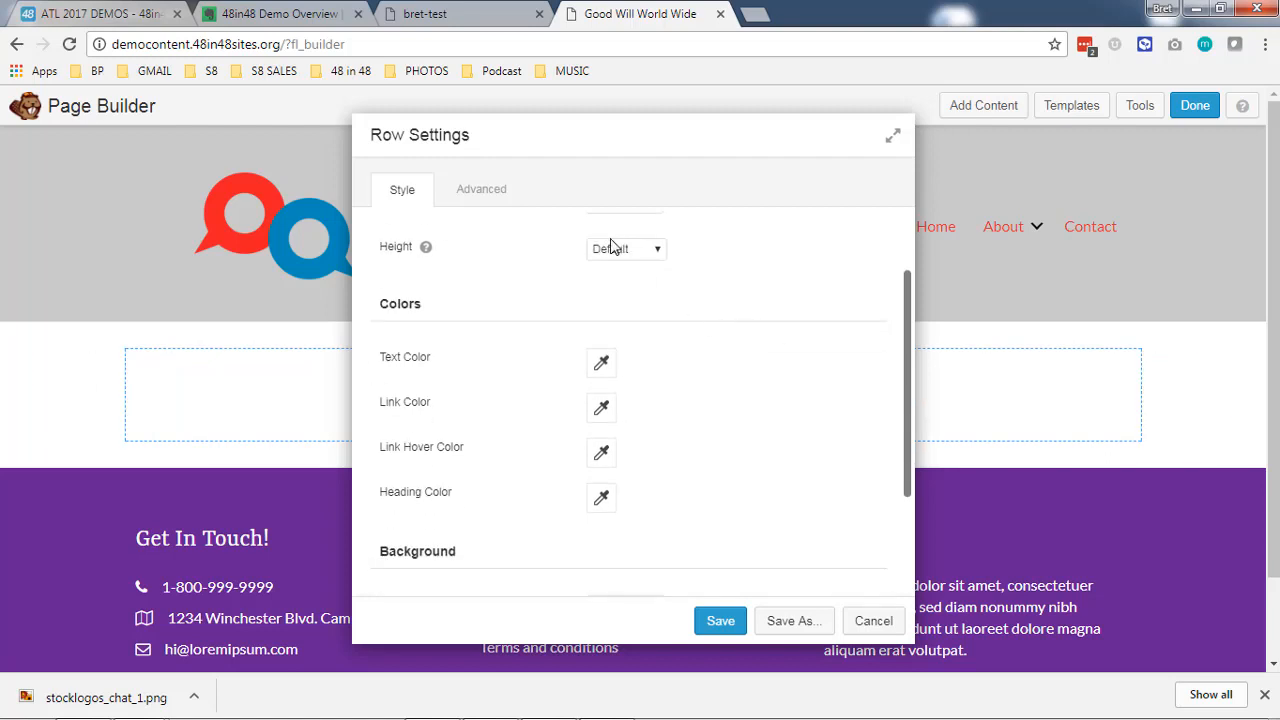
click(612, 247)
click(630, 252)
scroll(711, 300, down, 3)
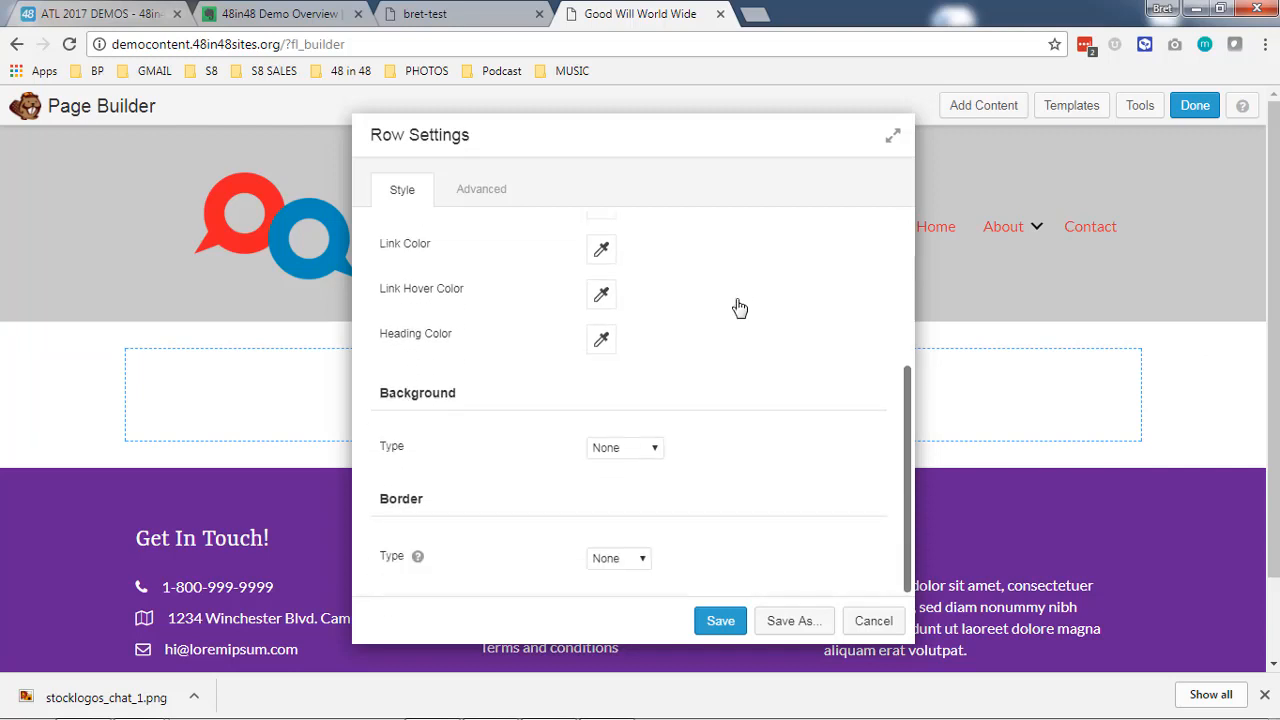
click(653, 449)
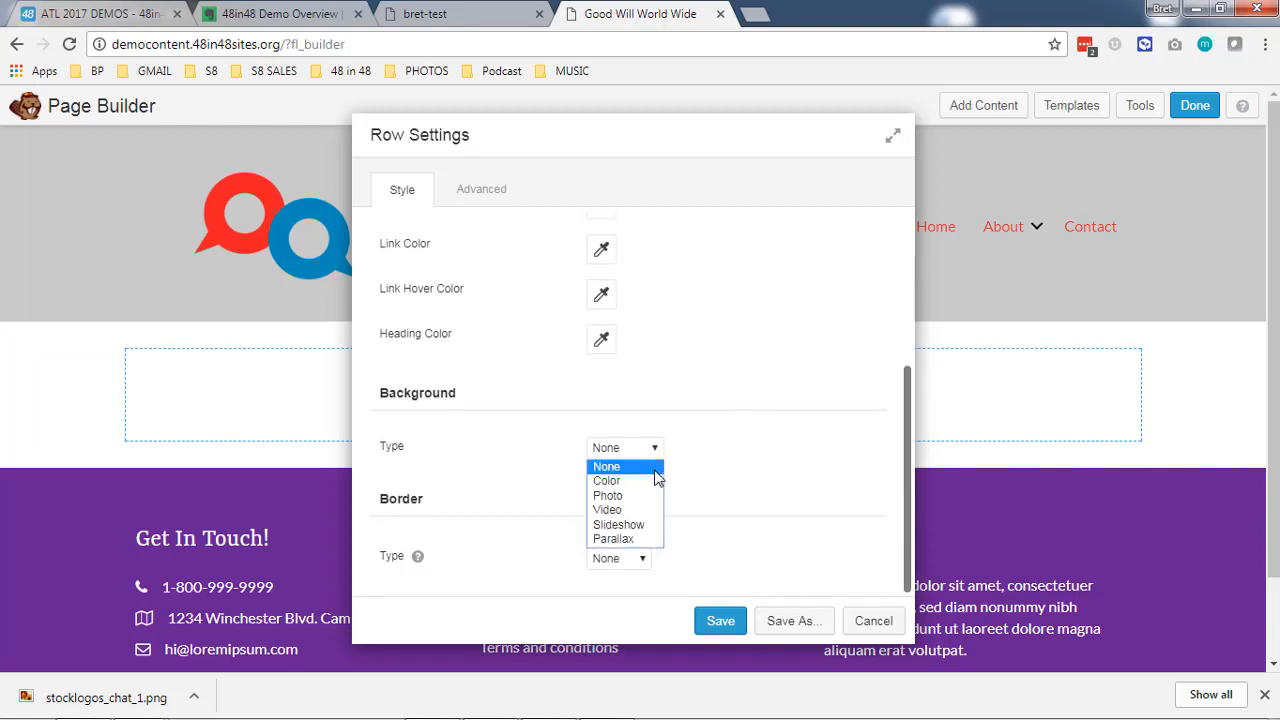
click(640, 497)
scroll(560, 470, down, 2)
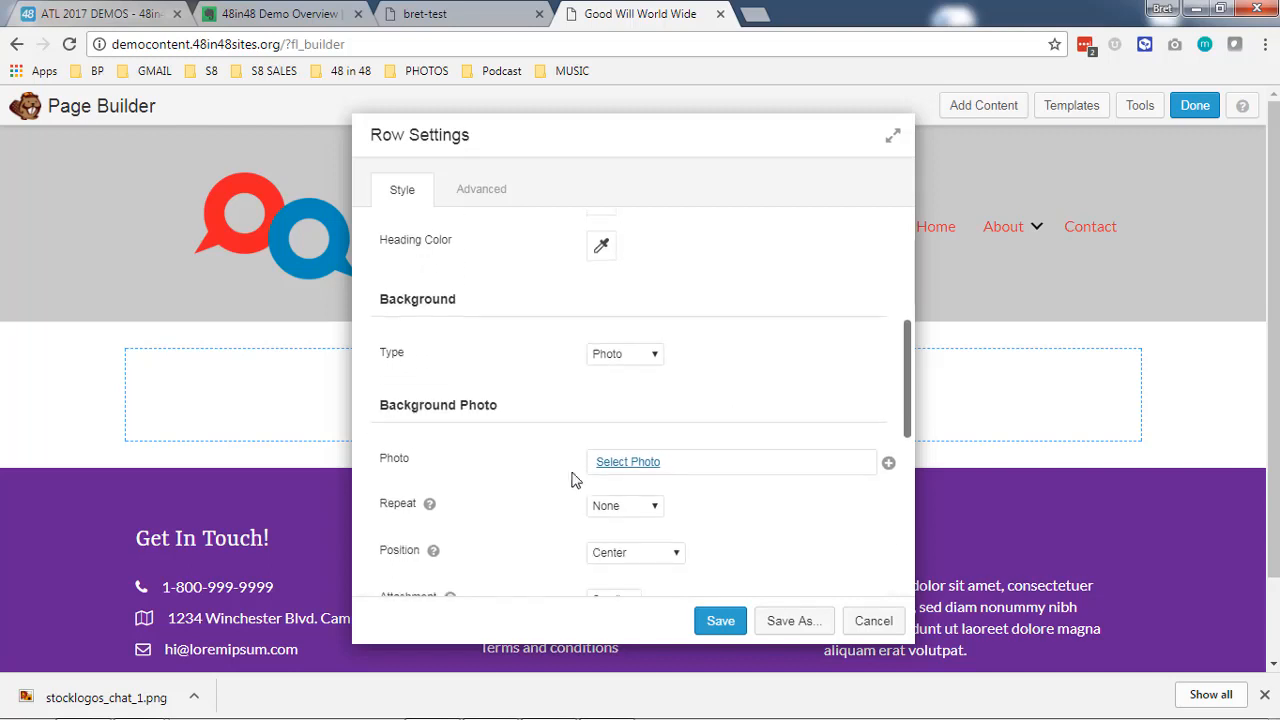
- Select POST1.jpg from the Media Library as the row's background photo and review the photo settings
click(608, 464)
click(189, 185)
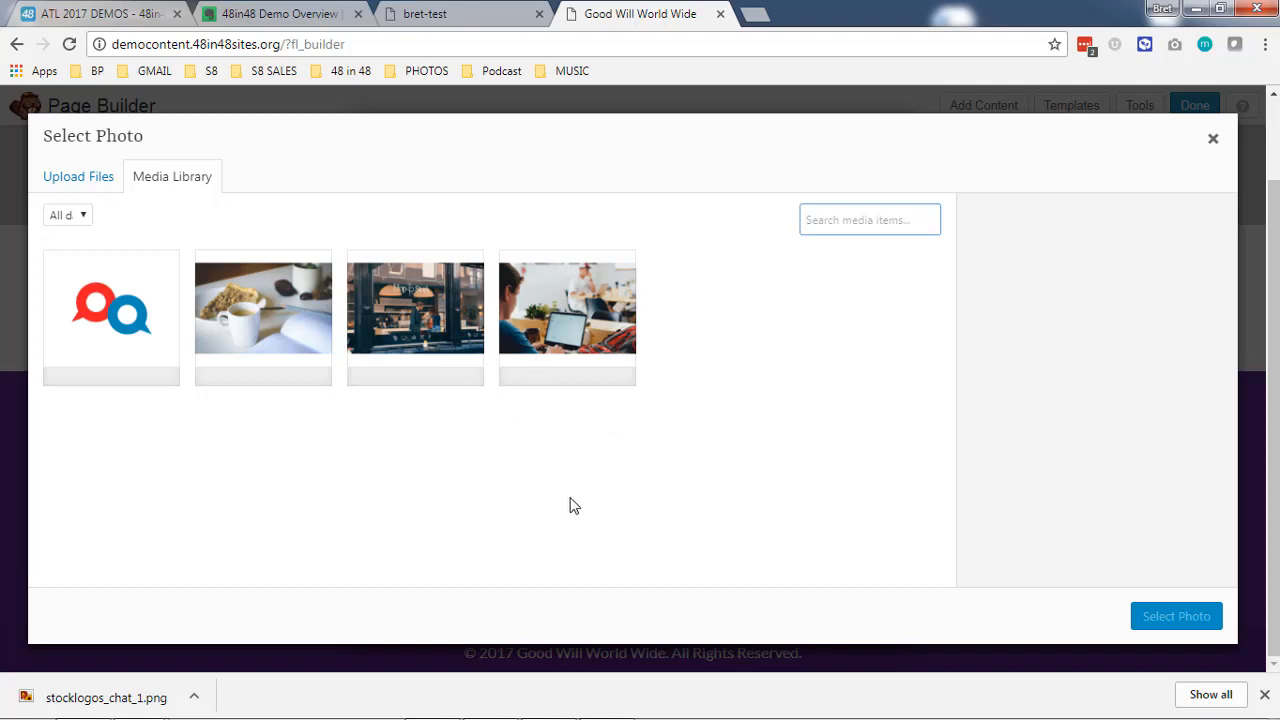
click(573, 350)
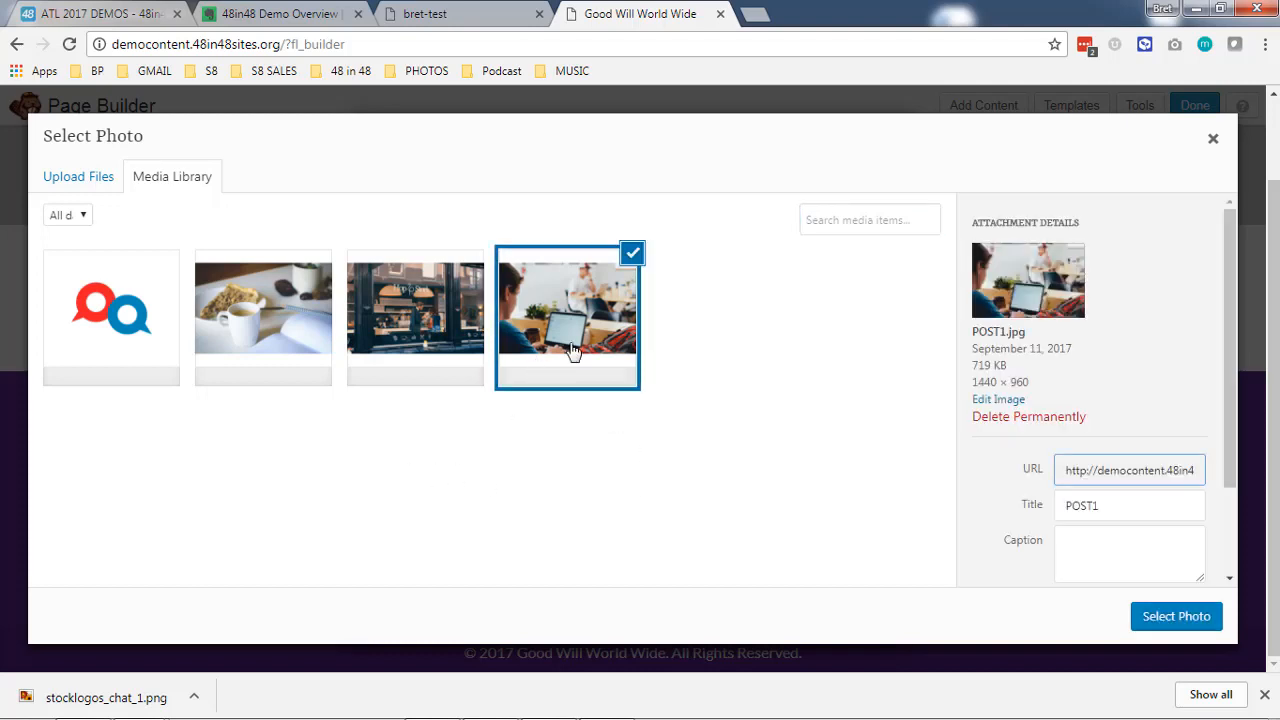
click(1170, 618)
scroll(382, 404, down, 1)
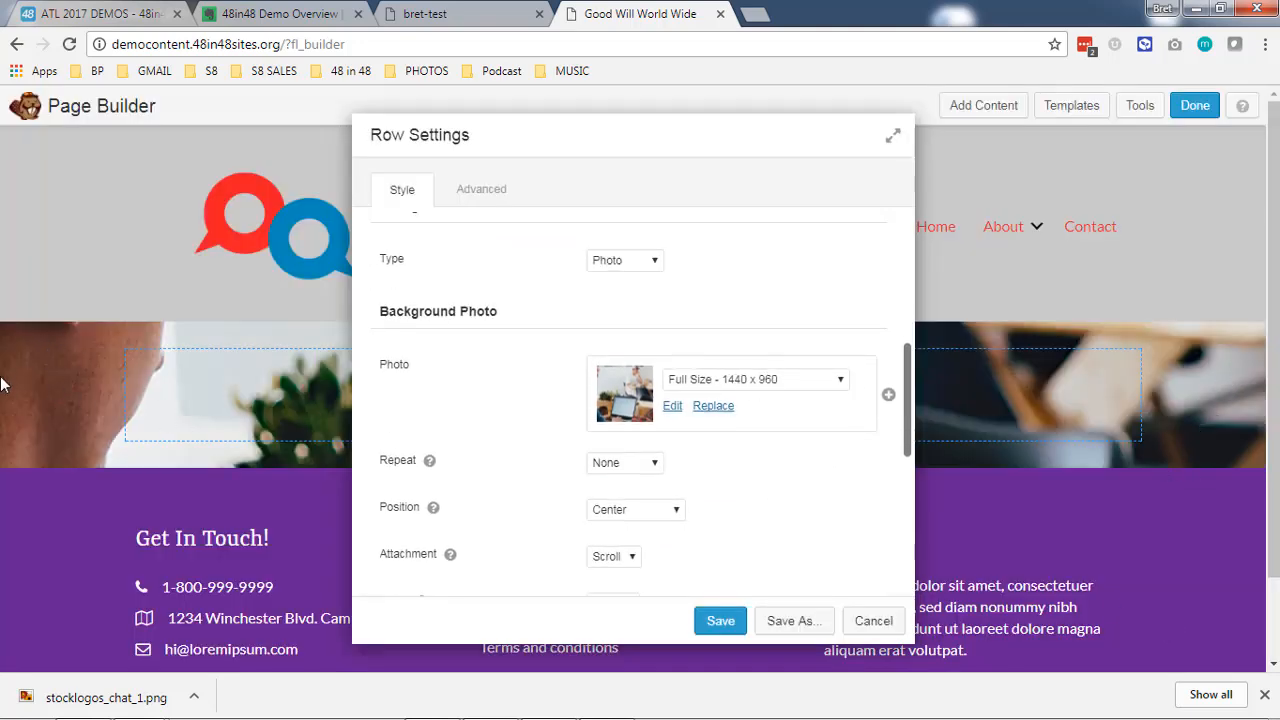
scroll(529, 414, up, 1)
scroll(529, 414, down, 3)
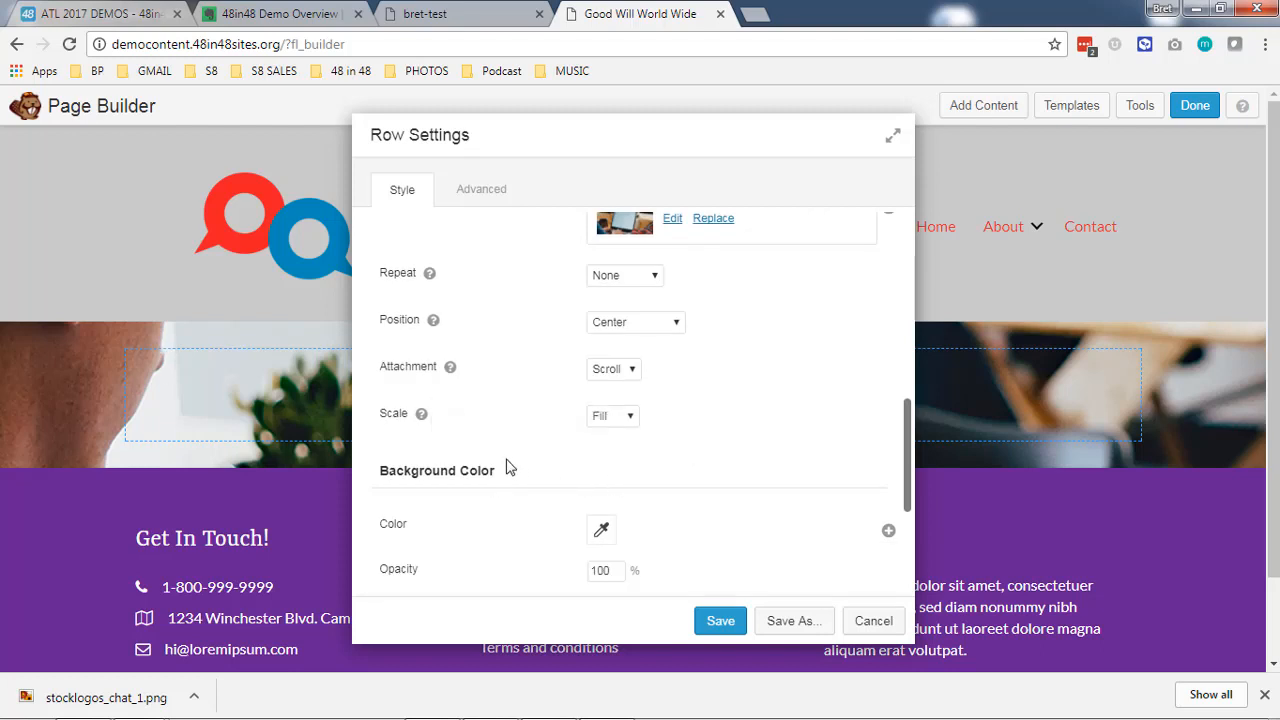
- Try Full Height for the photo row and return its height to Default
scroll(549, 494, up, 6)
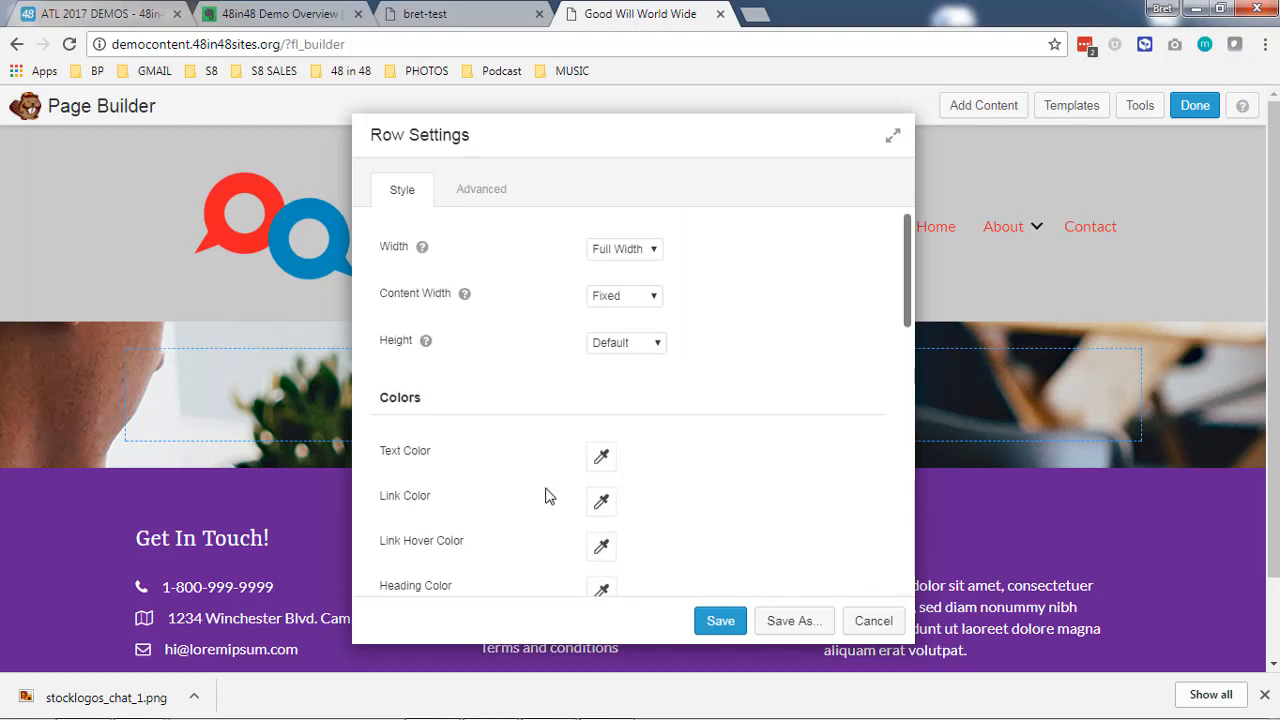
click(654, 346)
click(651, 376)
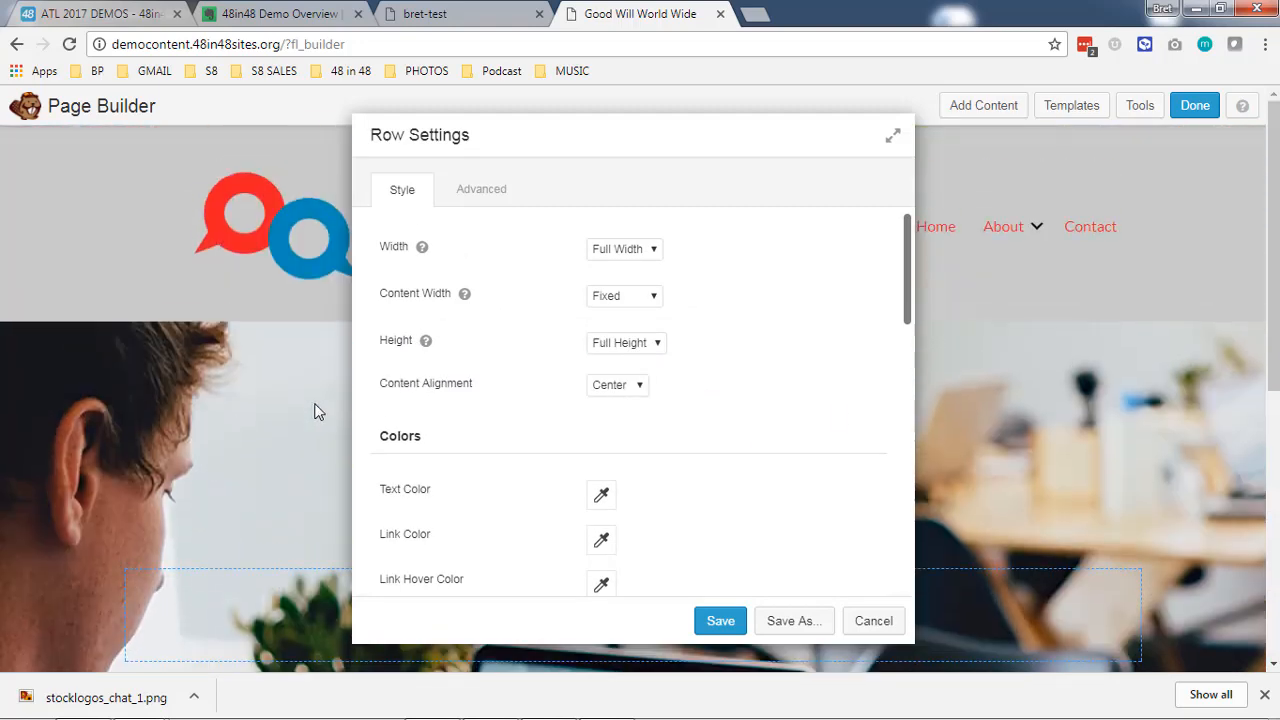
click(650, 345)
click(651, 360)
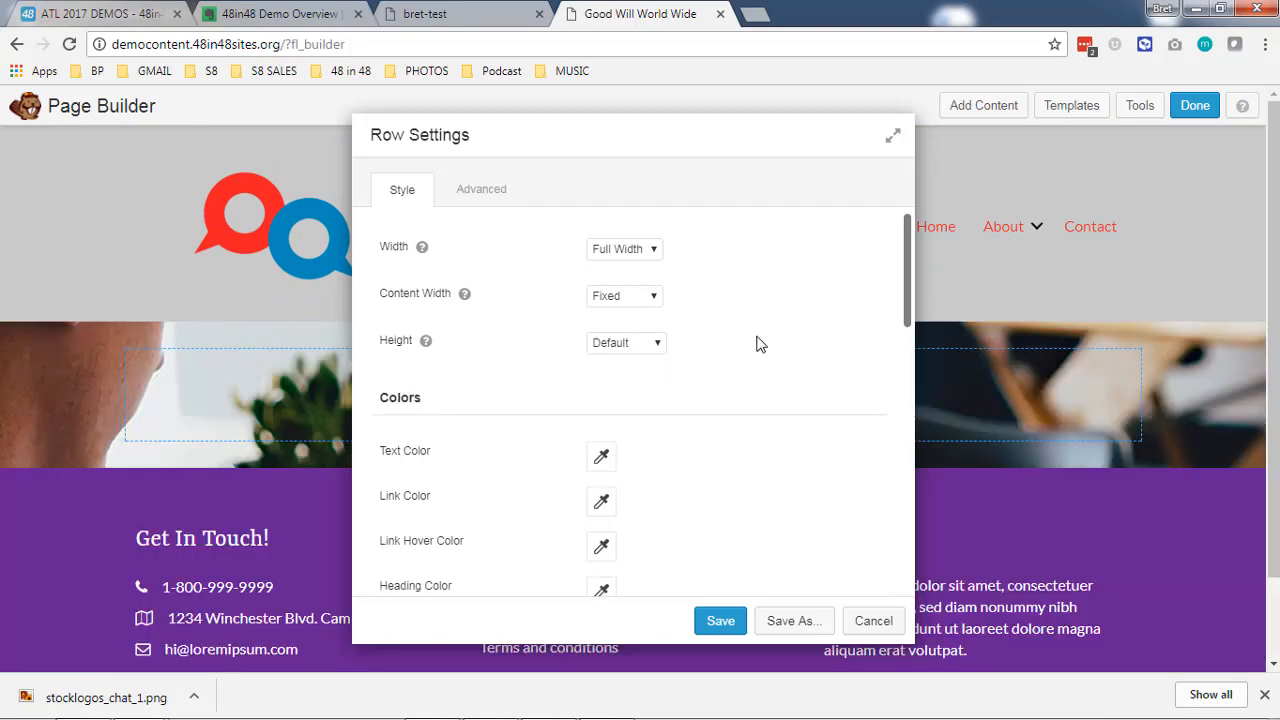
- Save the row settings and add a Heading module from the basic modules to the photo row
click(729, 621)
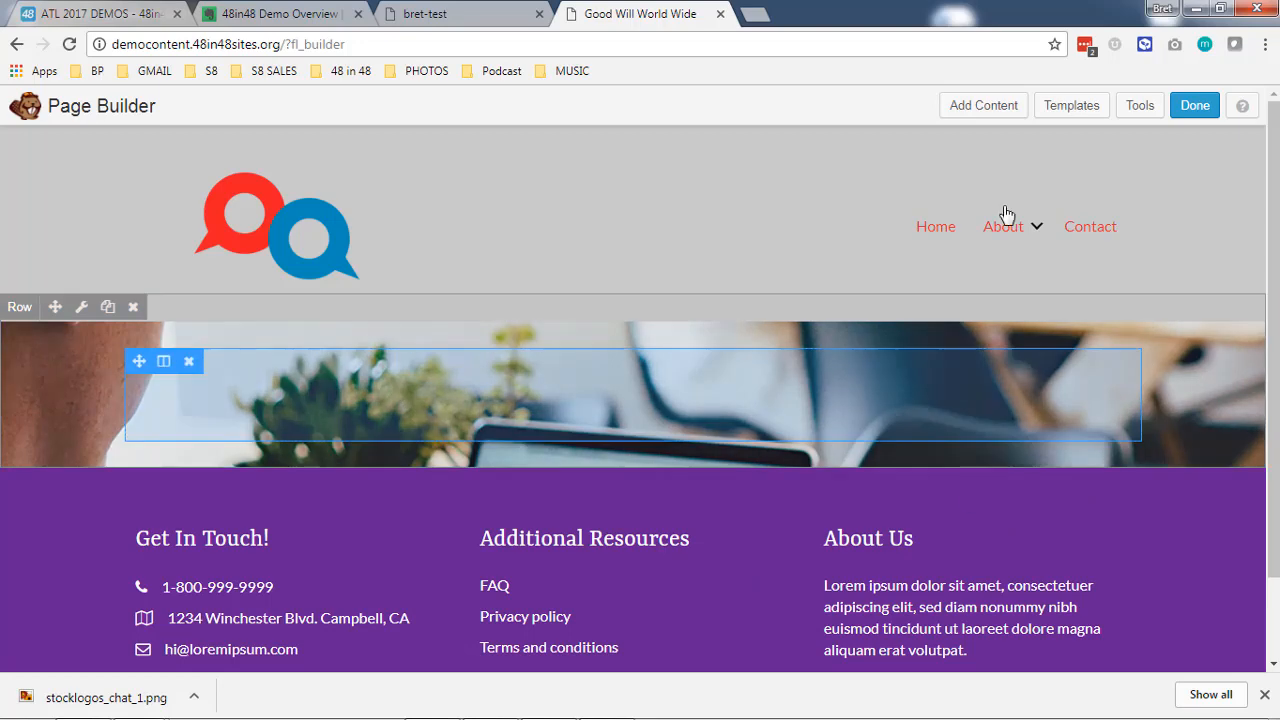
click(984, 108)
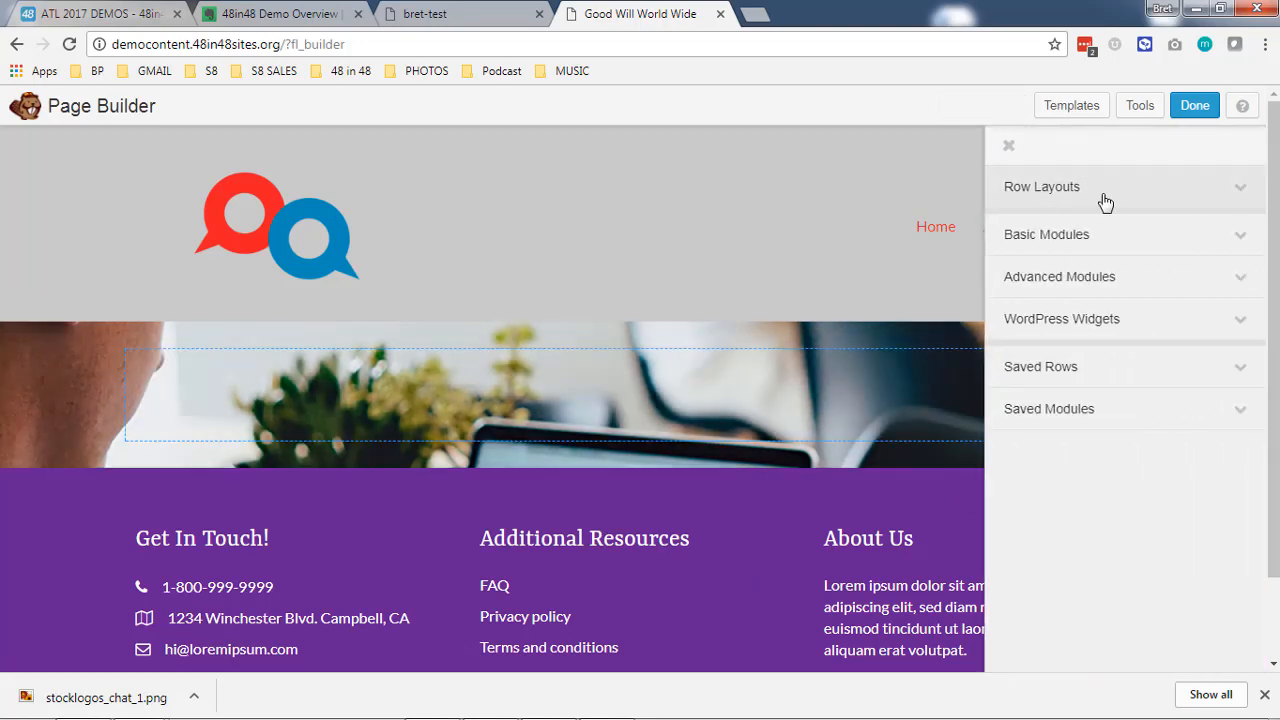
click(1108, 243)
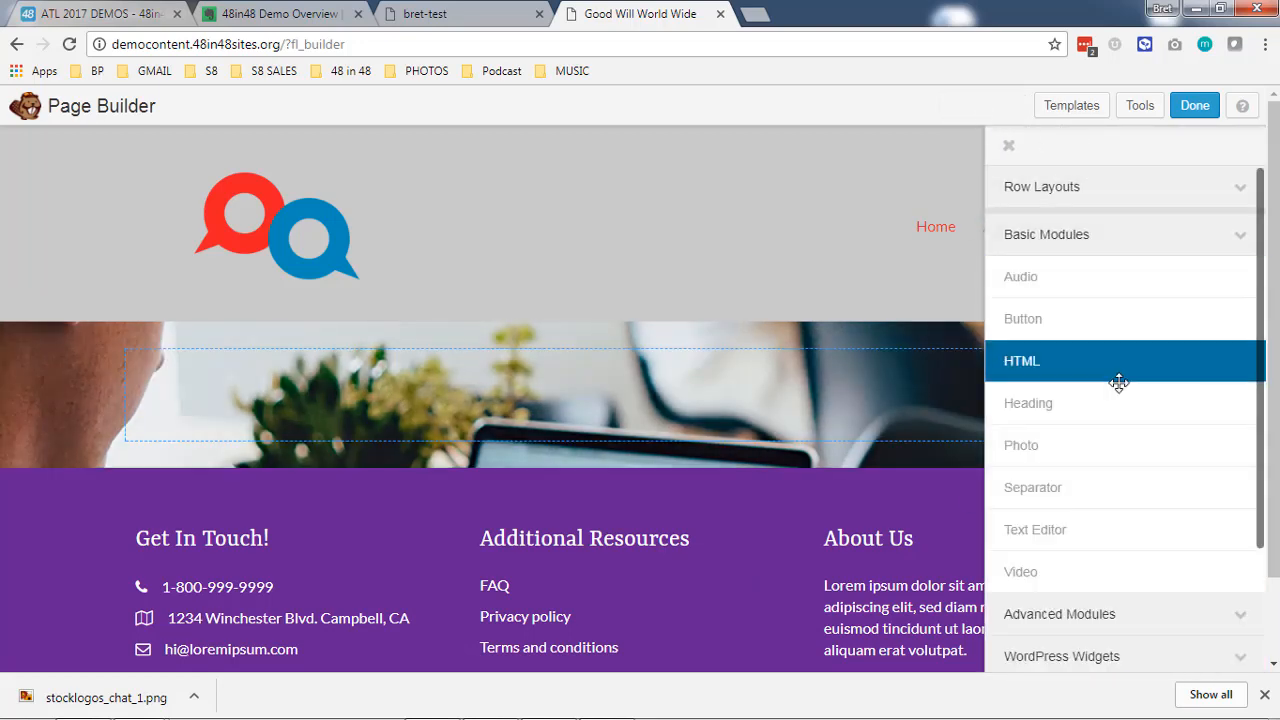
drag(1040, 403, 347, 428)
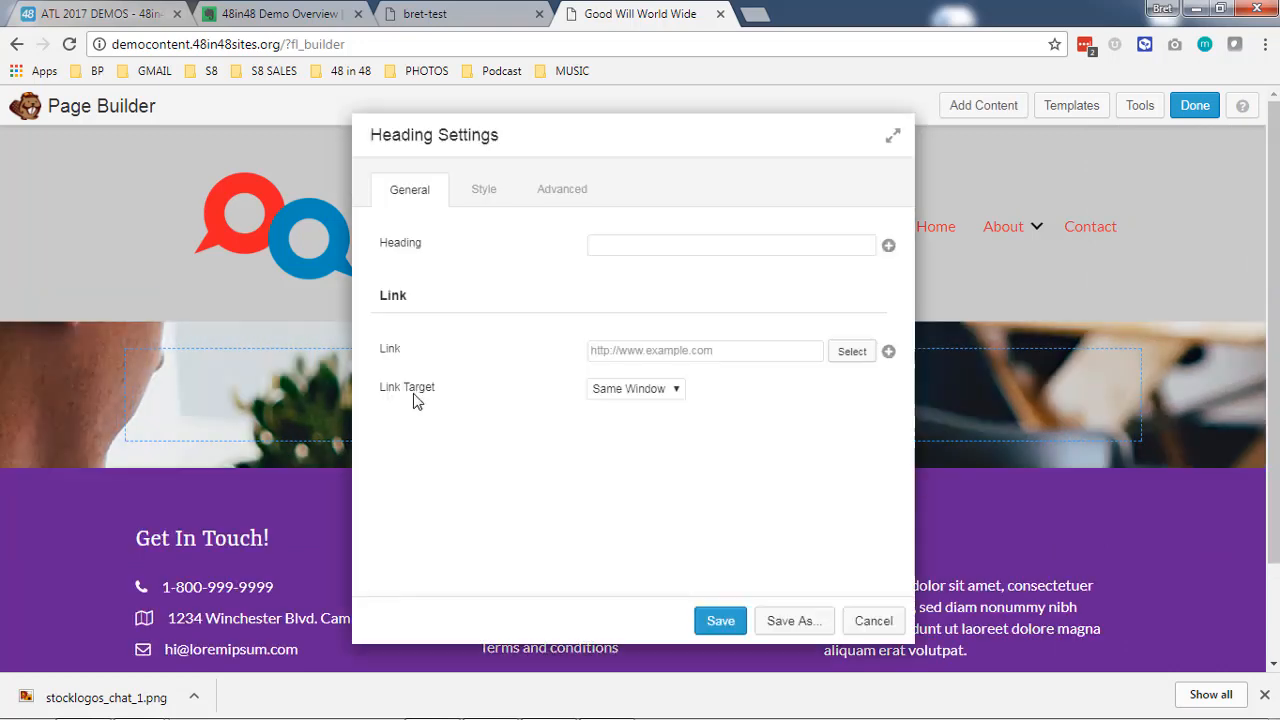
- Enter "Welcome to our Cool Site" as the heading and set its text color to #ffffff
text(Welcome to our Cool Site)
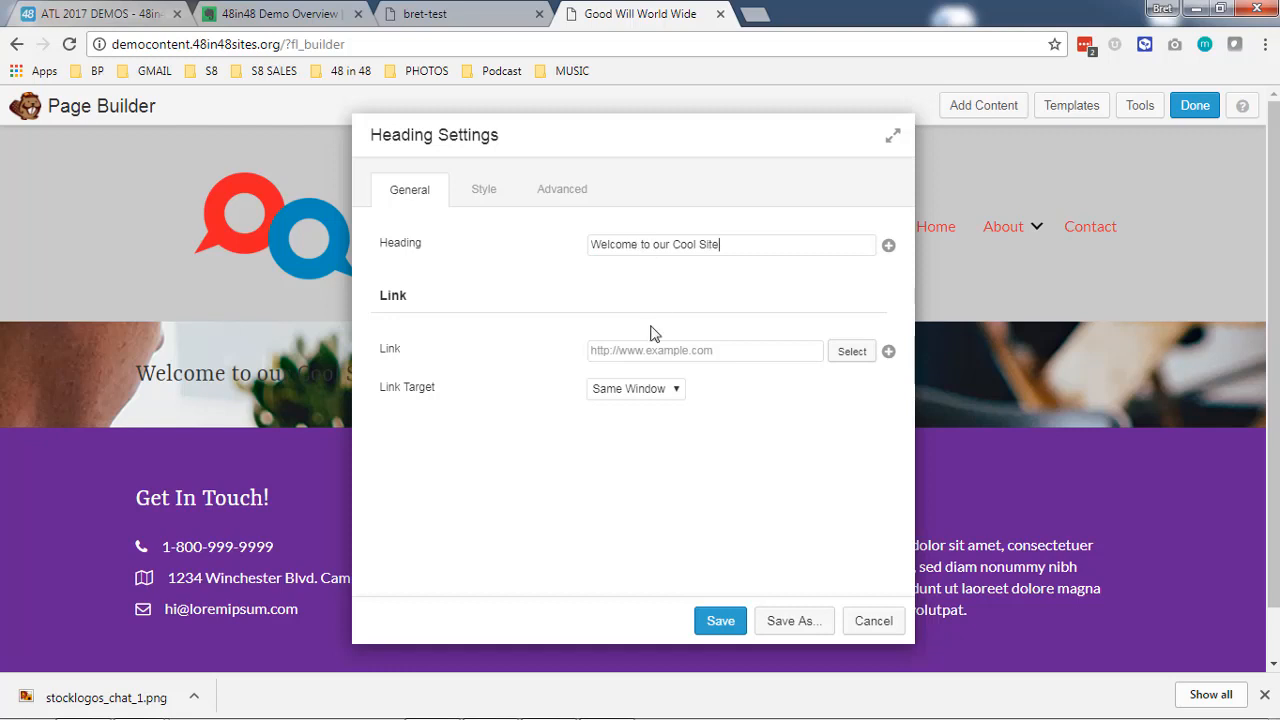
drag(586, 134, 846, 120)
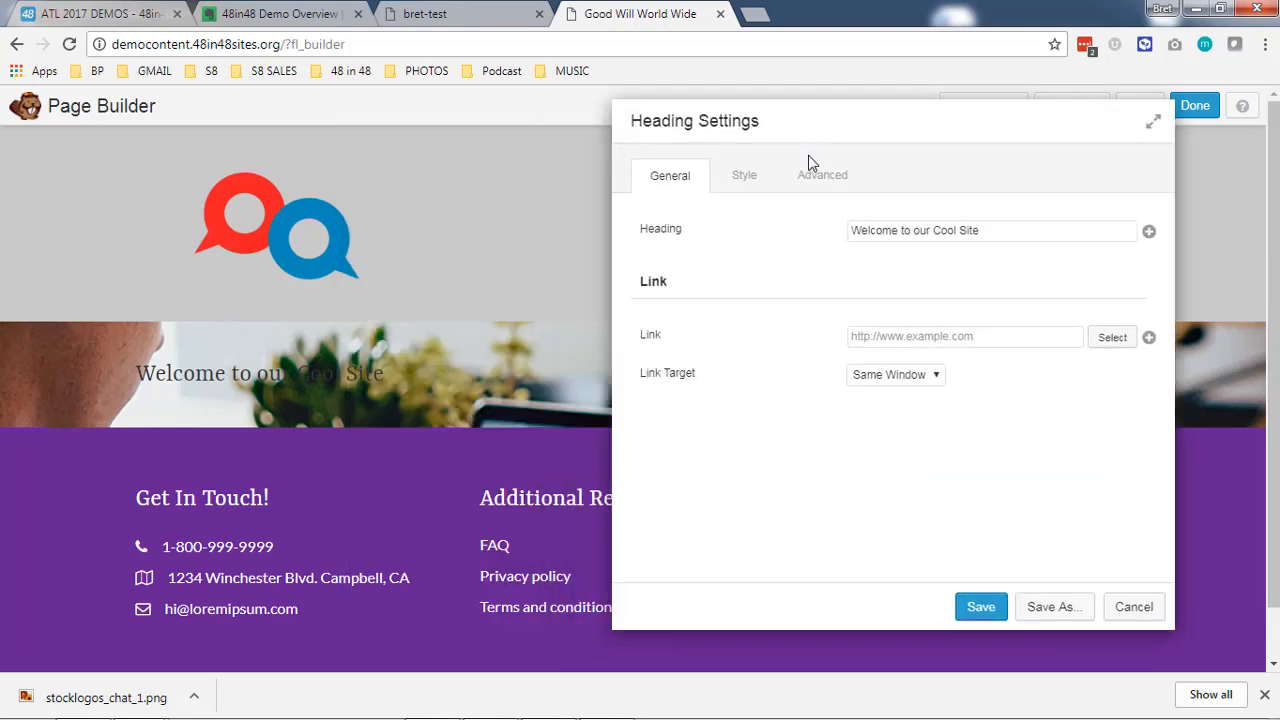
click(740, 177)
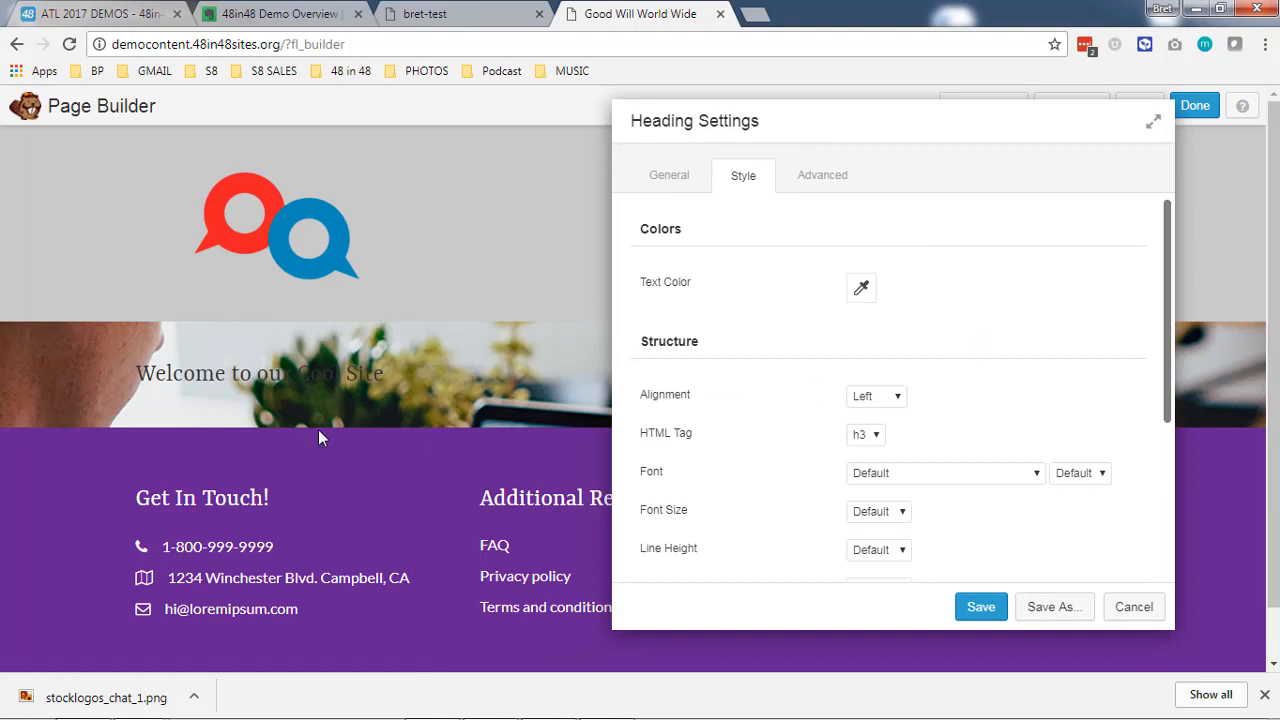
click(861, 289)
double_click(883, 317)
key(BackSpace)
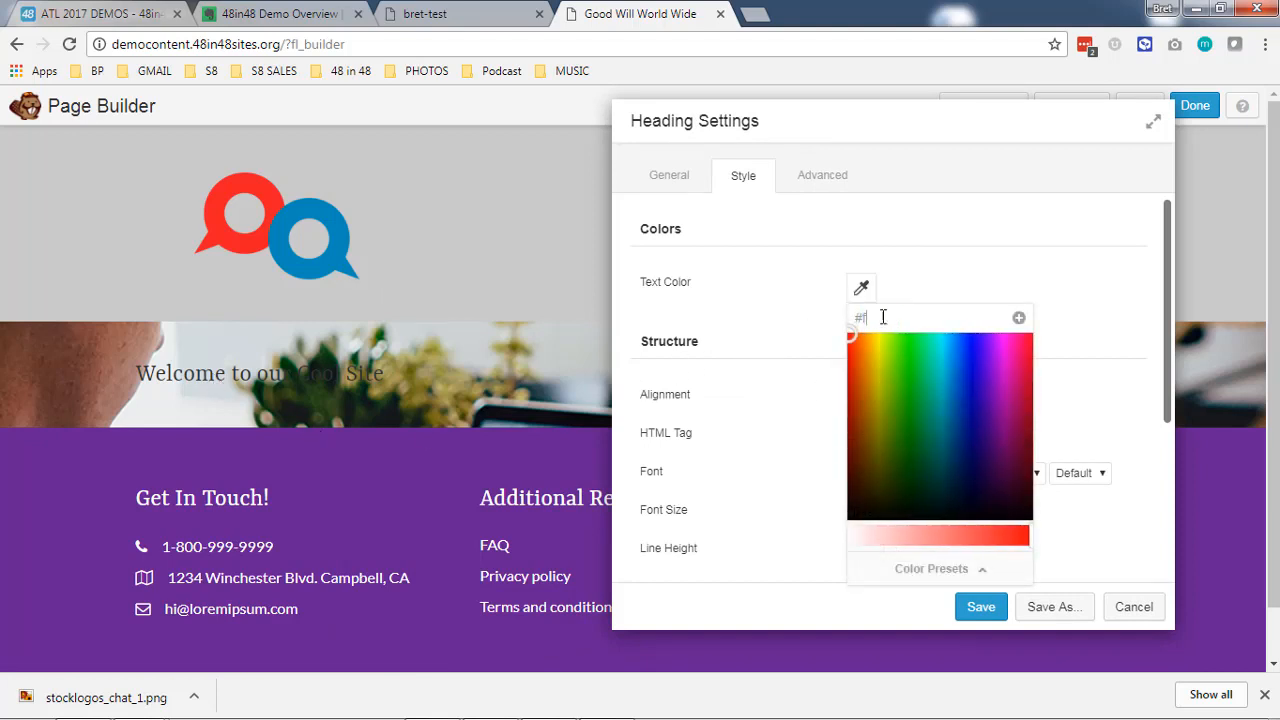
text(ffffff)
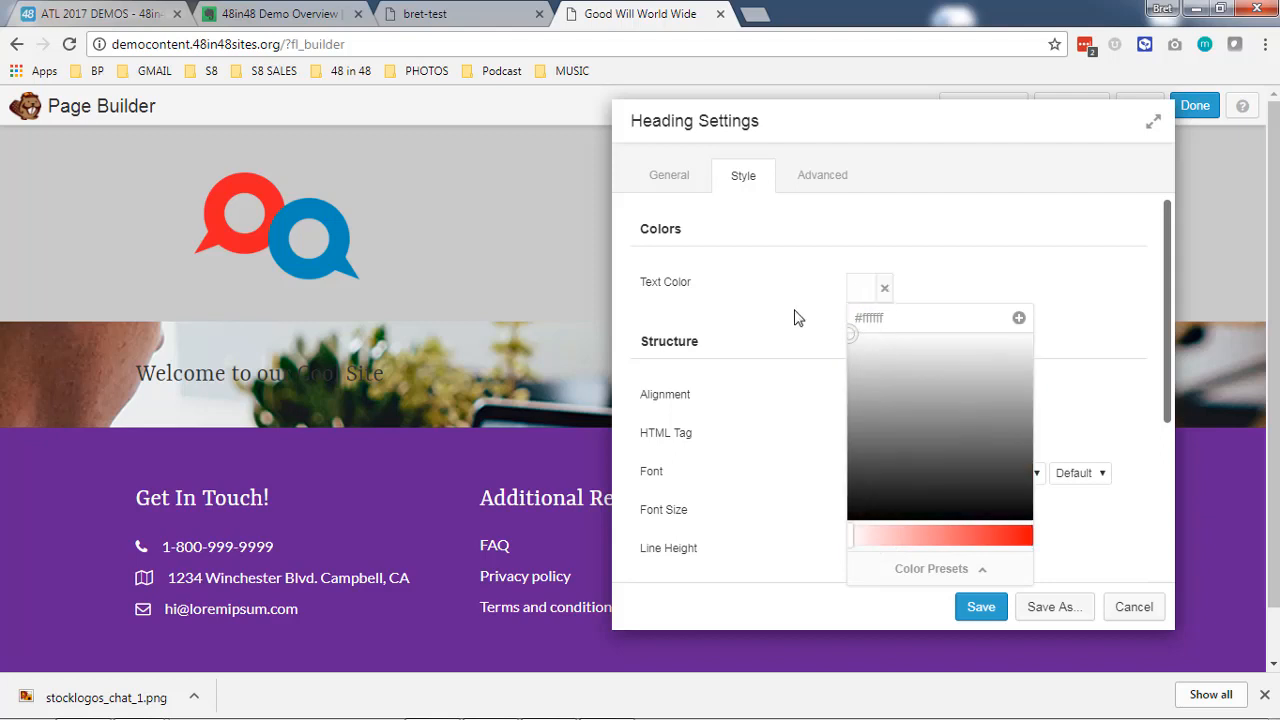
click(796, 318)
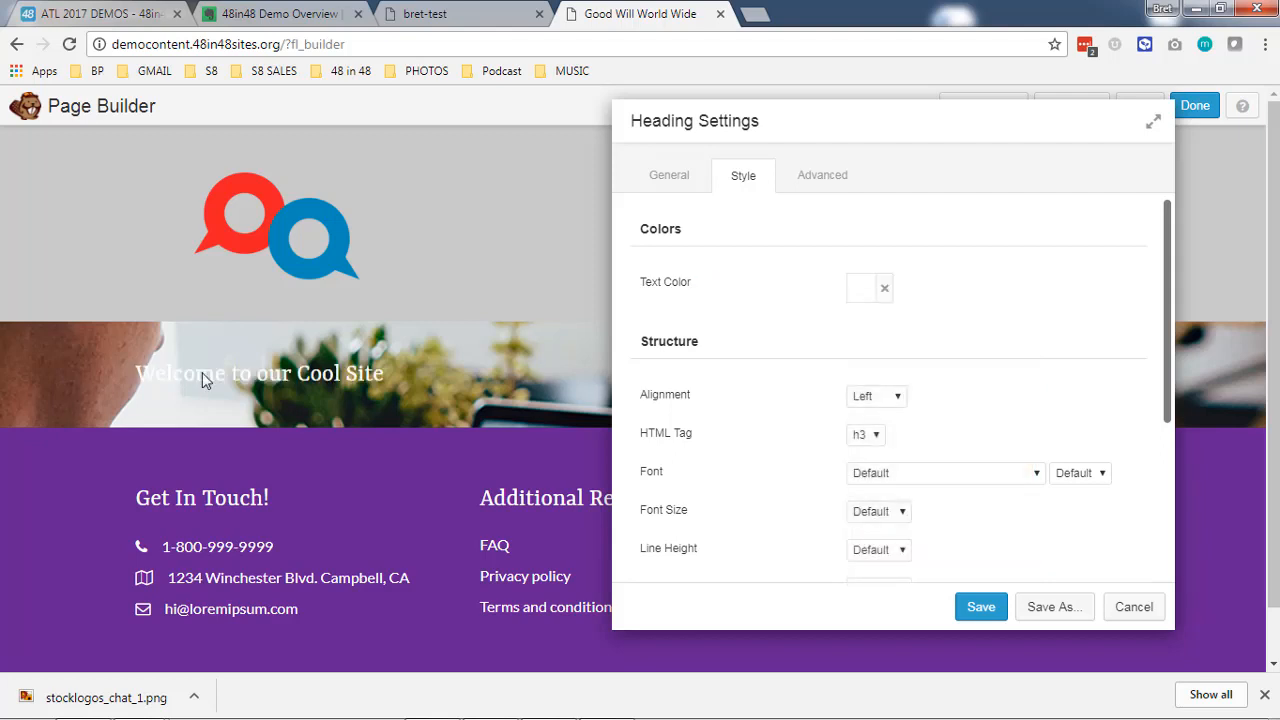
- Center the welcome heading and set its HTML tag to h1
click(873, 395)
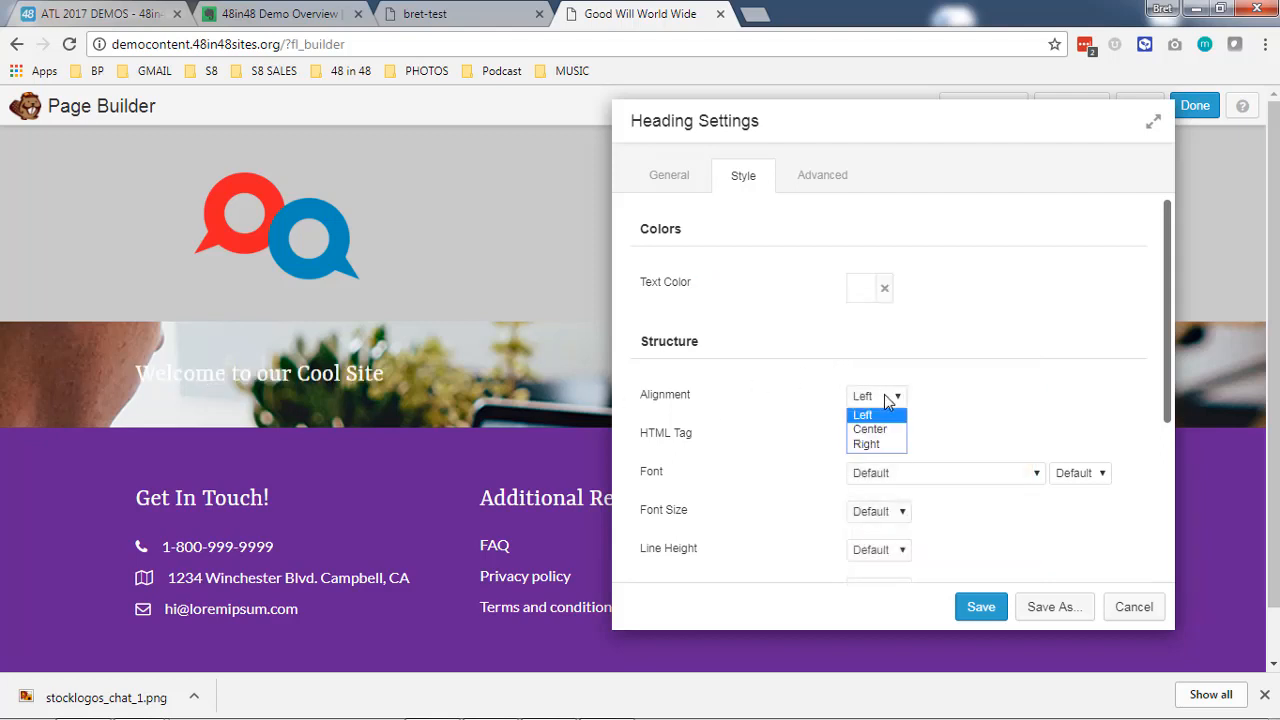
click(864, 423)
click(860, 436)
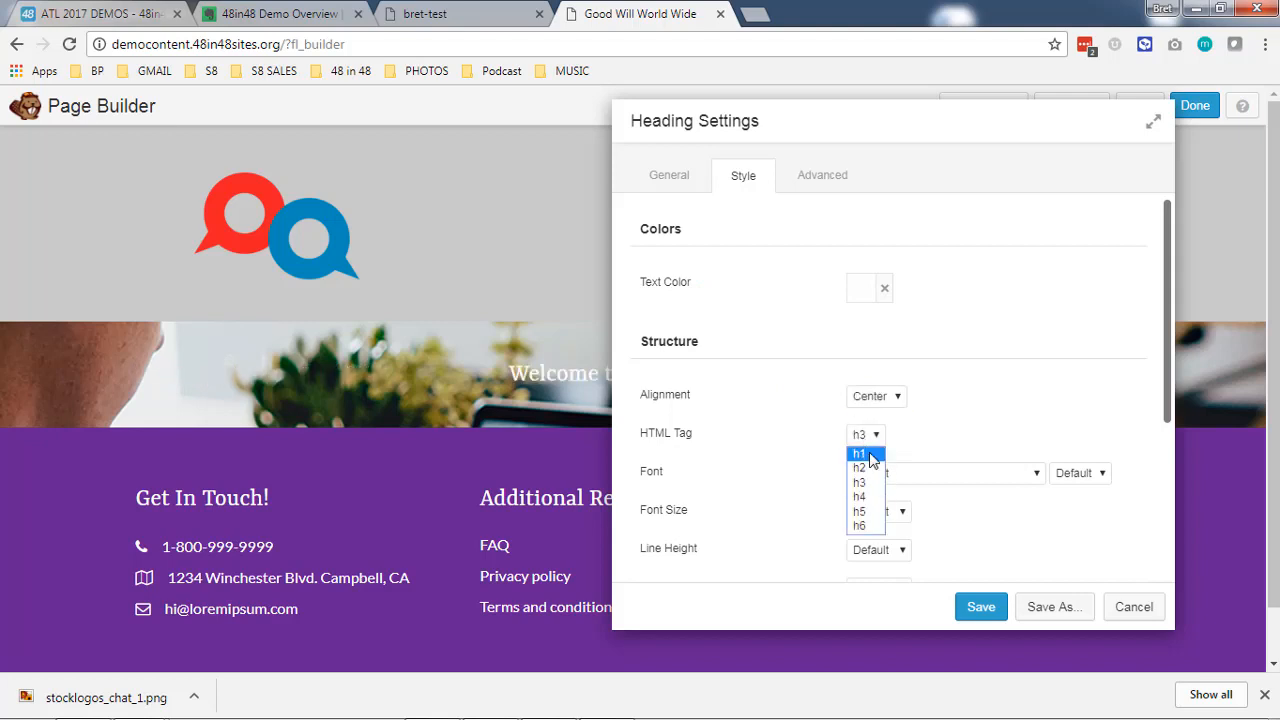
click(869, 452)
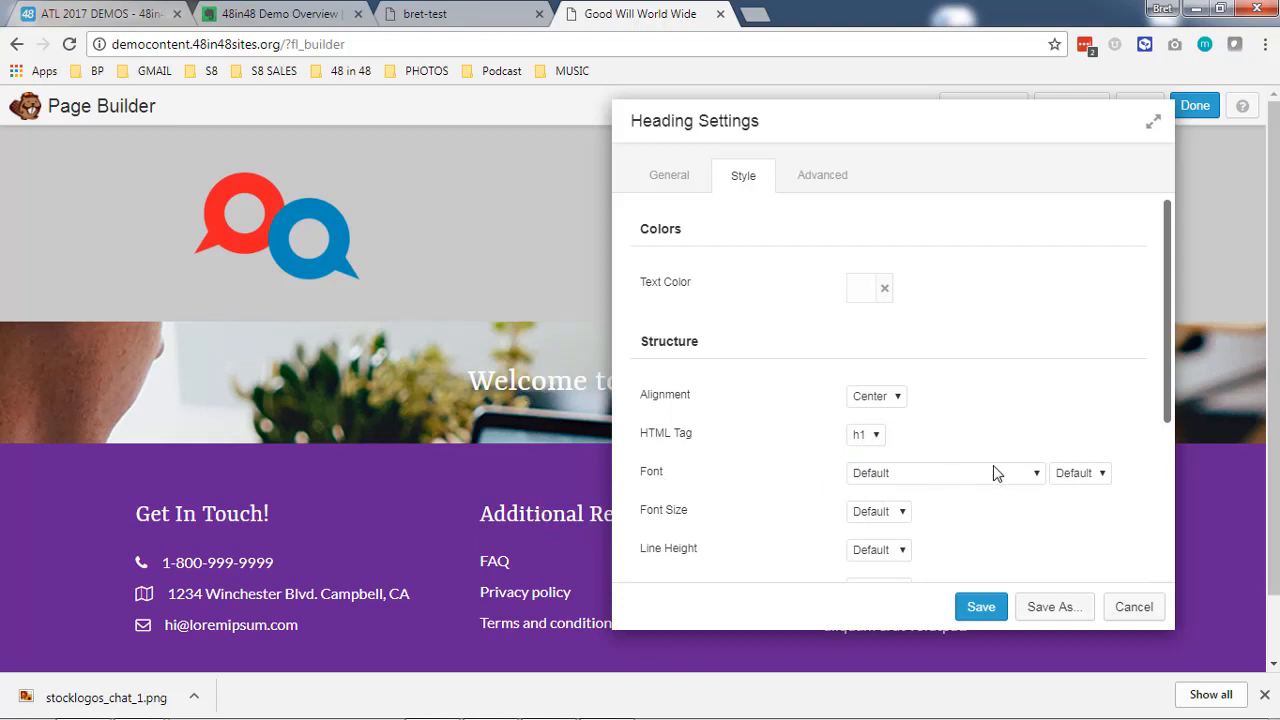
- Try a custom font size of 40 px for the welcome heading, raise it to 50 px and save the heading
scroll(790, 498, down, 2)
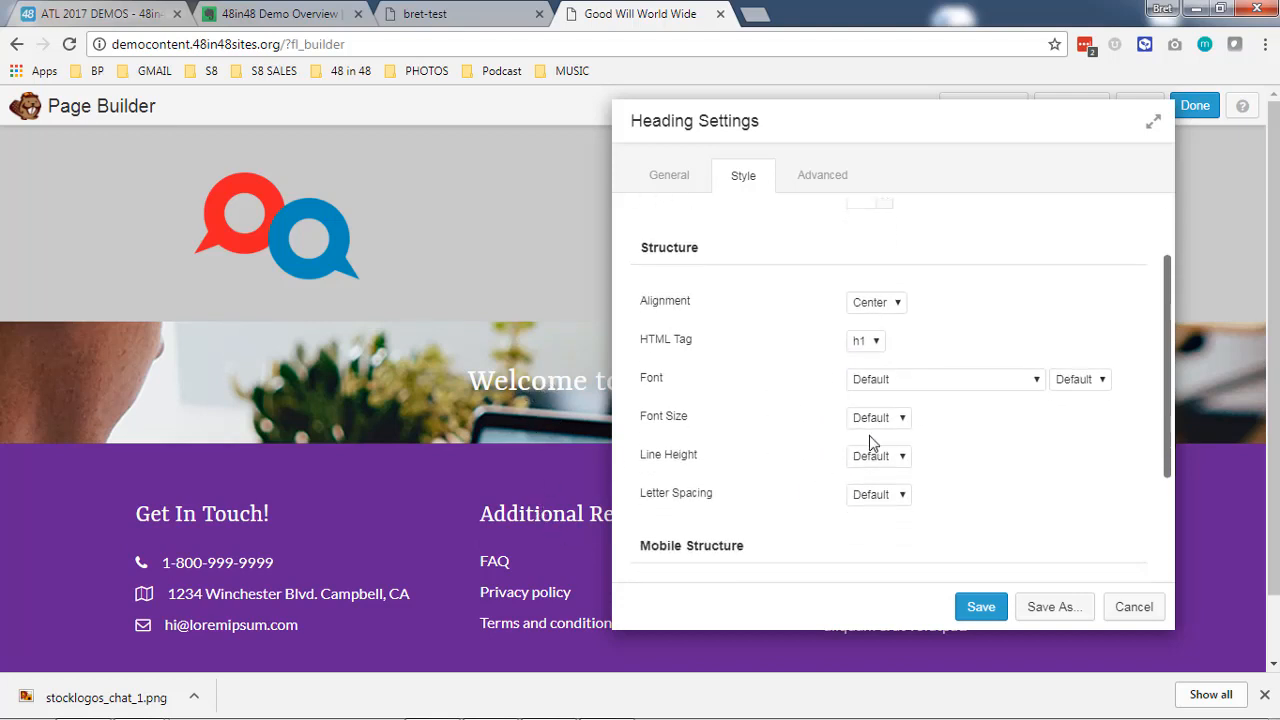
click(878, 418)
click(886, 452)
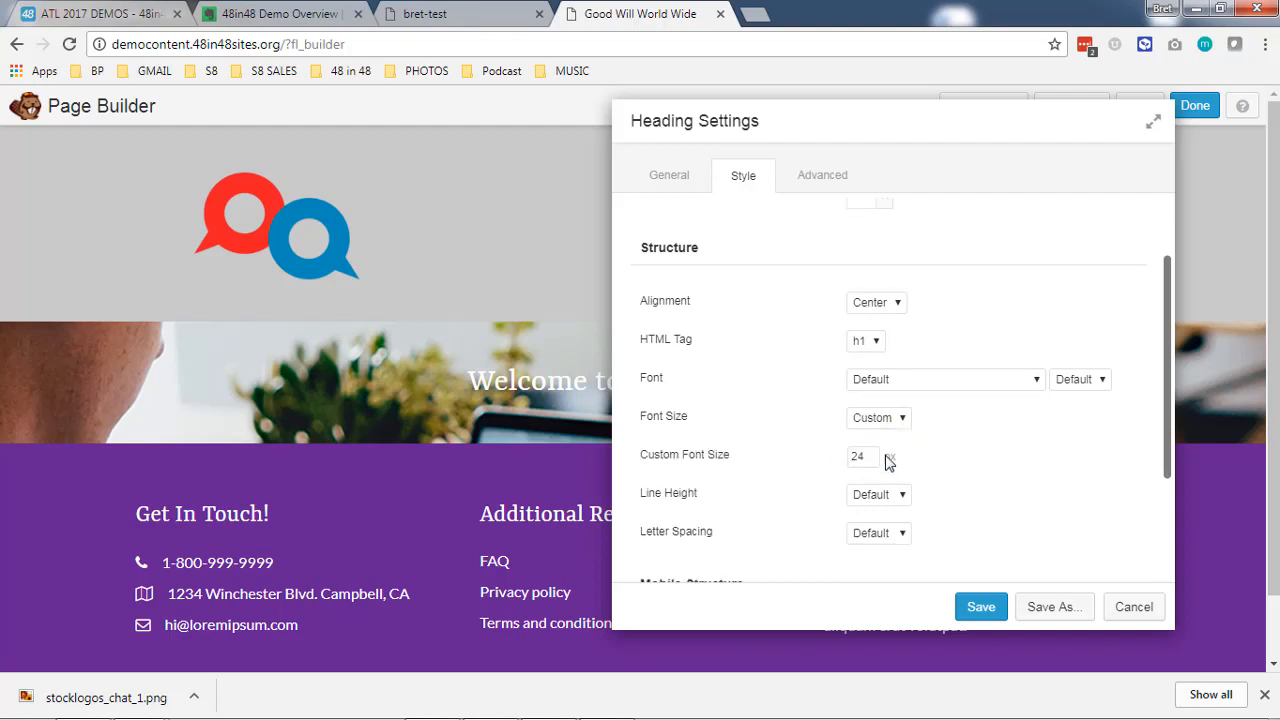
drag(868, 457, 823, 458)
text(40)
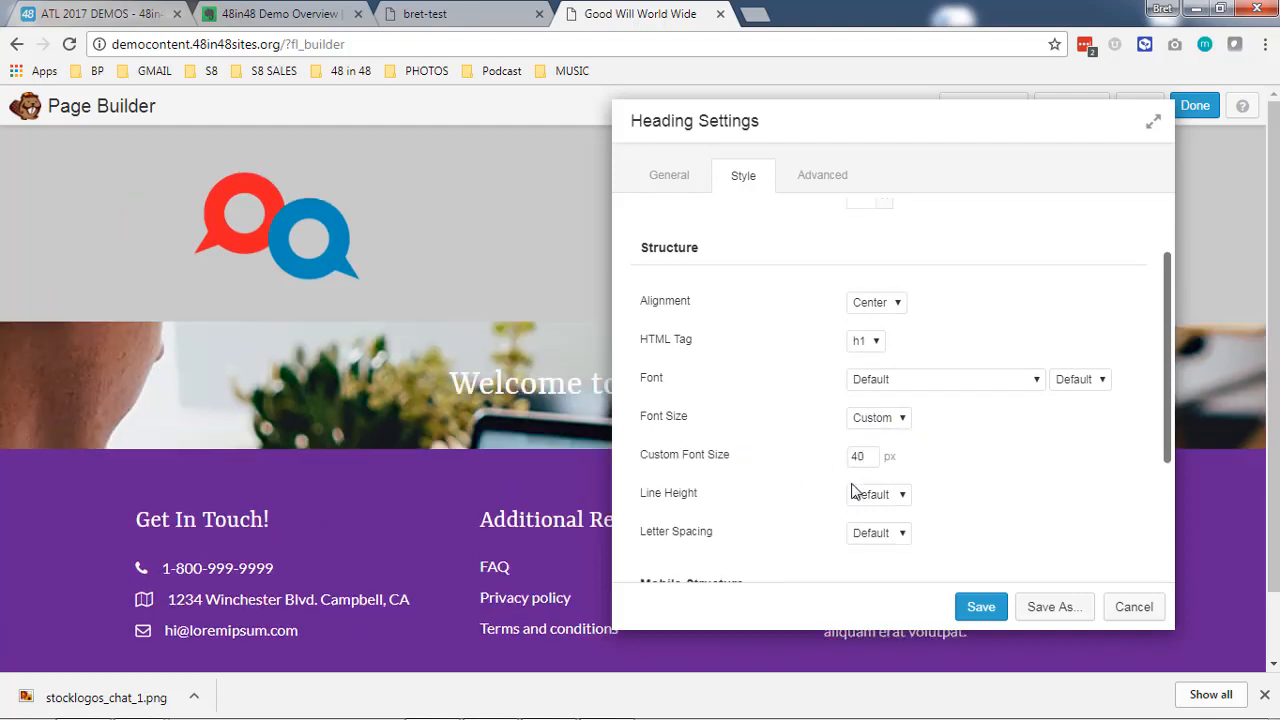
drag(869, 455, 800, 455)
scroll(800, 457, up, 1)
scroll(797, 534, down, 3)
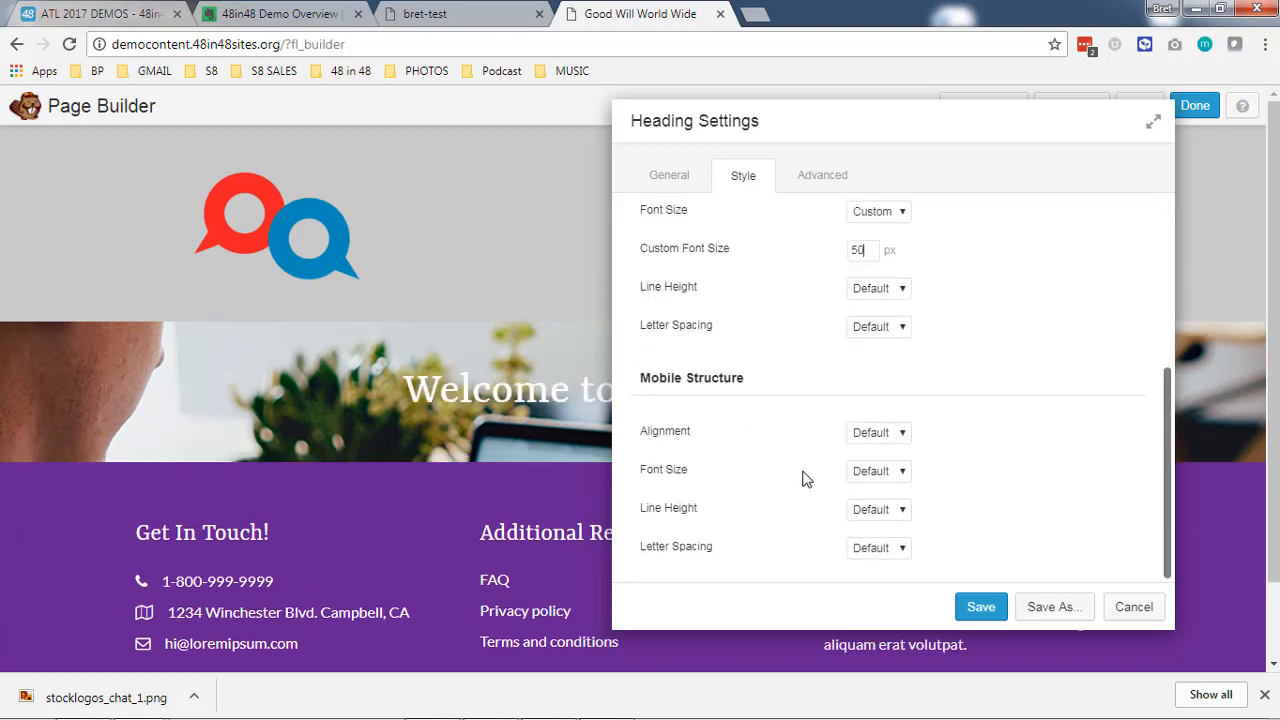
drag(894, 129, 964, 128)
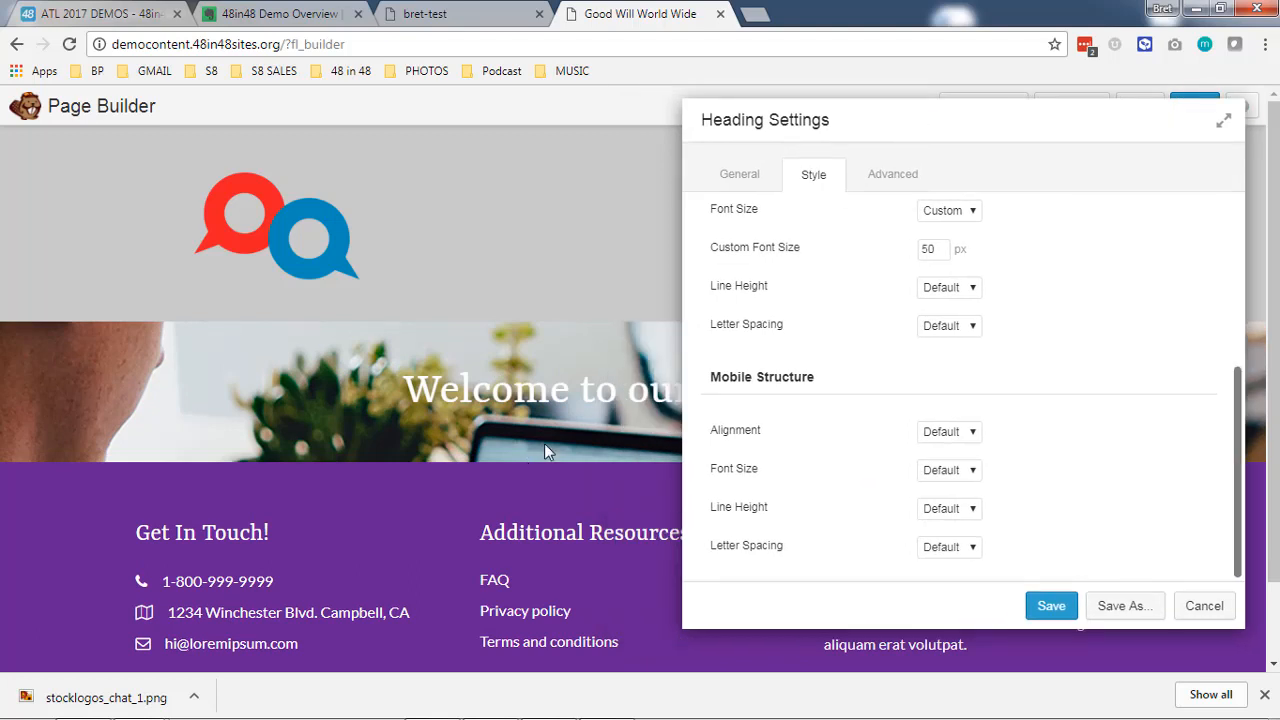
scroll(874, 358, up, 3)
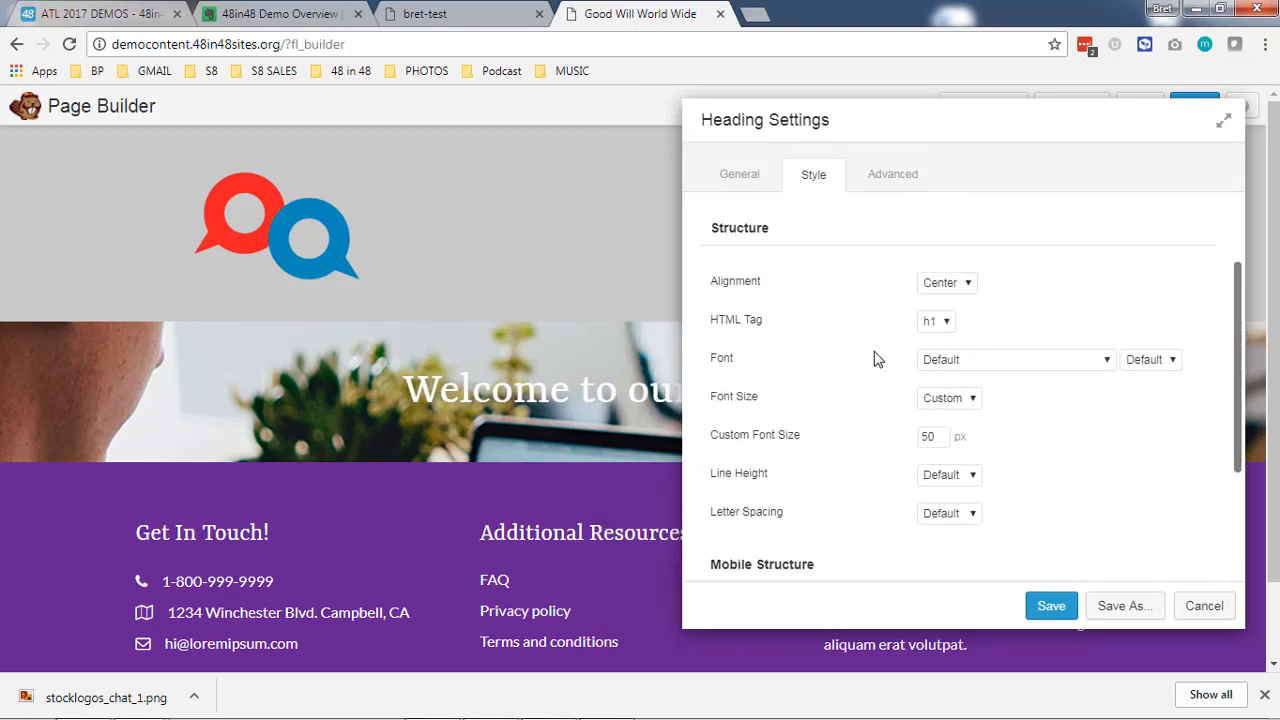
scroll(874, 358, down, 3)
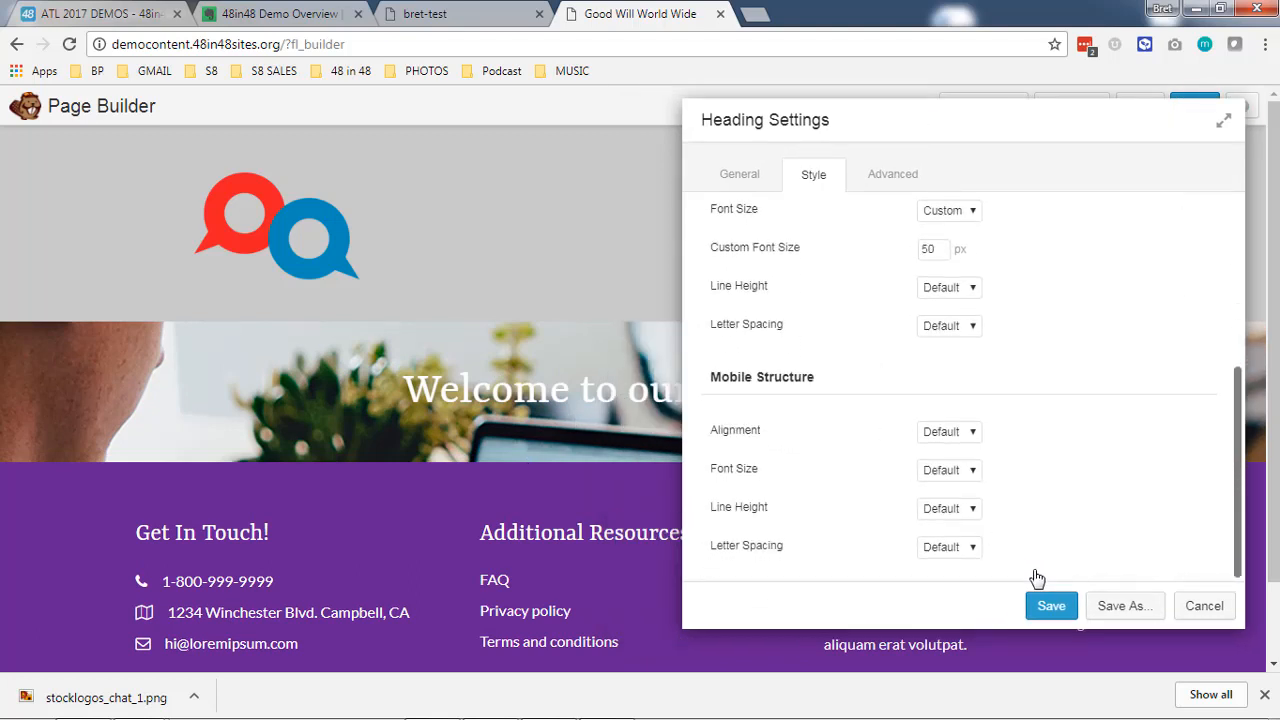
click(1051, 607)
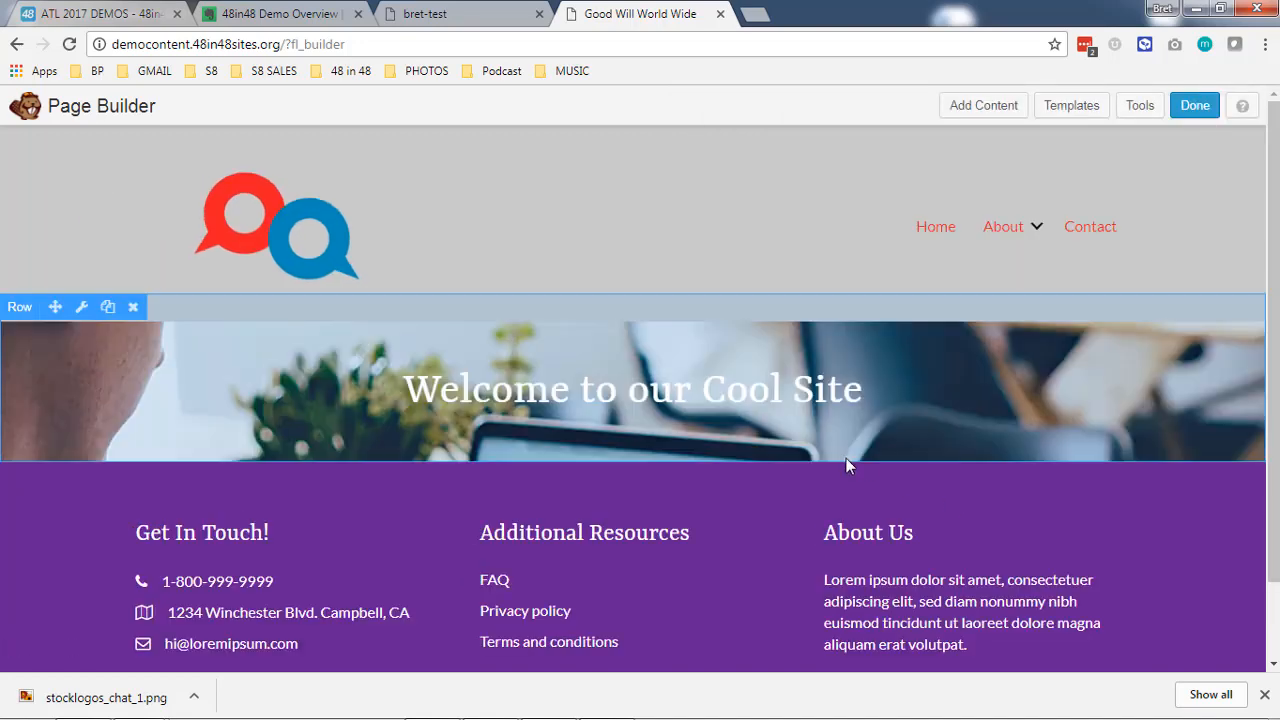
- Add a second Heading module below the welcome heading with the text "Learn more about us by reading through the site."
click(1000, 105)
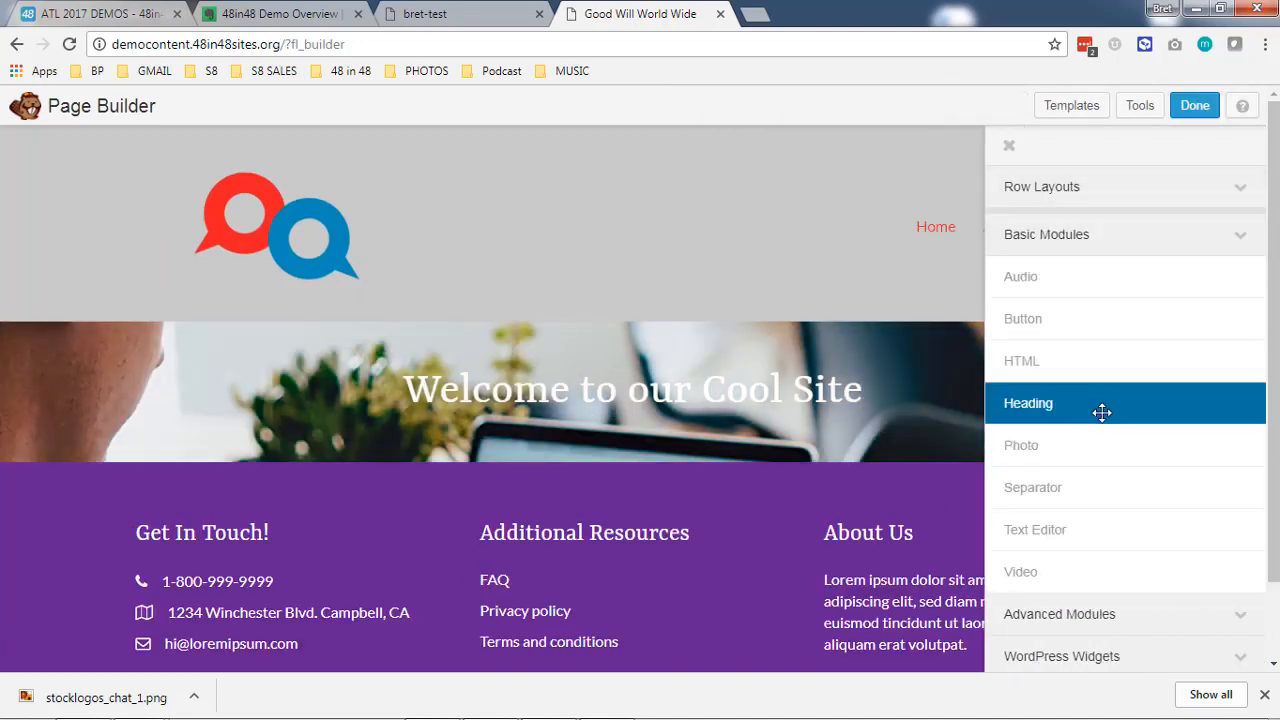
drag(1100, 411, 648, 503)
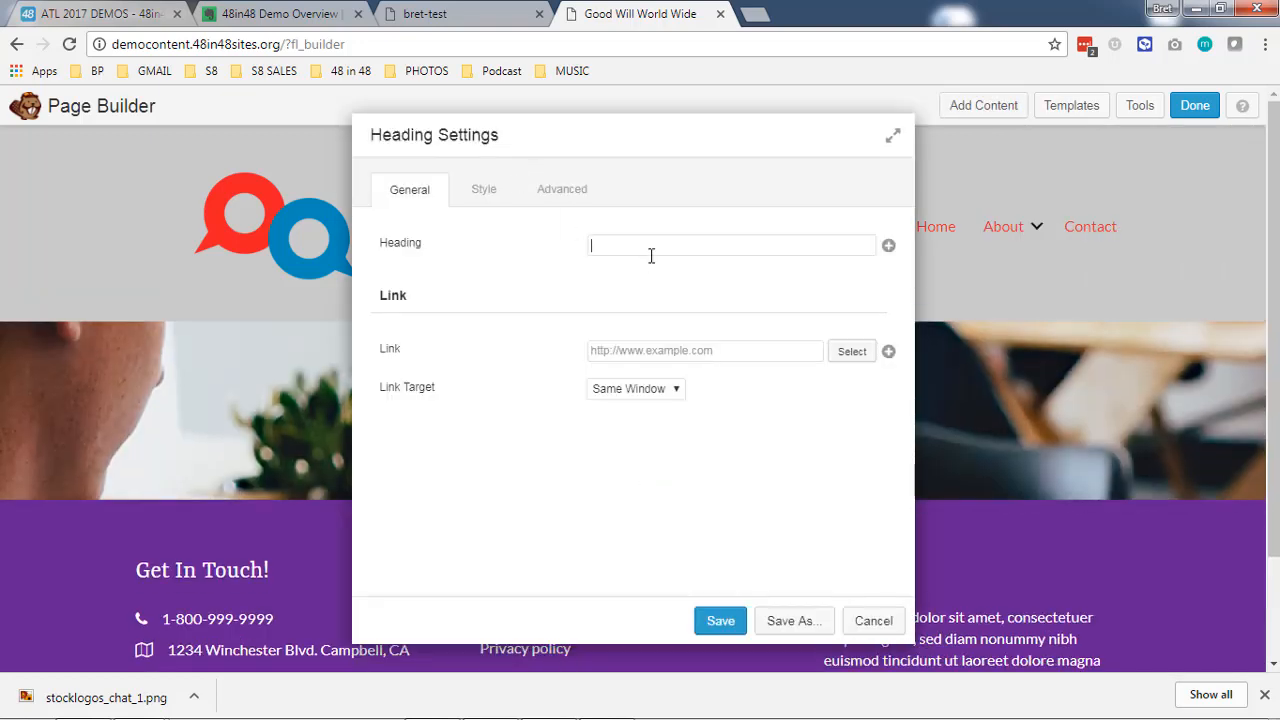
text(Learn more about us by reading through the site.)
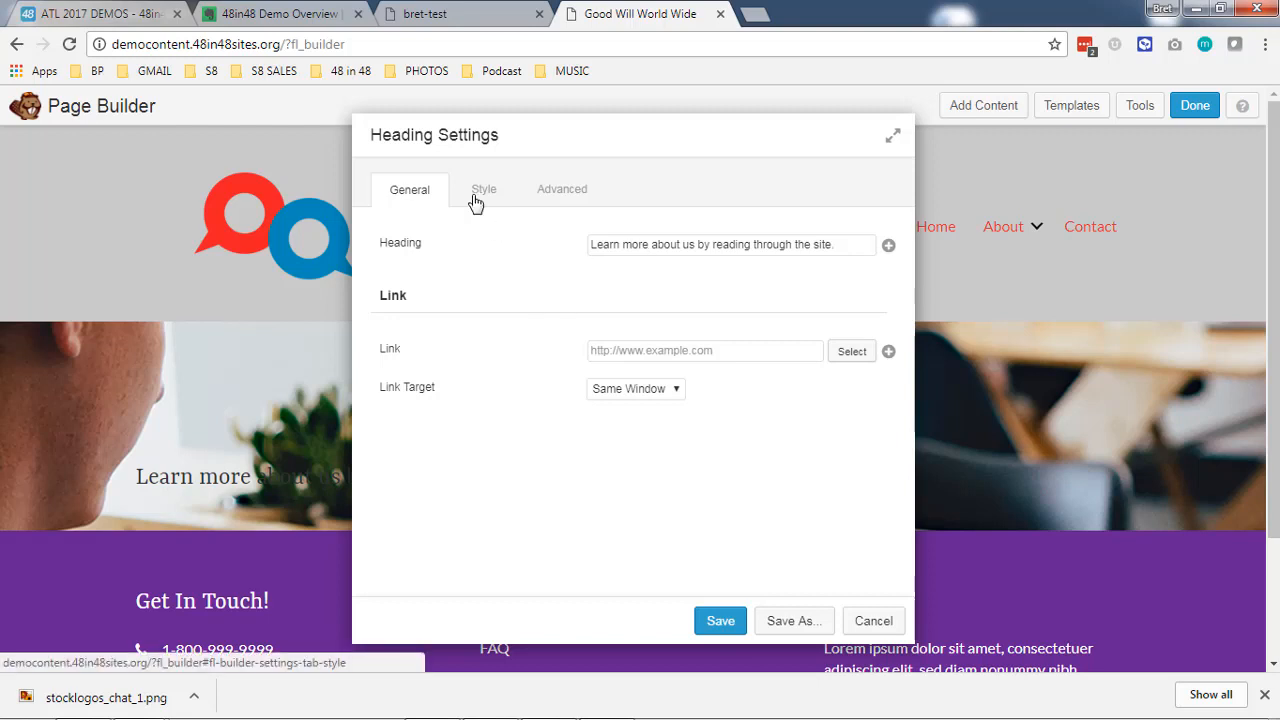
- Center the second heading, set its text color to white and save its settings
click(476, 200)
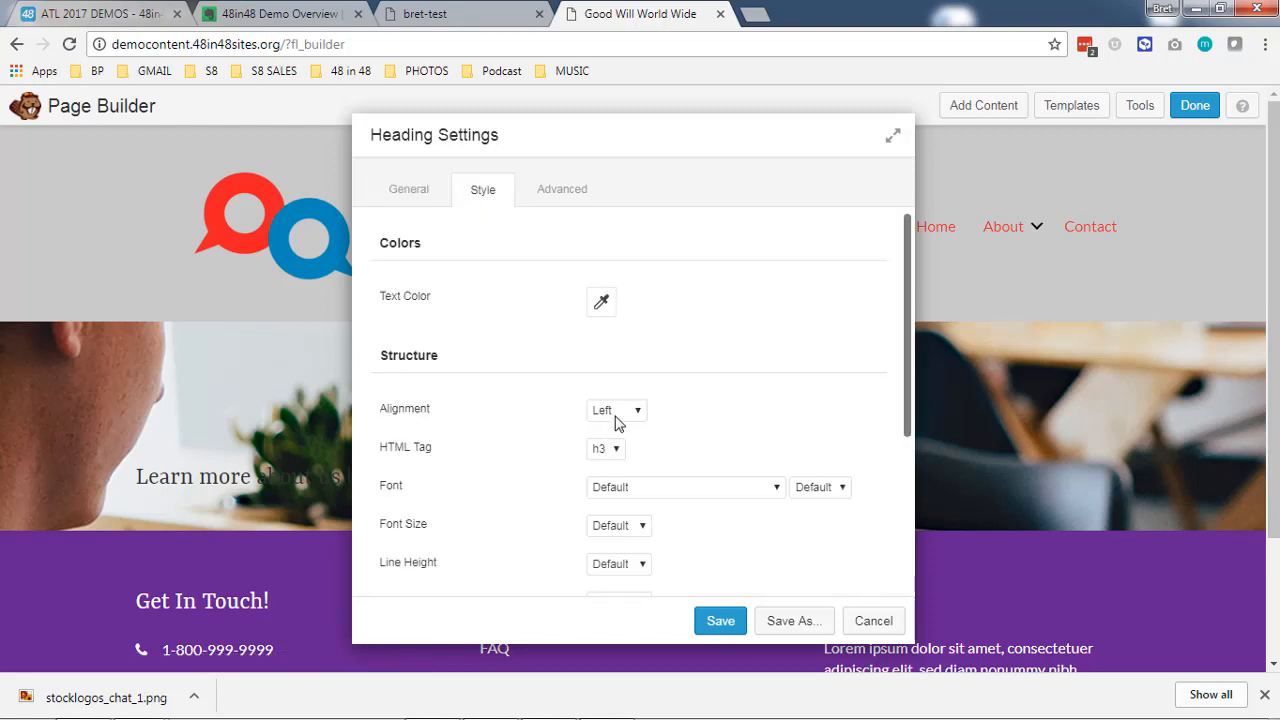
click(615, 410)
click(608, 443)
drag(686, 157, 1158, 145)
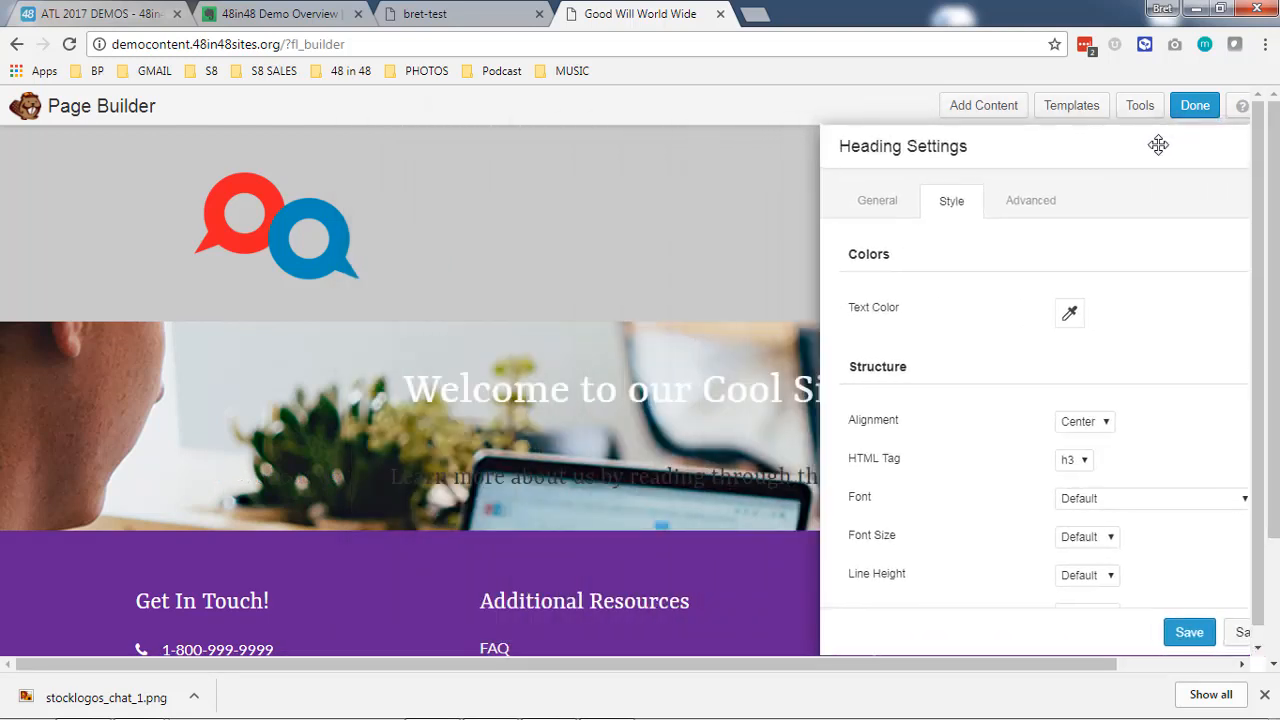
click(1069, 313)
double_click(1094, 340)
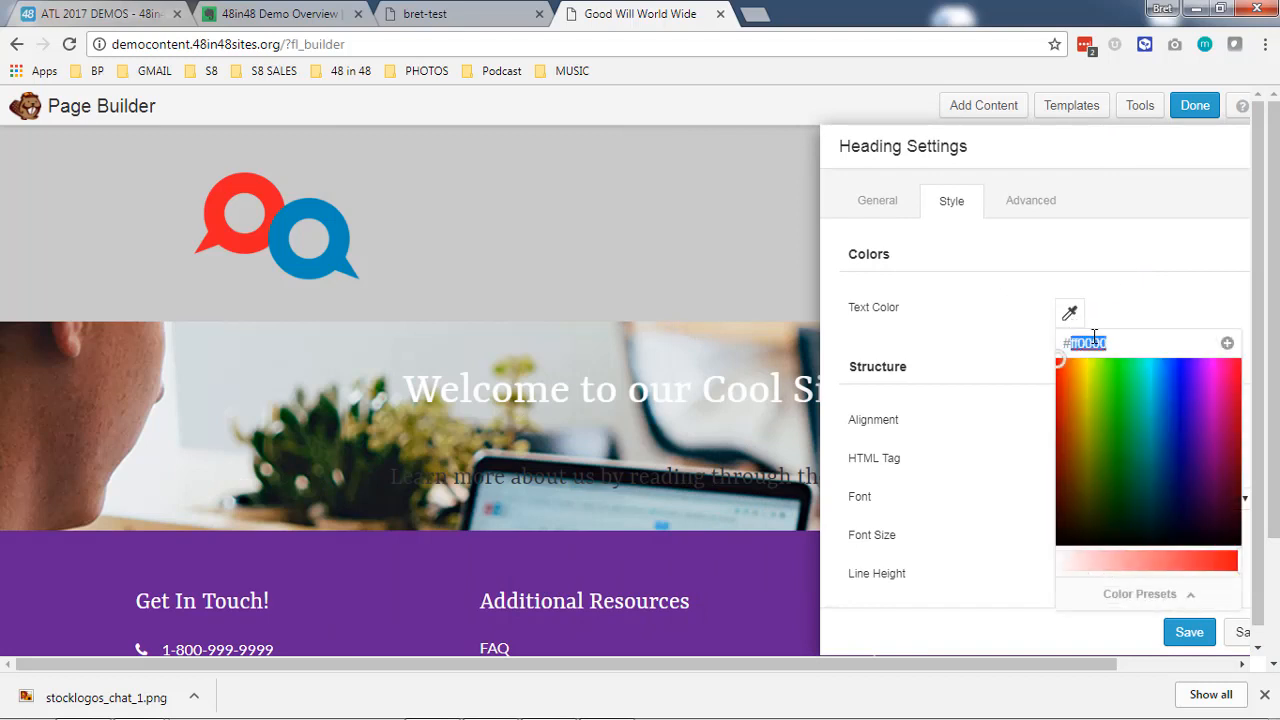
text(ffffff)
click(965, 331)
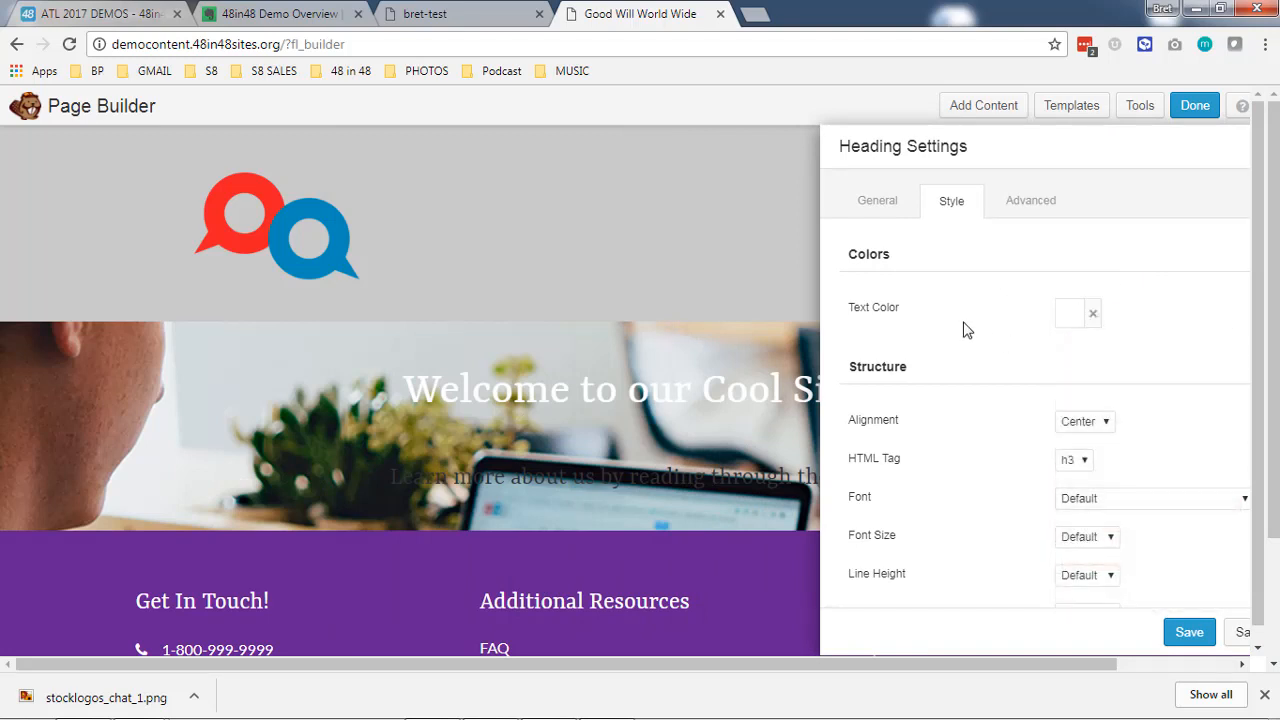
scroll(965, 331, down, 1)
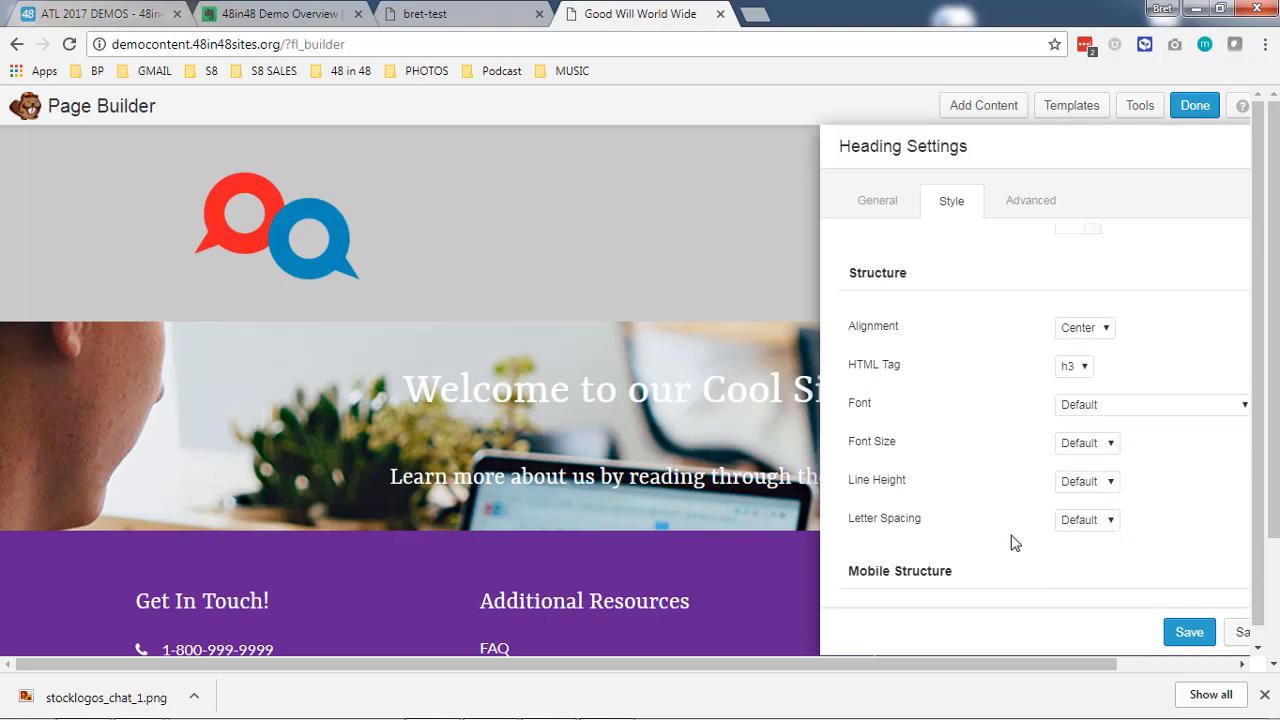
click(1190, 632)
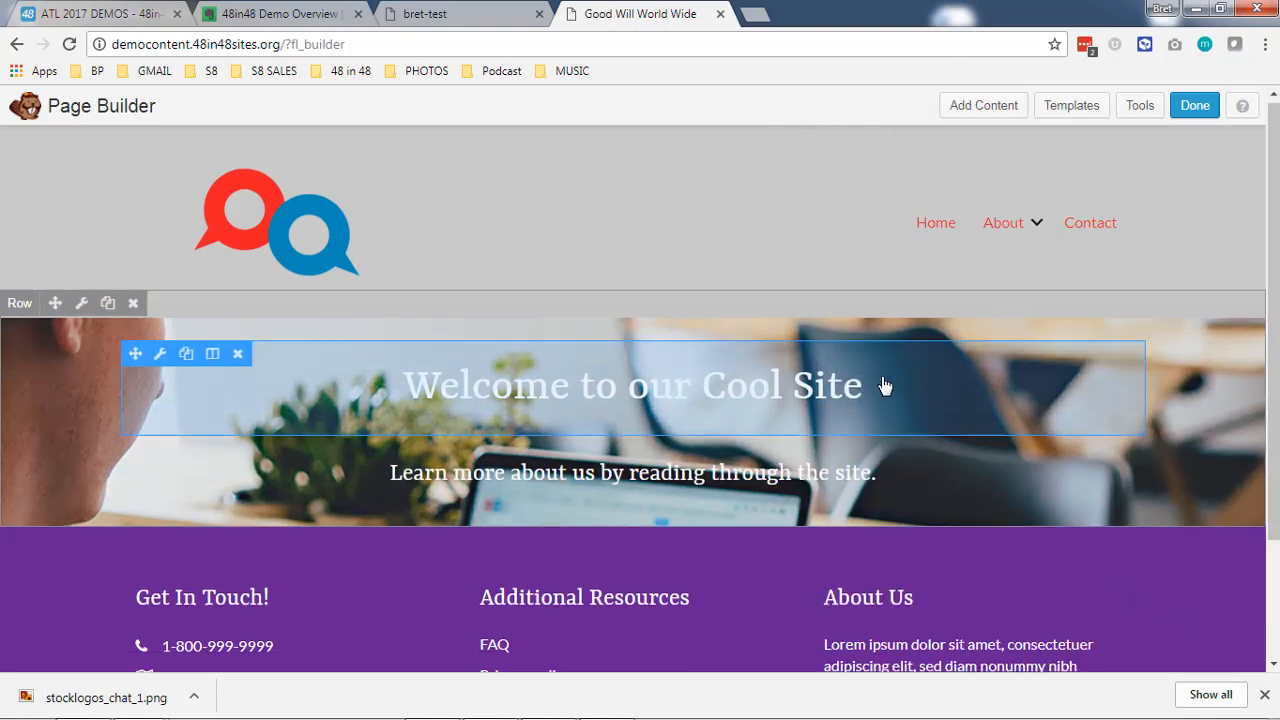
- Add a Button module from the basic modules below the second heading in the photo row
scroll(886, 383, down, 1)
click(1008, 112)
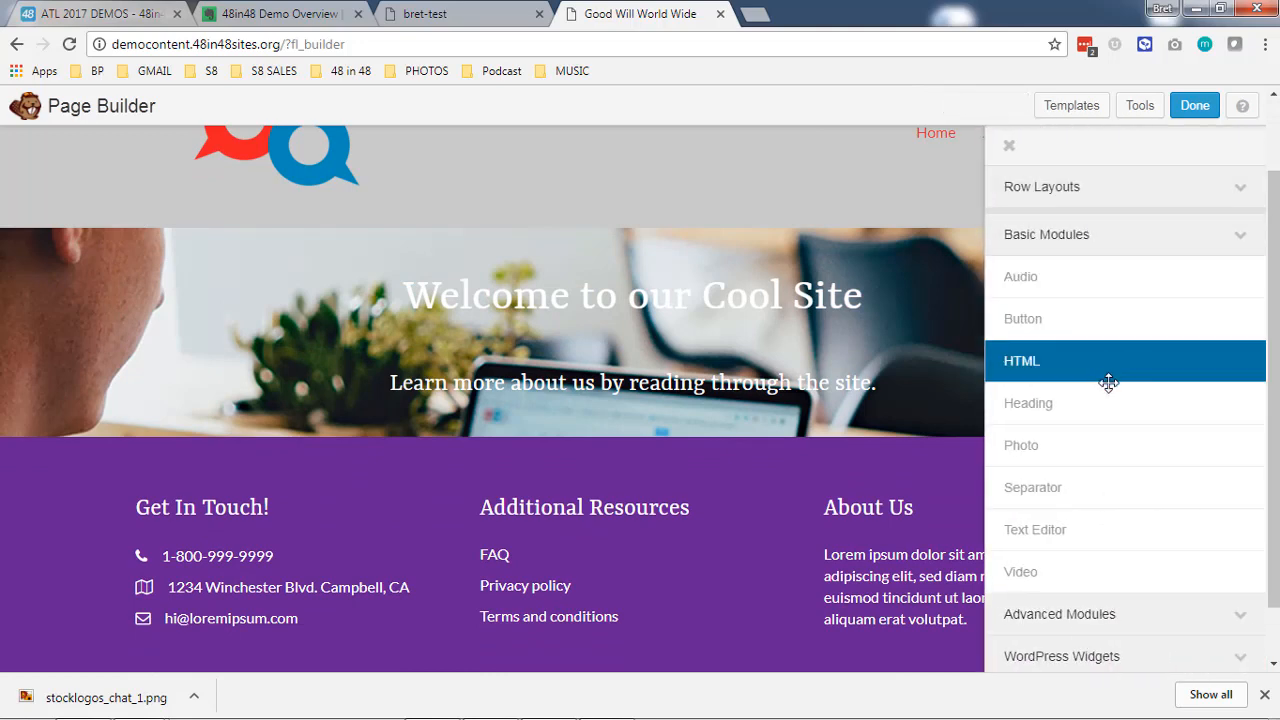
drag(1093, 332, 657, 458)
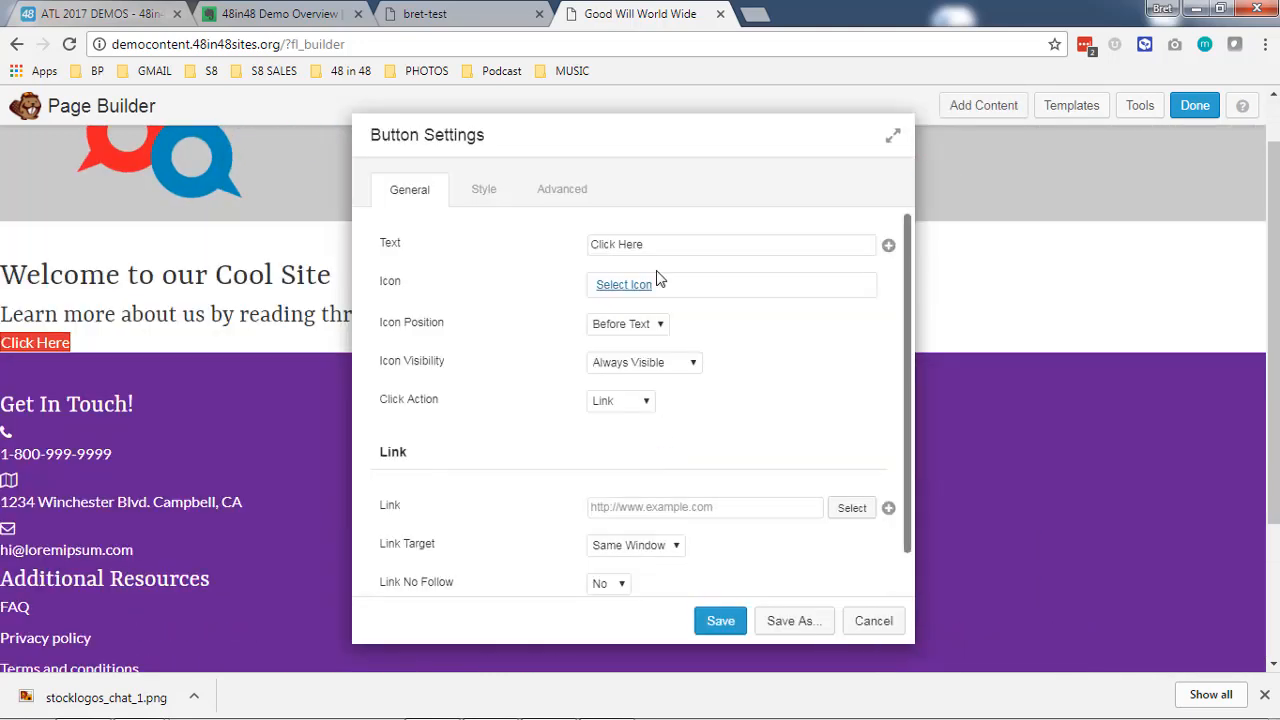
drag(700, 134, 971, 143)
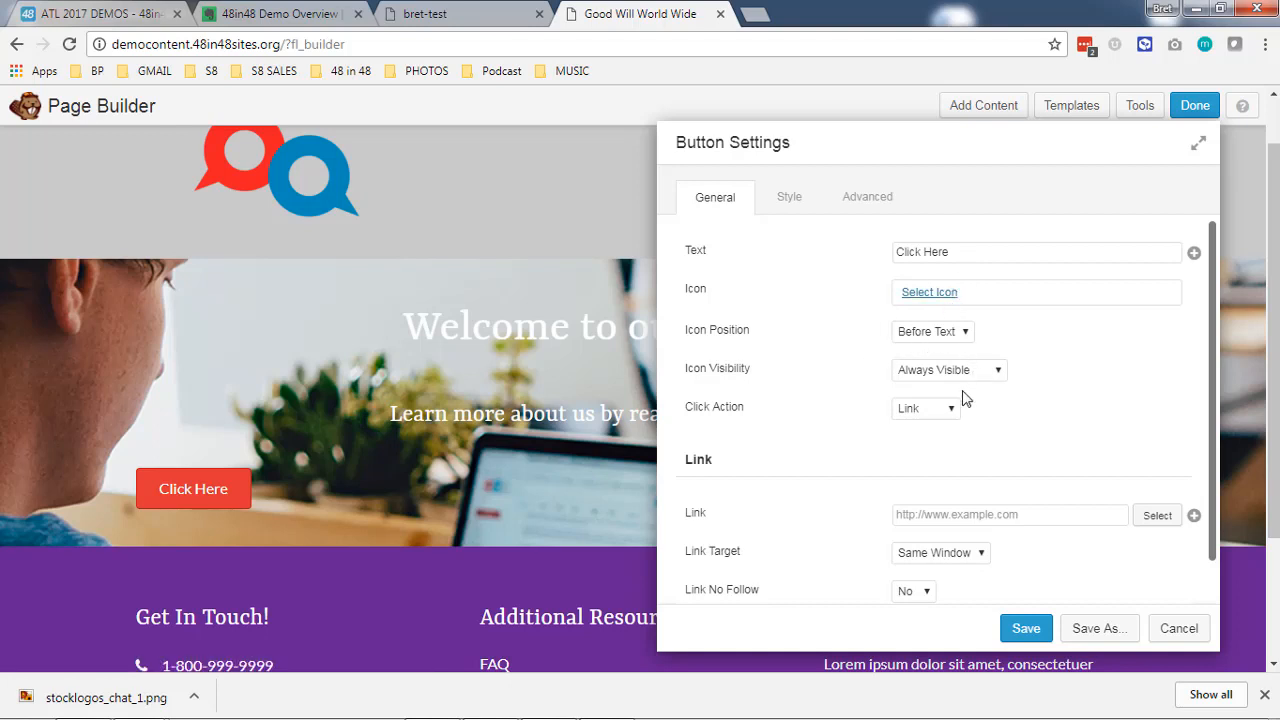
- Link the button to the site's About page by searching for the post title "about"
scroll(865, 477, down, 1)
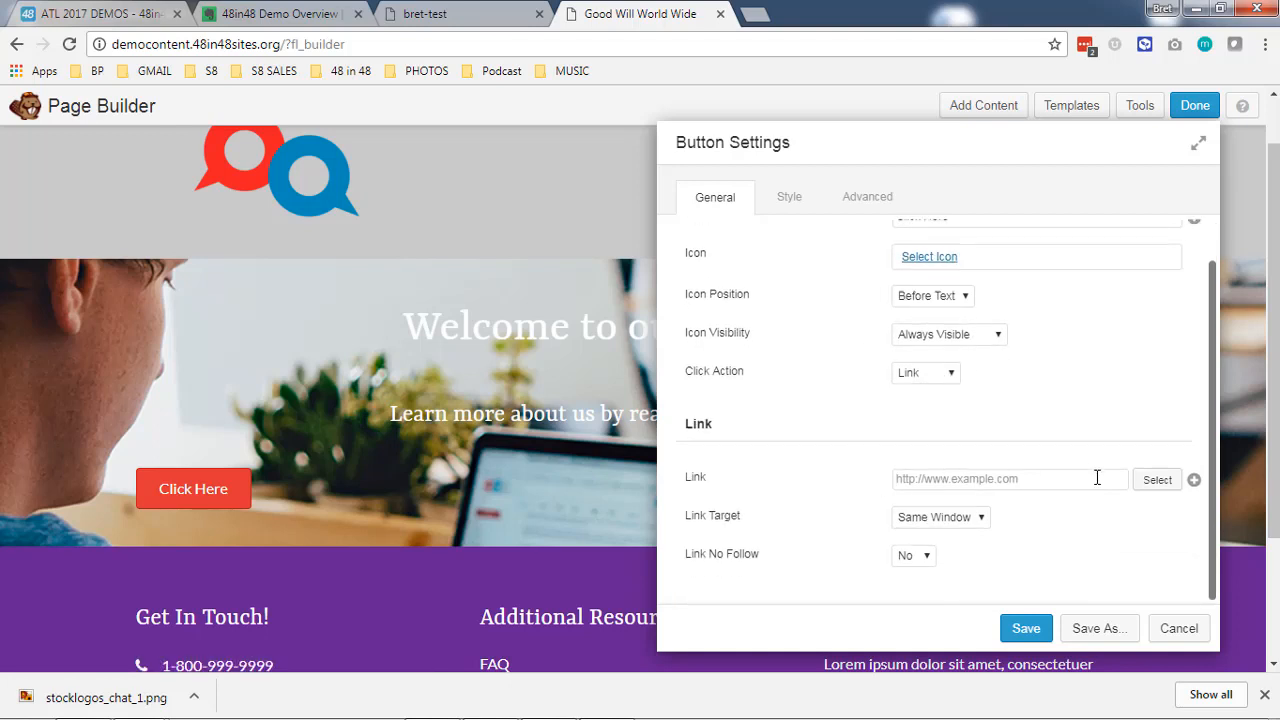
click(1150, 482)
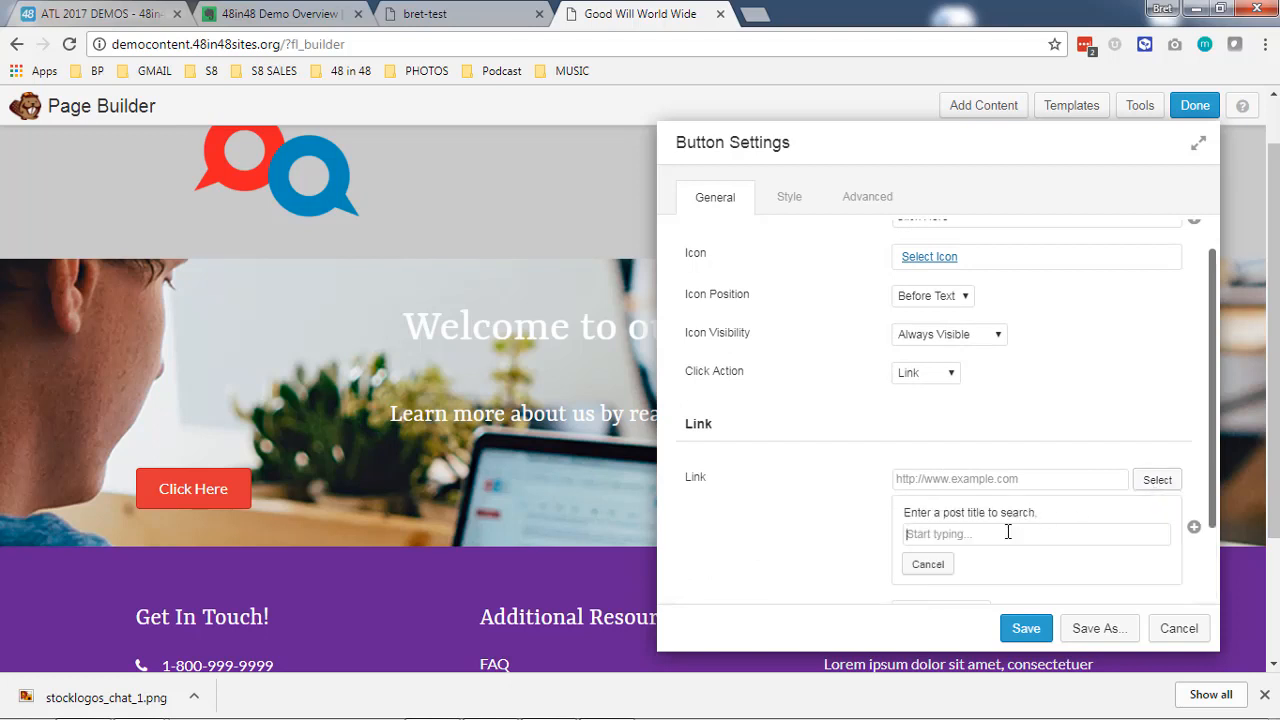
text(about)
click(1003, 560)
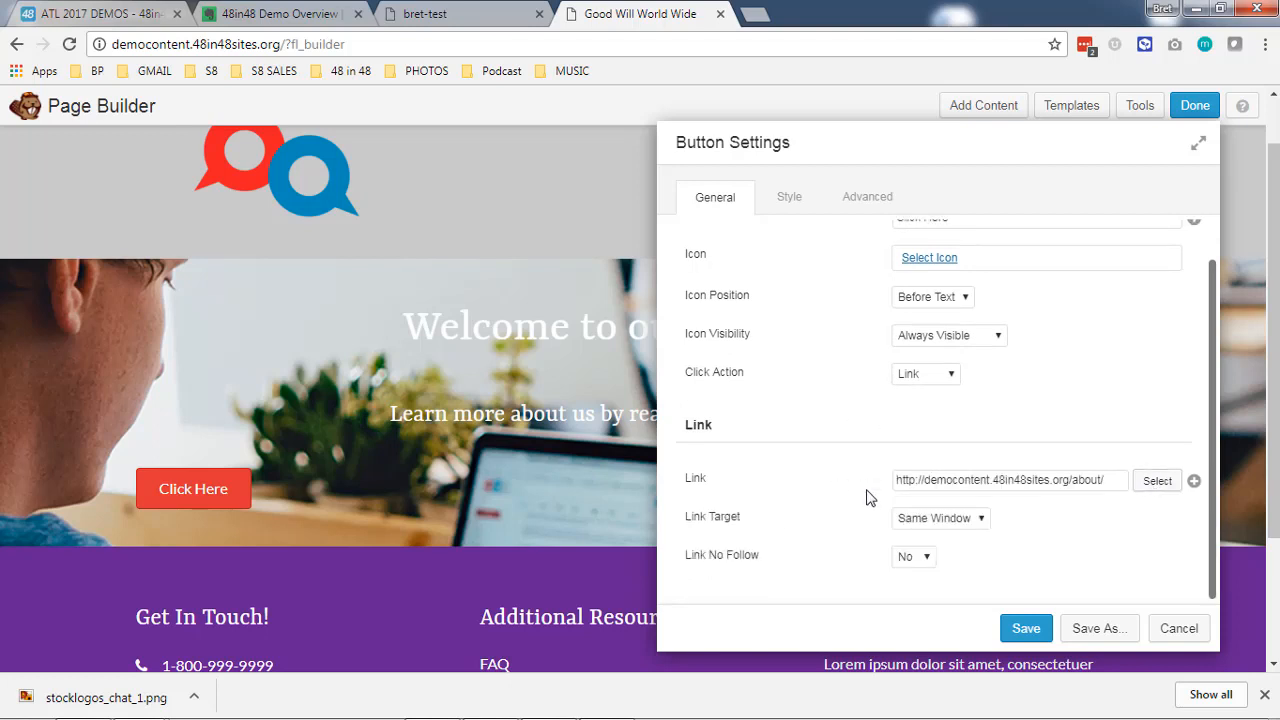
- Set the button's alignment to Center in its style settings
scroll(855, 420, up, 2)
click(795, 220)
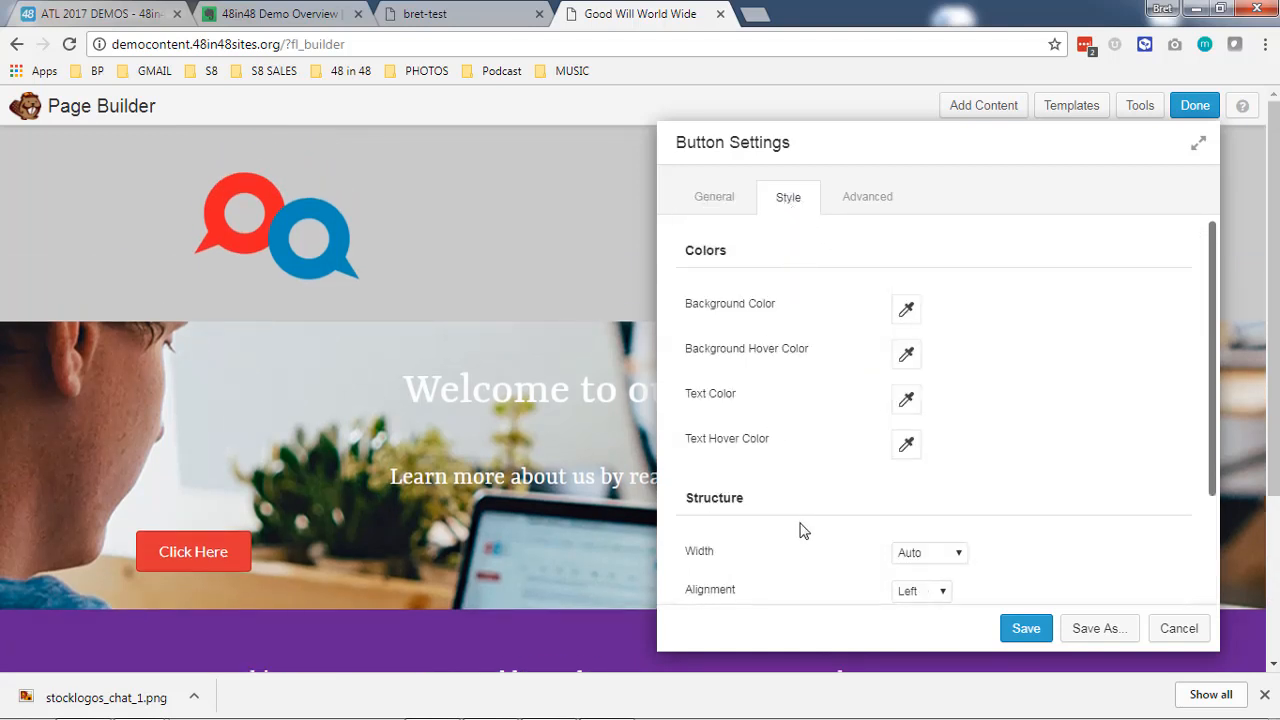
scroll(800, 530, down, 3)
click(943, 454)
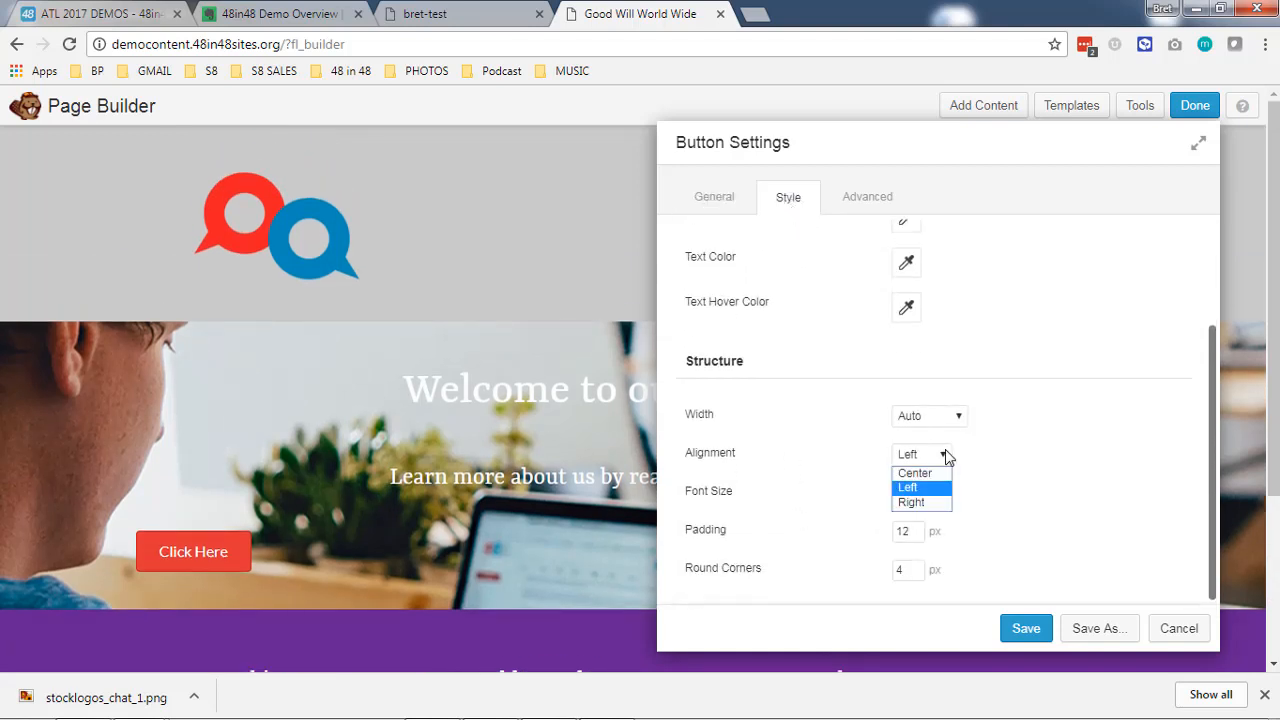
click(918, 466)
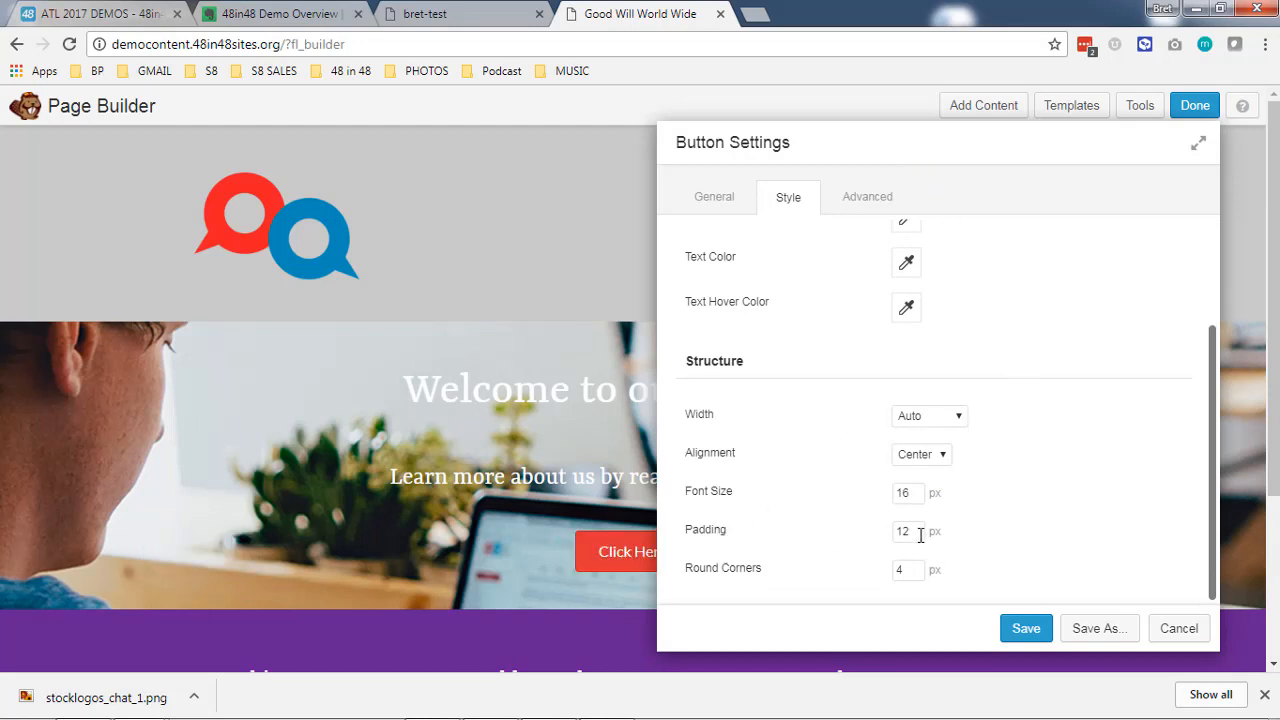
- Save the button's settings
scroll(920, 535, up, 3)
click(1030, 628)
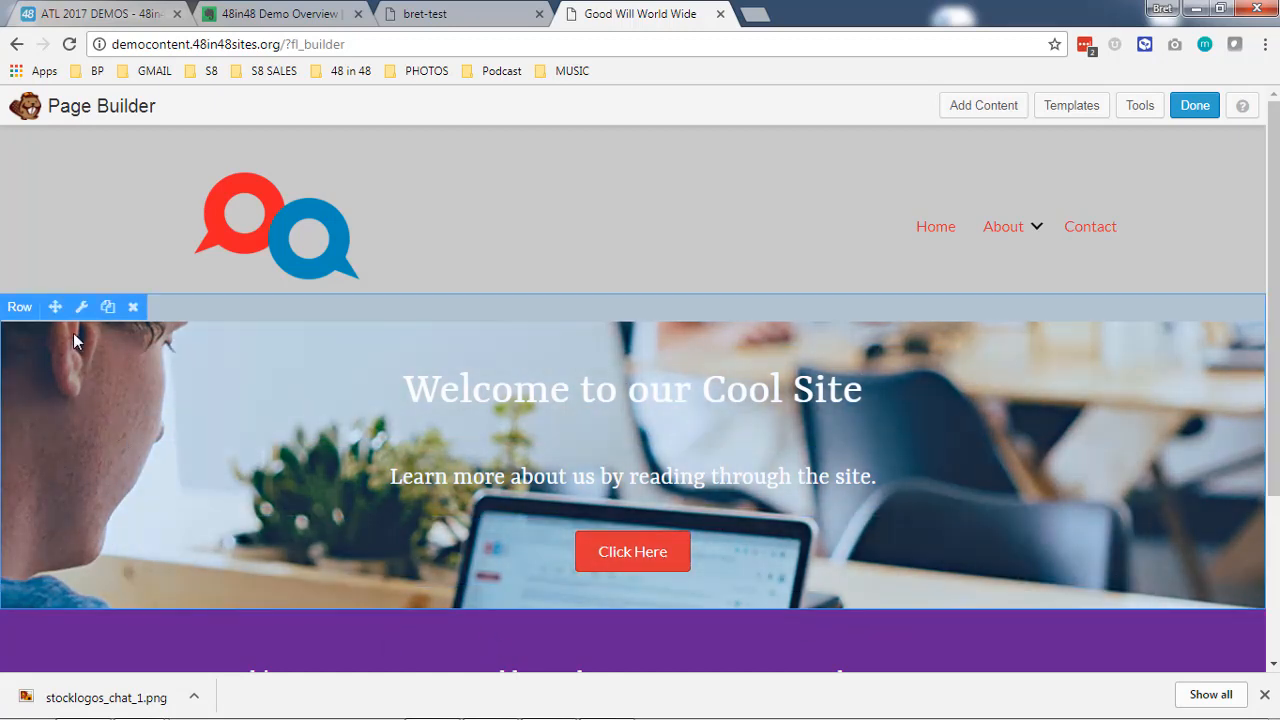
- Give the photo row a black background overlay and set the overlay opacity to 75%
click(81, 307)
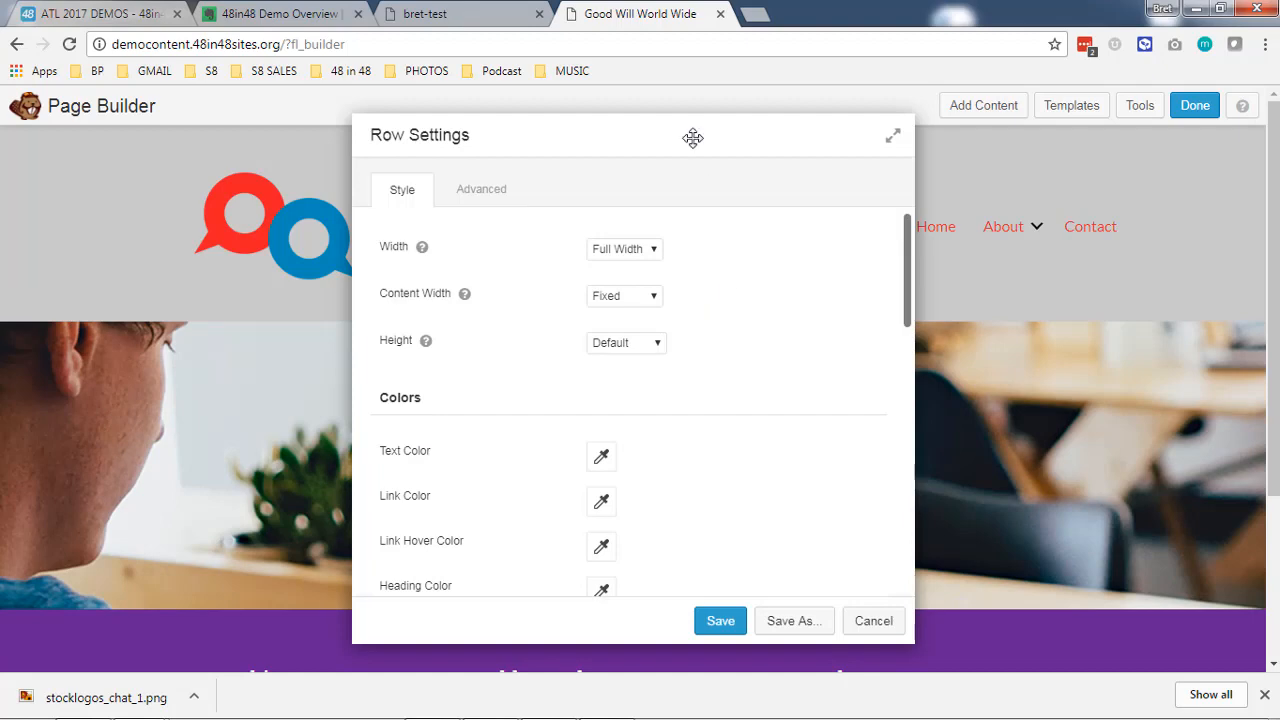
drag(693, 137, 1165, 126)
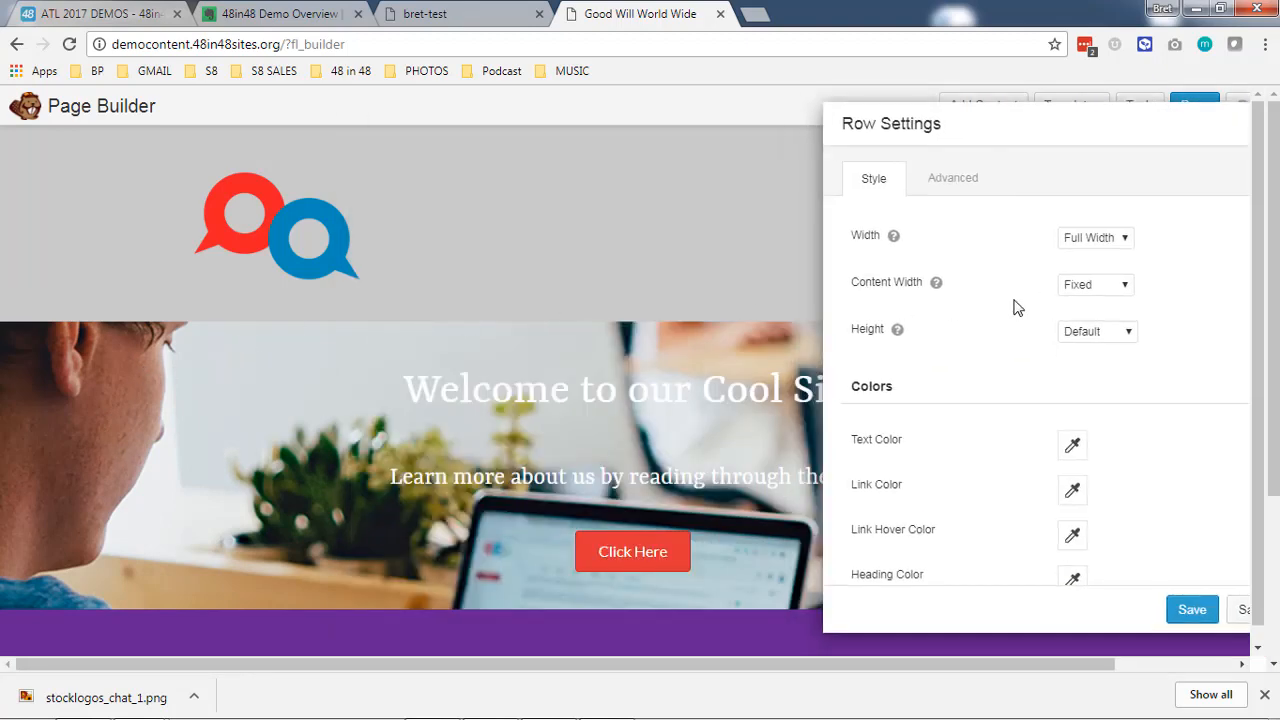
scroll(1033, 343, down, 6)
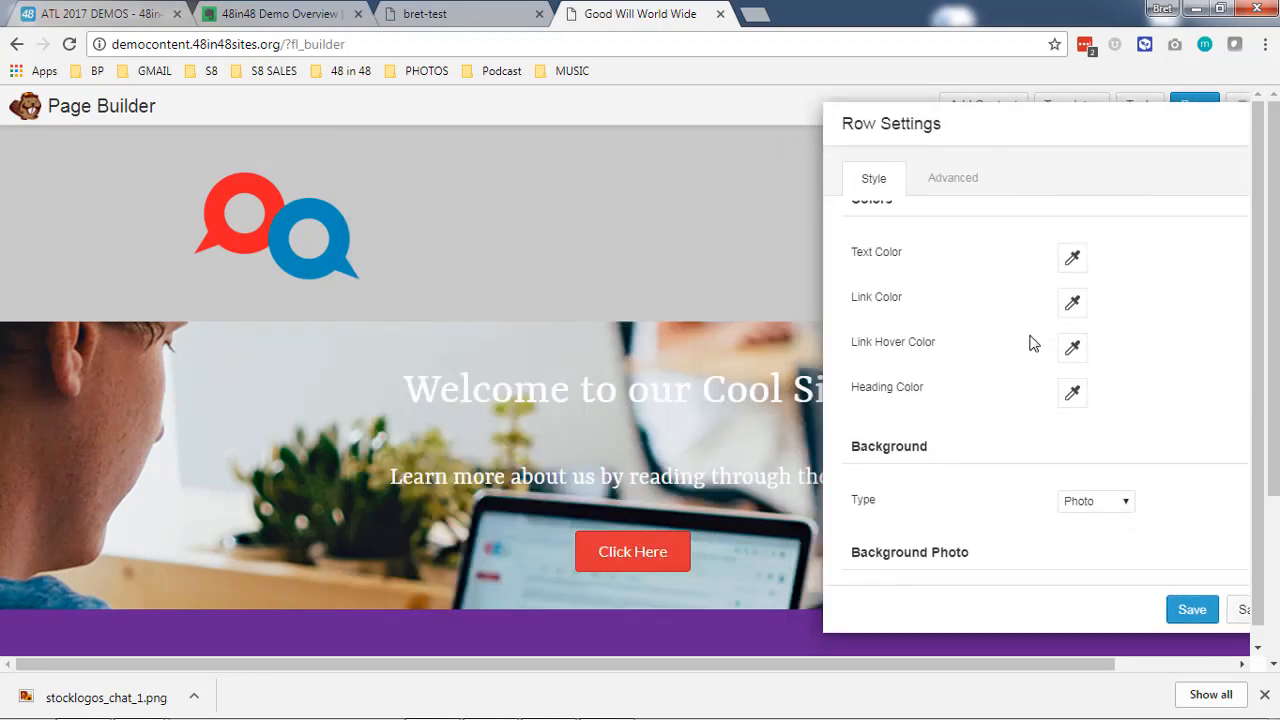
scroll(1024, 353, down, 2)
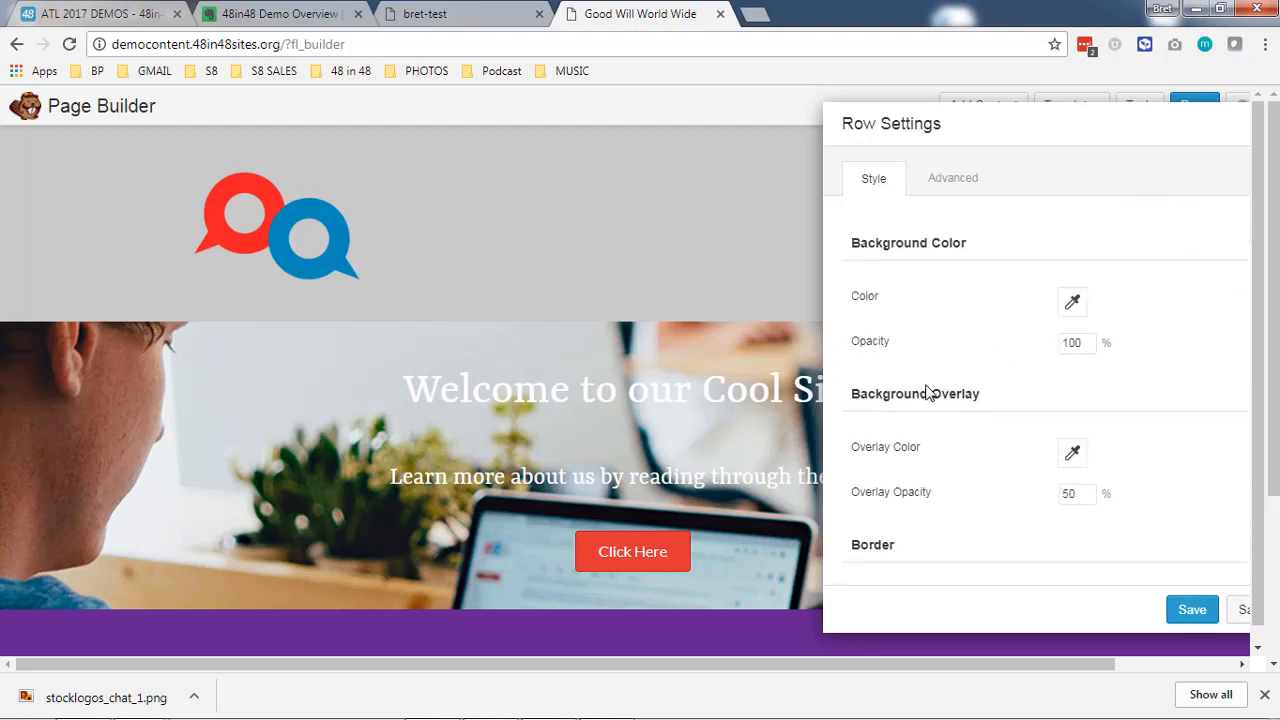
click(1070, 460)
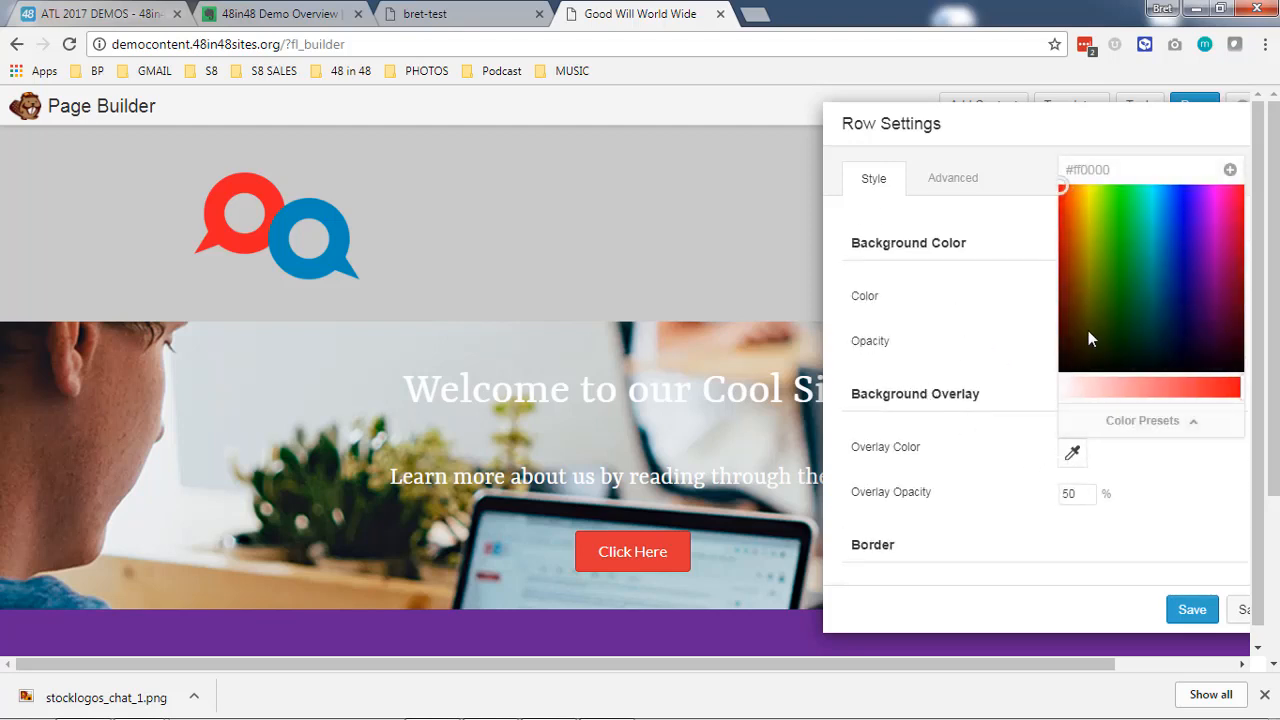
drag(1088, 332, 1036, 388)
click(988, 525)
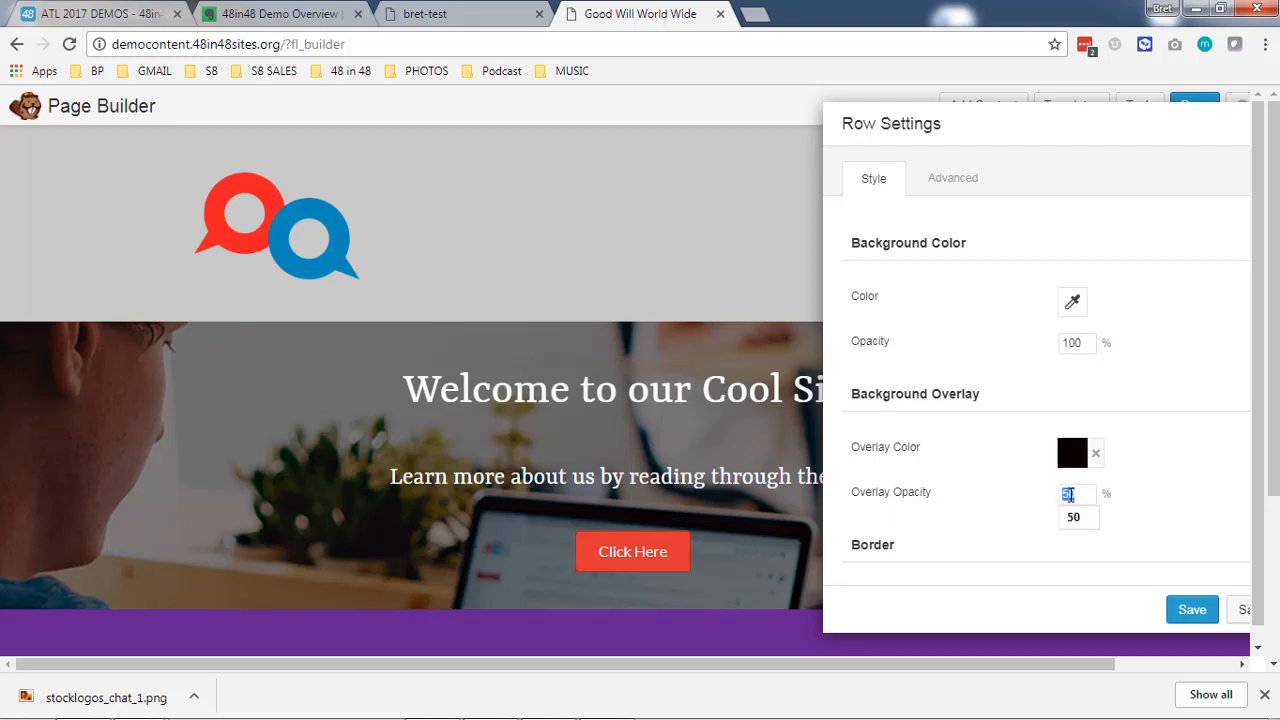
text(75)
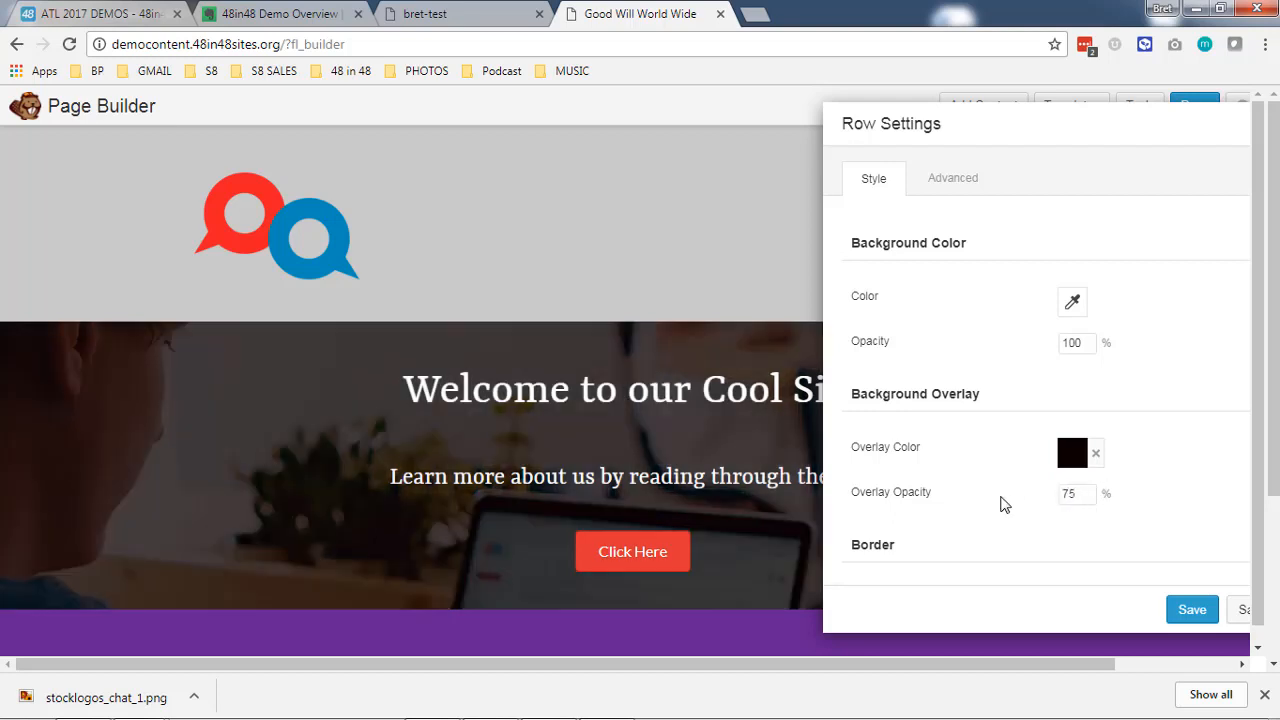
- Set the photo row's top and bottom padding to 100 px and save the row settings
click(956, 183)
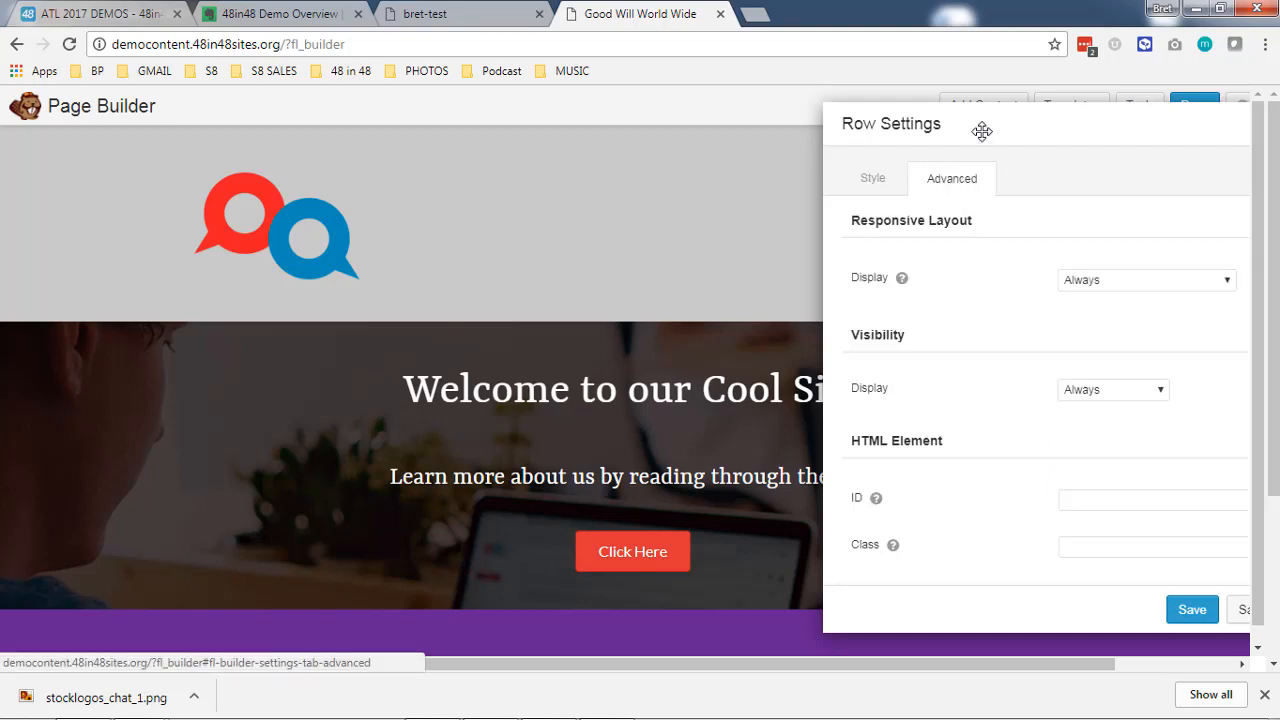
drag(980, 131, 851, 117)
scroll(893, 452, up, 5)
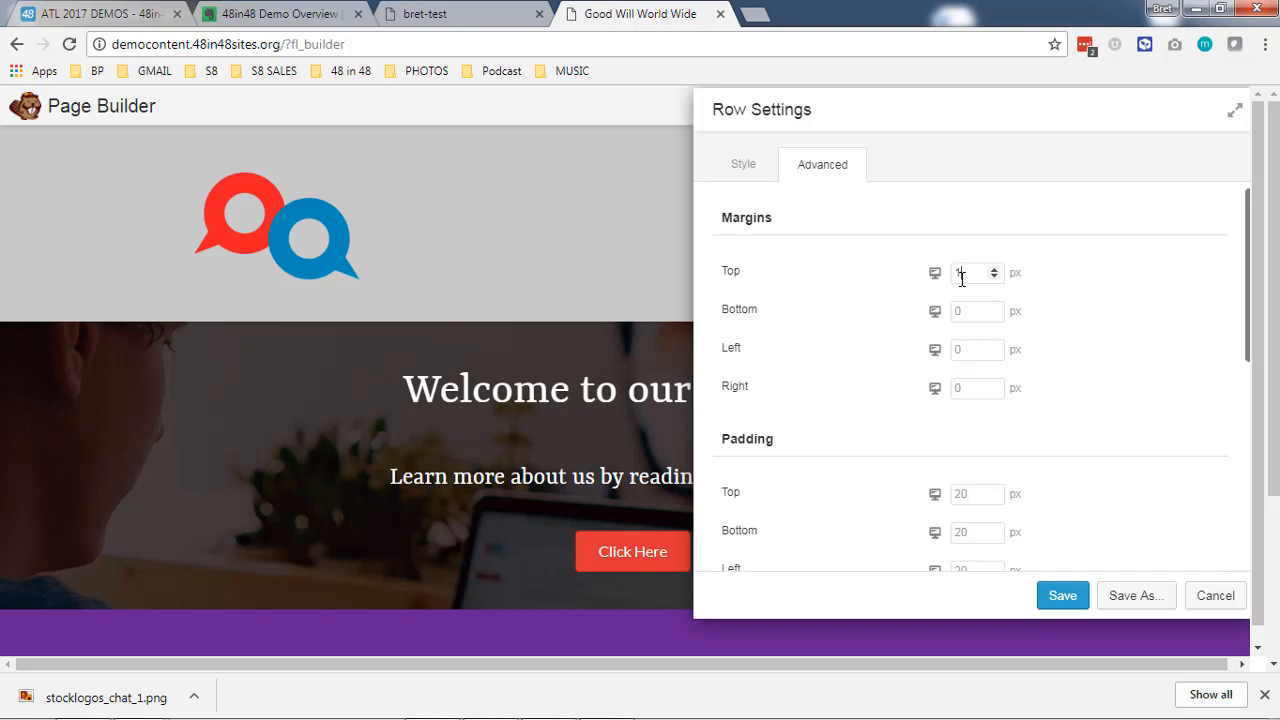
text(00)
scroll(966, 491, down, 2)
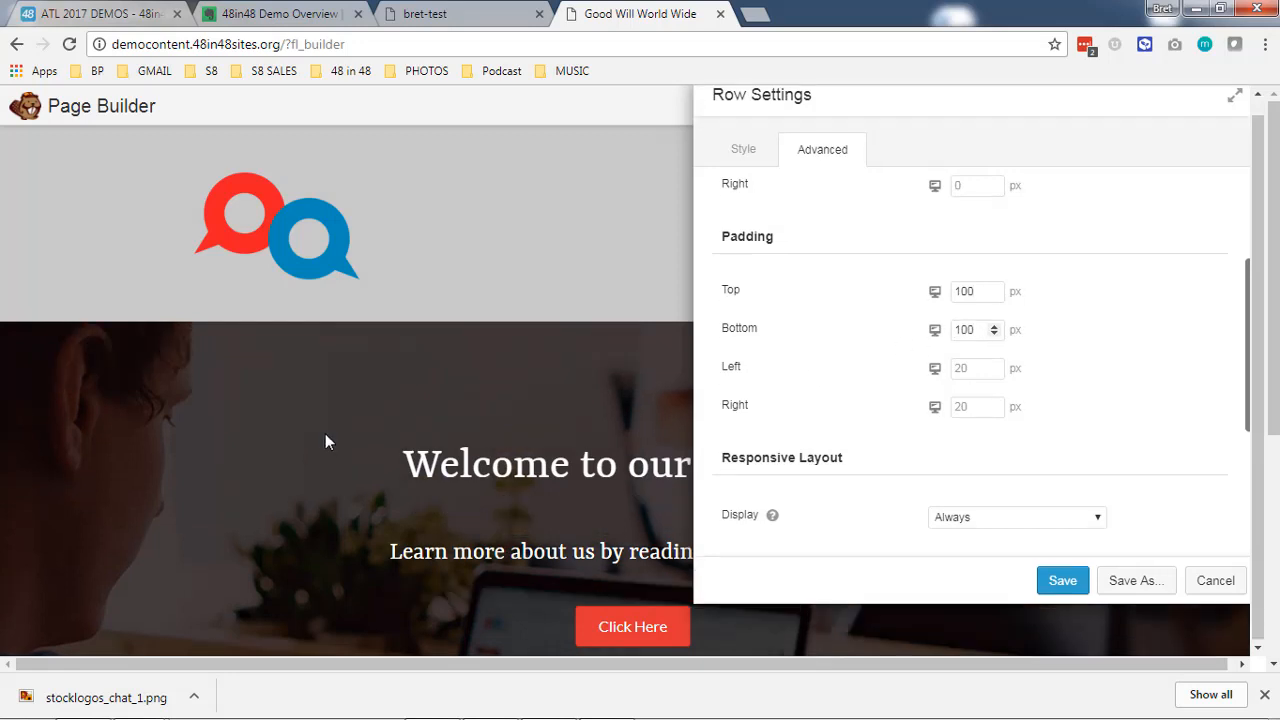
scroll(316, 445, down, 3)
scroll(317, 445, up, 2)
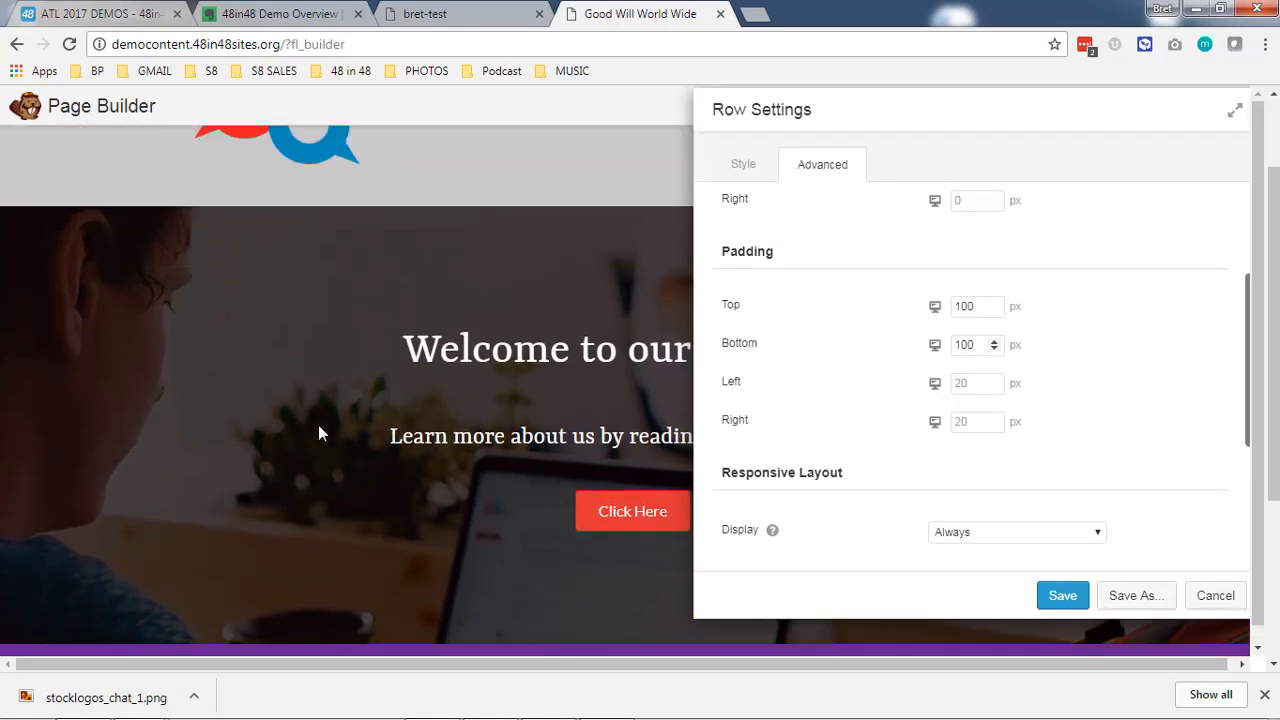
scroll(840, 370, up, 2)
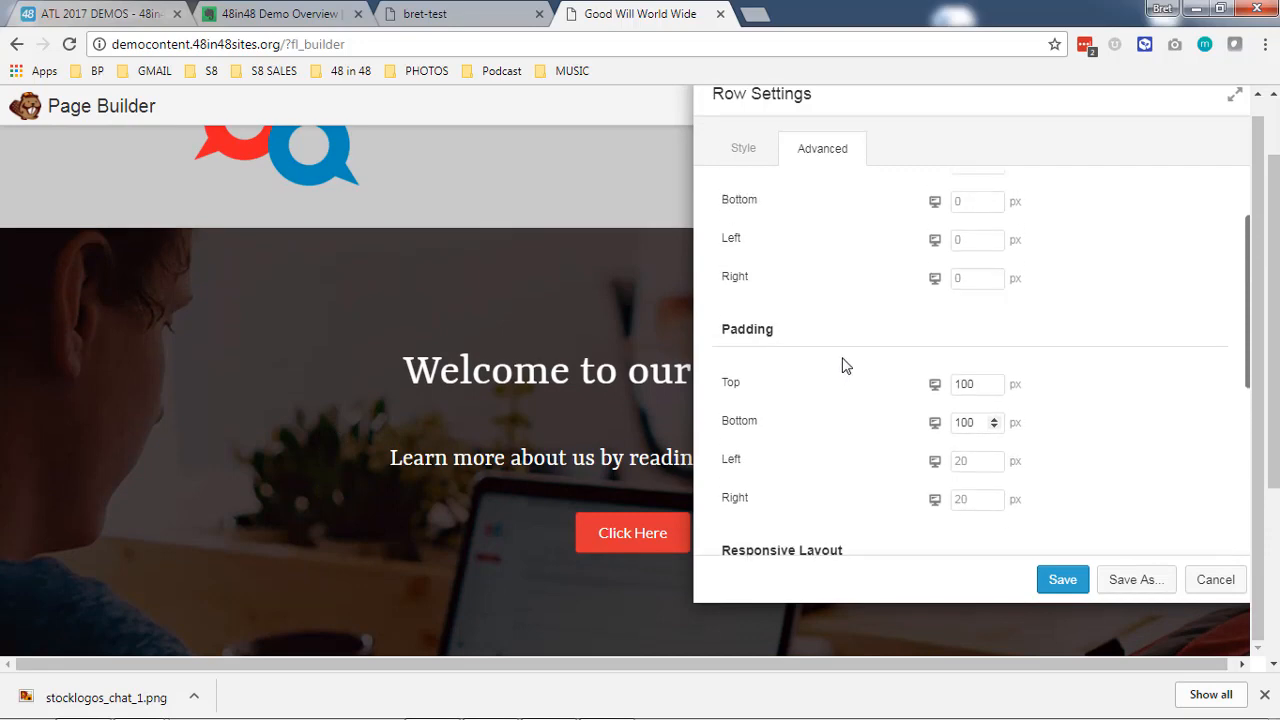
click(1060, 579)
- Add a 3 Columns row layout between the photo row and the purple footer
scroll(1082, 364, down, 3)
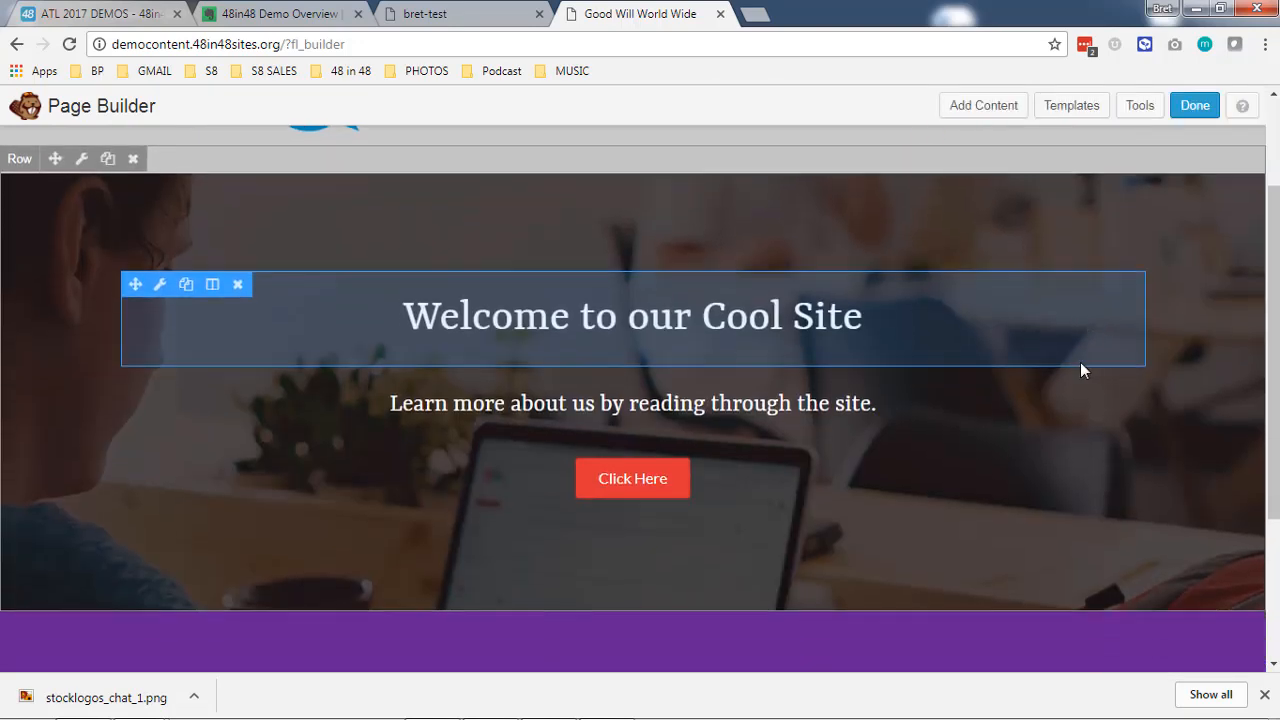
scroll(1048, 382, up, 4)
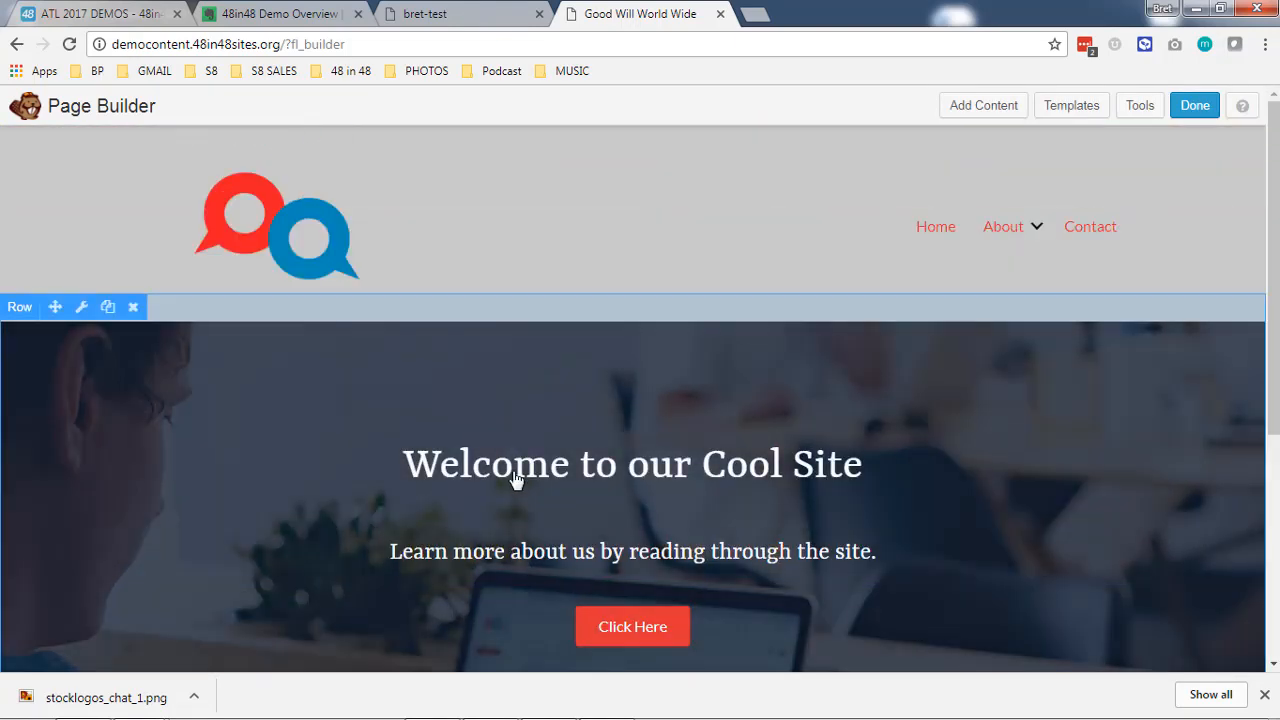
scroll(517, 483, down, 4)
scroll(819, 287, up, 4)
scroll(846, 324, down, 2)
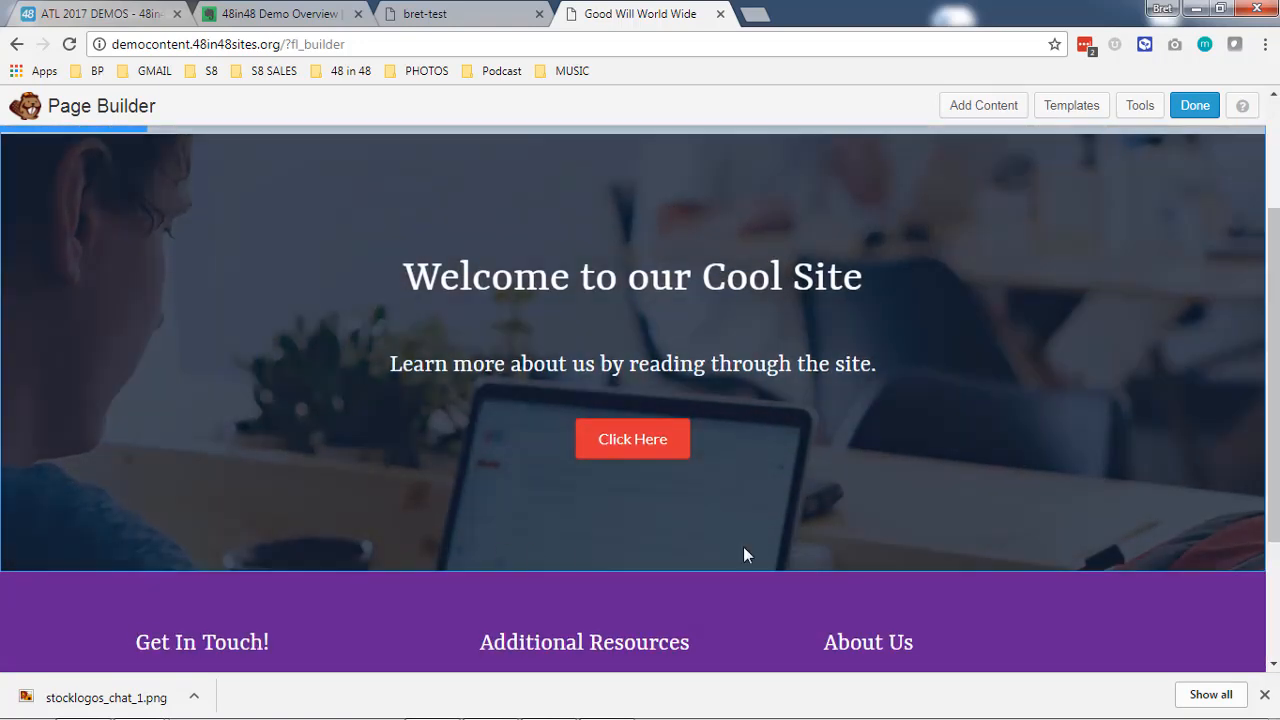
click(985, 108)
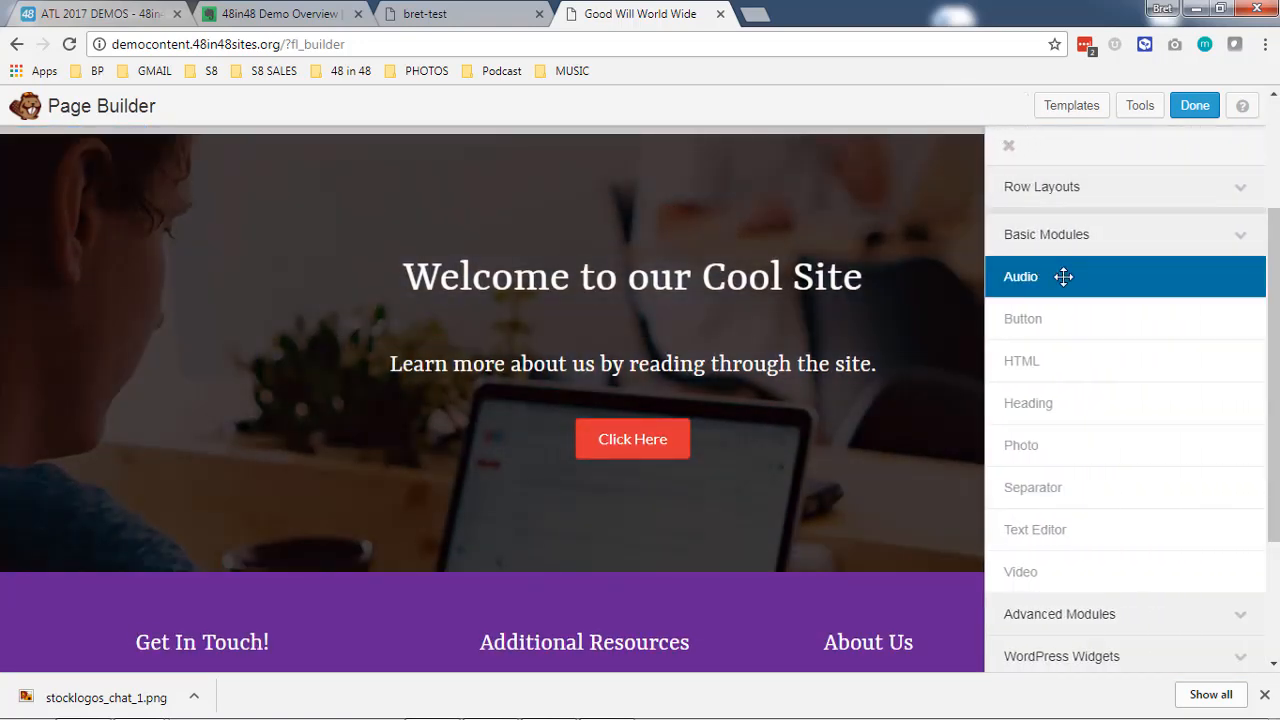
click(1092, 196)
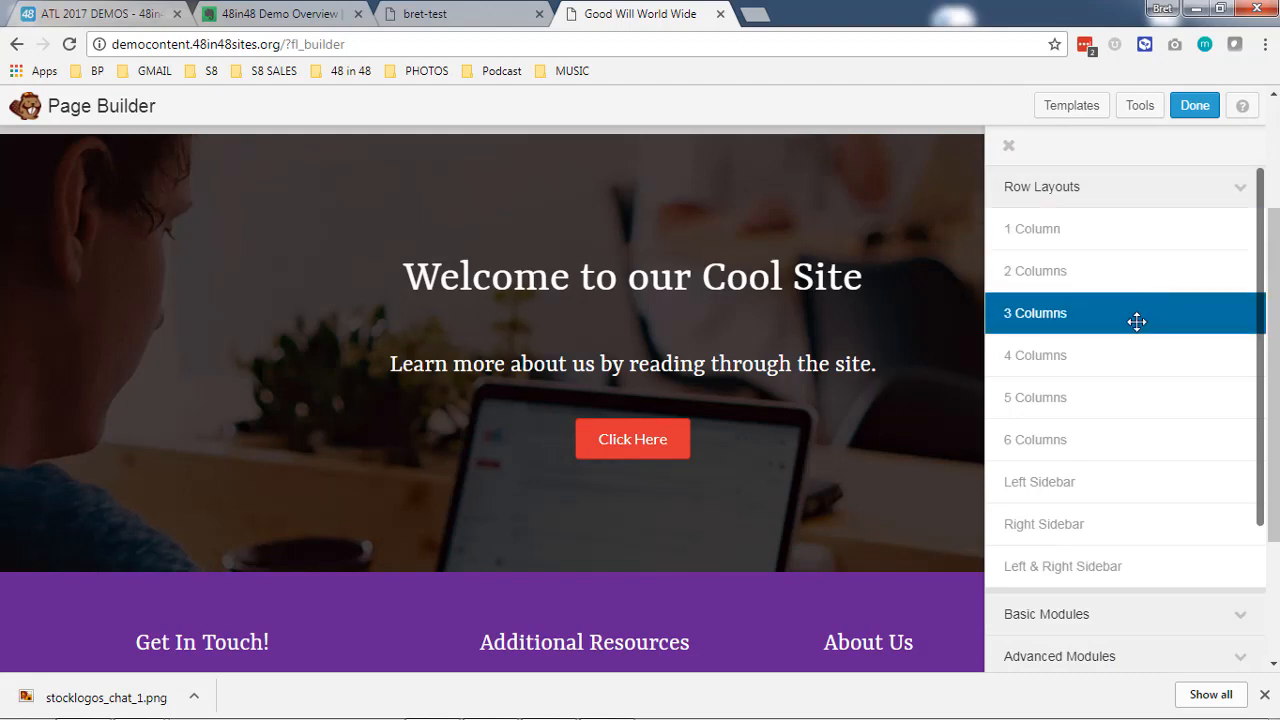
drag(1176, 308, 532, 395)
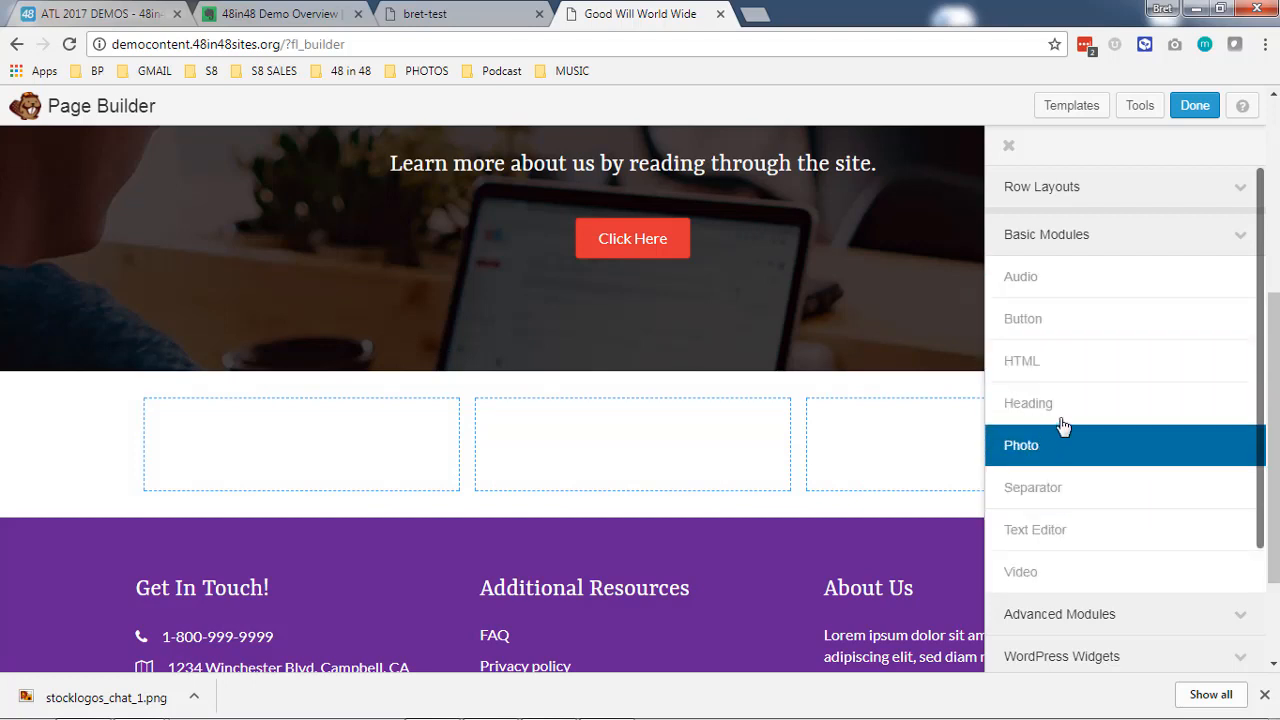
- Add a Heading module reading "Who We Are" to the first column of the three-column row and save it
drag(1091, 402, 285, 452)
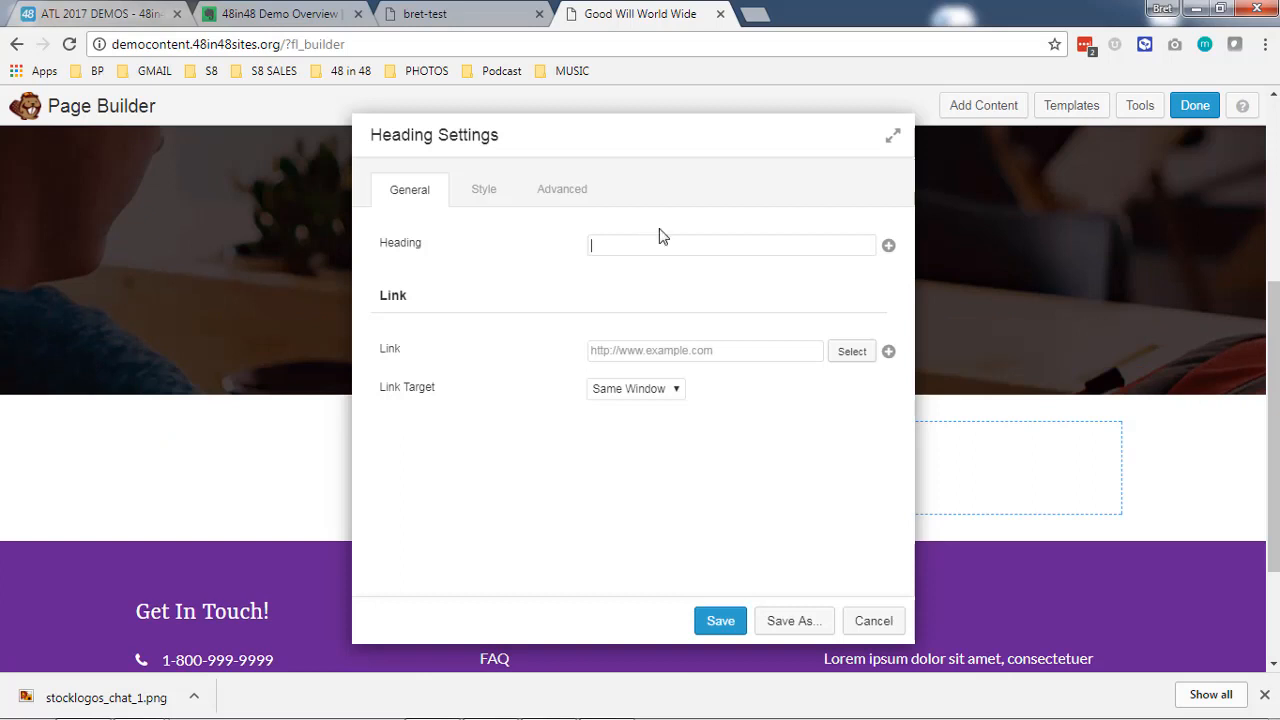
text(Who We Are)
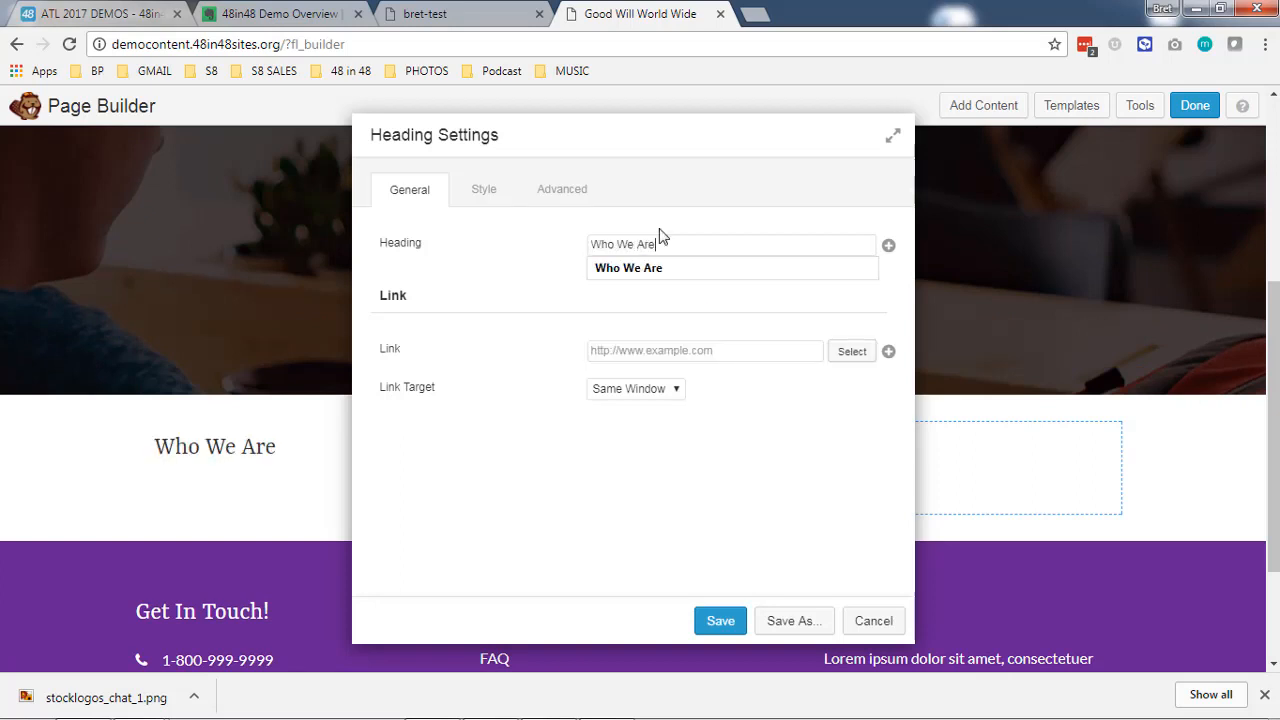
click(724, 624)
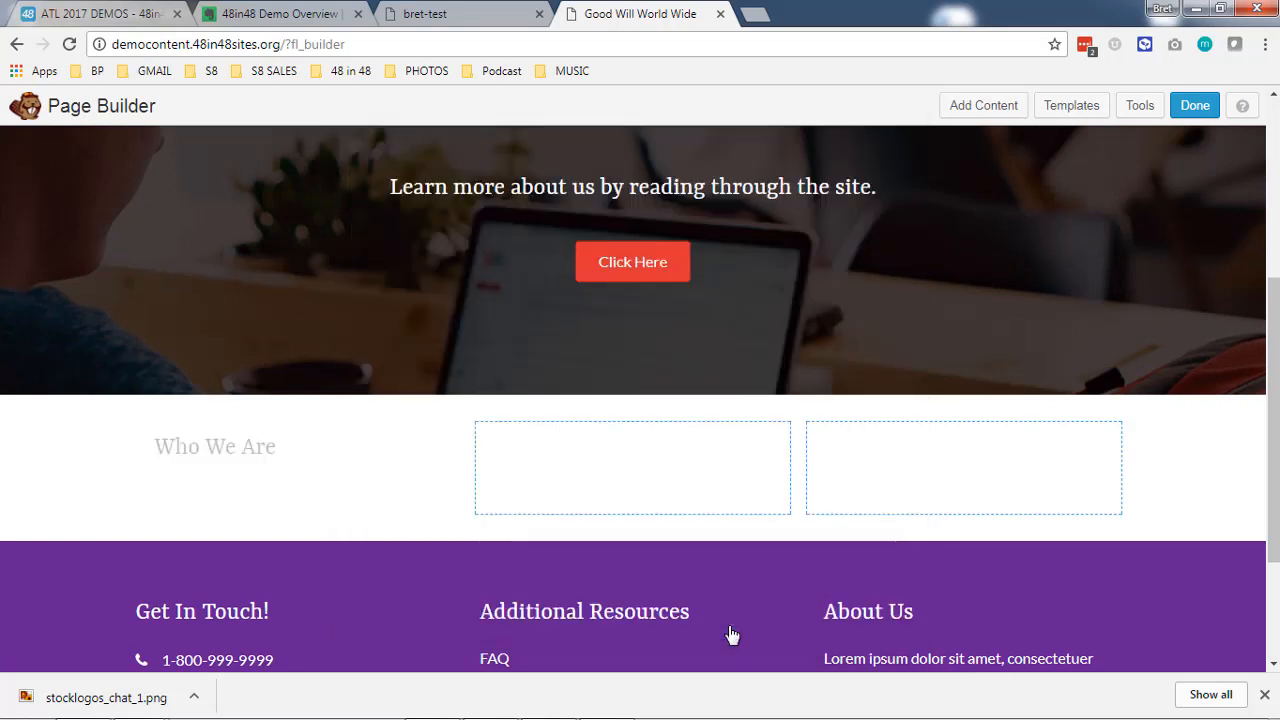
- Duplicate the "Who We Are" heading, move the copy to the second column and change its text to "Who We Serve"
click(204, 432)
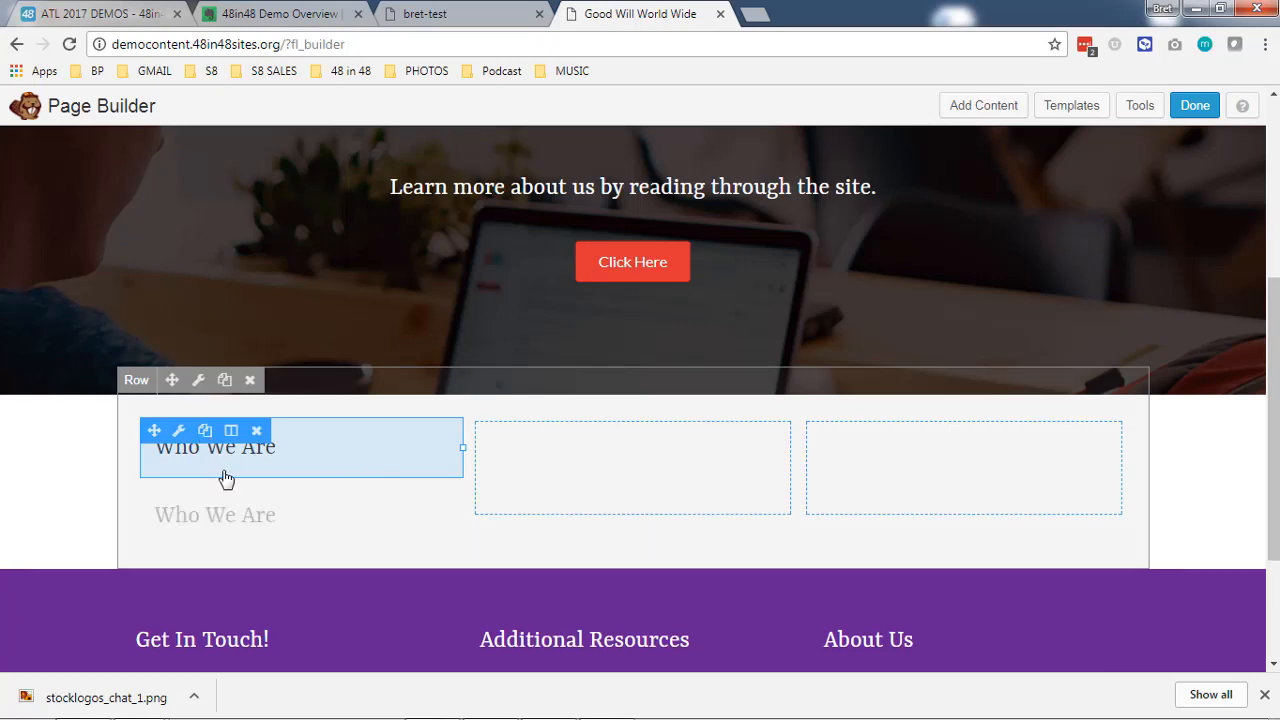
drag(172, 510, 593, 468)
click(610, 462)
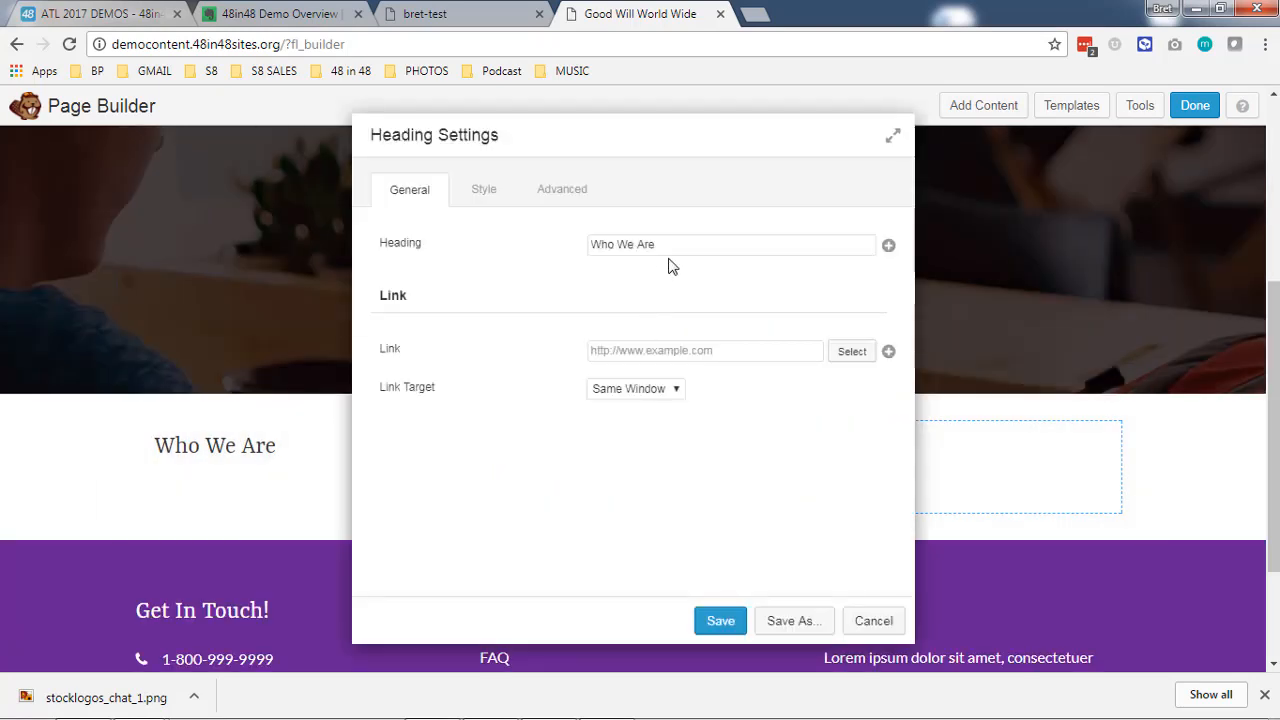
click(423, 240)
text(Who We Serve)
click(720, 620)
- Duplicate the "Who We Serve" heading, move the copy to the third column and change its text to "Contact Us"
mouse_move(557, 466)
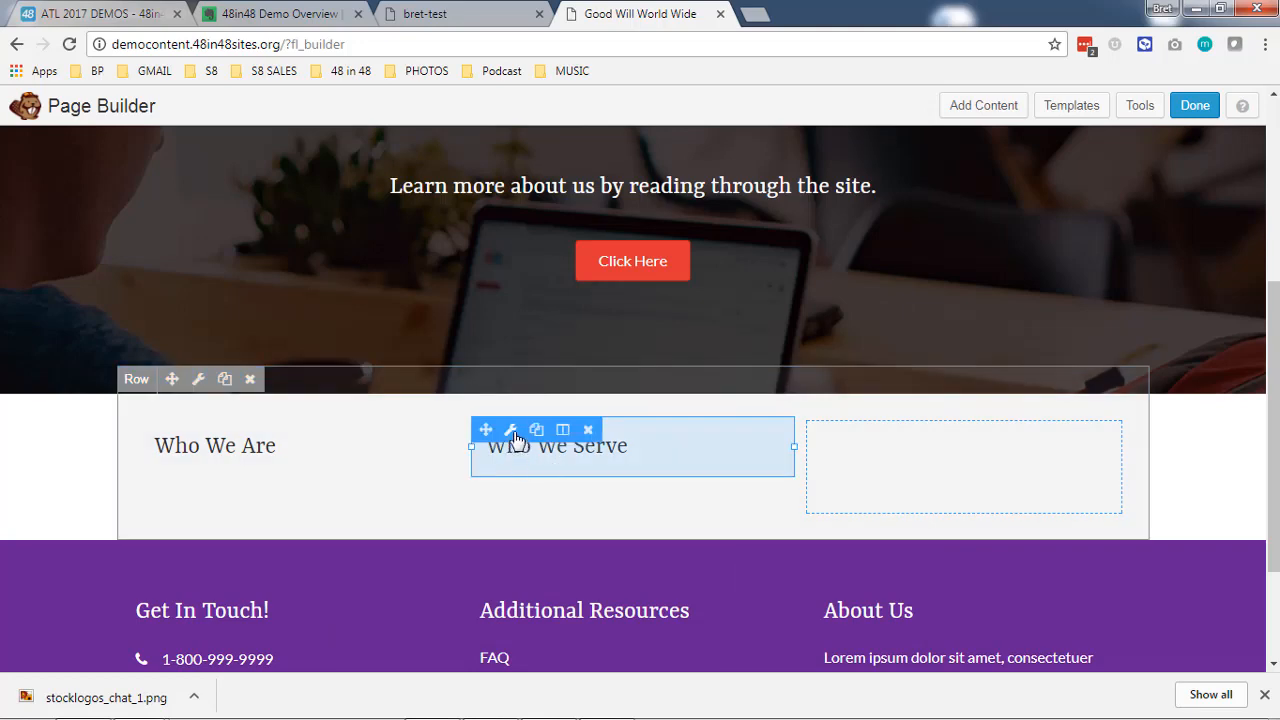
click(536, 429)
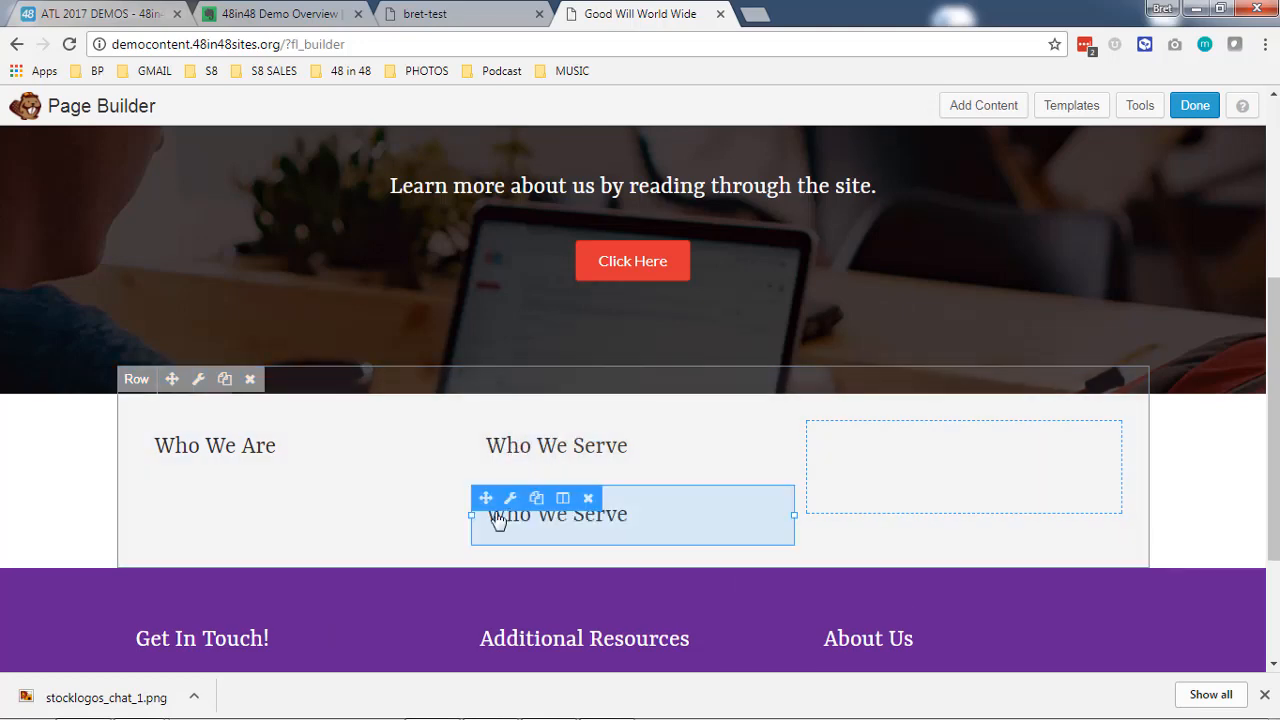
drag(489, 498, 891, 455)
click(891, 455)
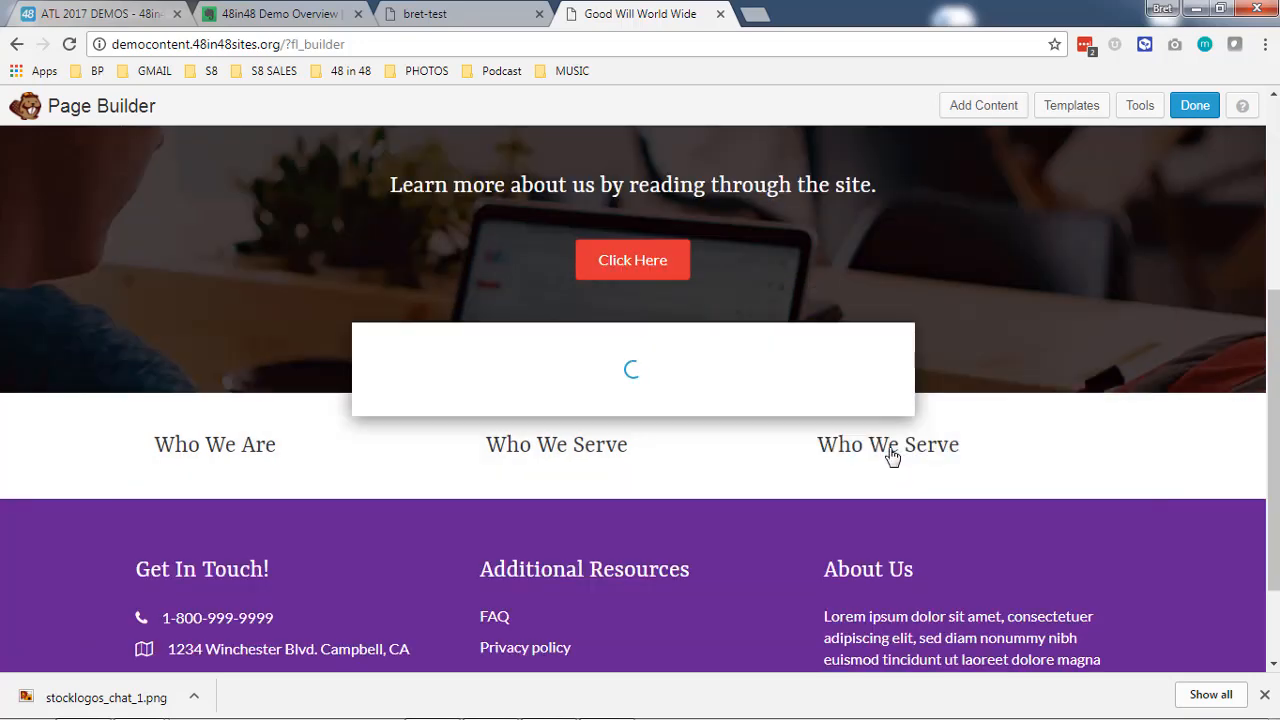
drag(694, 245, 407, 228)
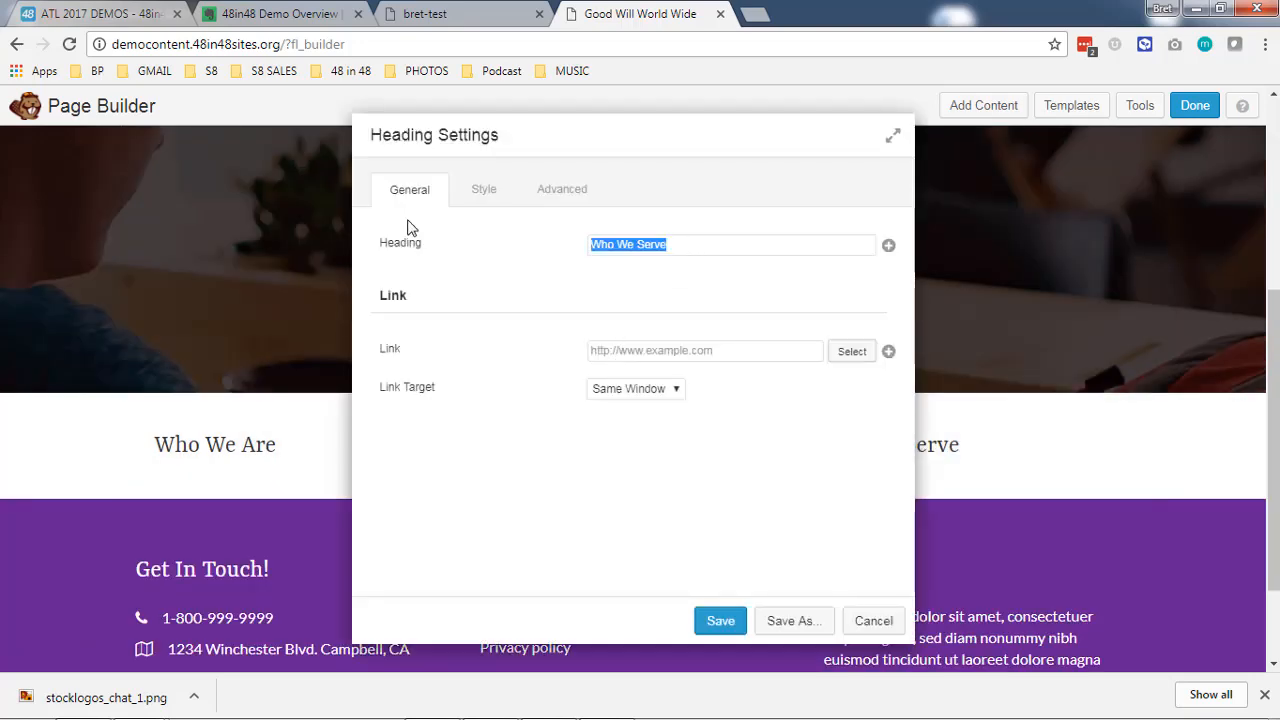
text(Contact Us)
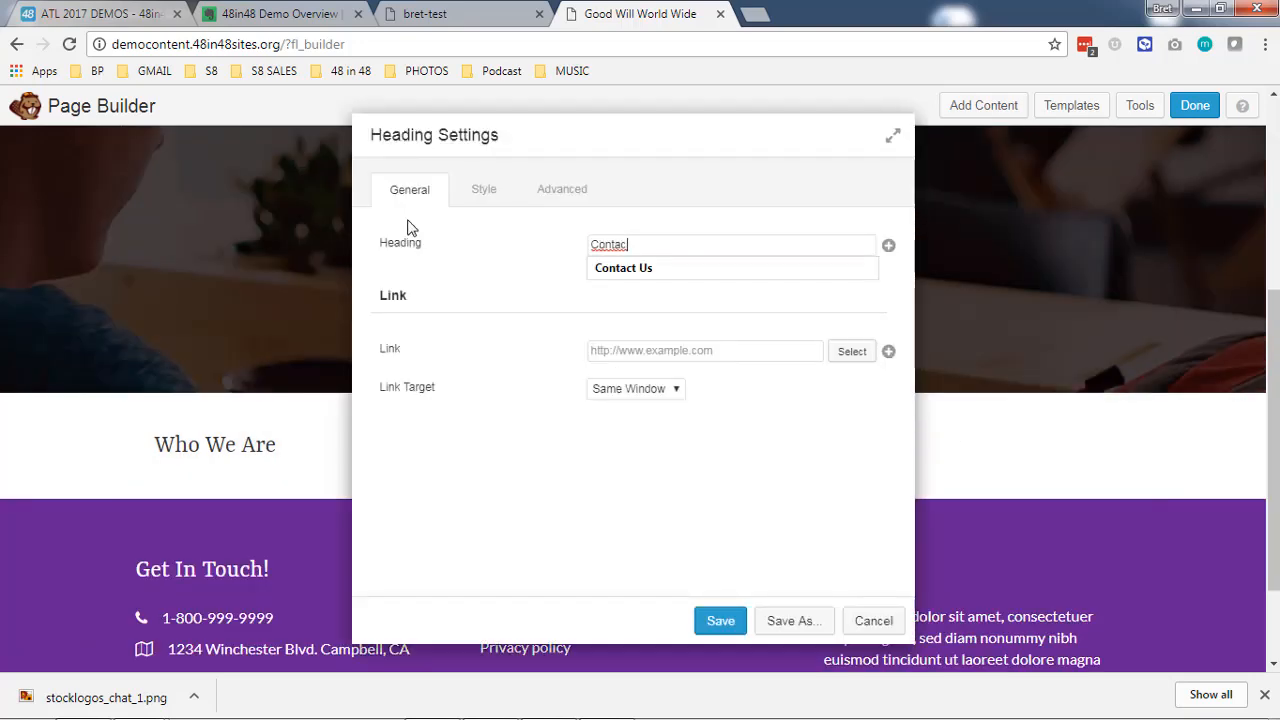
click(712, 620)
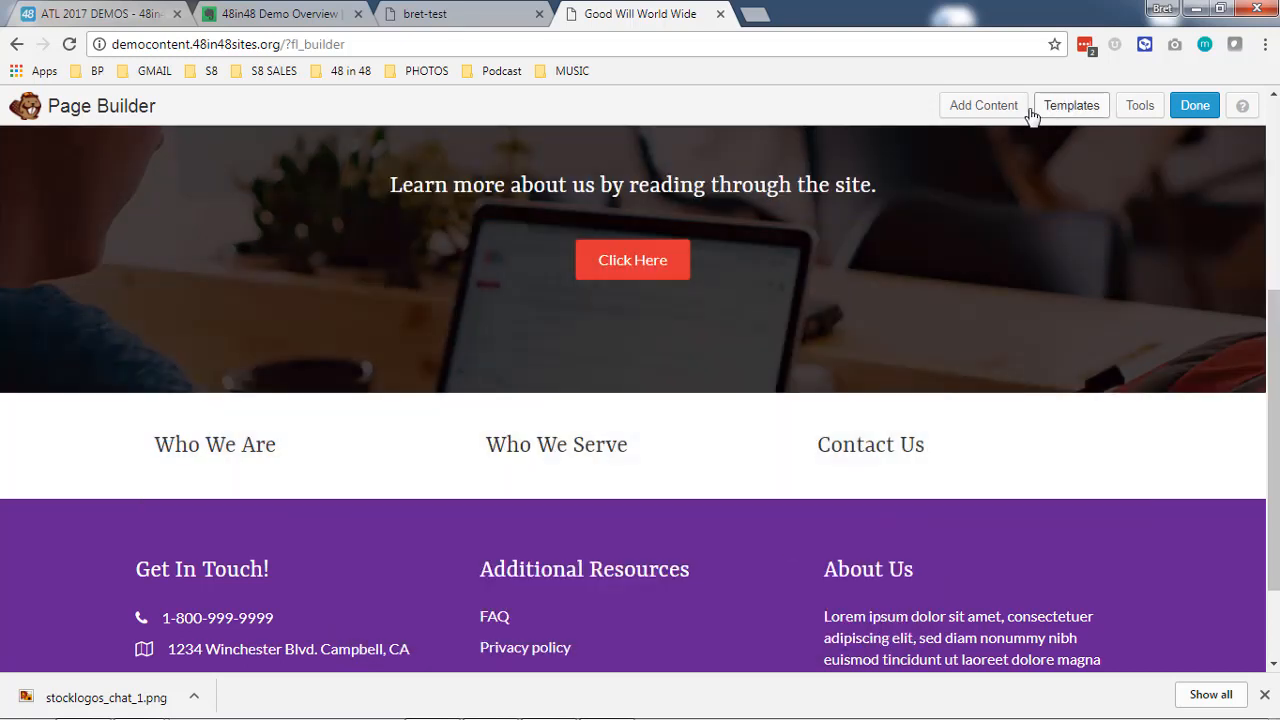
- Add a Text Editor module below the "Who We Are" heading with the text "This is our first bucket of text" and save it
click(990, 106)
drag(1023, 529, 206, 531)
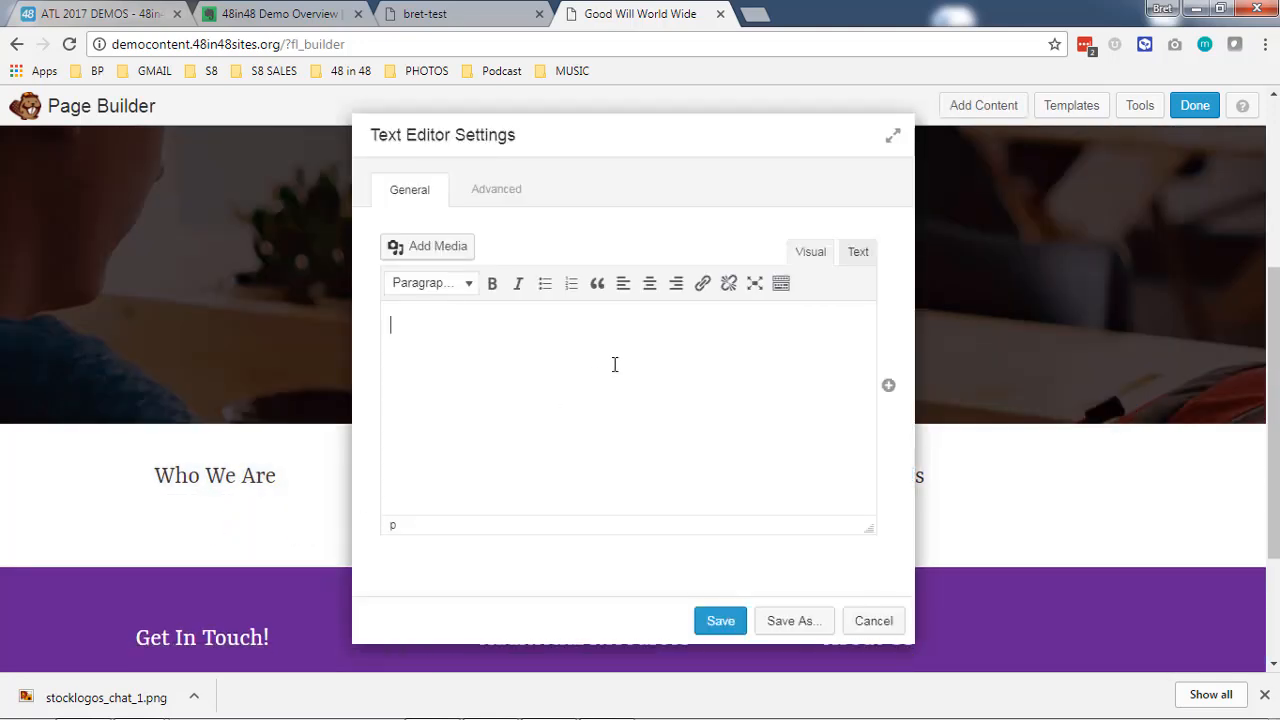
text(This is our first bucket of text)
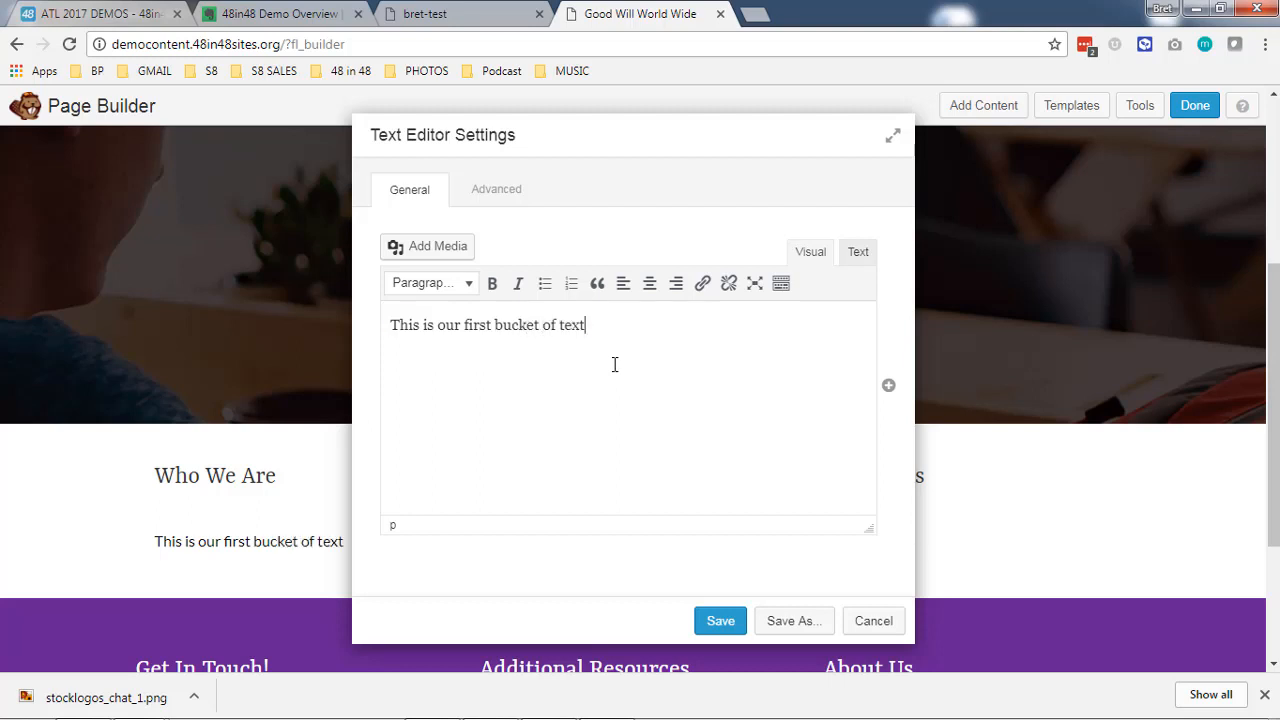
key(ctrl+a)
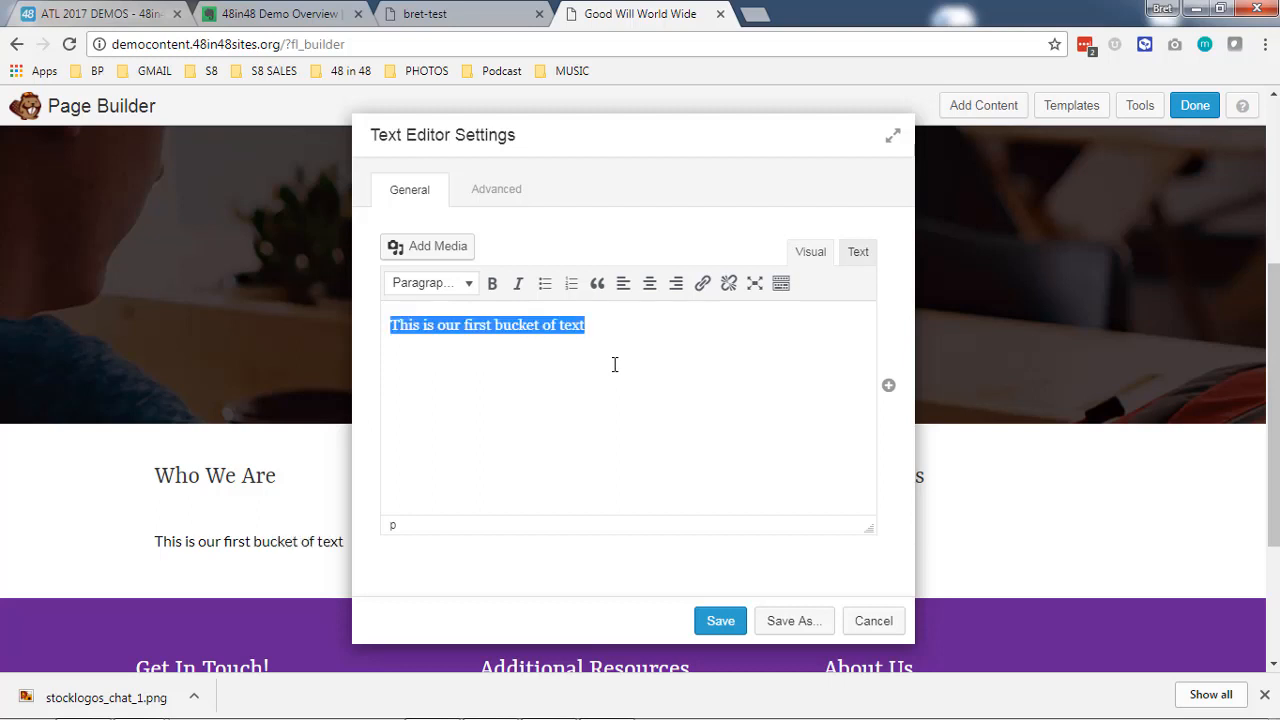
click(729, 628)
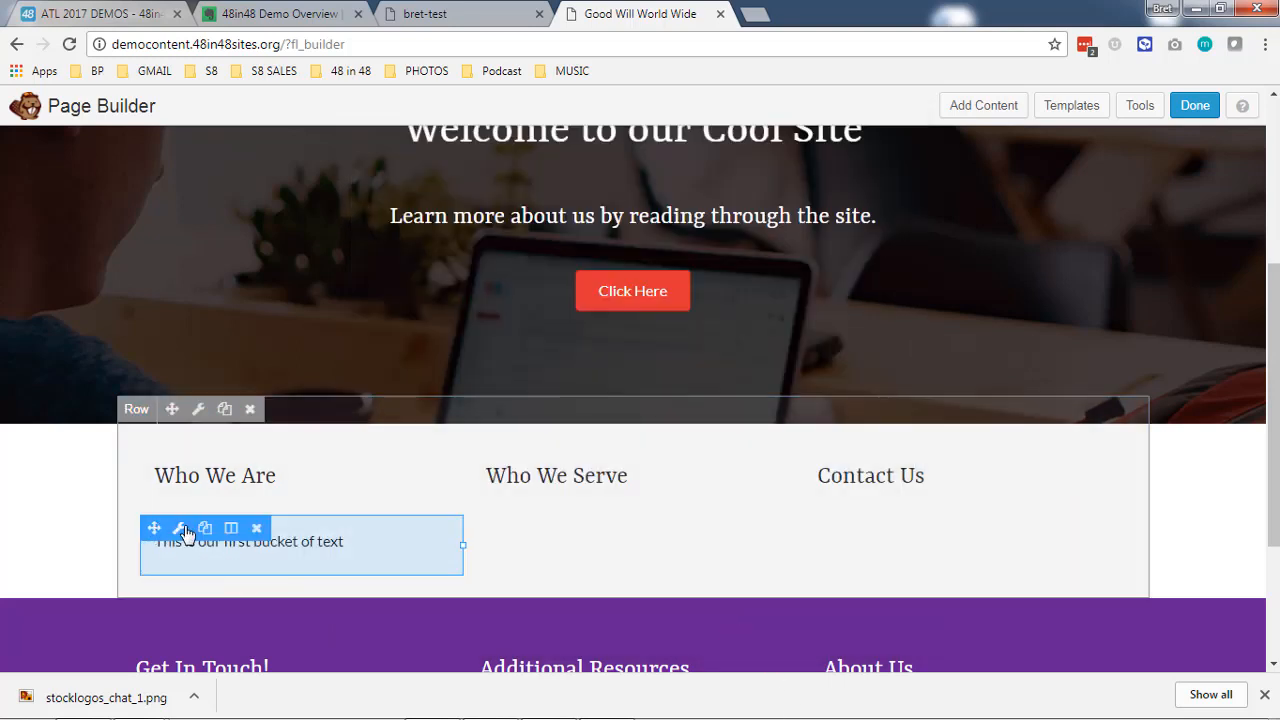
- Duplicate the "This is our first bucket of text" module into the second and third columns, below their headings
click(206, 529)
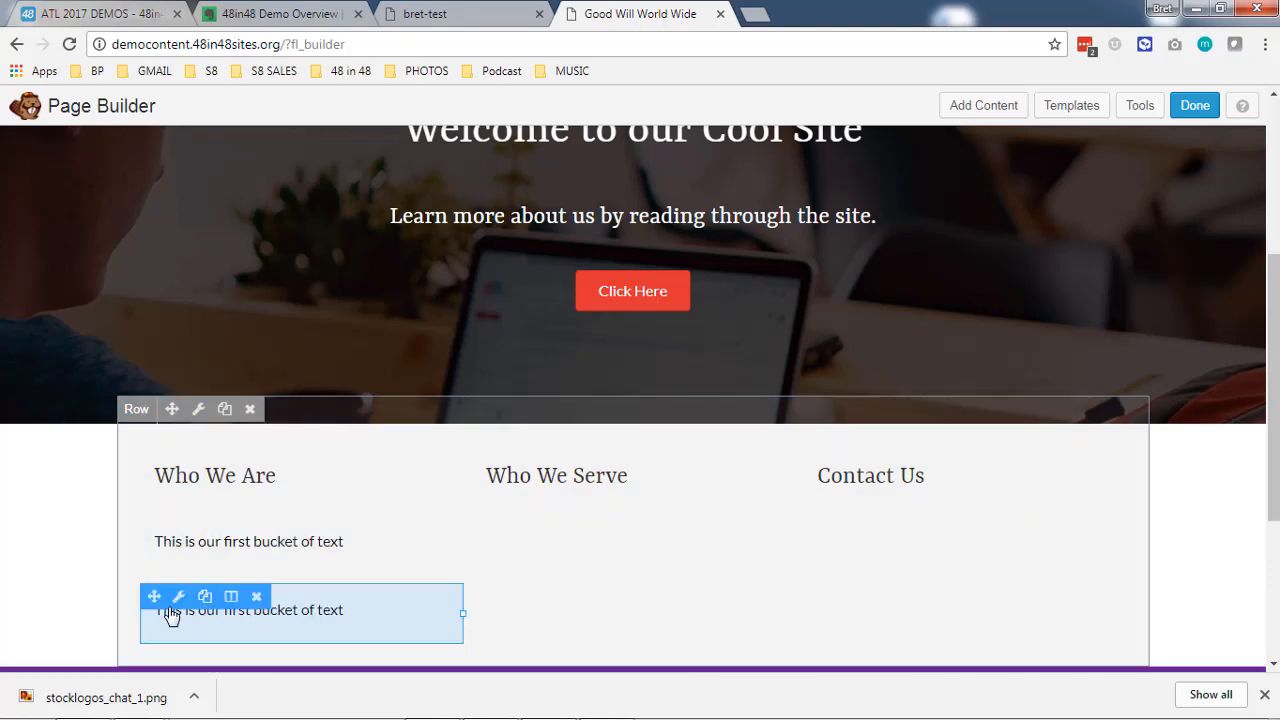
drag(157, 597, 528, 460)
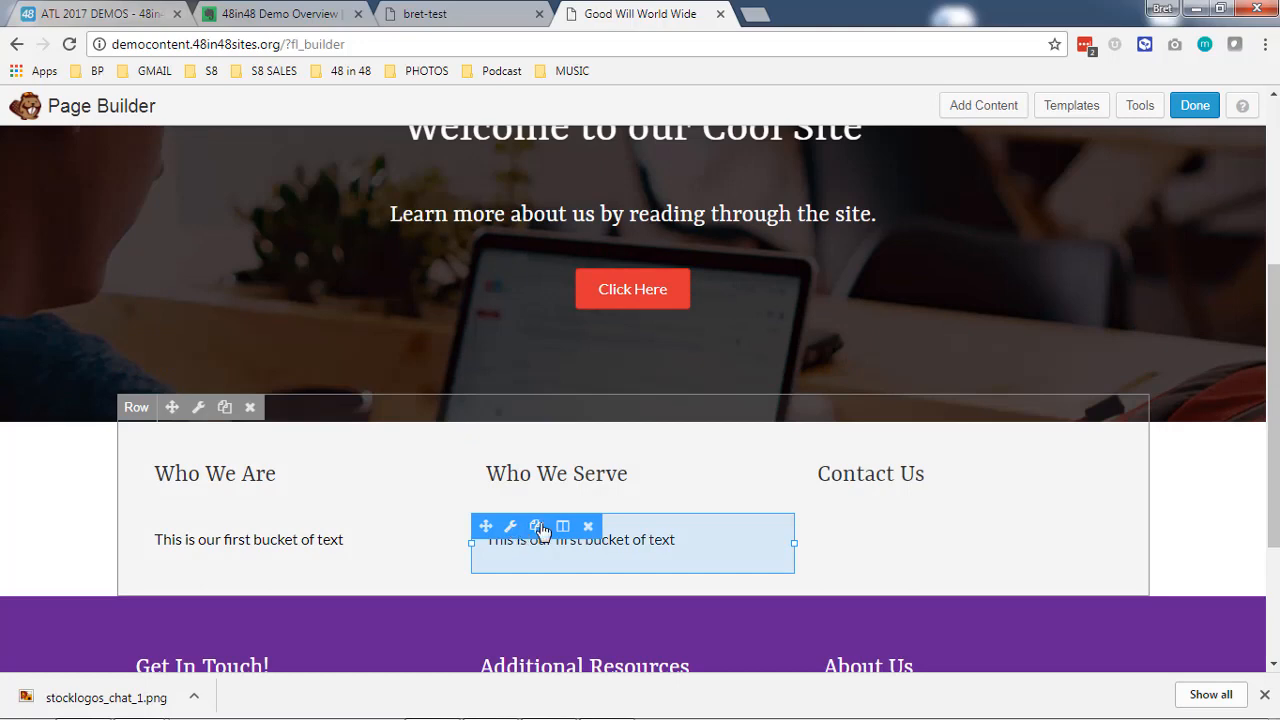
click(537, 527)
drag(486, 527, 914, 537)
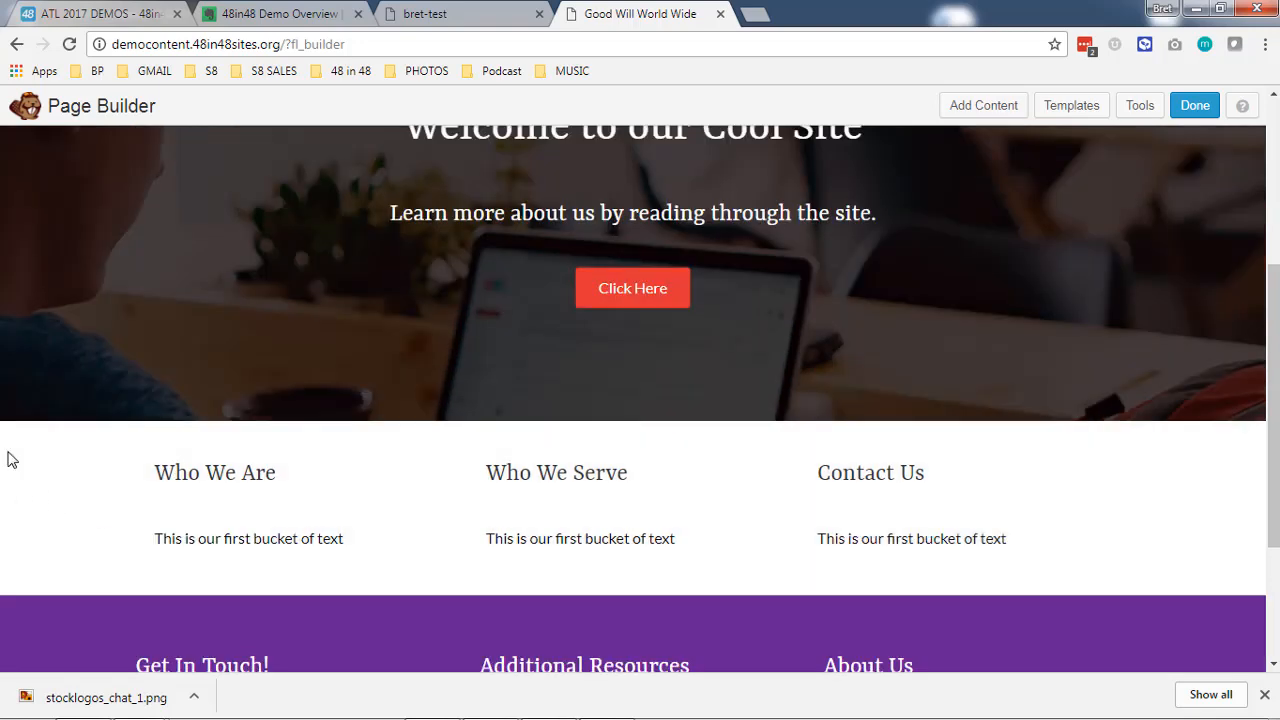
- Add a Photo module between the "Who We Are" heading and its text, using POST1.jpg from the media library
scroll(10, 459, down, 1)
click(983, 105)
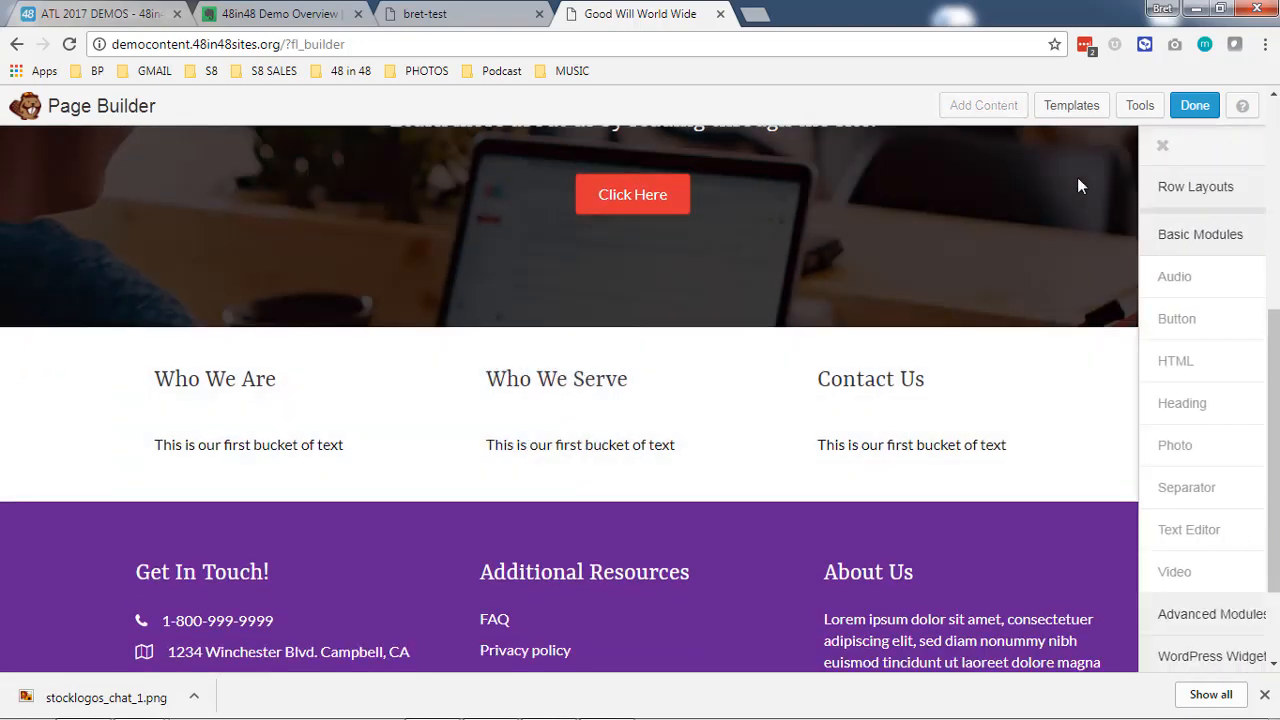
drag(1094, 443, 257, 463)
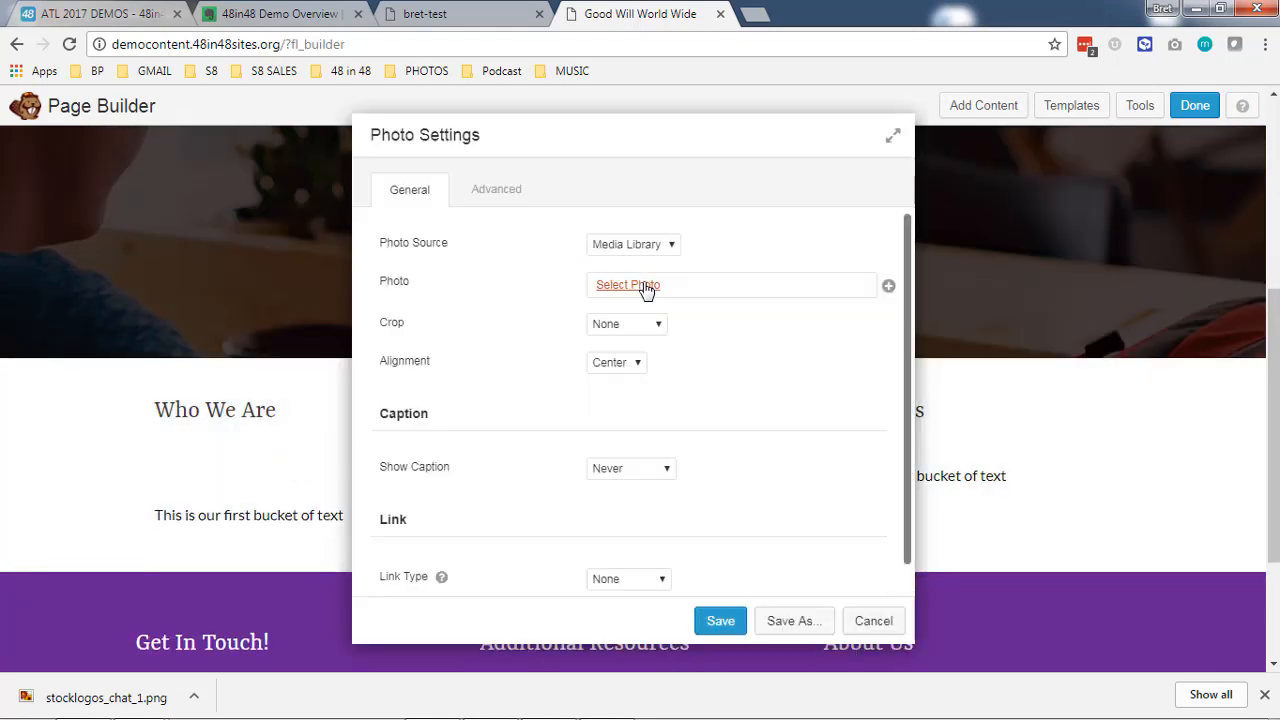
click(645, 287)
click(553, 327)
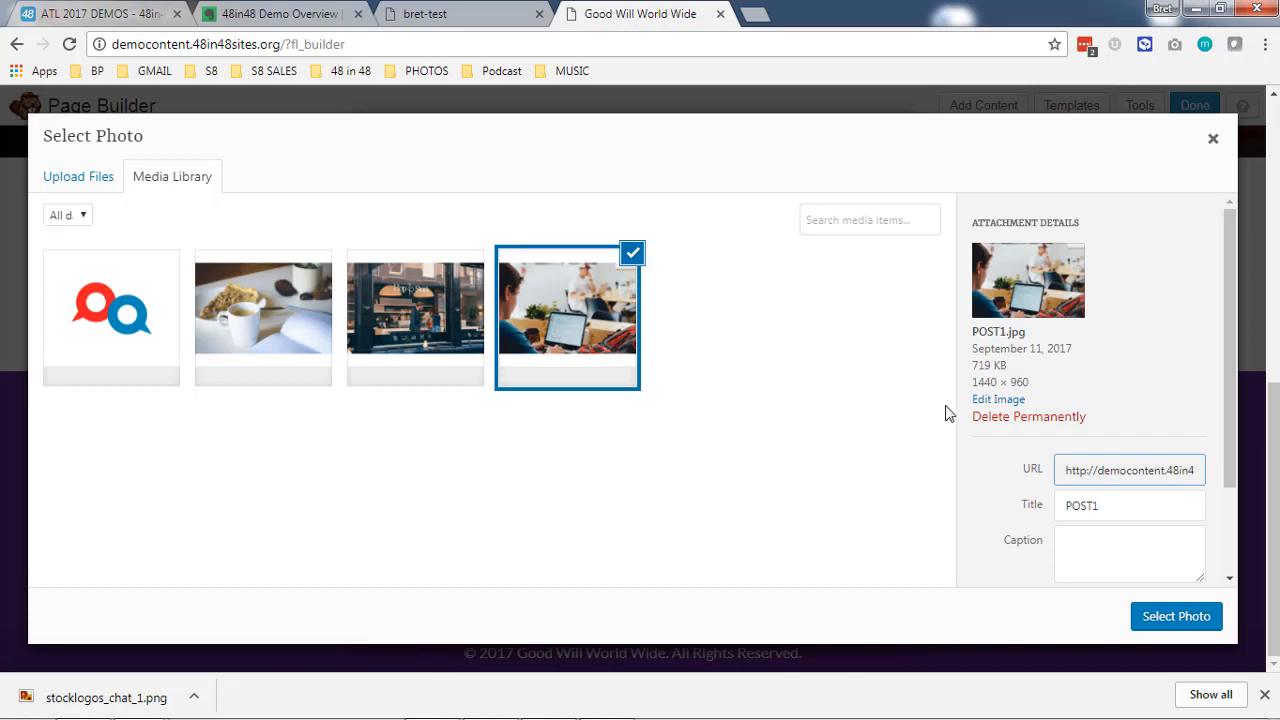
click(1176, 617)
- Set the new photo's size to Medium - 300 x 200 and save the module
click(745, 305)
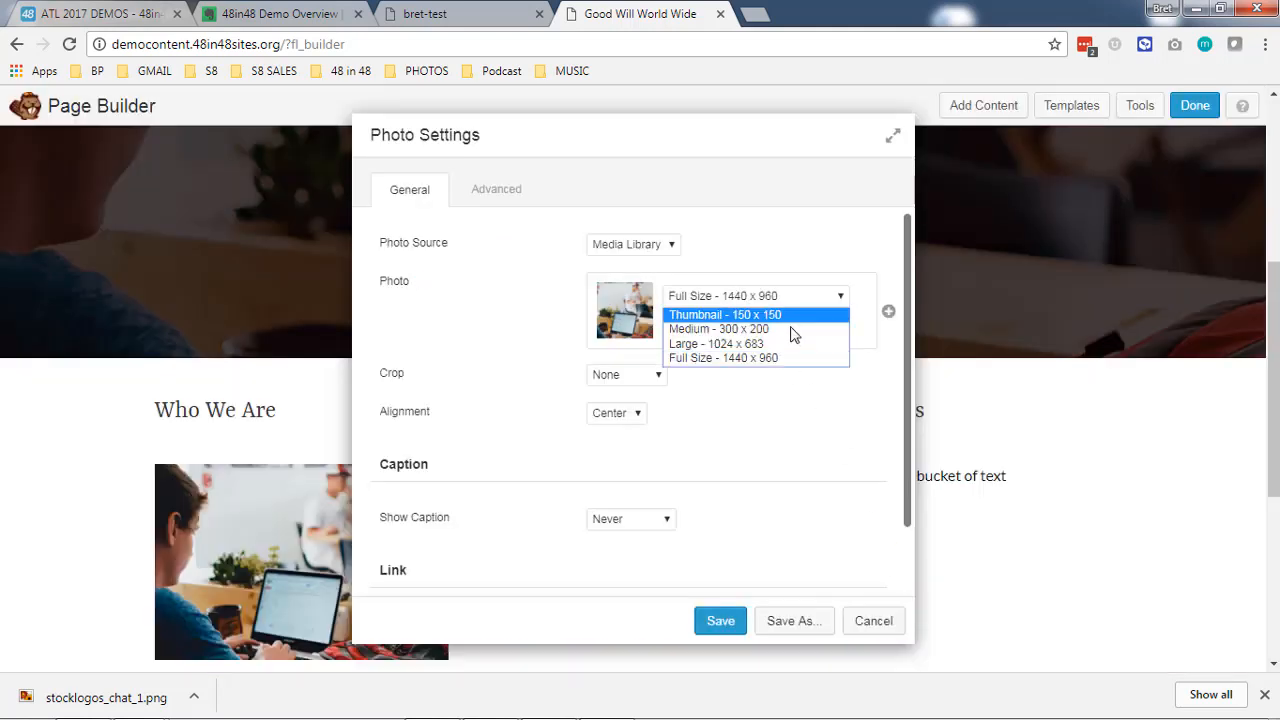
click(790, 331)
drag(690, 158, 864, 140)
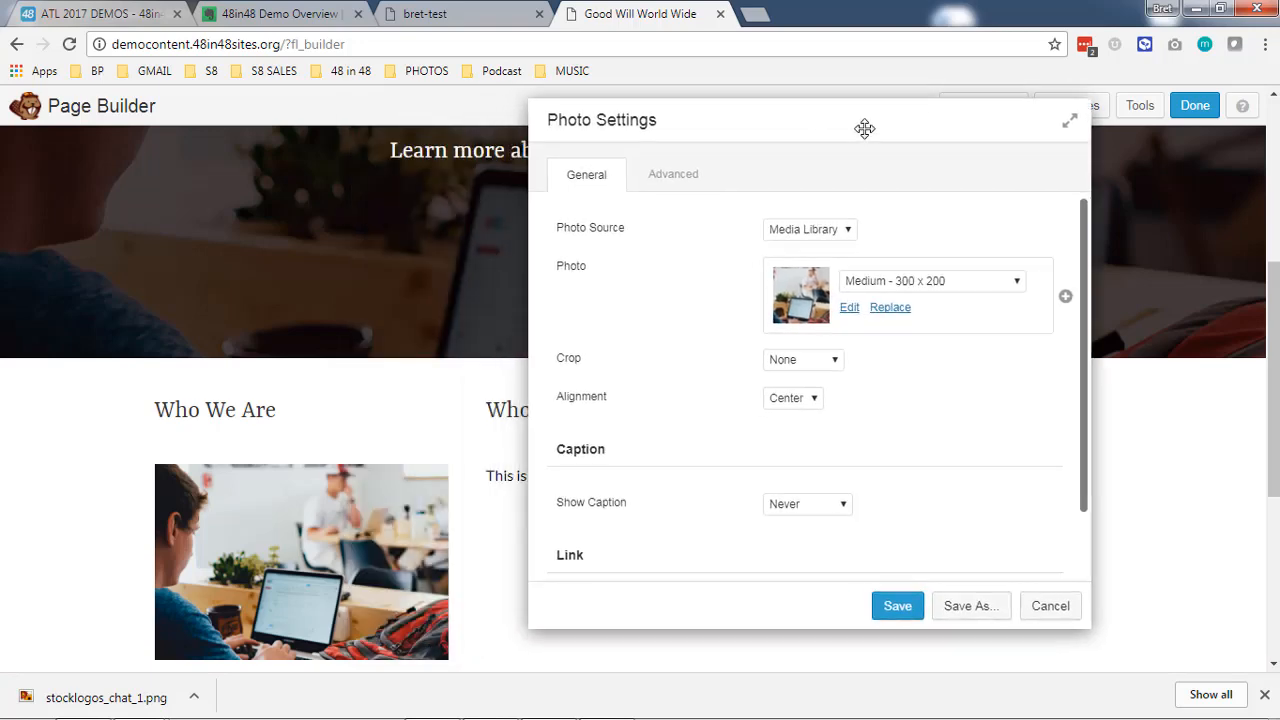
click(898, 606)
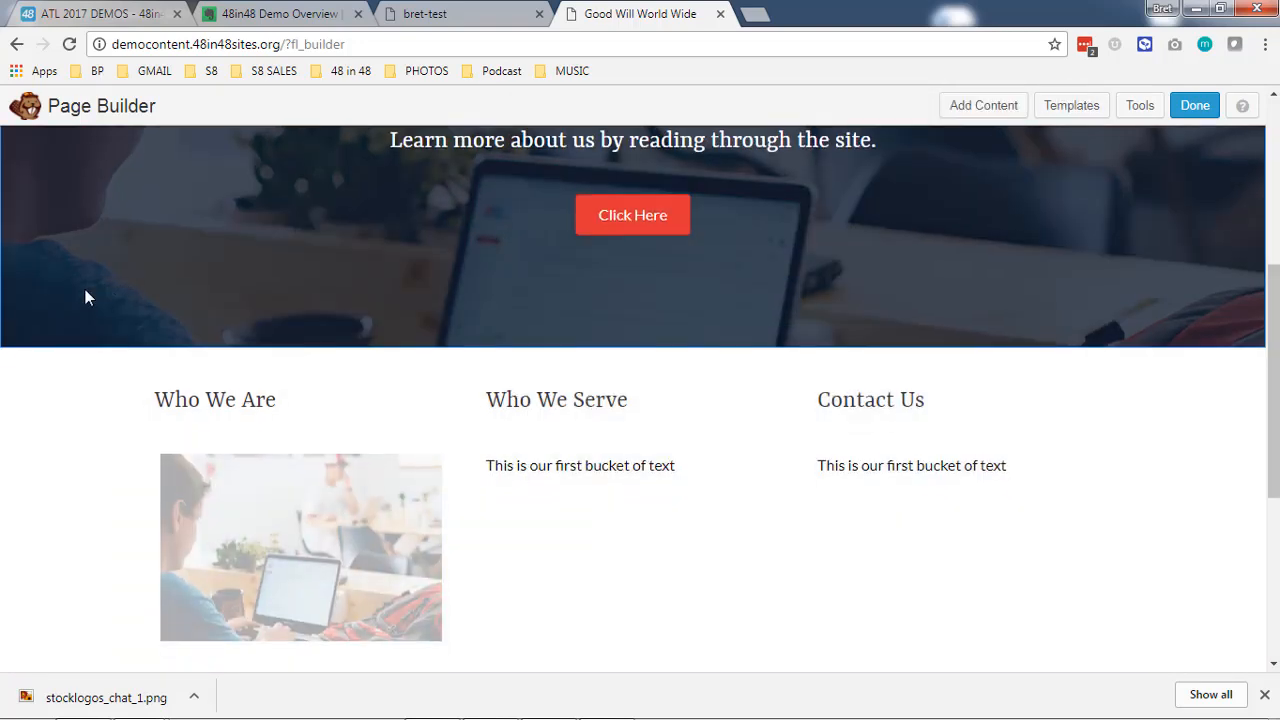
- Duplicate the photo and place copies below the "Who We Serve" and "Contact Us" headings
scroll(86, 294, down, 2)
click(202, 278)
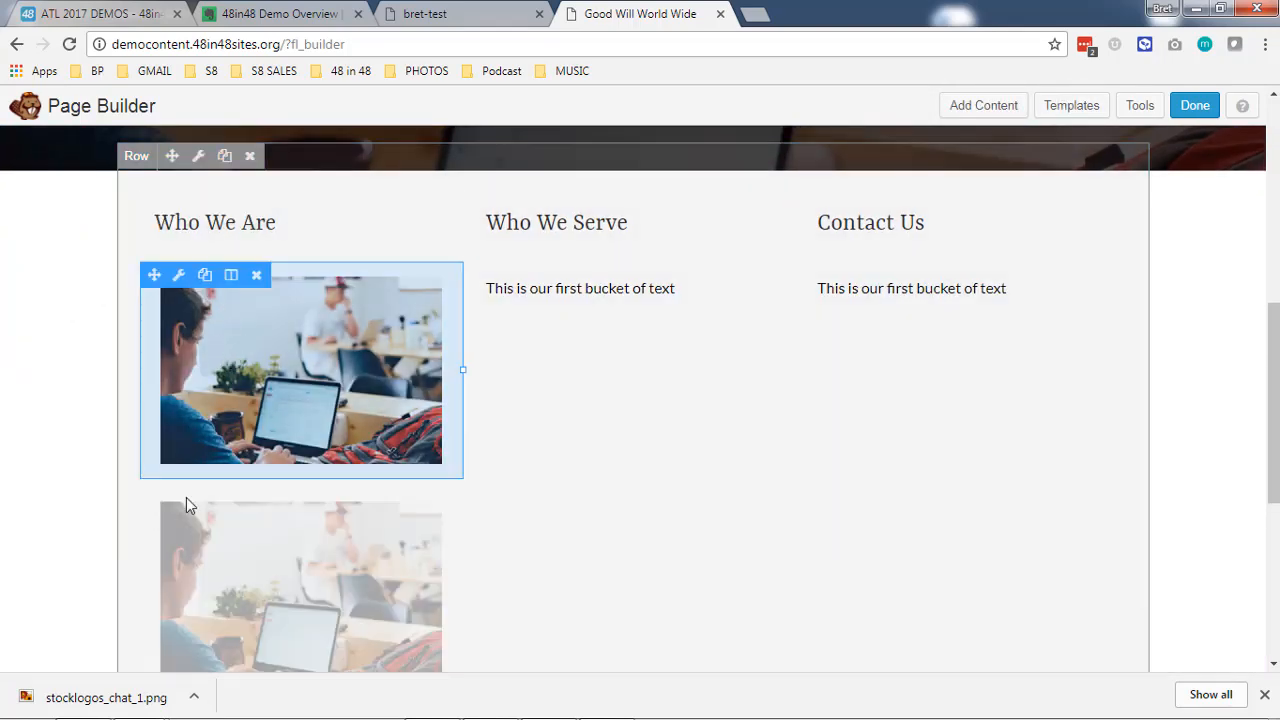
drag(160, 499, 579, 290)
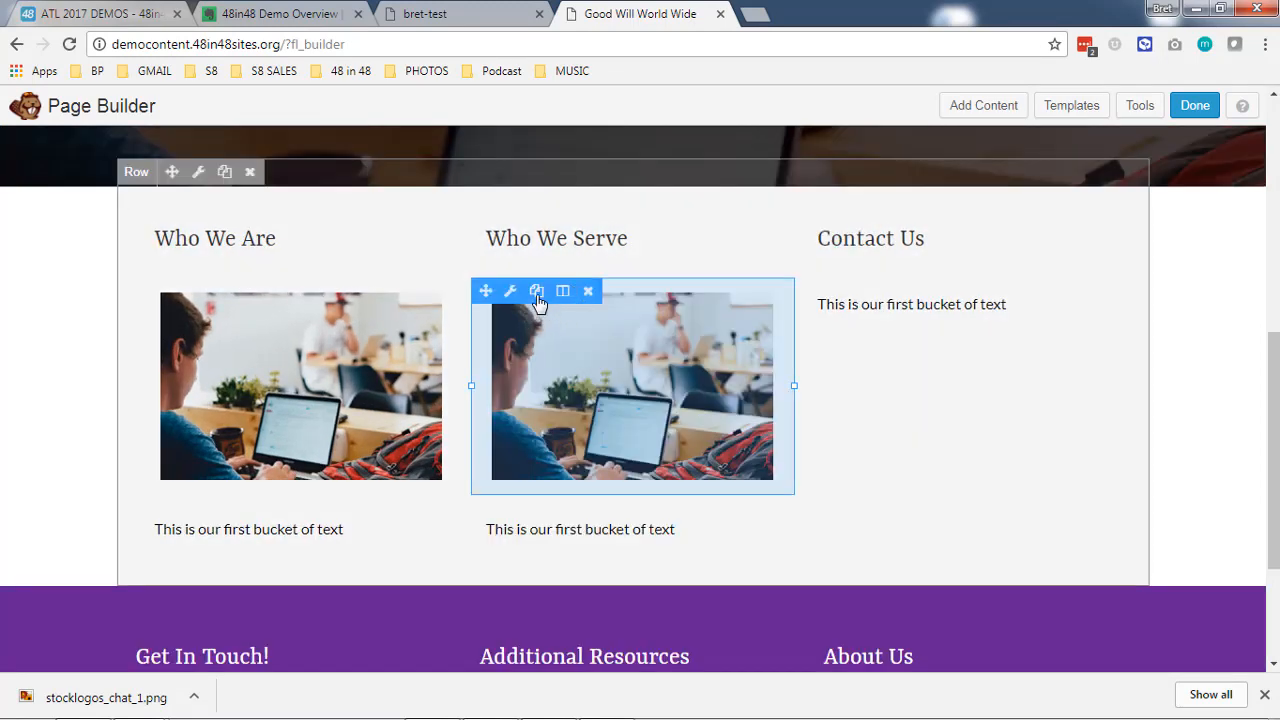
click(537, 292)
drag(494, 517, 930, 303)
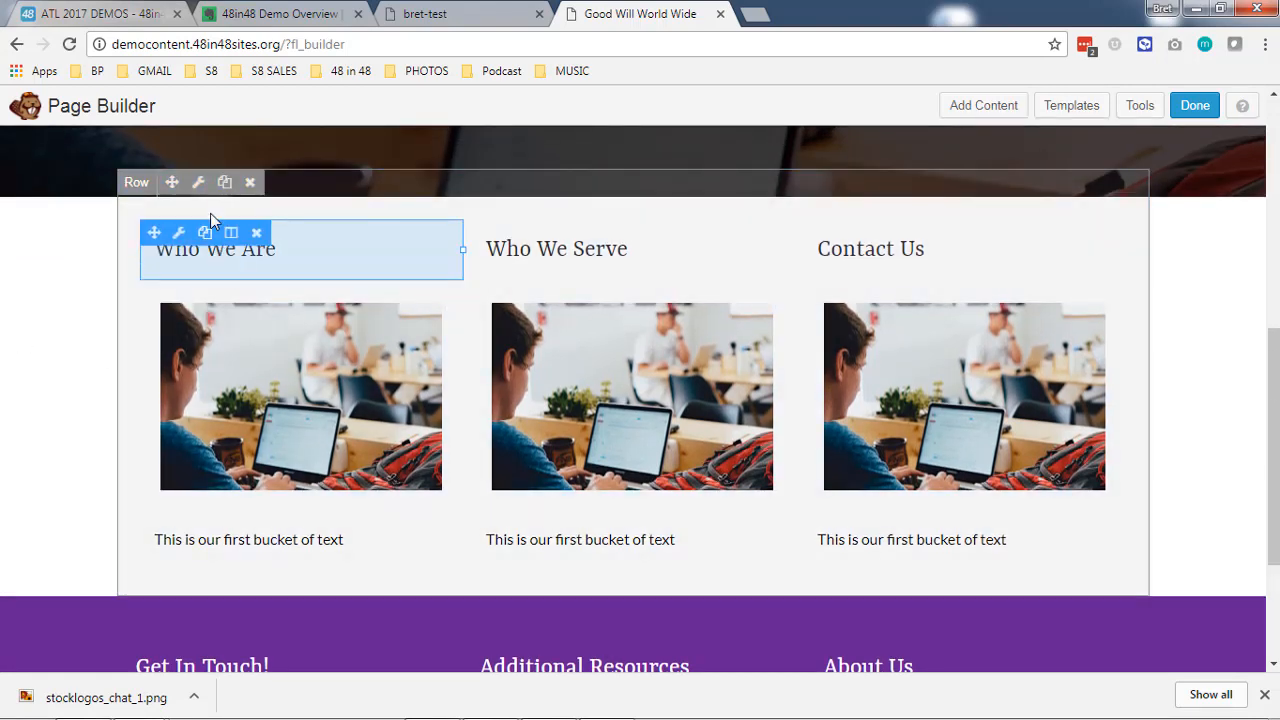
- Set the three-column row's width to Full Width with a Fixed content width and save it
click(199, 187)
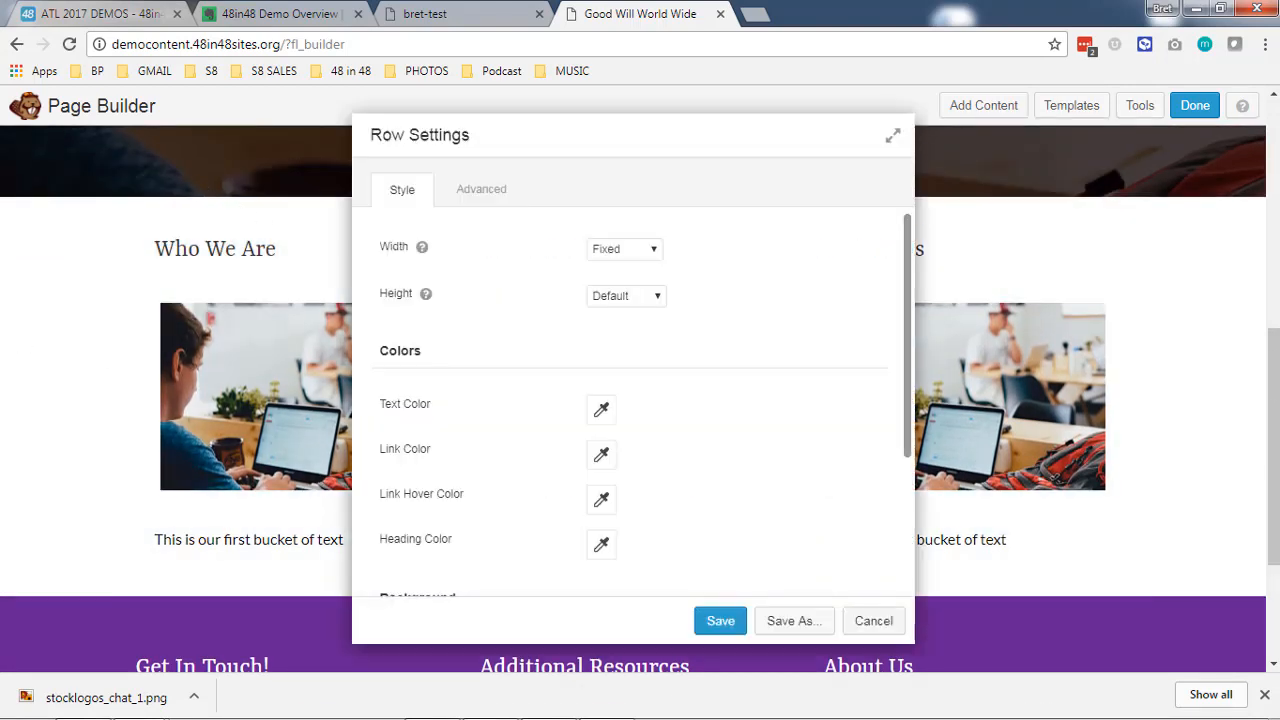
click(622, 250)
click(618, 283)
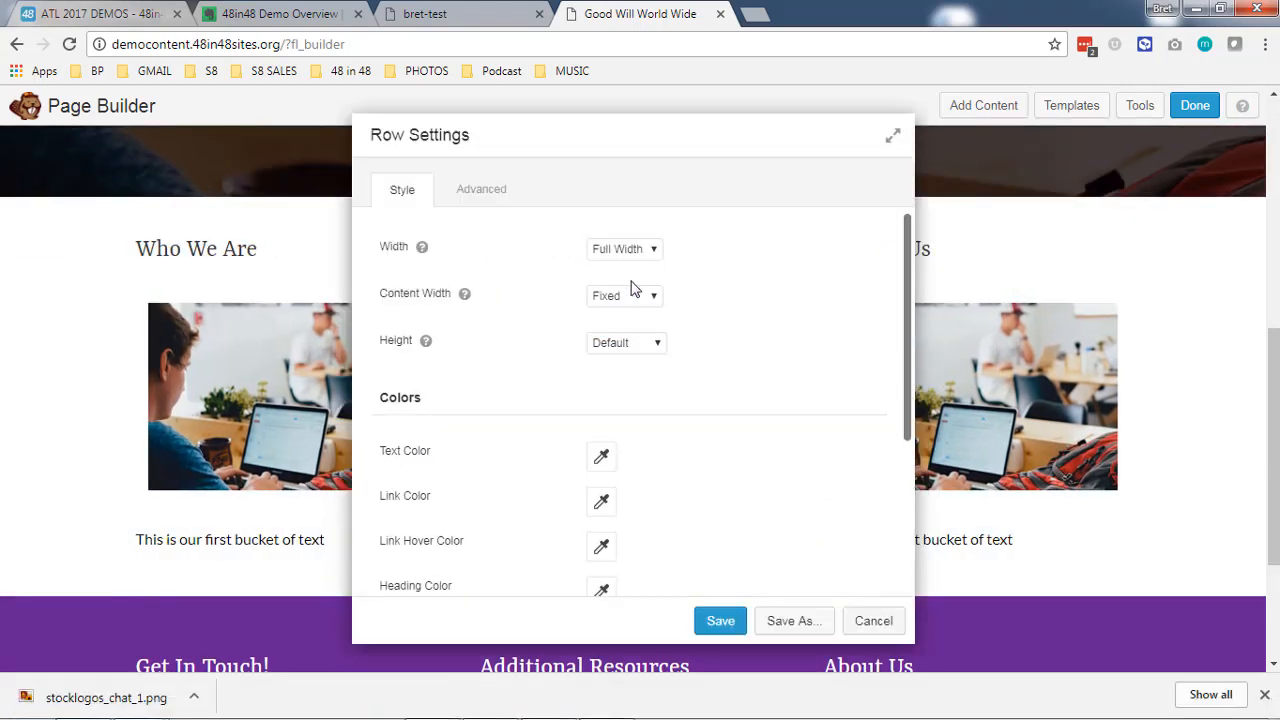
click(633, 300)
click(624, 332)
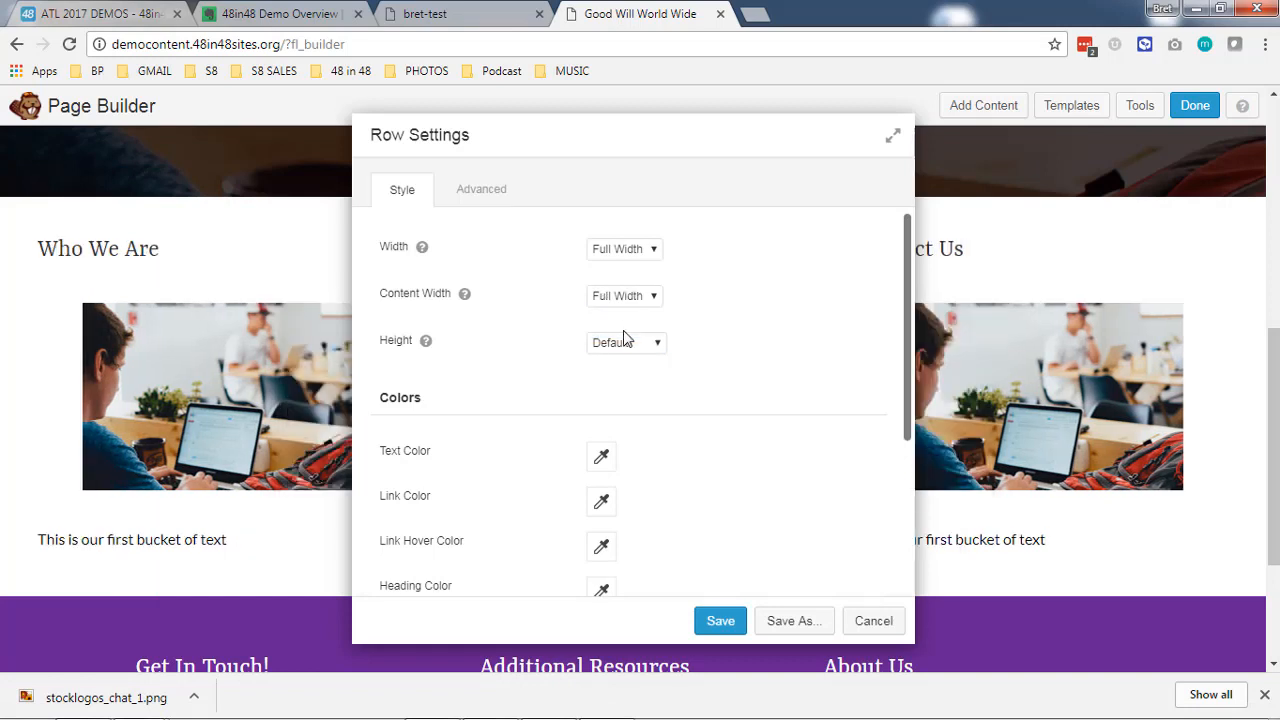
click(633, 314)
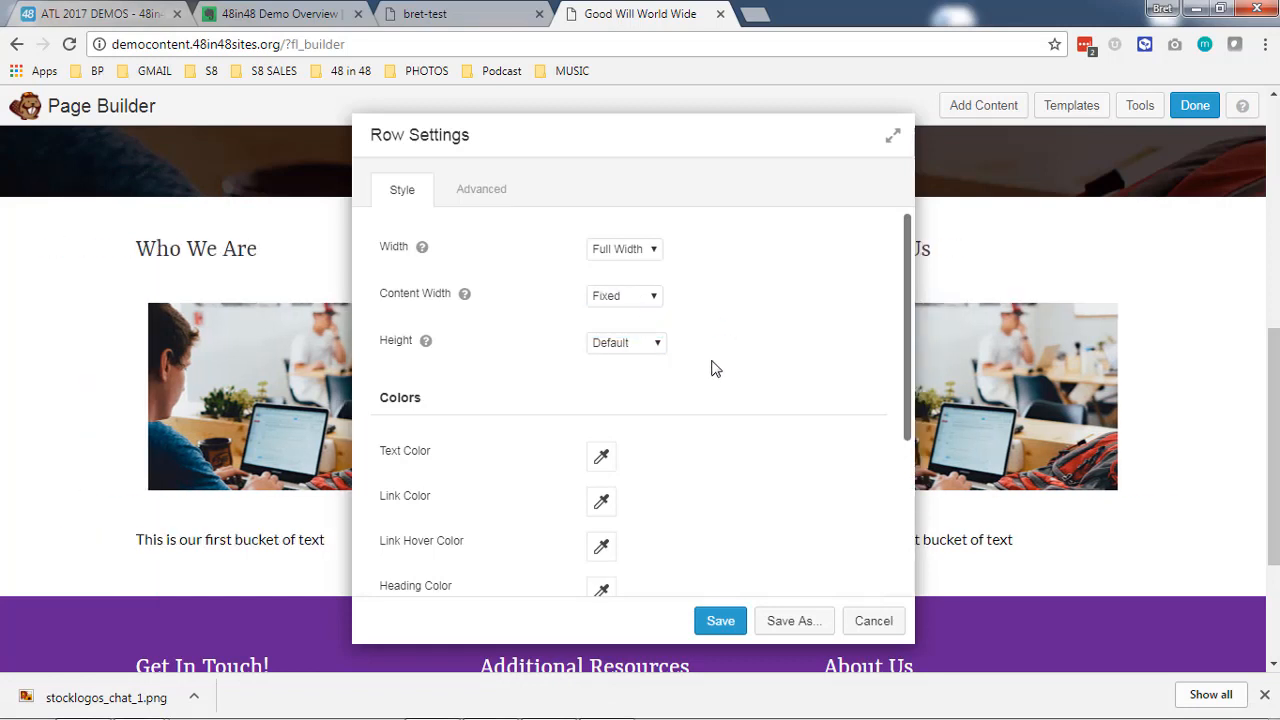
click(718, 624)
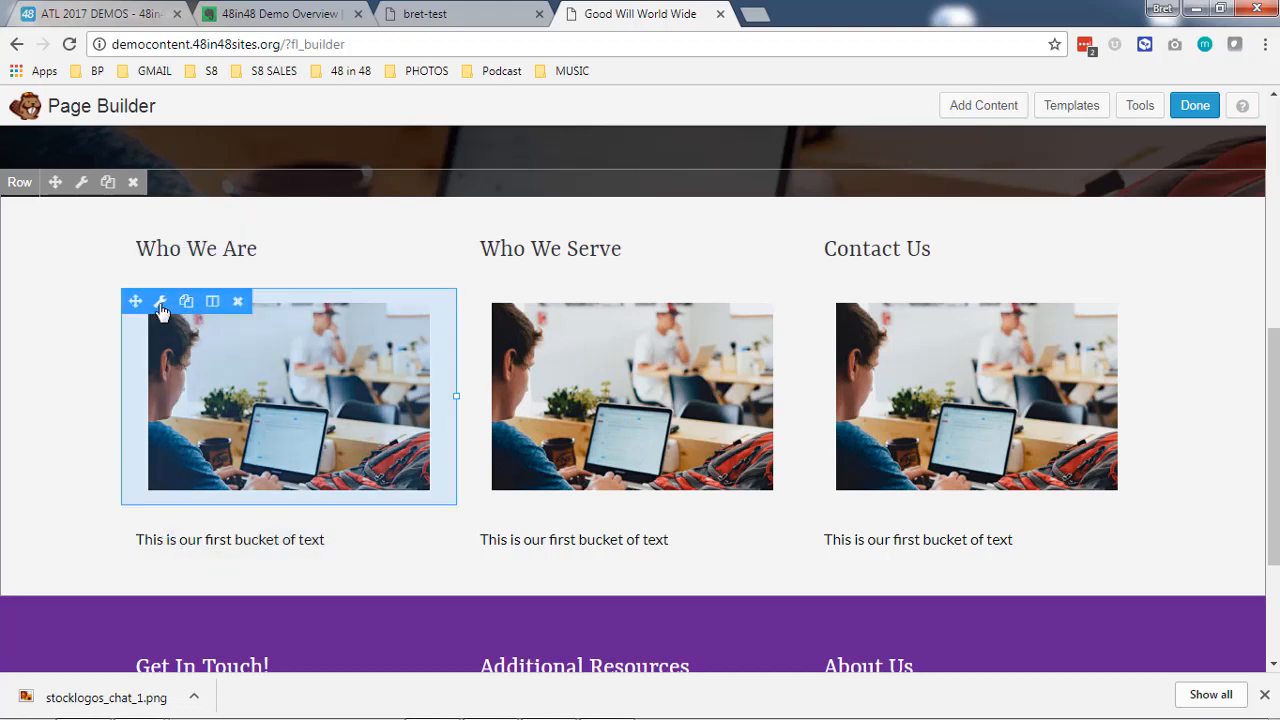
- Set the alignment of all three column photos to Left, saving each module
click(160, 304)
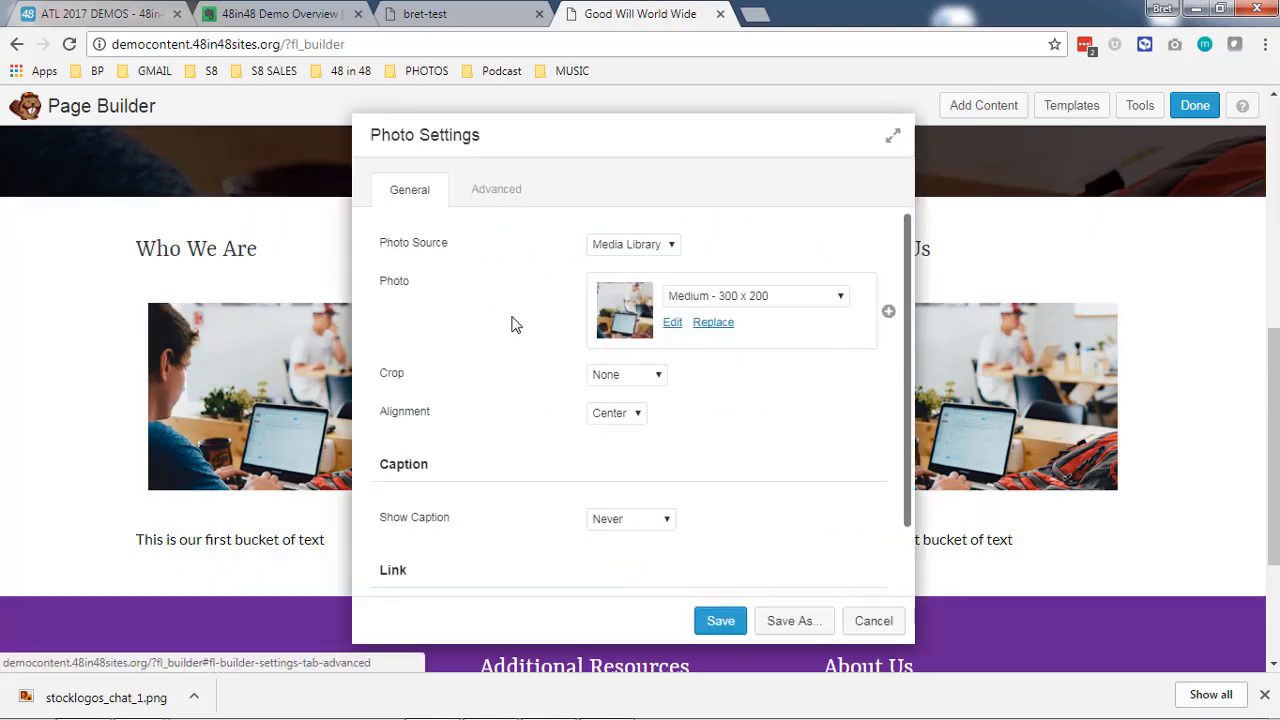
scroll(513, 324, down, 1)
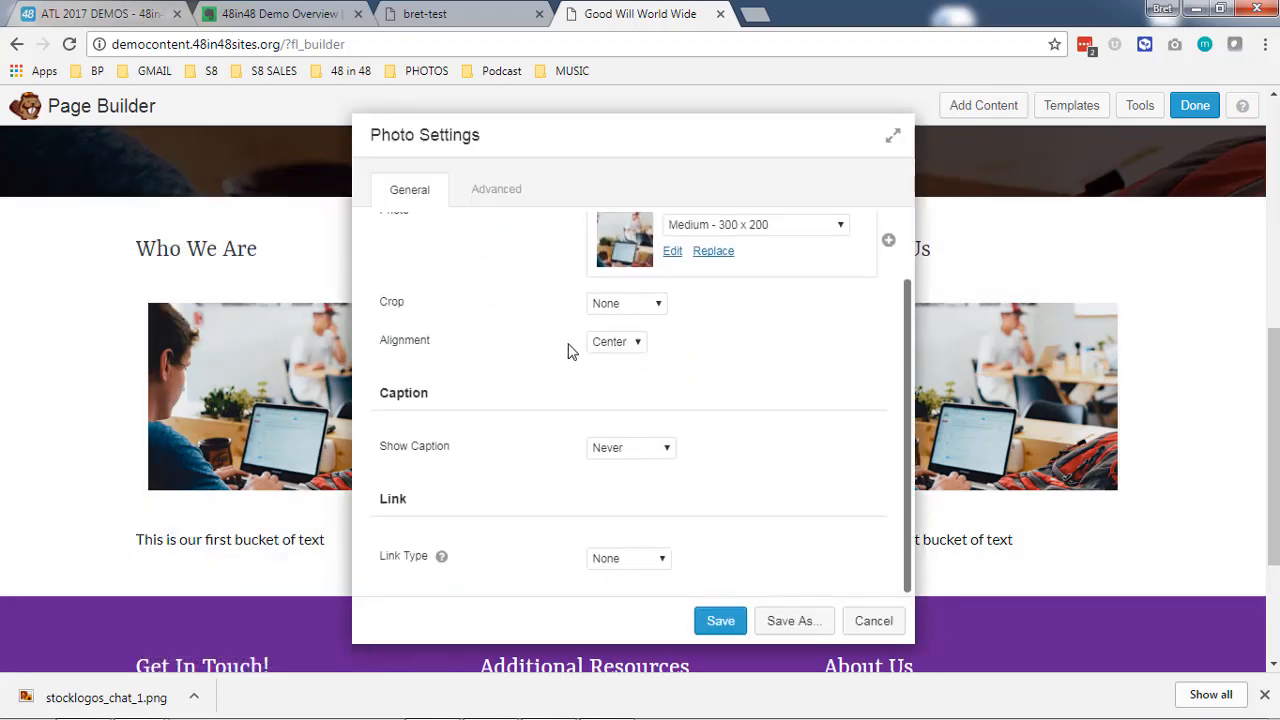
click(722, 621)
click(629, 420)
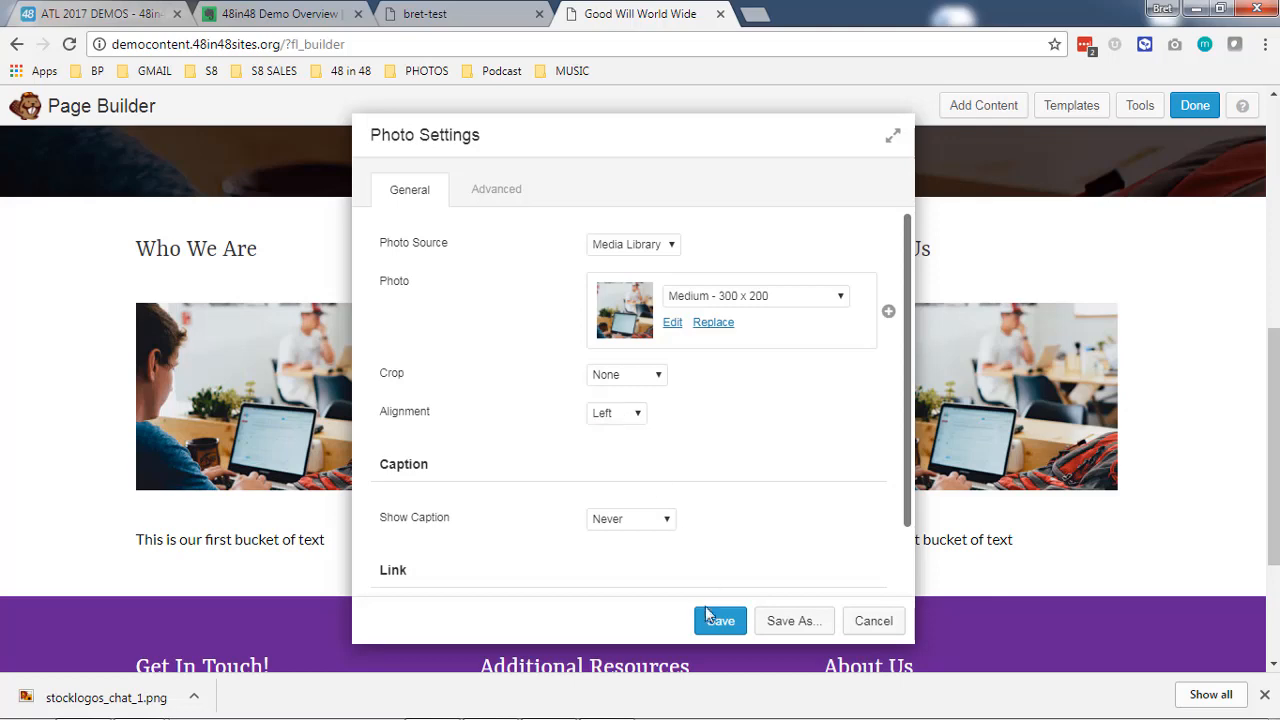
click(708, 618)
click(958, 400)
click(720, 621)
- Review the finished home page layout and publish the changes
scroll(46, 326, down, 2)
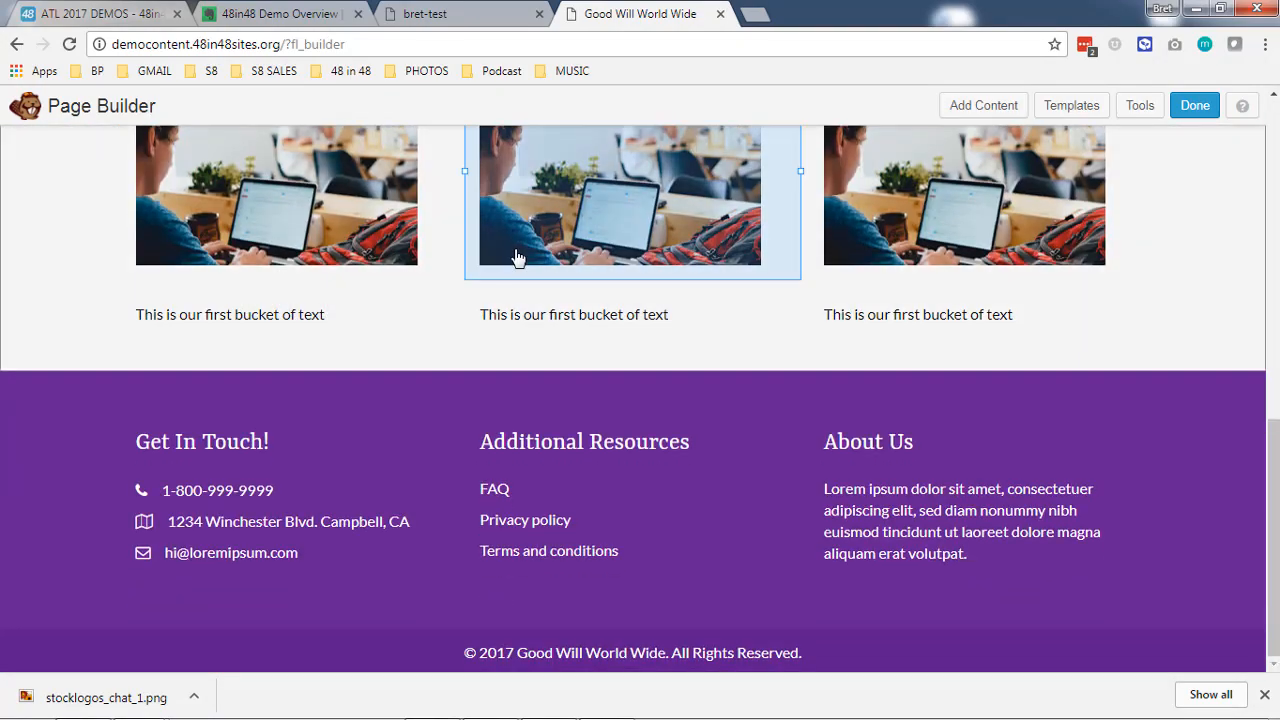
scroll(620, 480, up, 2)
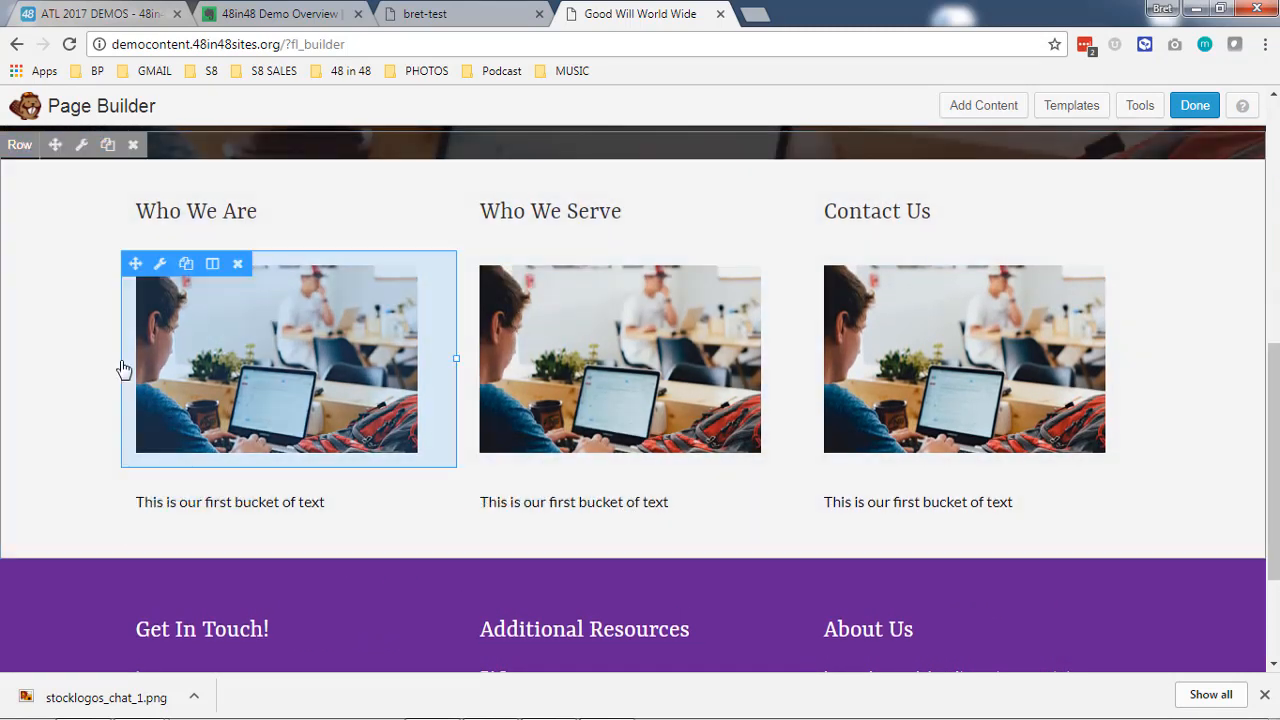
scroll(792, 459, up, 2)
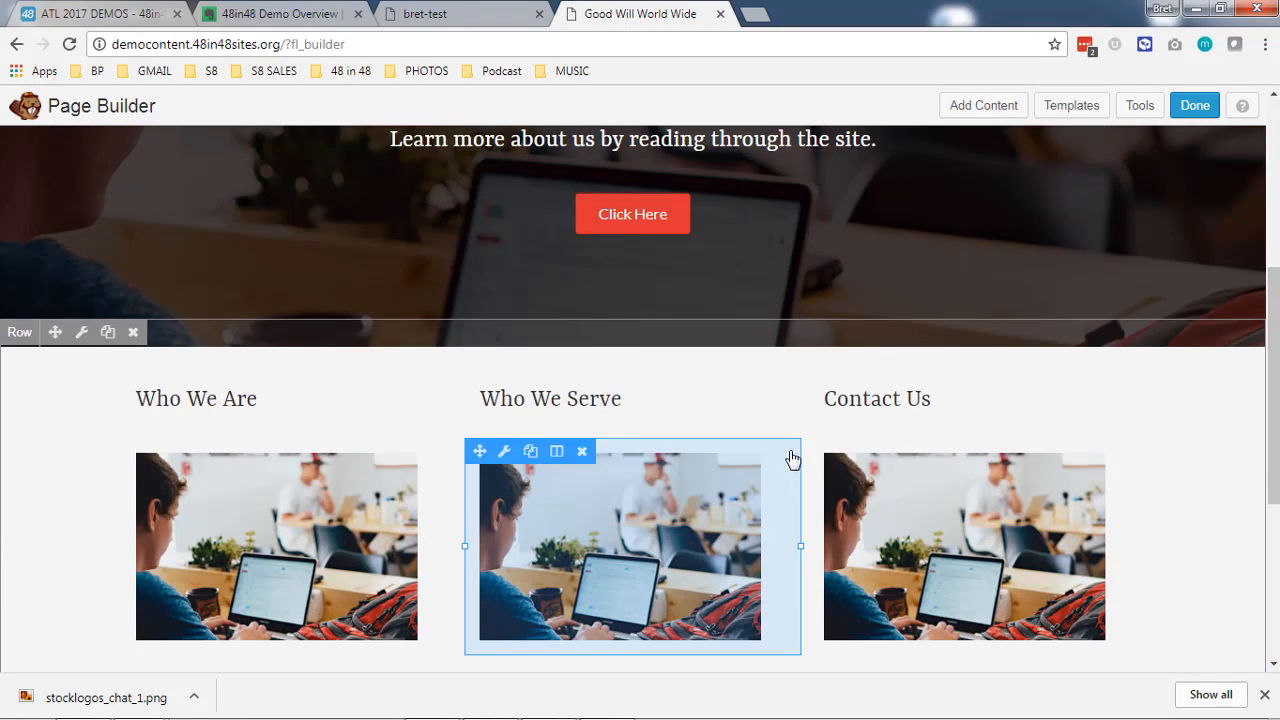
scroll(683, 397, up, 4)
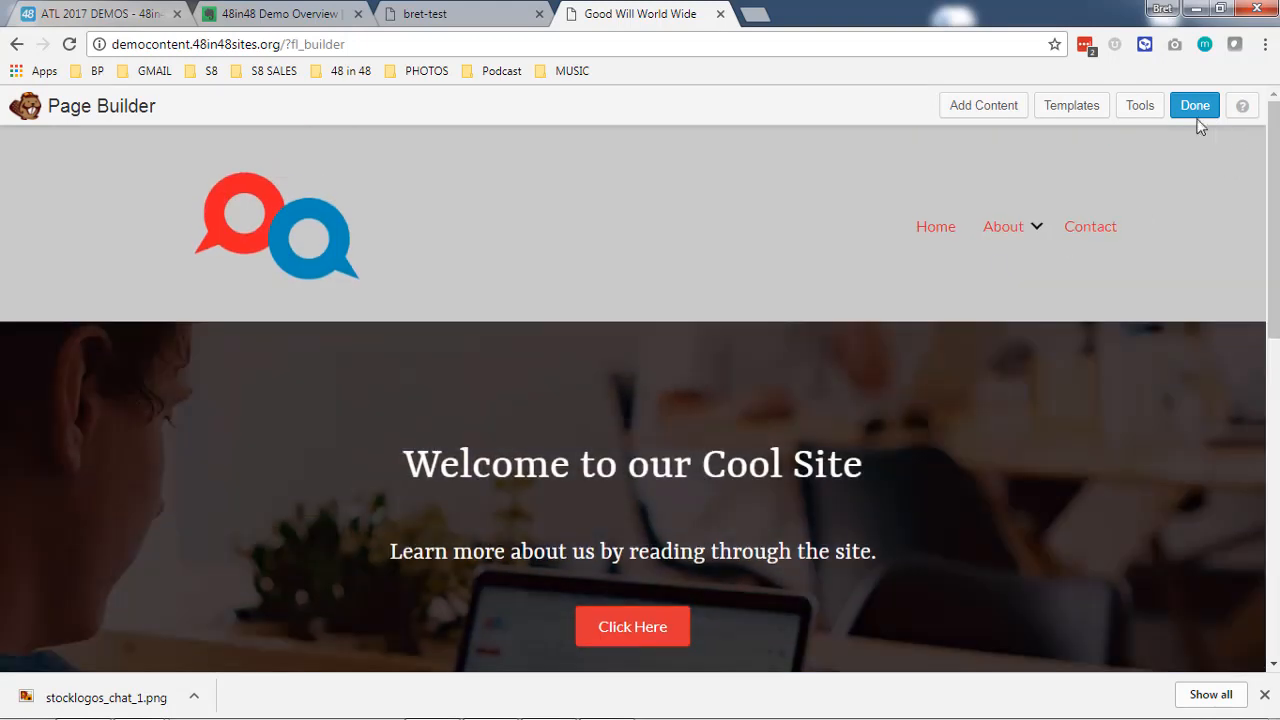
click(1196, 108)
click(674, 331)
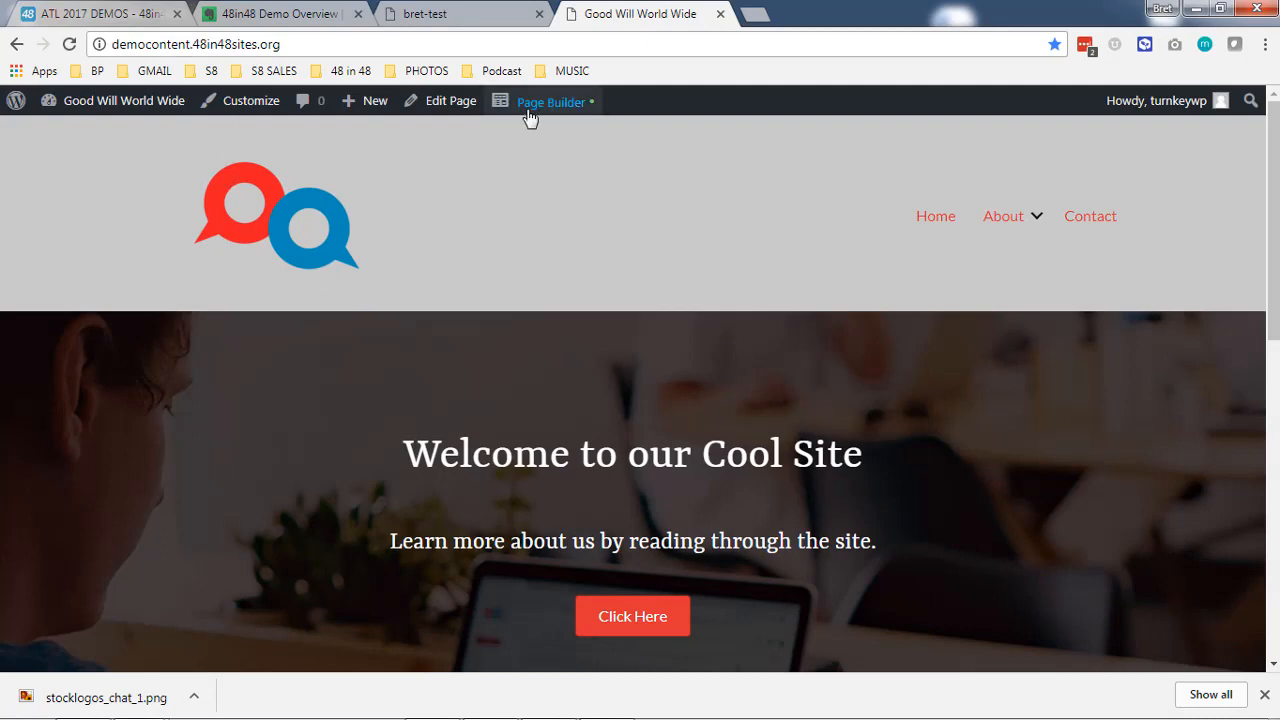
- Open the site header for editing in Page Builder and set its row's top and bottom padding to 0 px, saving the row
mouse_move(527, 105)
click(512, 173)
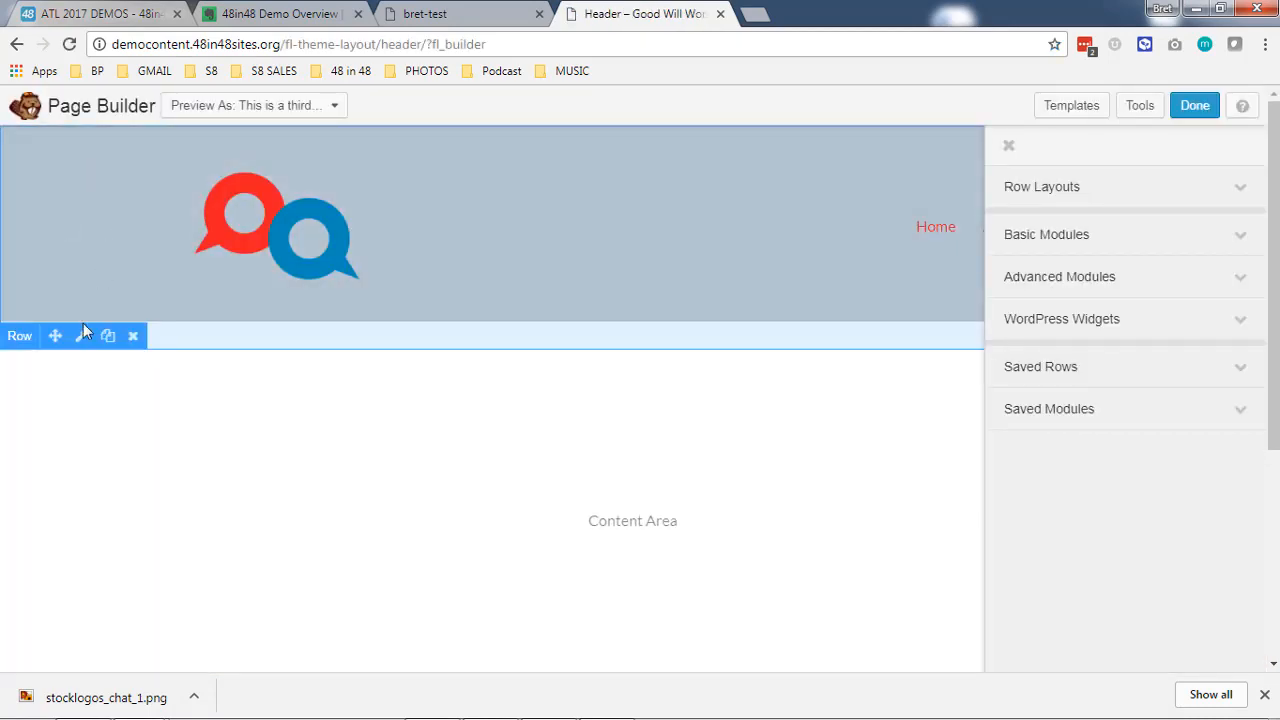
click(83, 337)
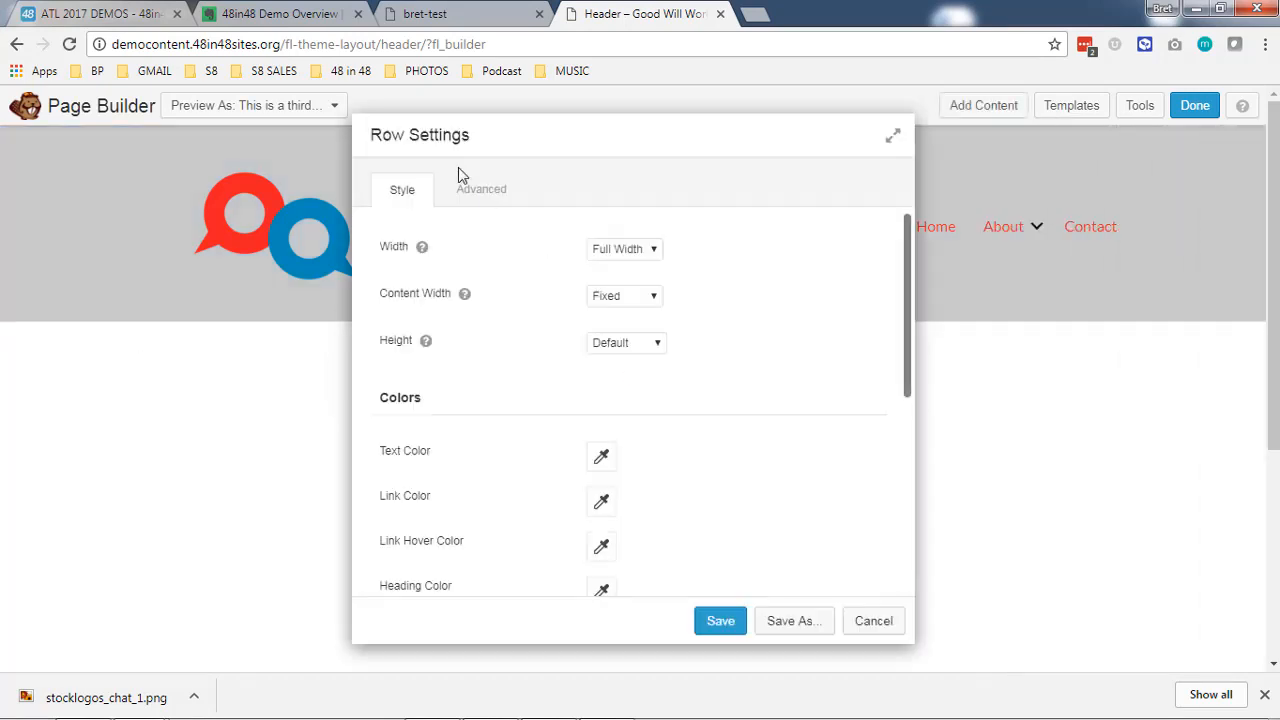
click(486, 196)
scroll(700, 350, down, 2)
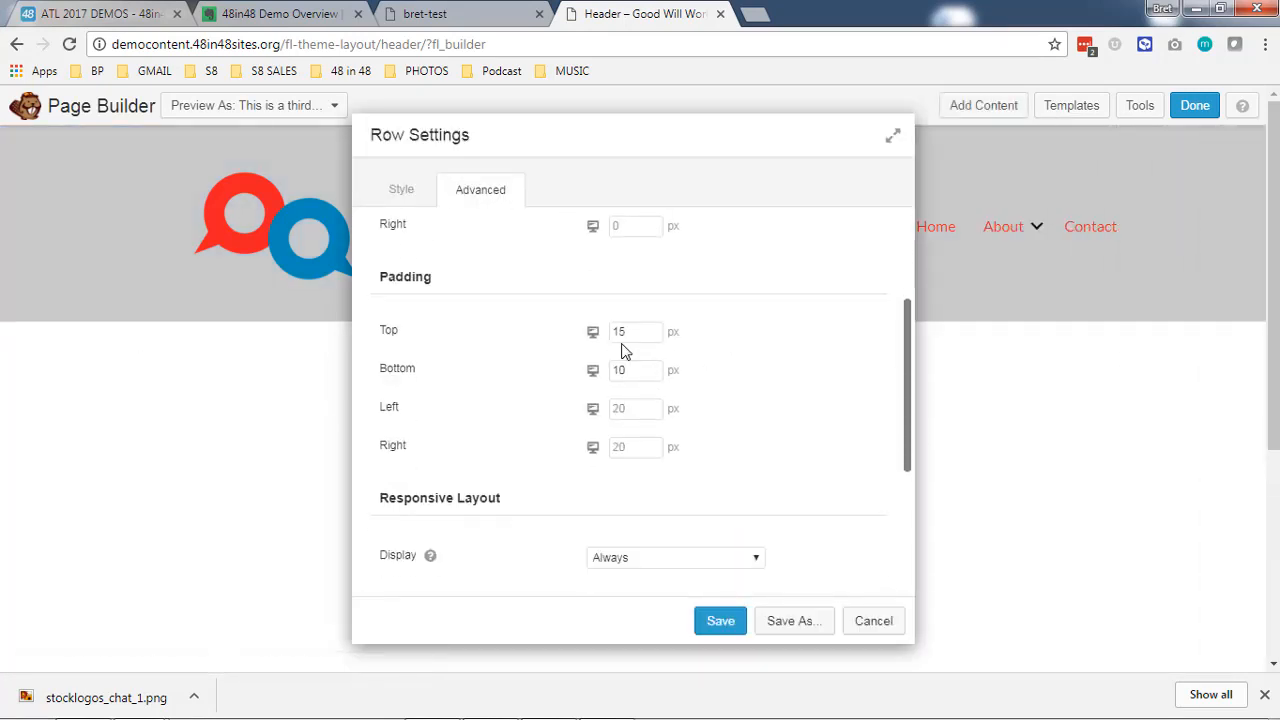
text(0)
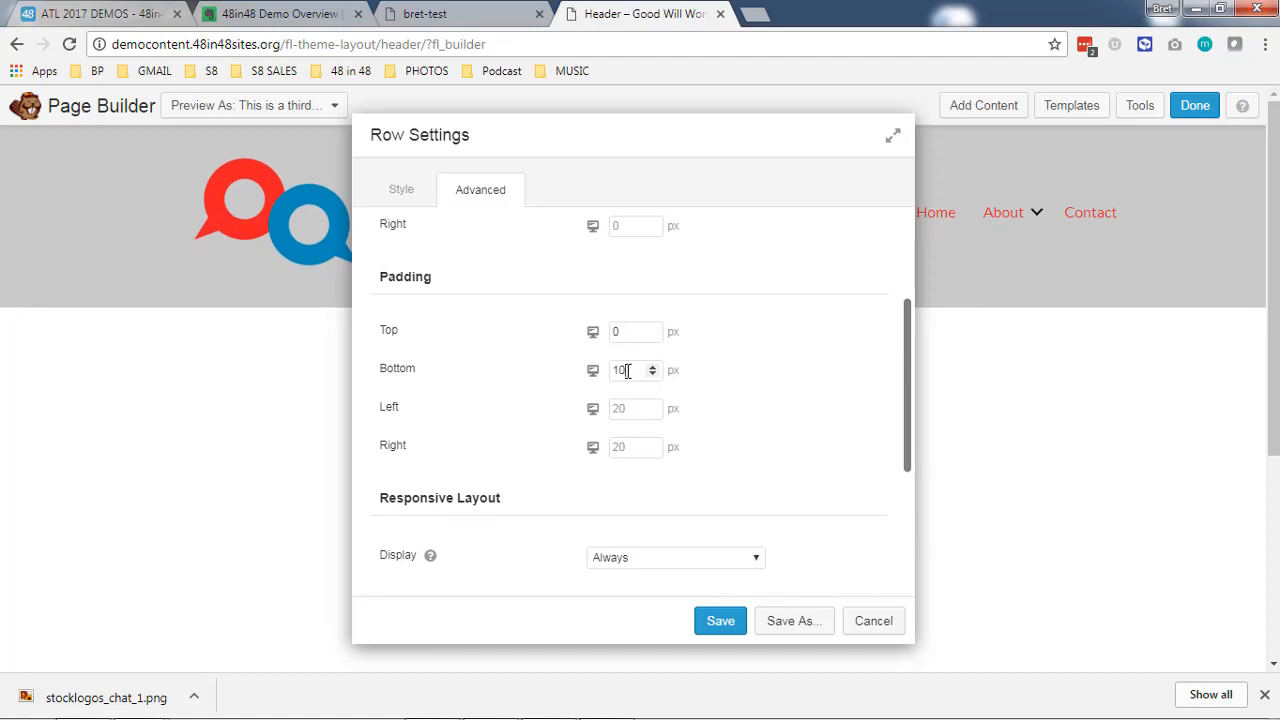
double_click(623, 370)
text(0)
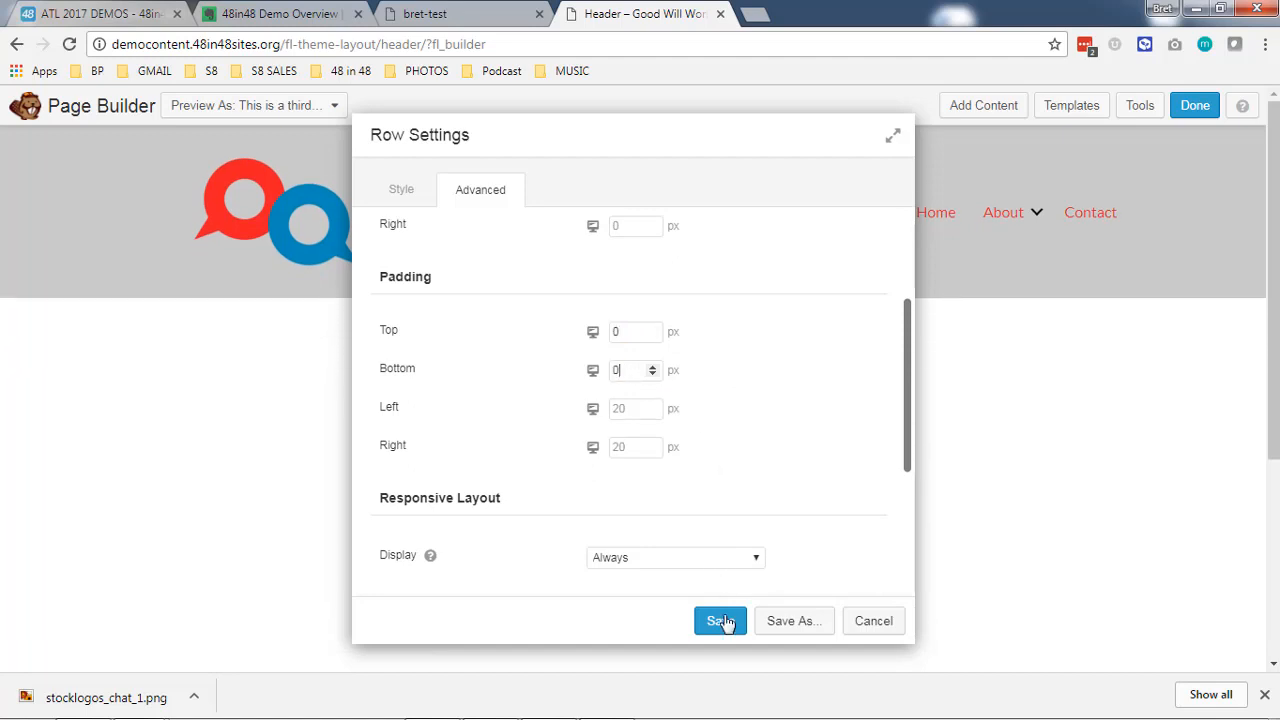
click(722, 621)
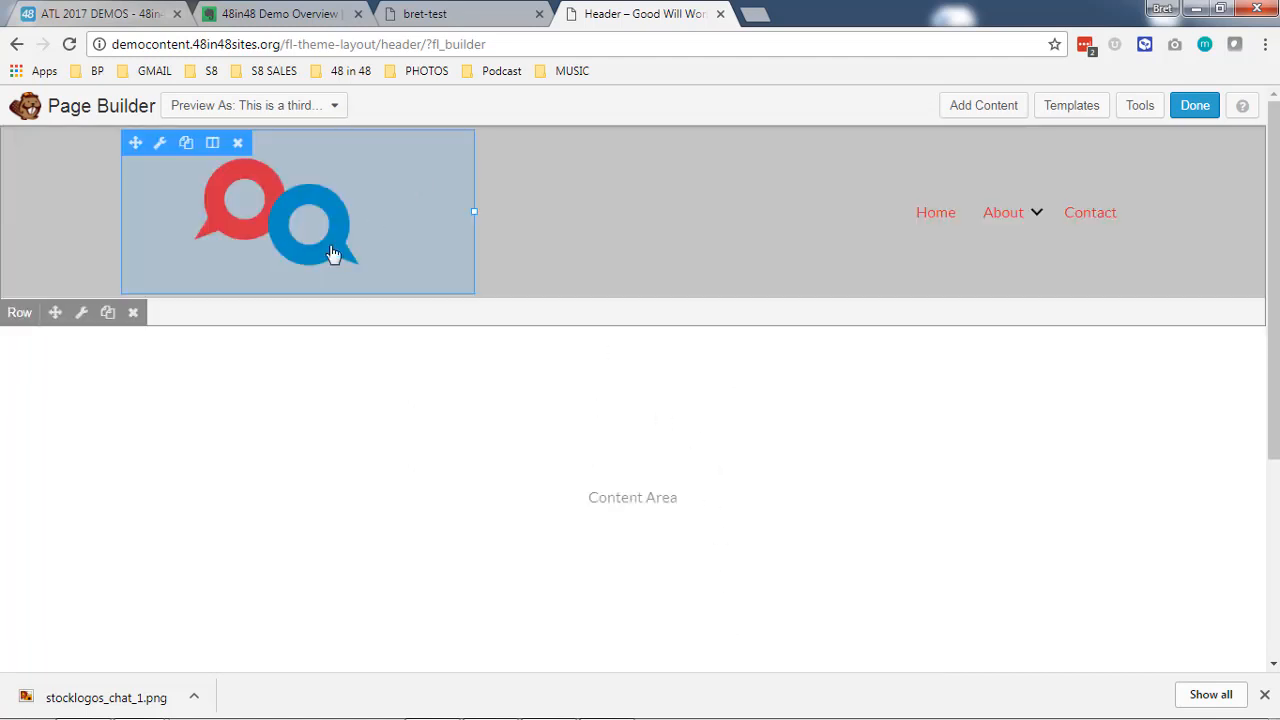
- Narrow the header's logo column to about half its width, publish the header and view the home page
drag(474, 212, 313, 204)
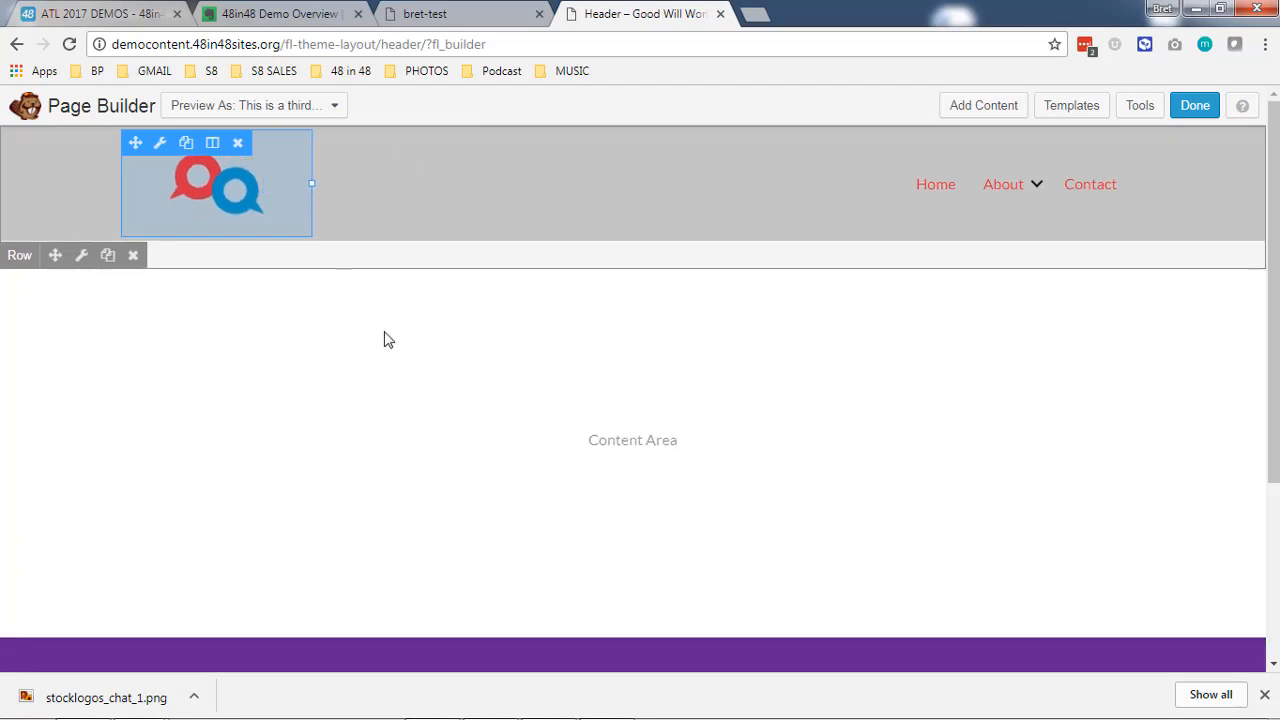
click(1195, 105)
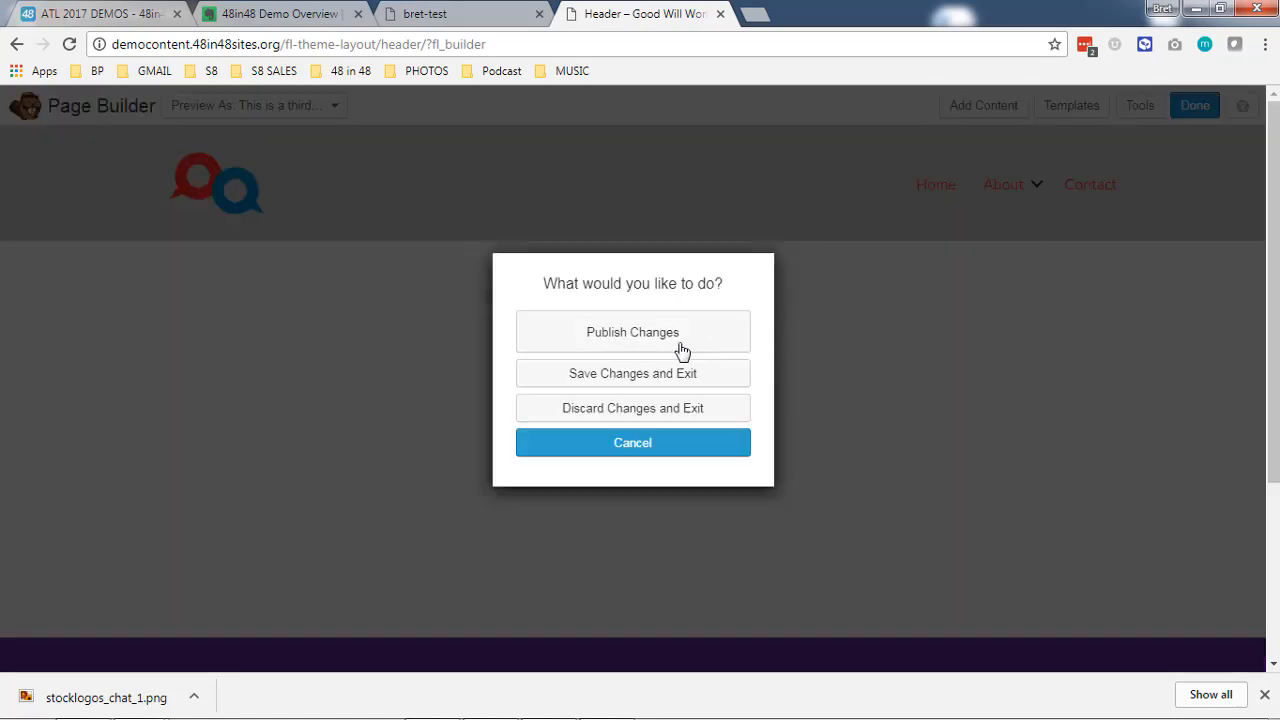
click(682, 351)
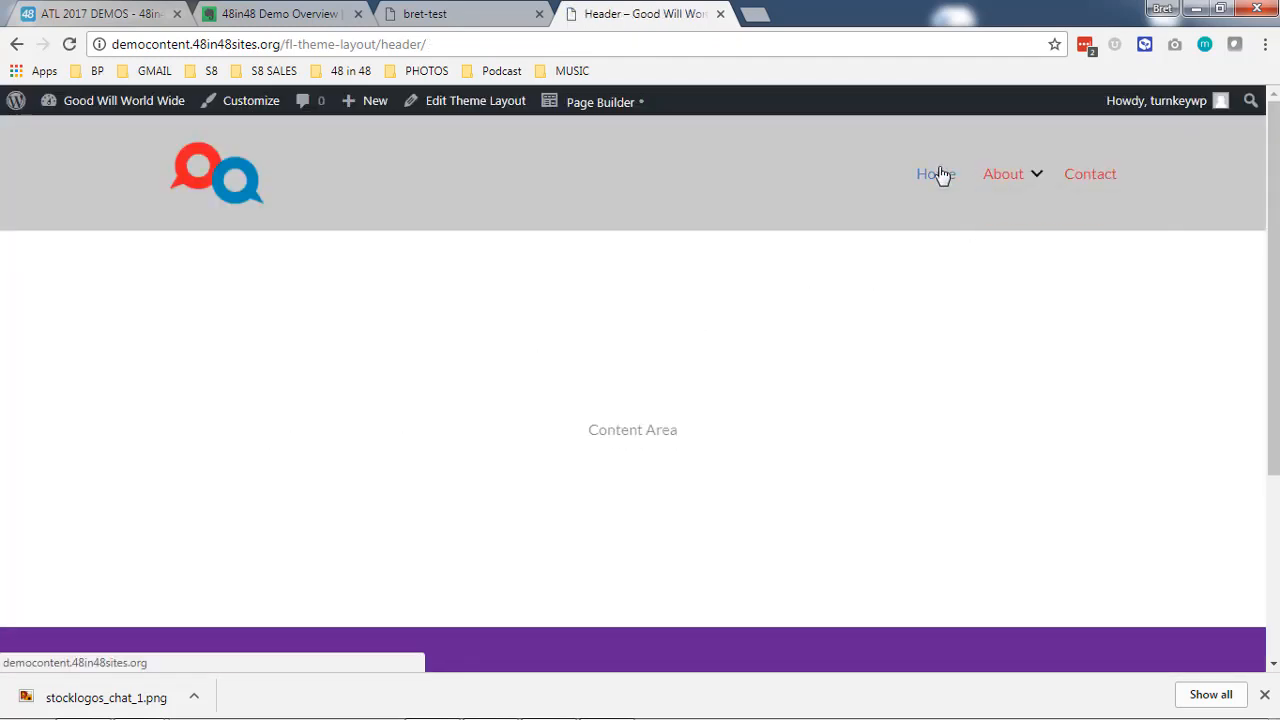
scroll(202, 326, down, 4)
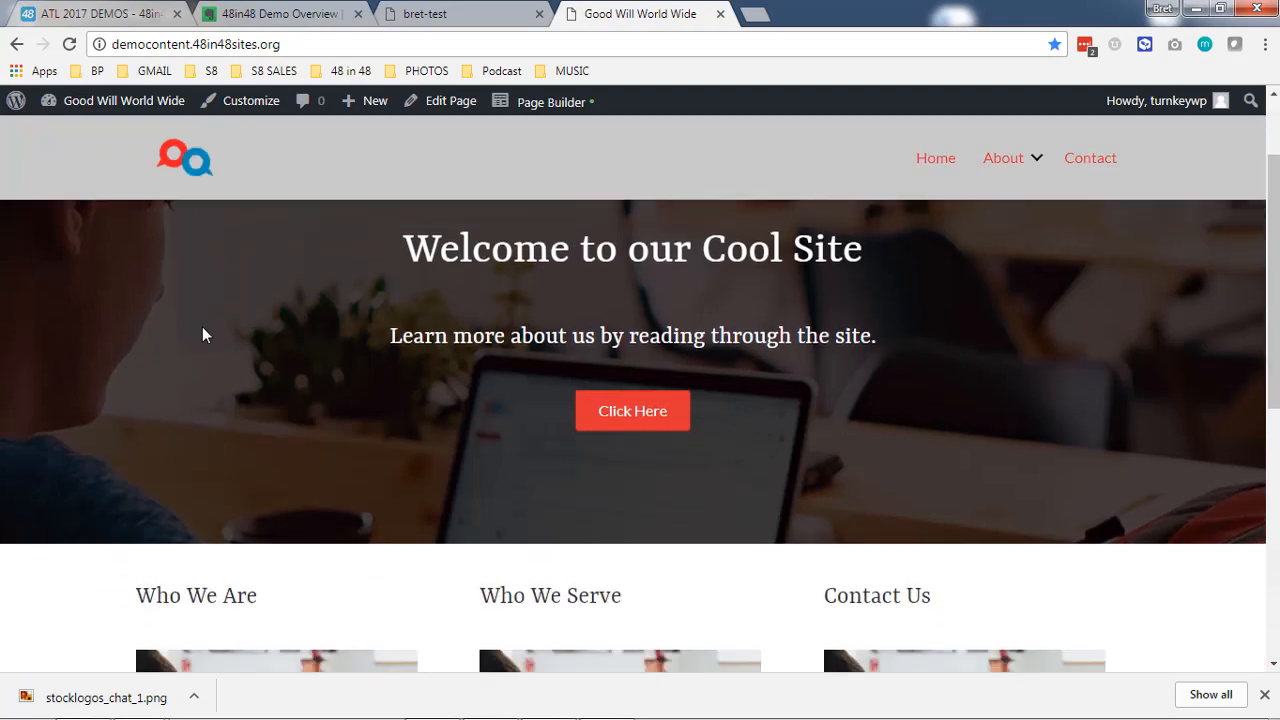
- Review the home page header, go to the About page and open it for editing in Page Builder
scroll(554, 383, down, 3)
scroll(689, 440, up, 7)
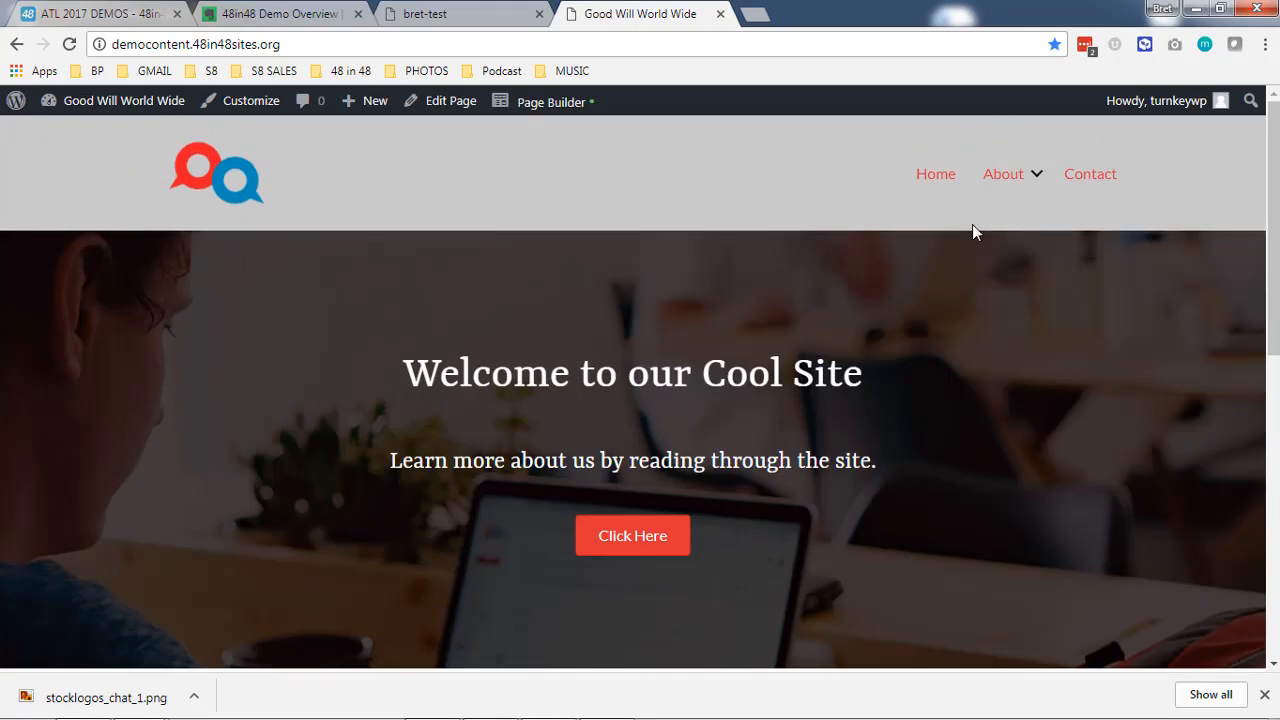
click(995, 188)
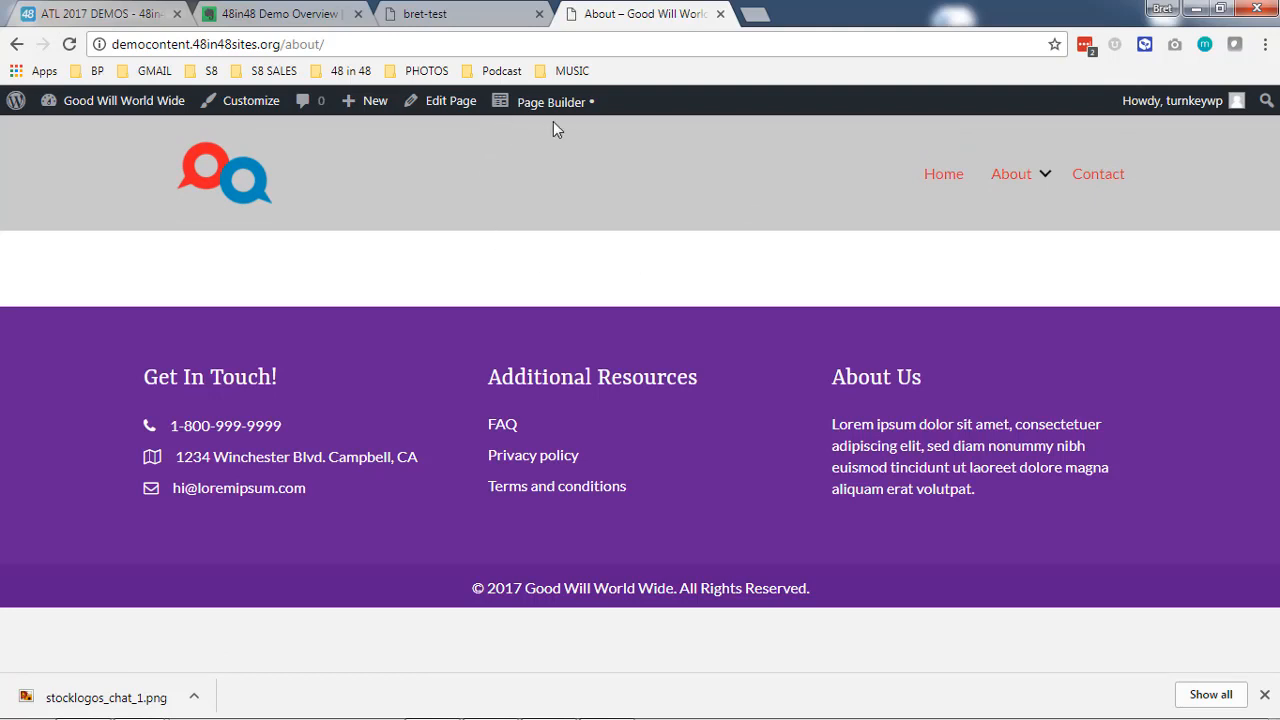
mouse_move(553, 120)
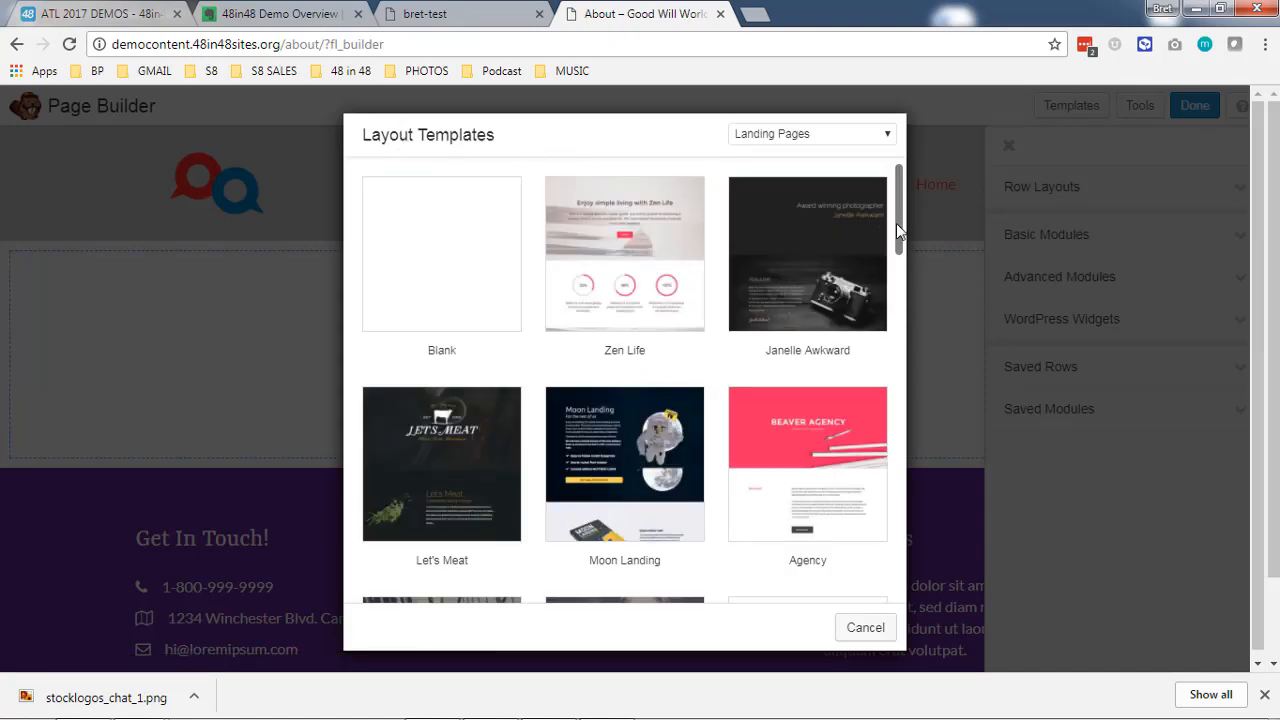
- Apply The City Lawyers landing page template to the About page and hide the content panel
drag(898, 224, 889, 417)
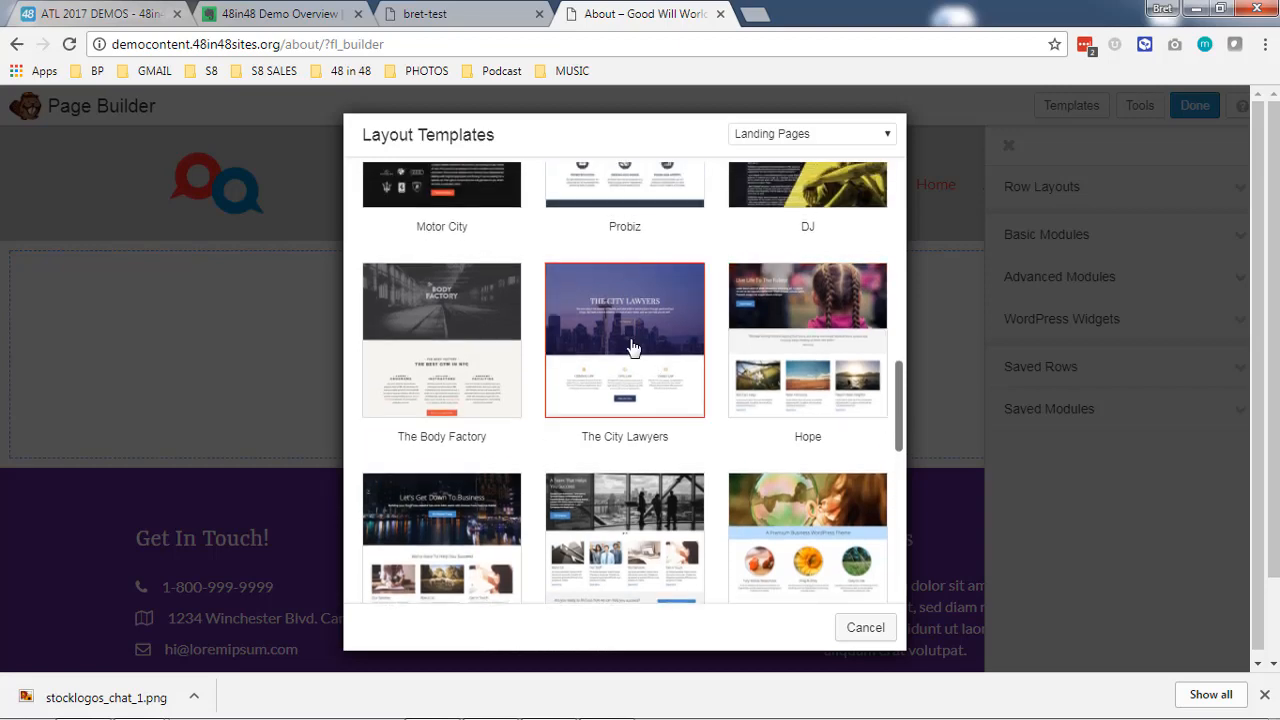
click(632, 346)
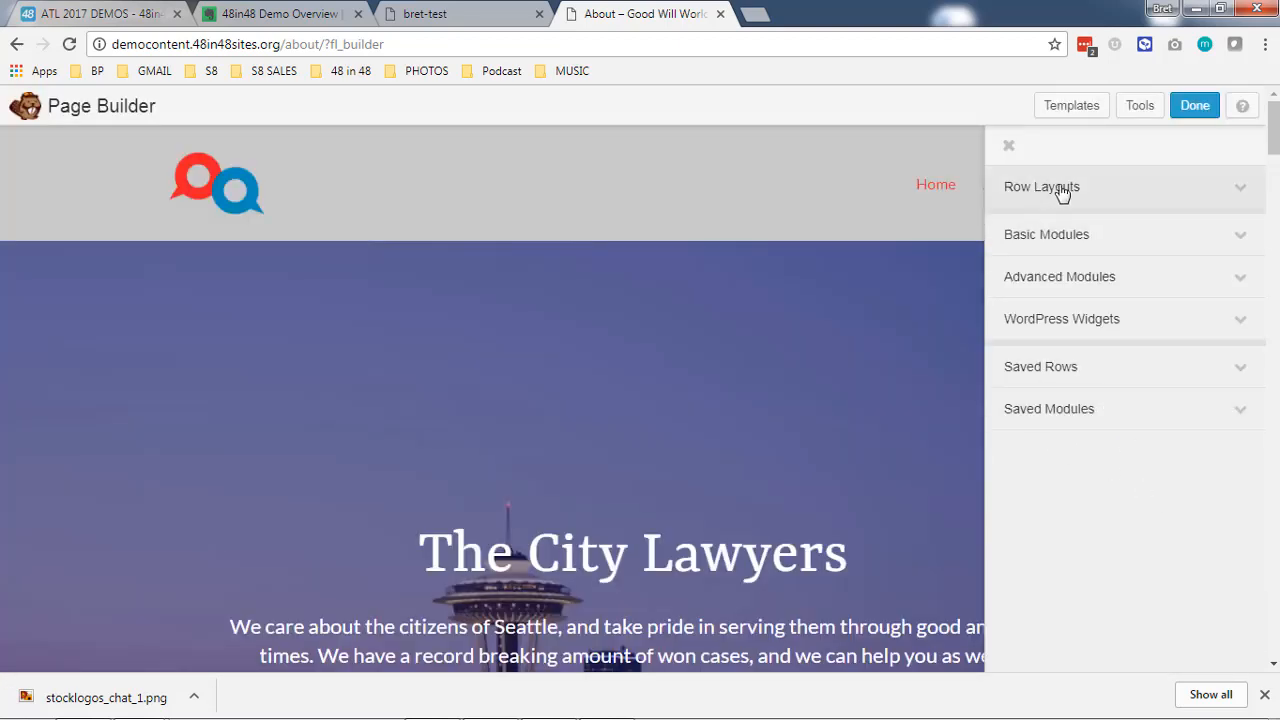
click(1012, 152)
- Inspect the Criminal Law text module's editable content in the three-column row and close its settings without saving
scroll(440, 212, down, 2)
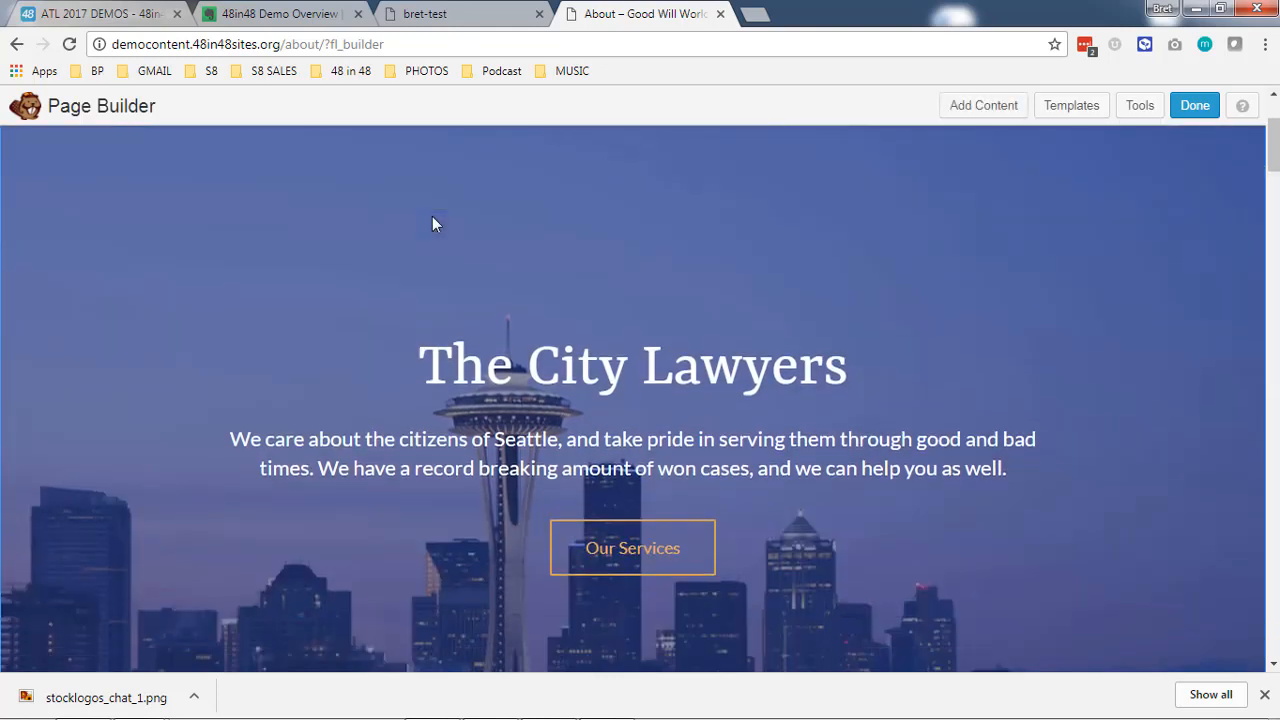
mouse_move(648, 358)
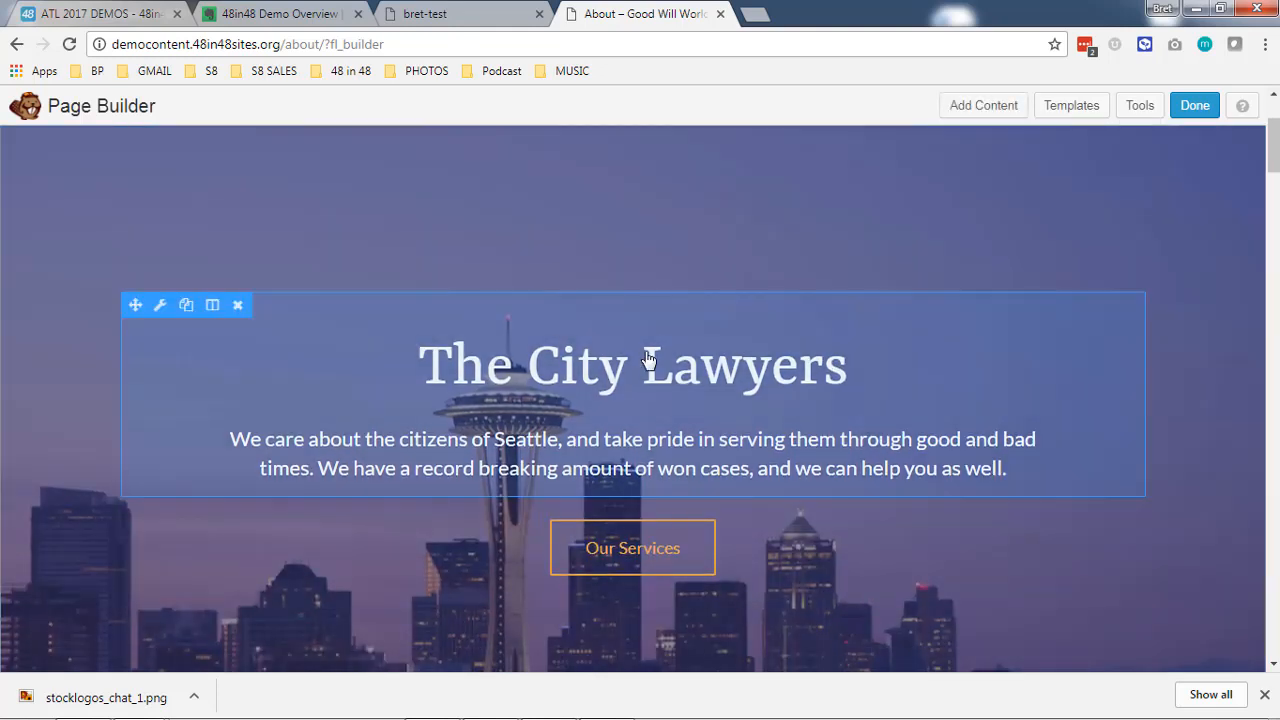
scroll(567, 402, down, 6)
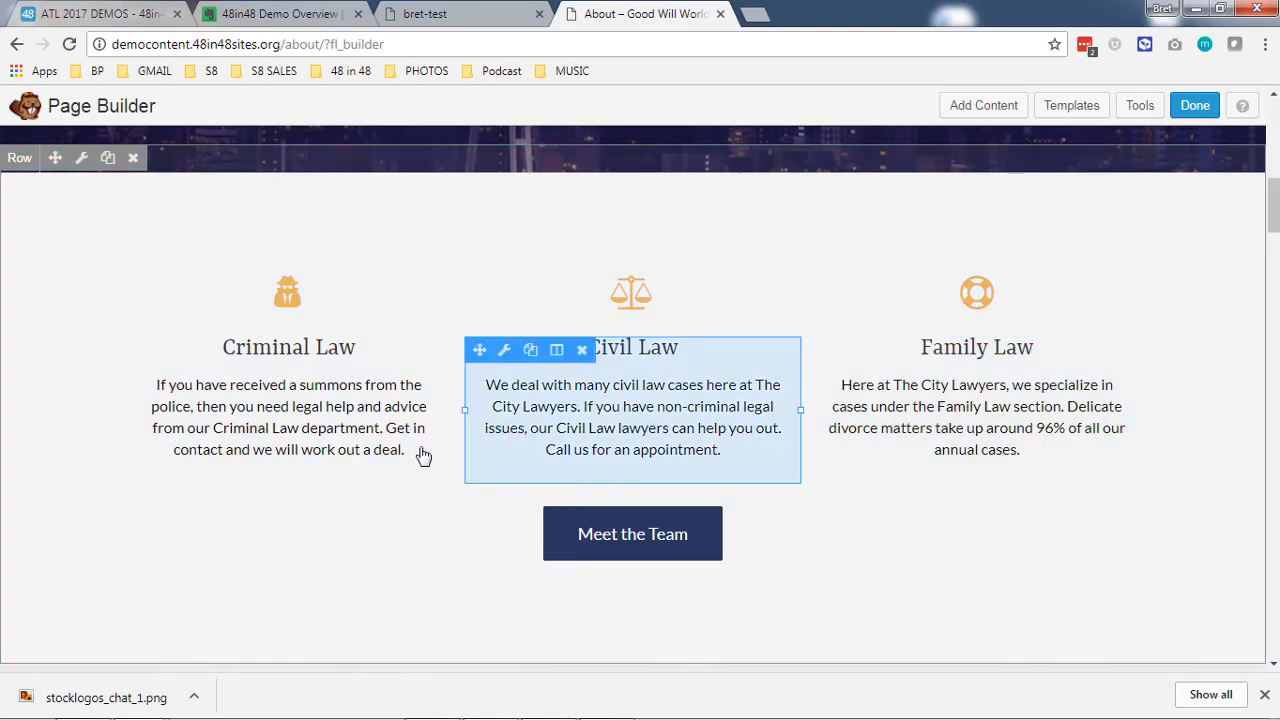
click(370, 441)
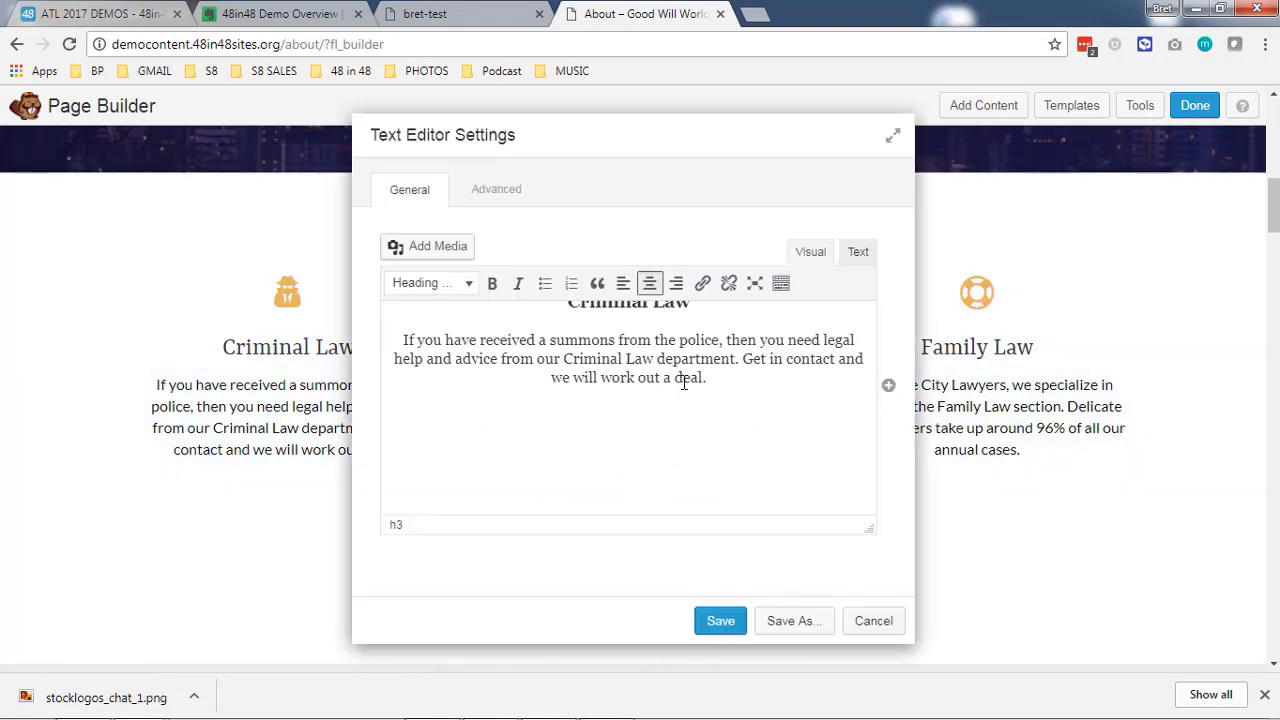
triple_click(687, 381)
click(766, 380)
click(866, 621)
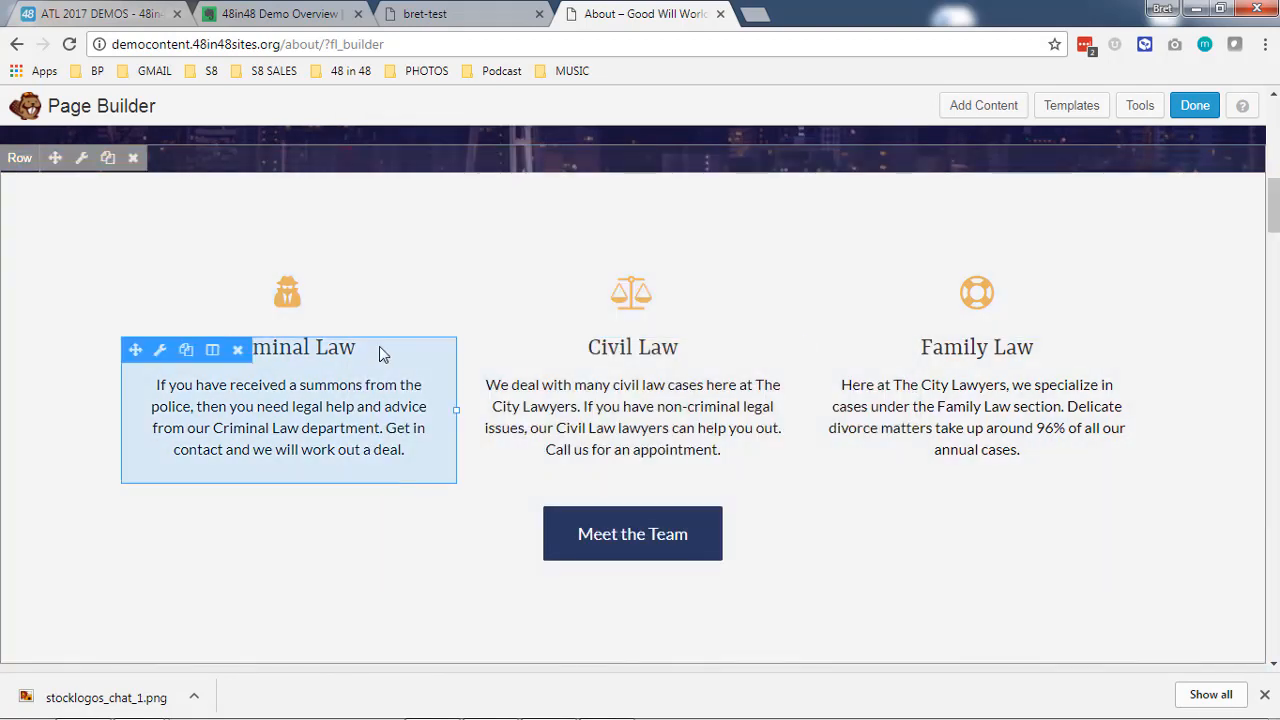
- Delete the Meet The Team row from the About page layout
scroll(337, 333, down, 5)
scroll(491, 237, down, 5)
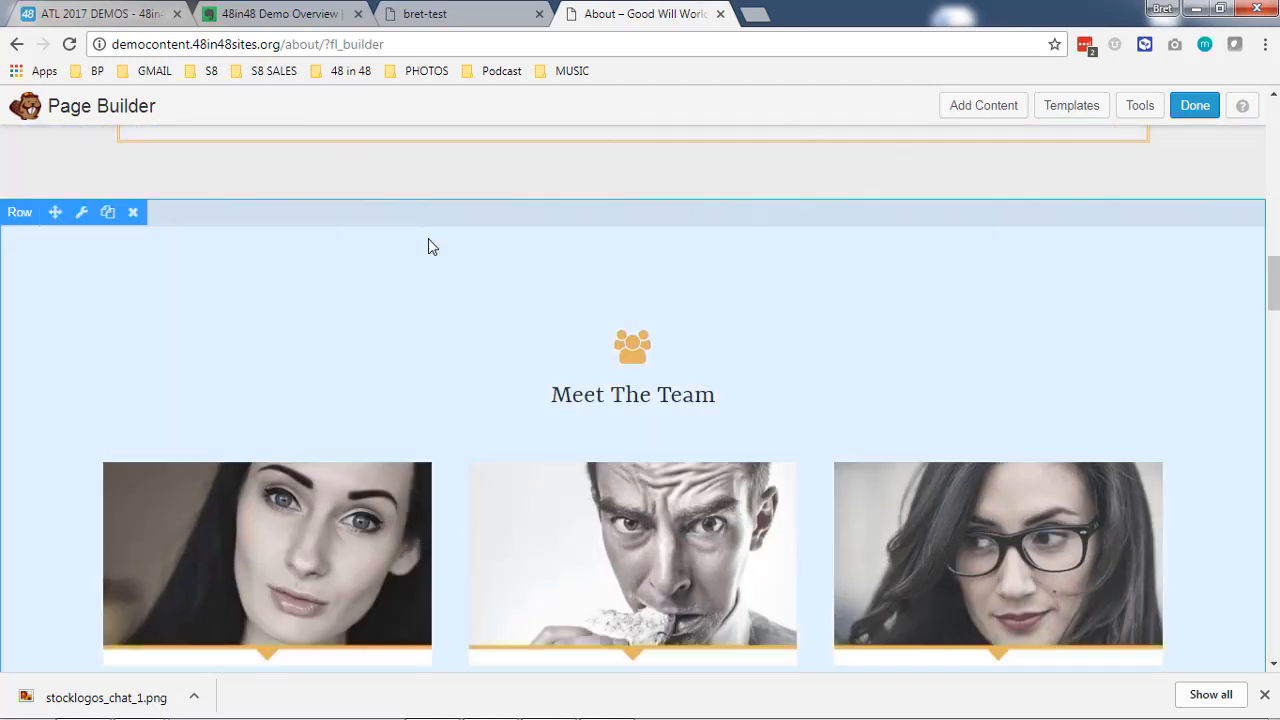
scroll(400, 330, down, 4)
scroll(48, 366, up, 4)
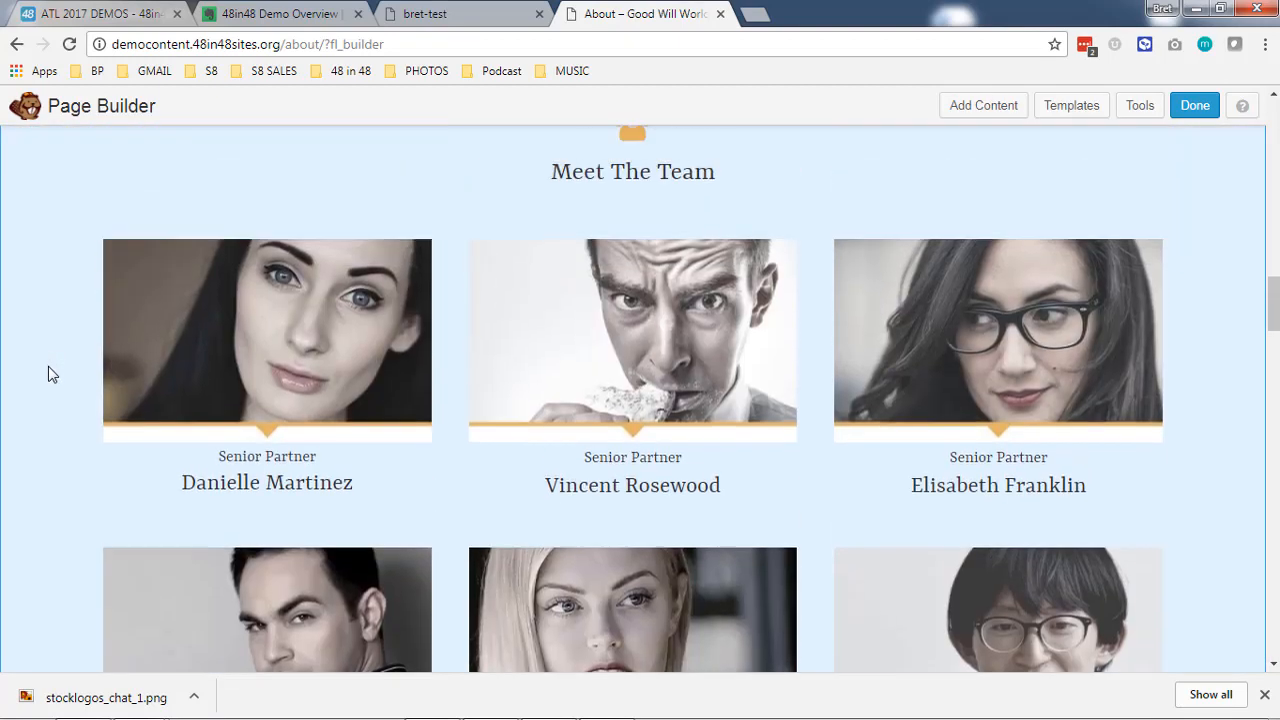
scroll(191, 431, up, 3)
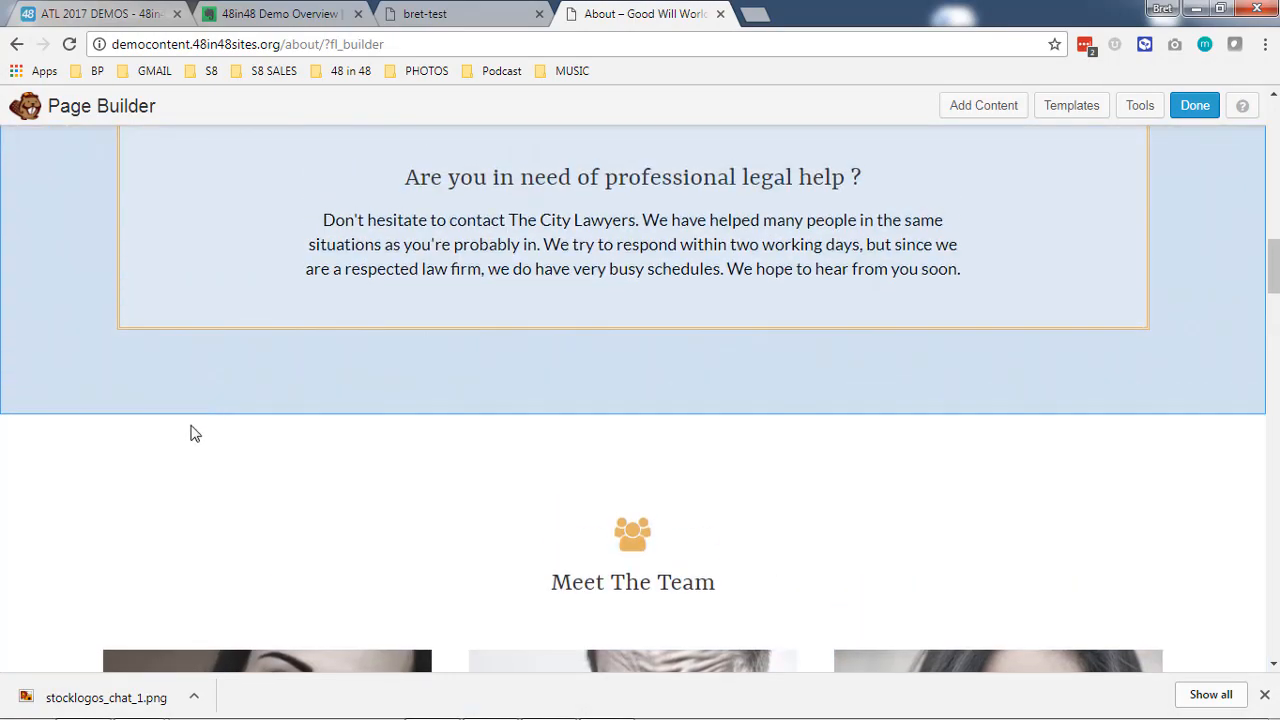
click(133, 400)
click(716, 144)
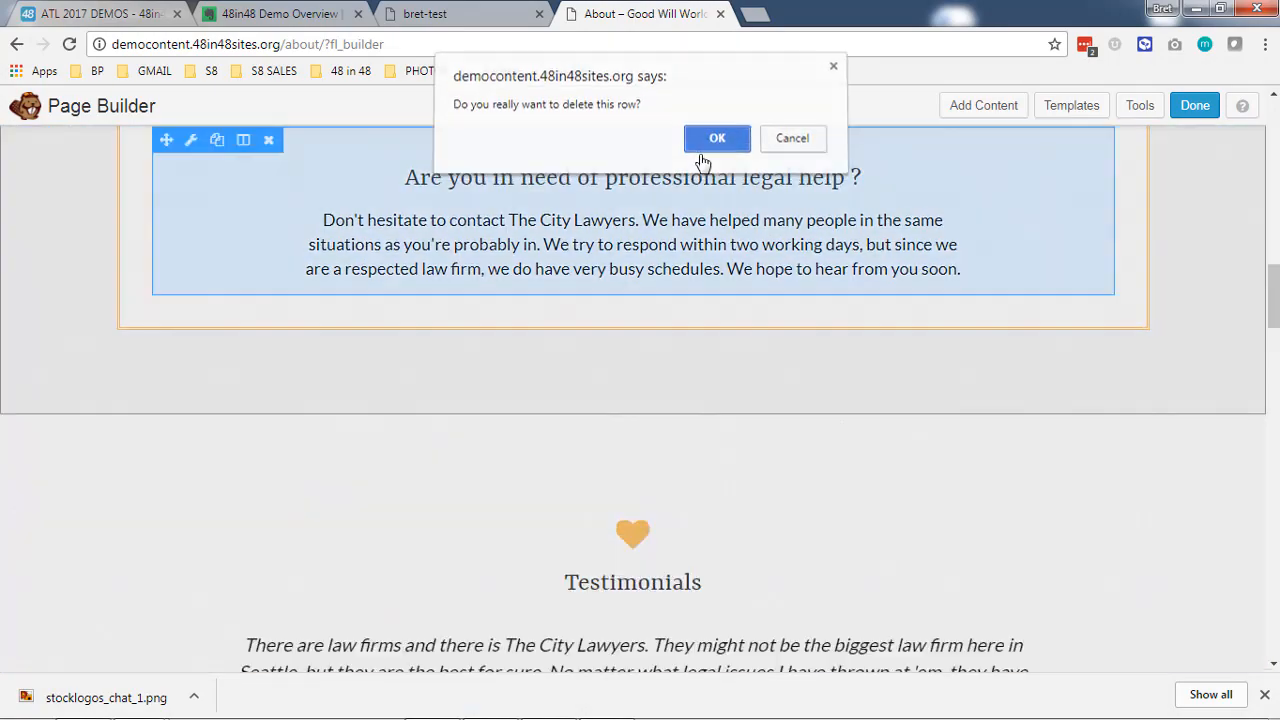
- Look through the remaining template rows down to the site footer and return to the hero row
scroll(760, 370, down, 5)
scroll(696, 335, down, 11)
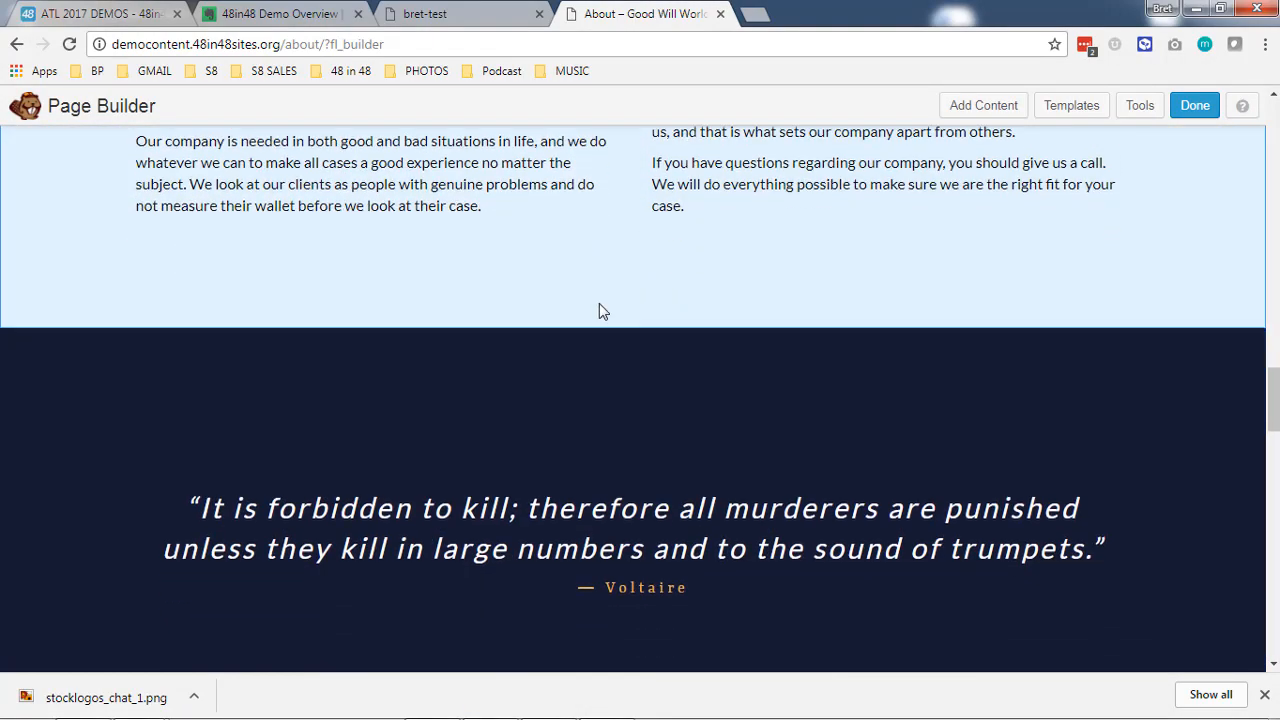
scroll(520, 317, down, 12)
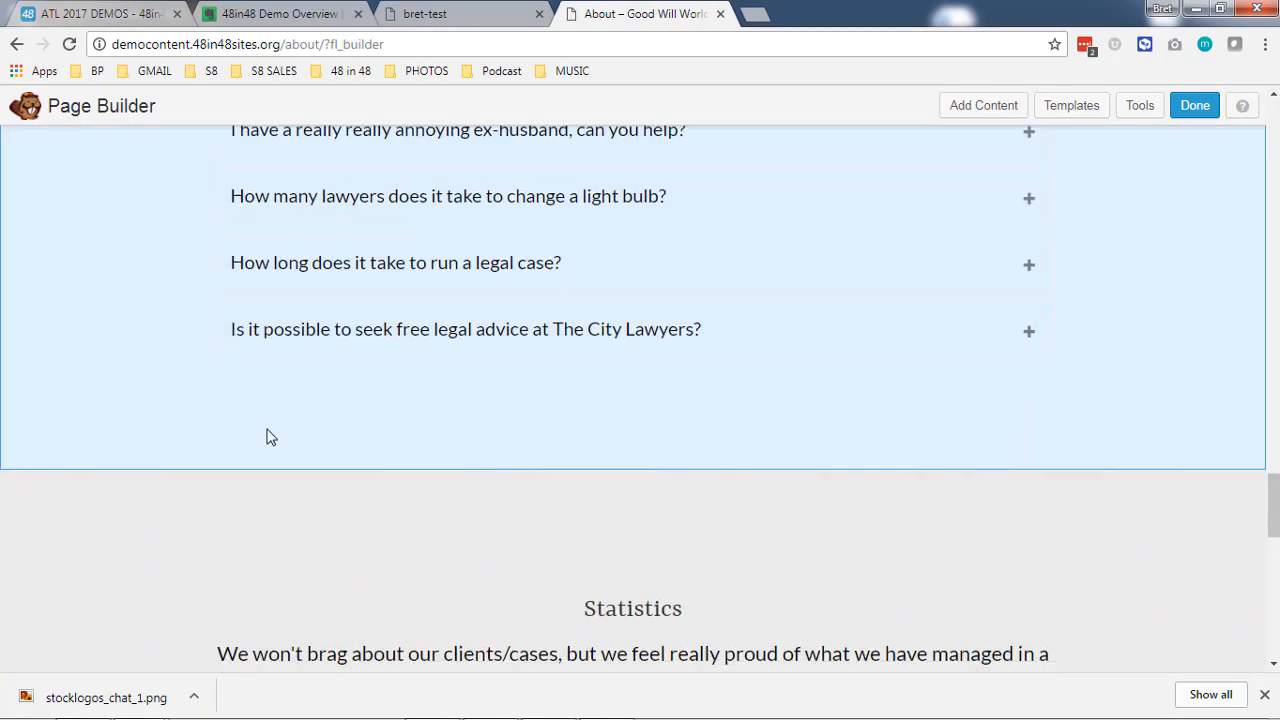
scroll(481, 459, down, 1)
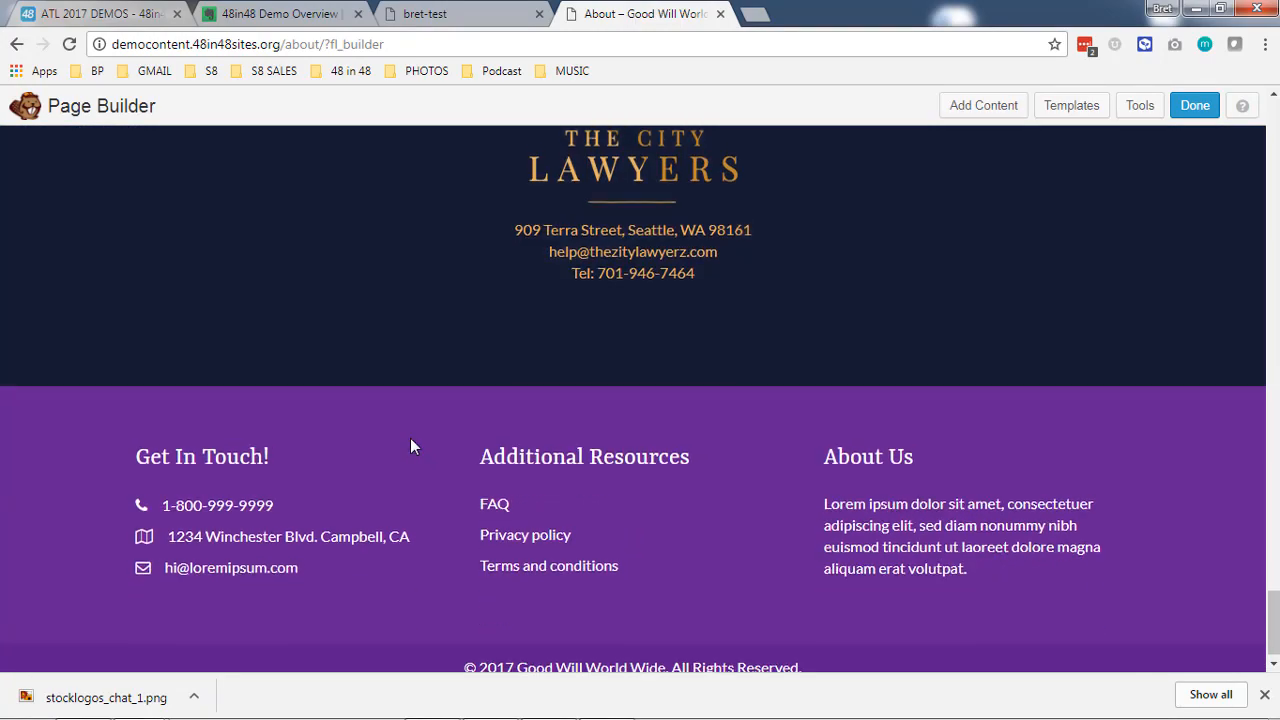
scroll(423, 449, up, 20)
scroll(425, 449, up, 15)
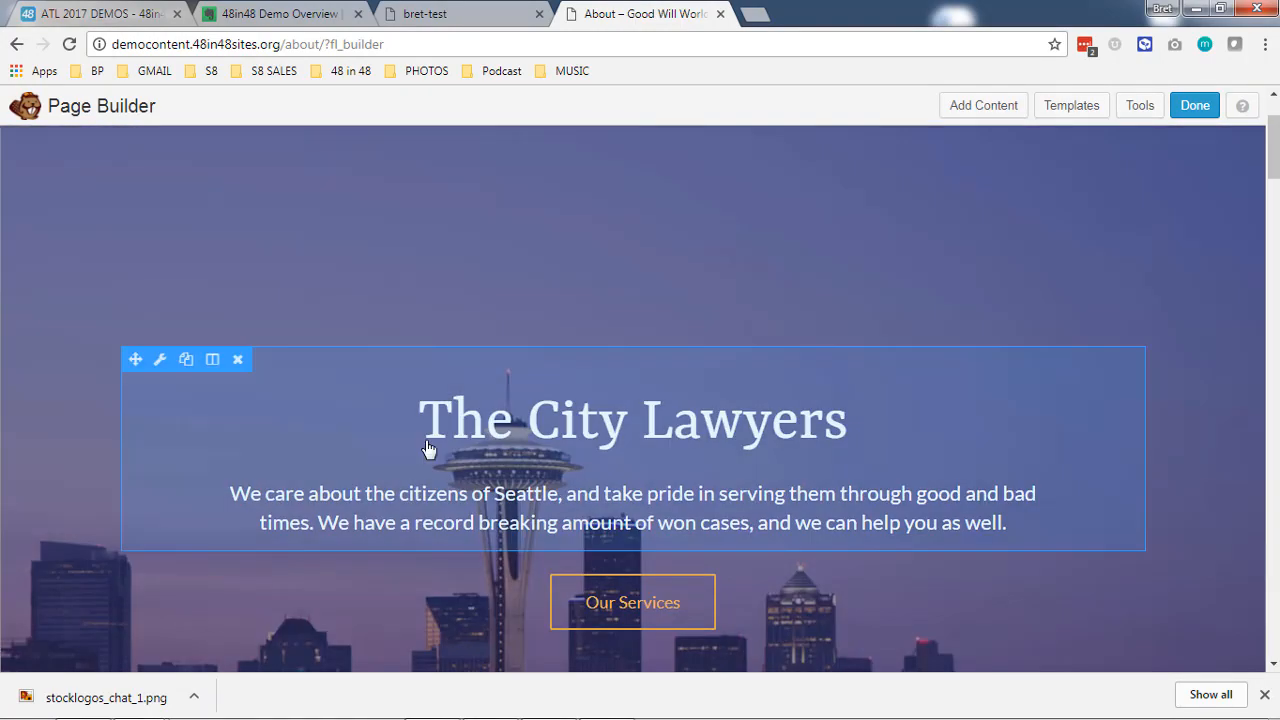
scroll(346, 354, down, 6)
scroll(369, 277, up, 5)
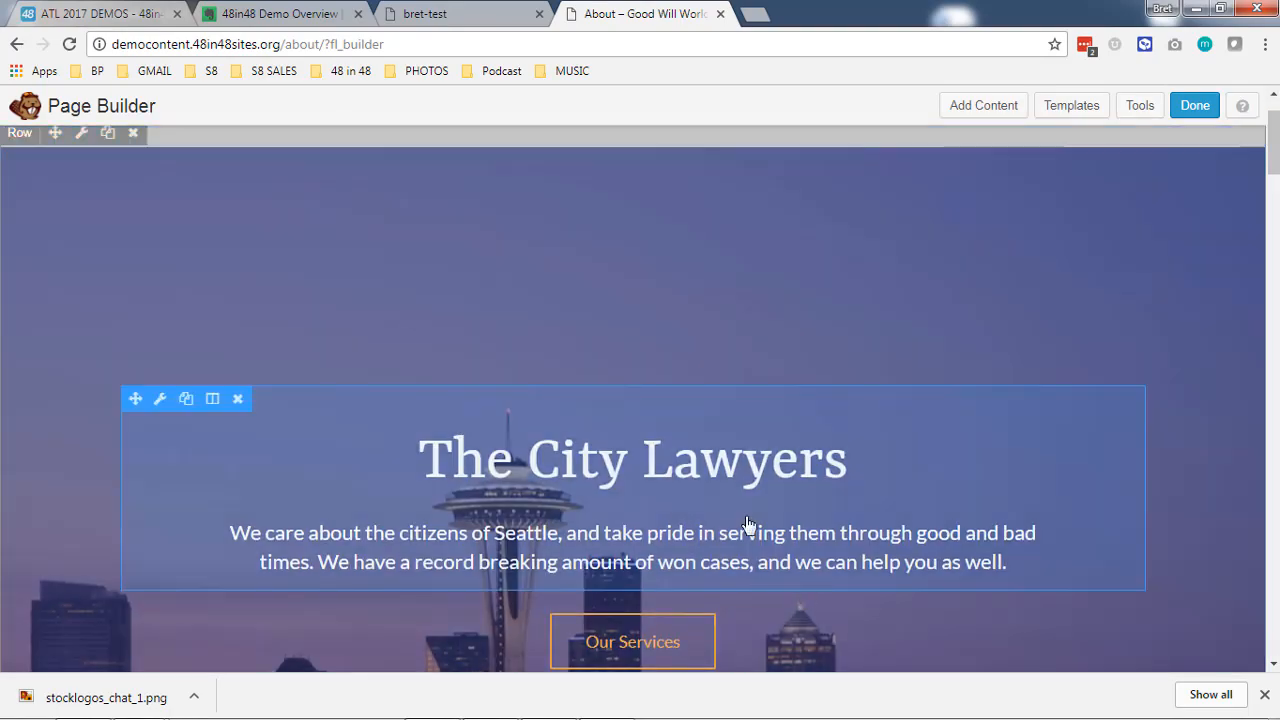
scroll(644, 508, down, 3)
scroll(1049, 209, up, 4)
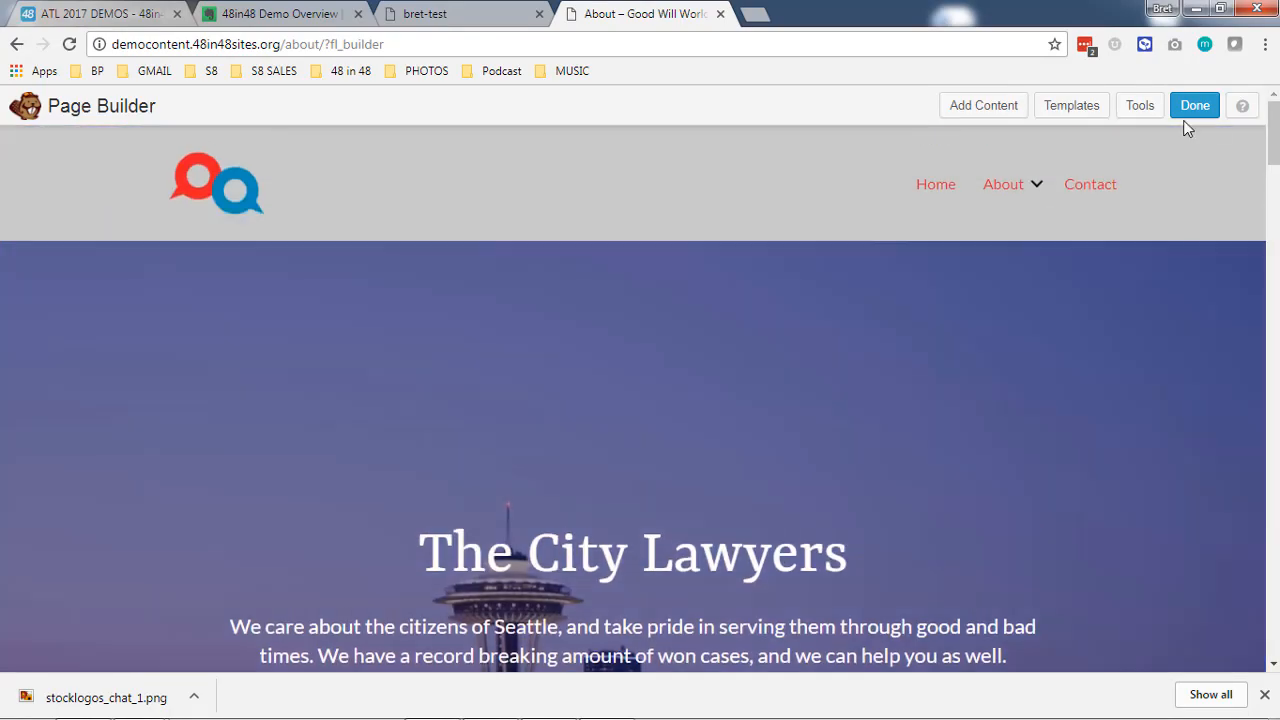
- Finish editing the About page, publish the changes and view the live page
click(1190, 110)
click(636, 342)
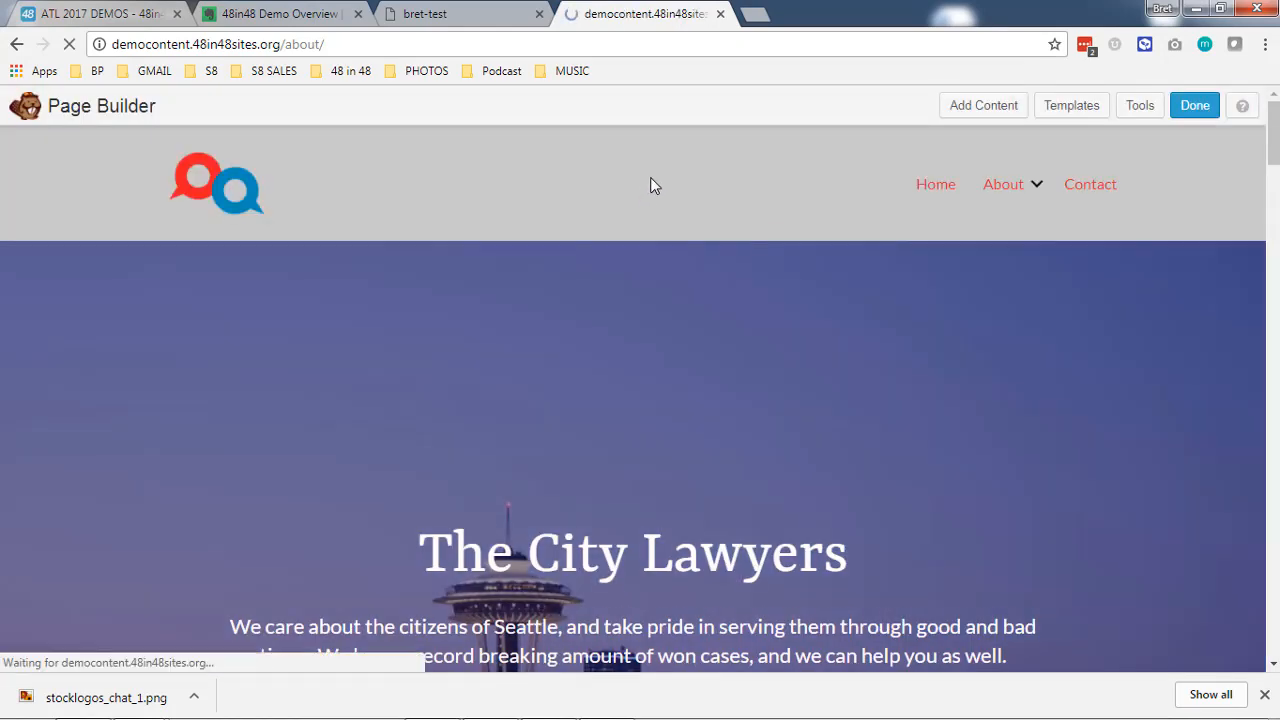
scroll(760, 250, down, 4)
scroll(740, 300, down, 5)
scroll(777, 457, up, 9)
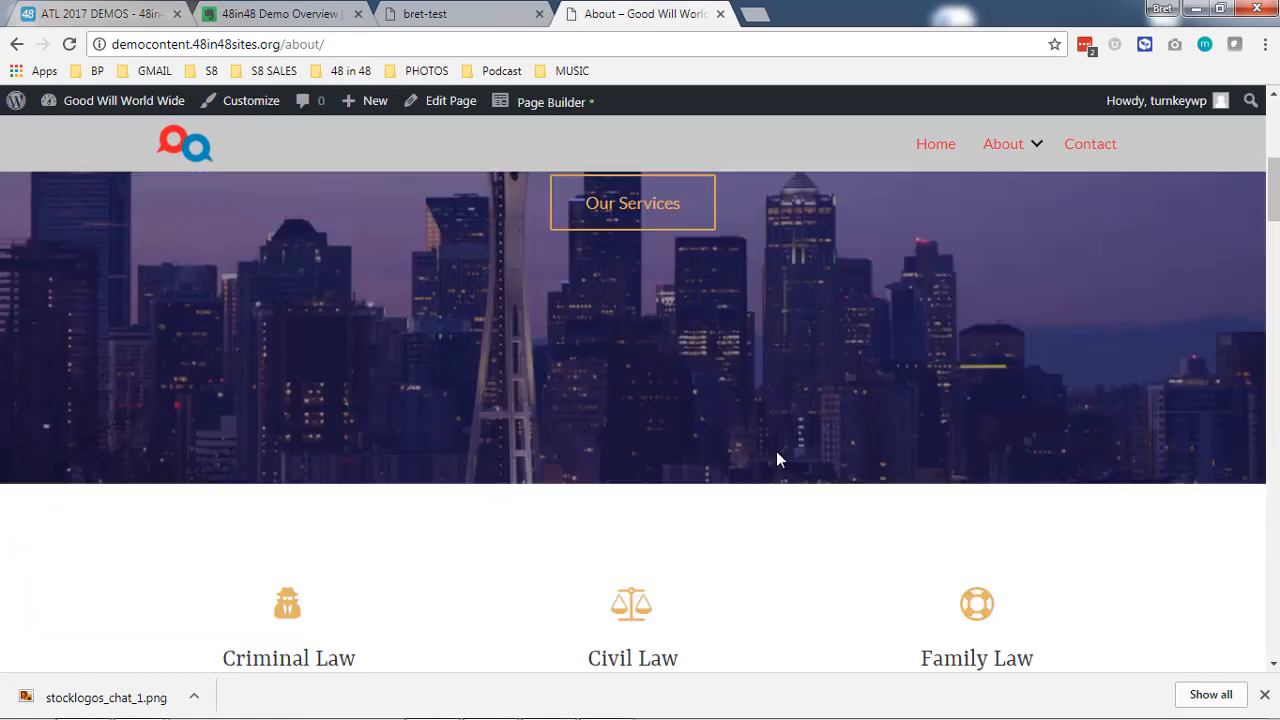
- Open the site's Plugins admin page, dismiss the browser's downloads bar and look through the installed plugins
mouse_move(118, 105)
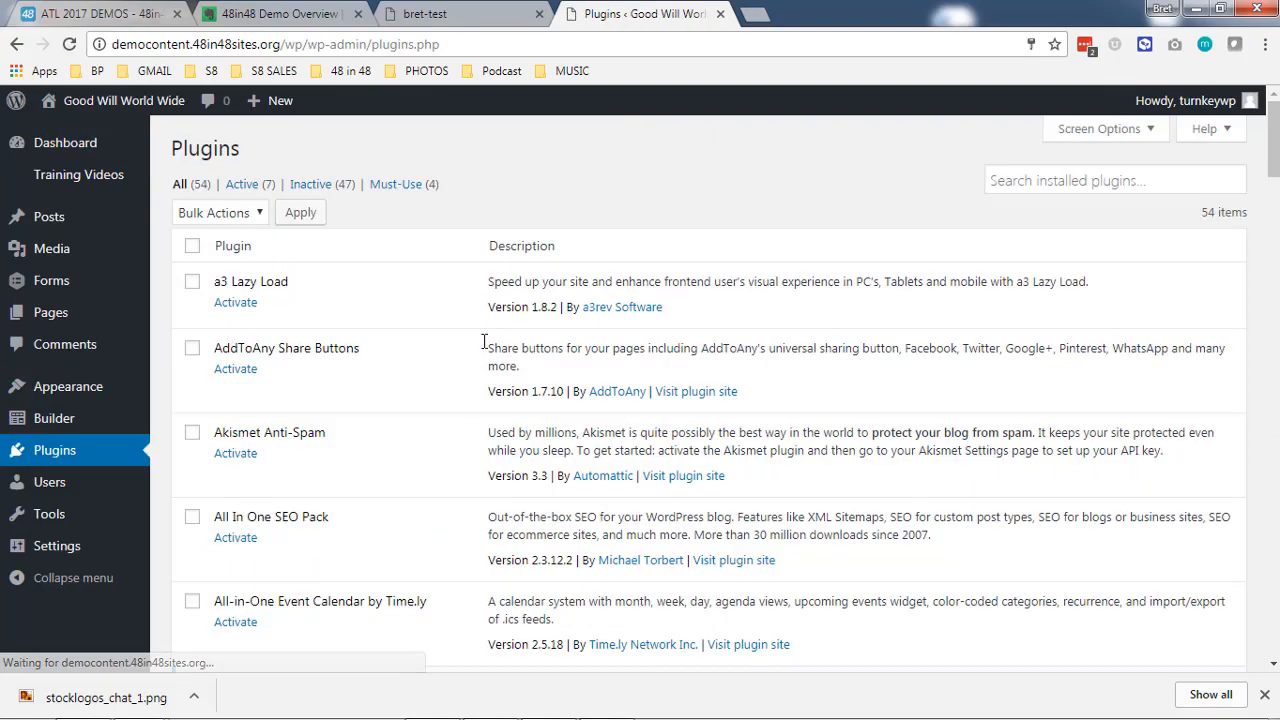
scroll(451, 337, down, 11)
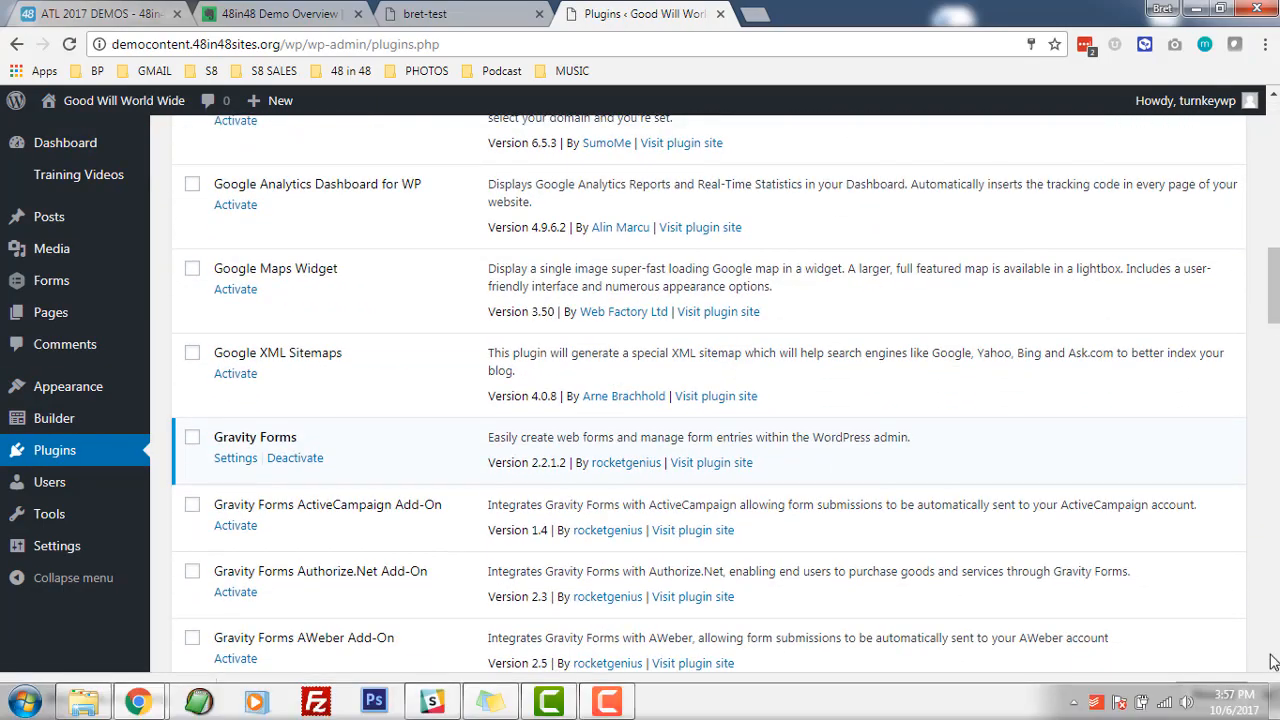
click(1265, 695)
scroll(248, 403, down, 20)
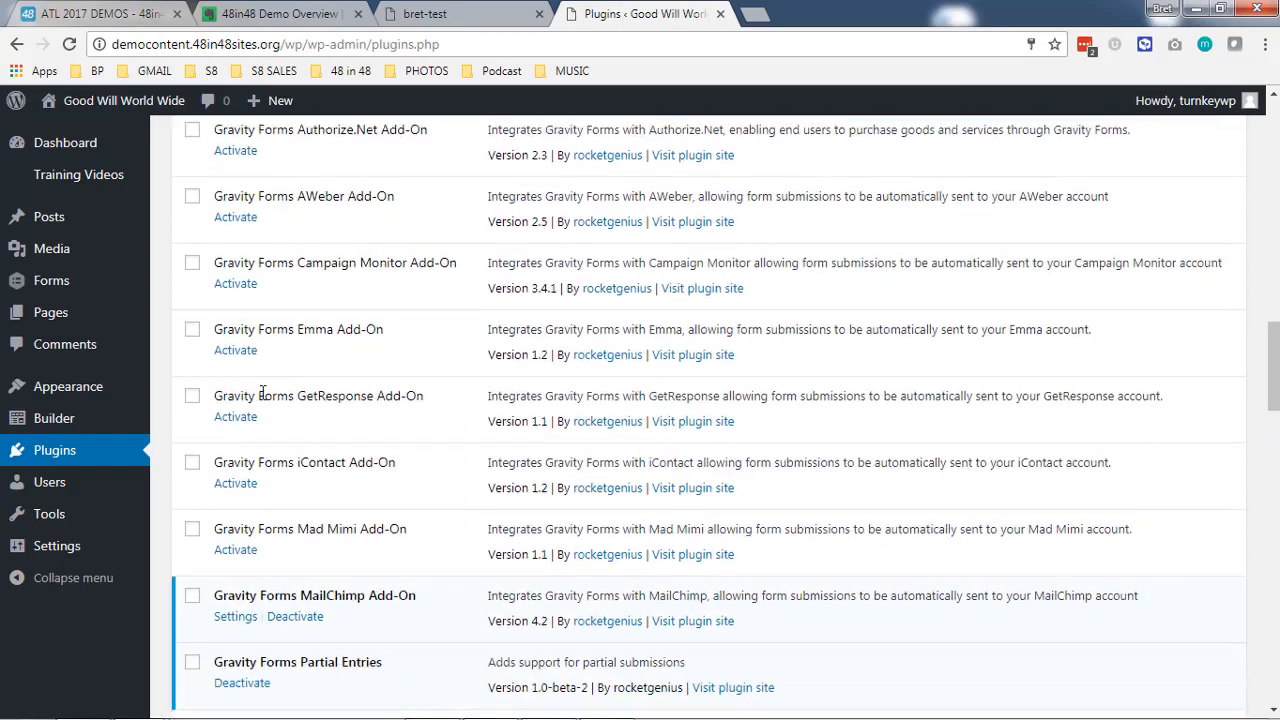
scroll(336, 478, down, 7)
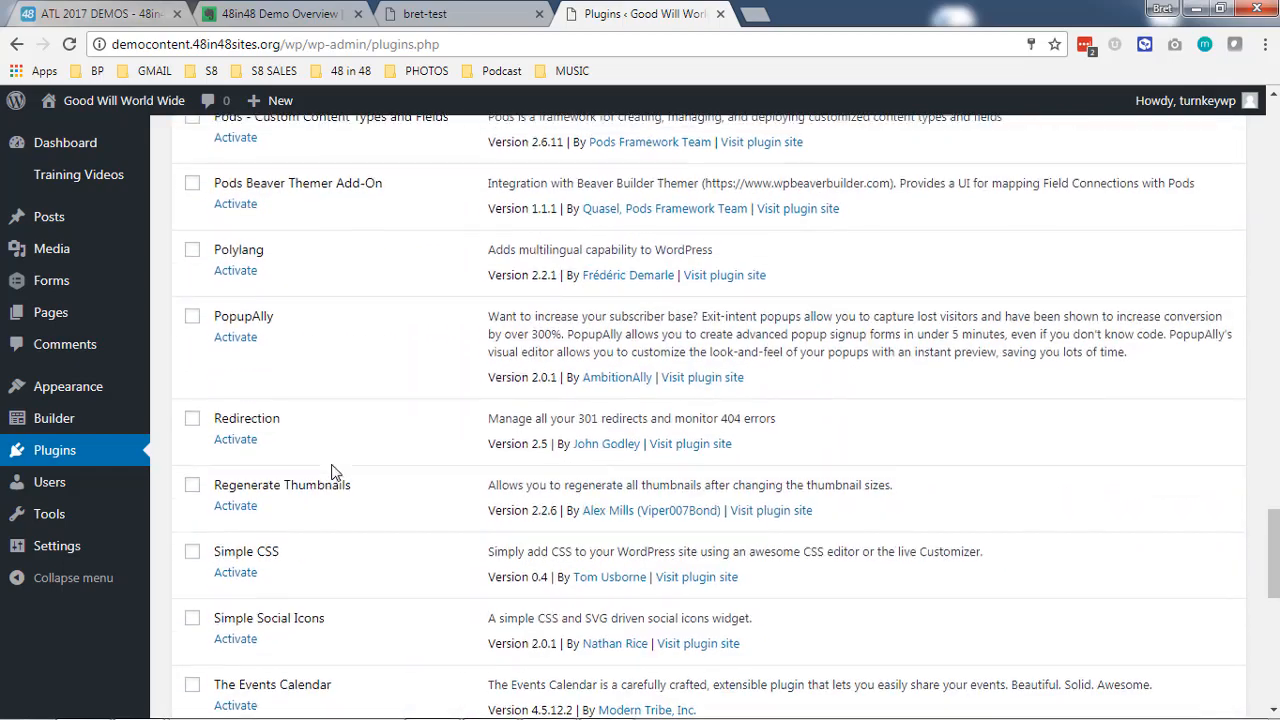
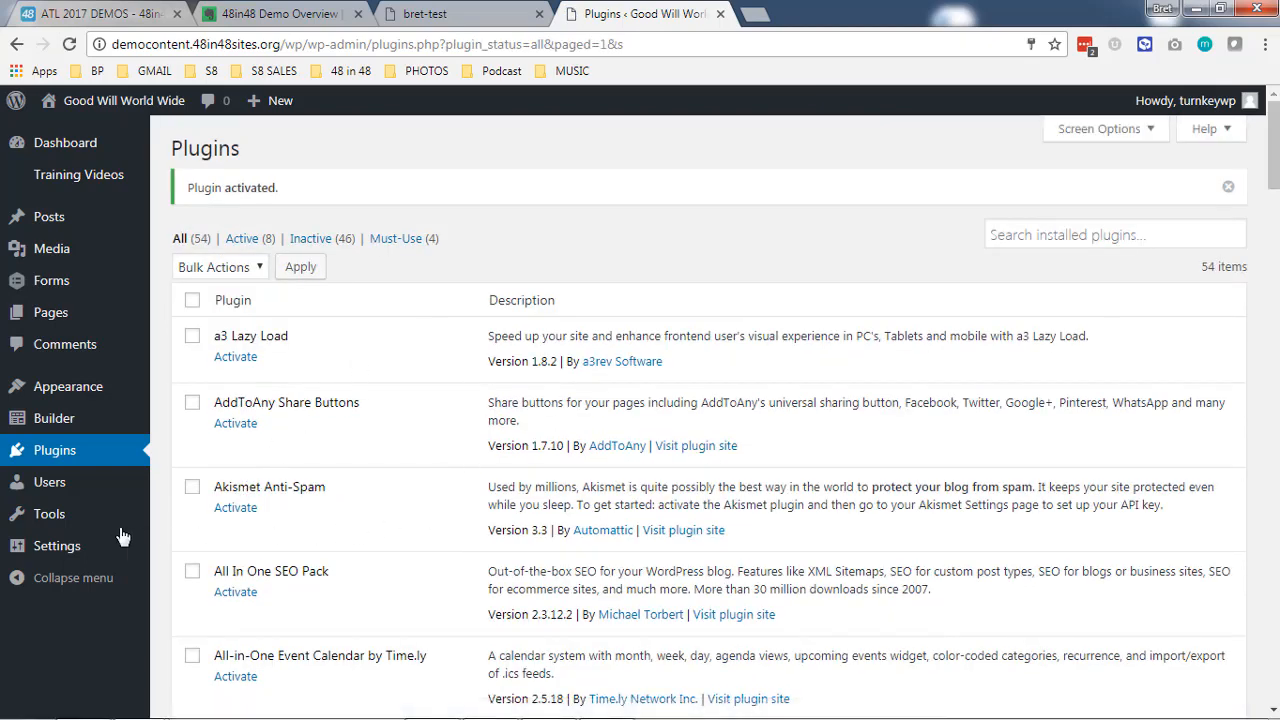
- Open the site's UABB settings, glance at the modules and go to the Template Cloud
mouse_move(90, 543)
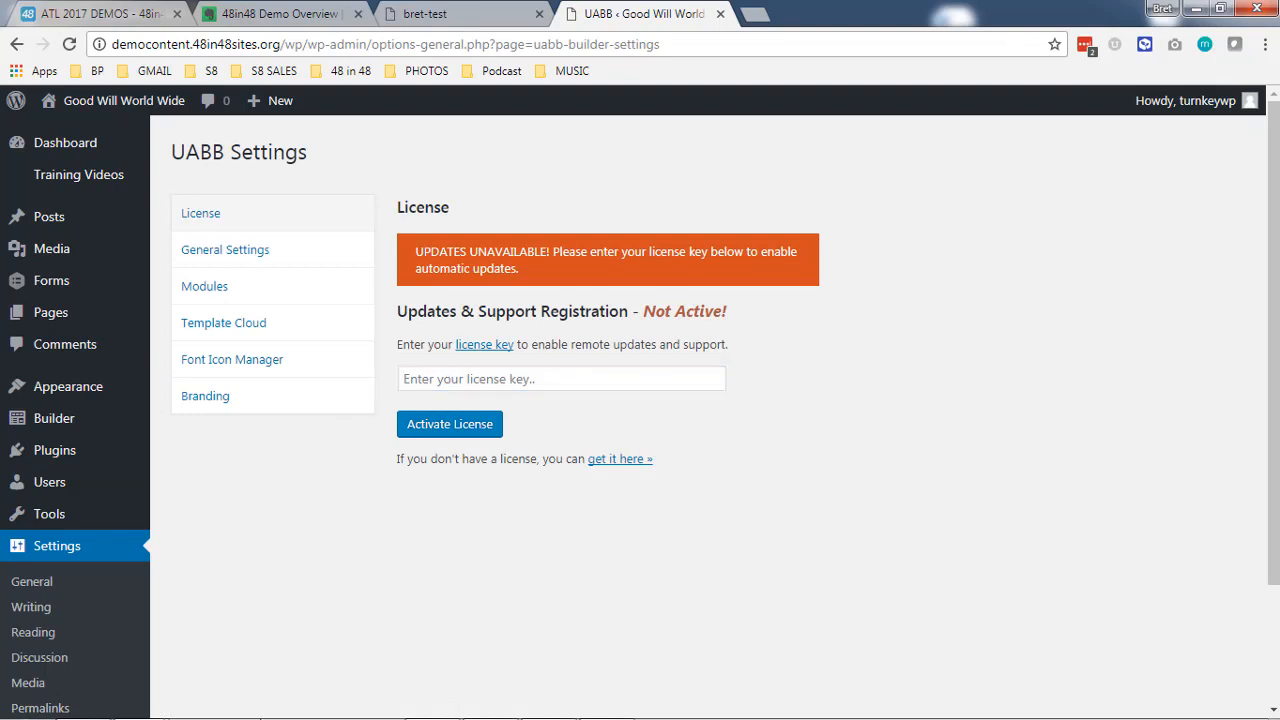
mouse_move(165, 708)
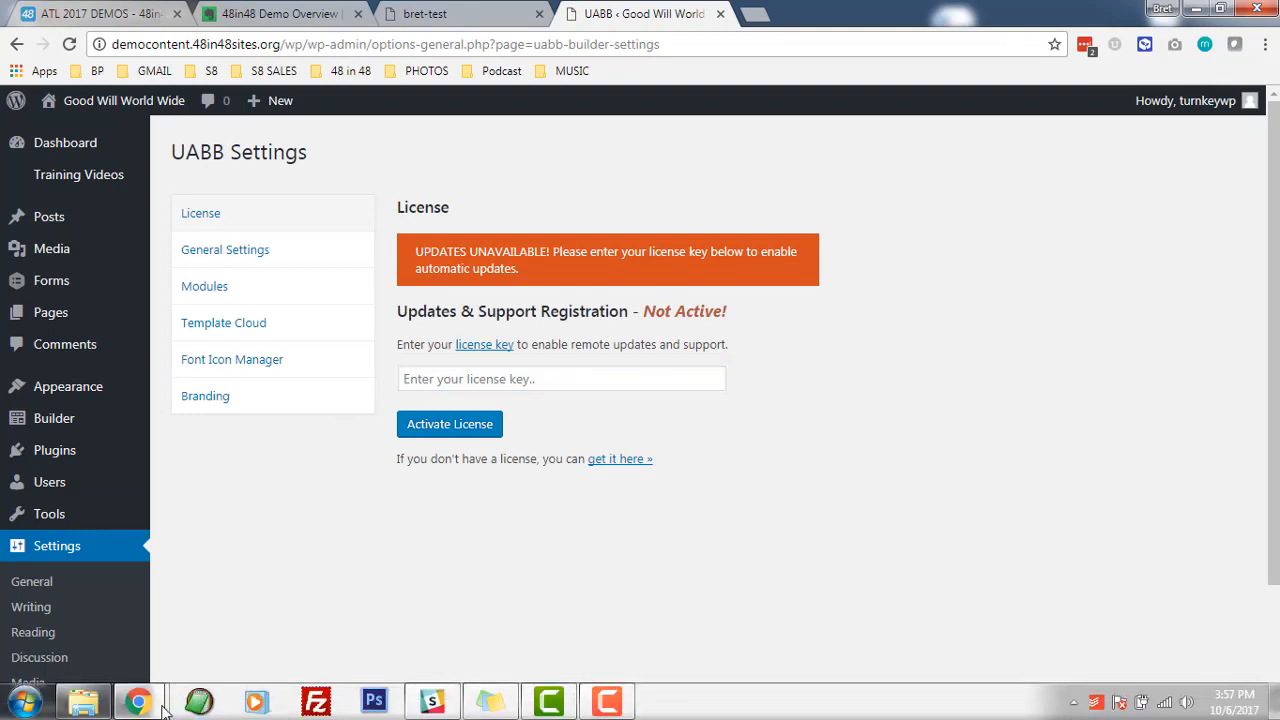
click(254, 296)
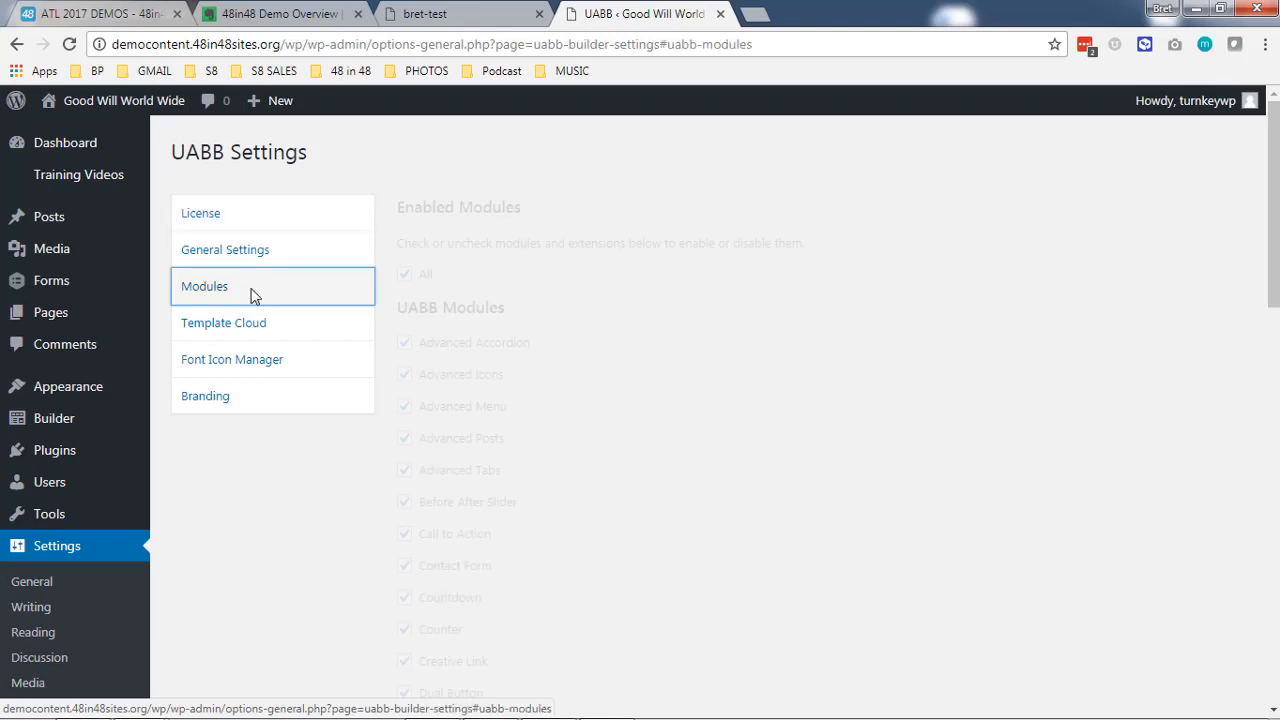
click(247, 324)
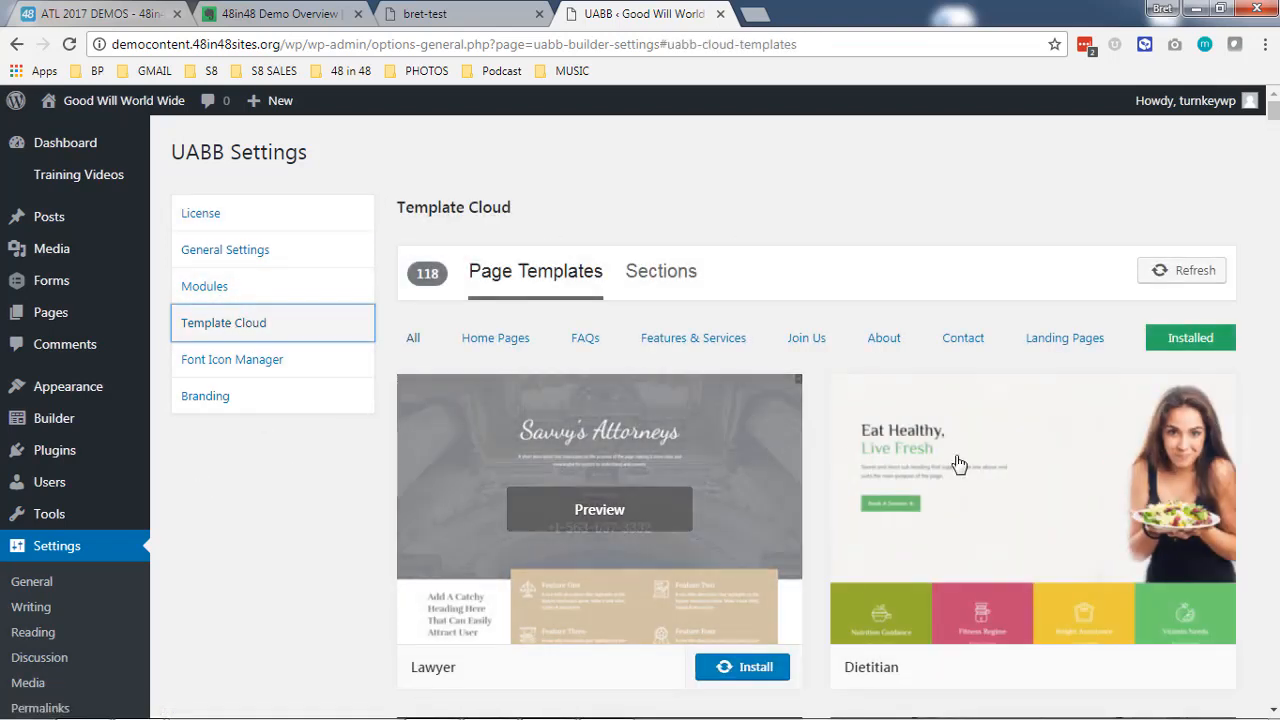
- Look through the Template Cloud's page templates down to the Web Agency template
scroll(971, 363, down, 2)
scroll(585, 565, down, 7)
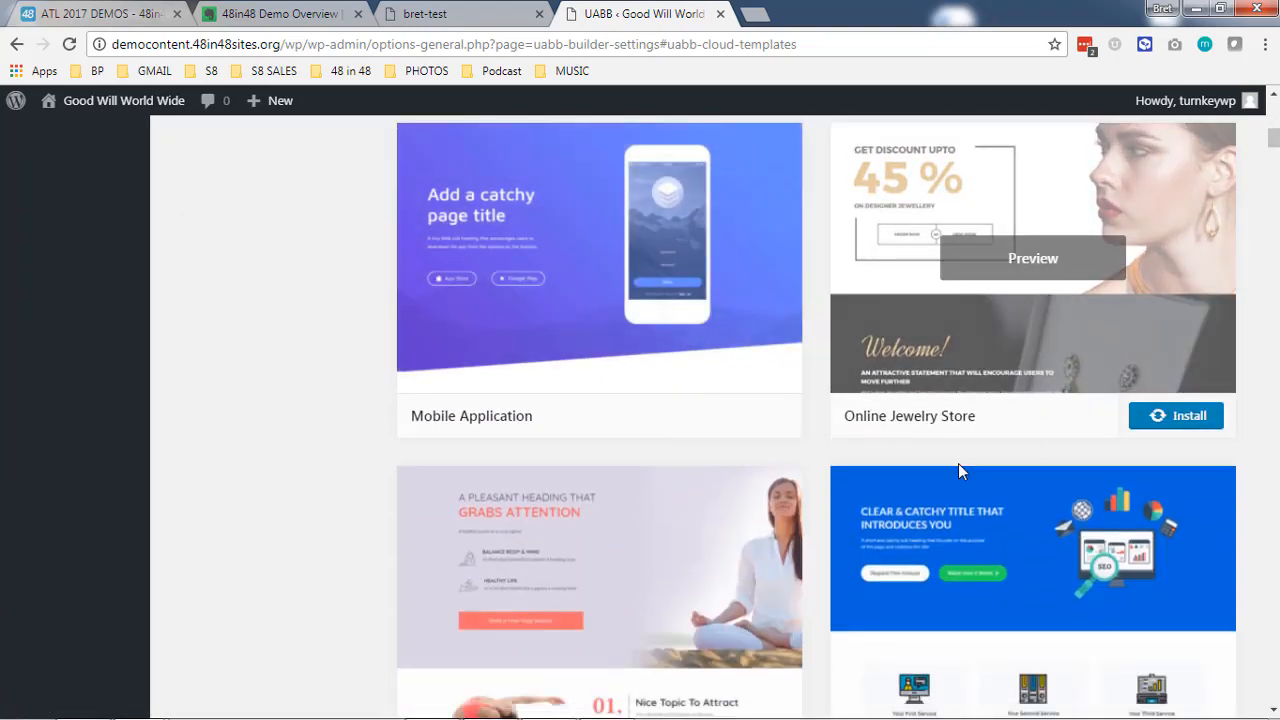
scroll(690, 500, down, 5)
scroll(940, 477, up, 6)
scroll(549, 434, up, 10)
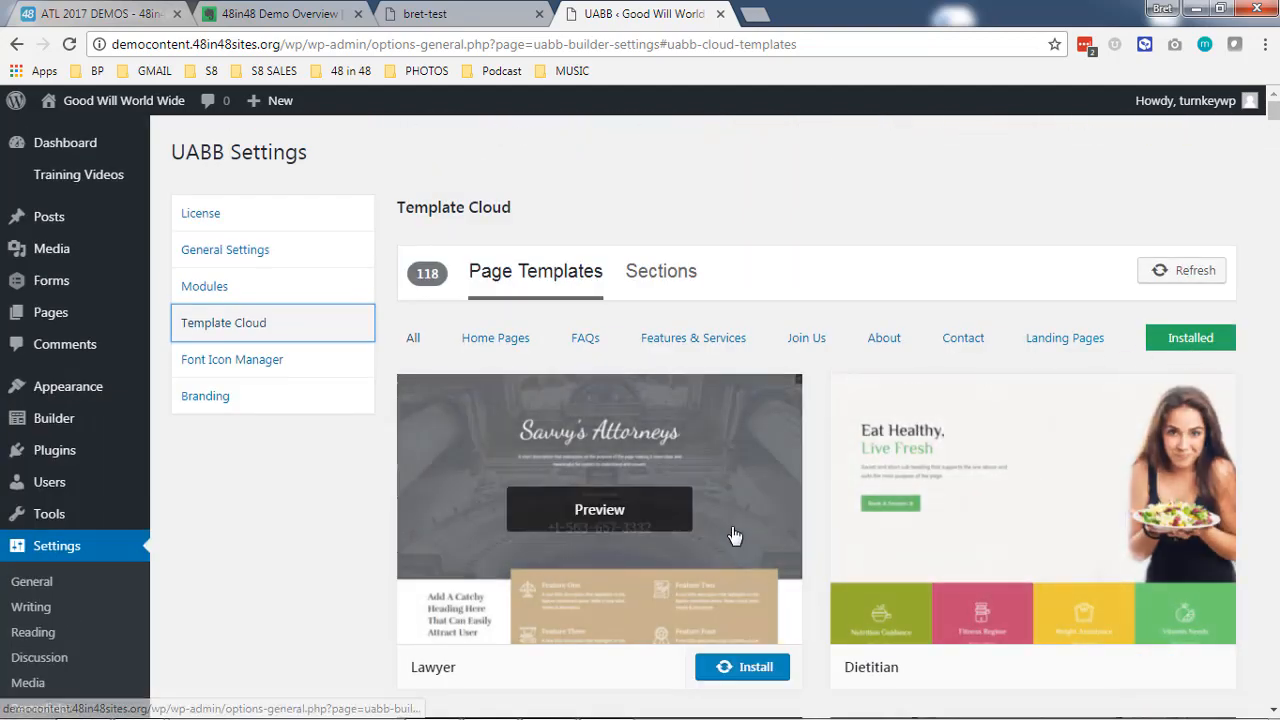
scroll(505, 435, down, 5)
scroll(505, 385, down, 7)
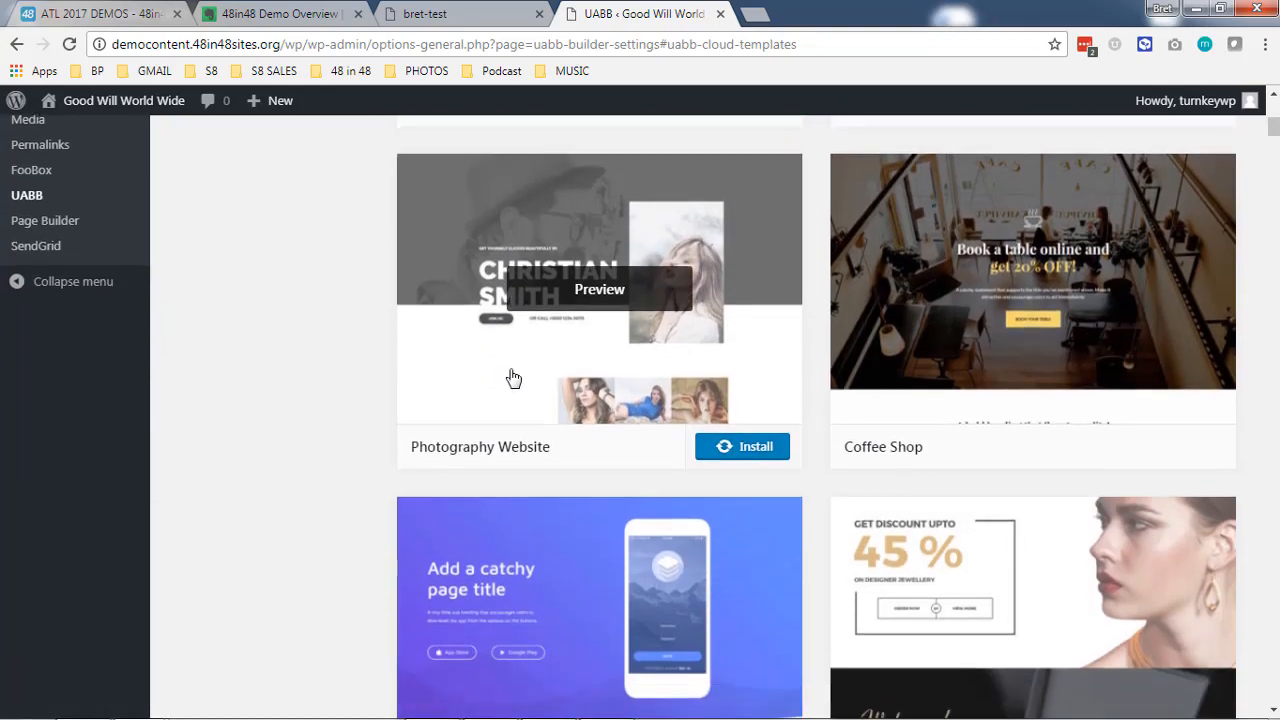
scroll(512, 365, down, 6)
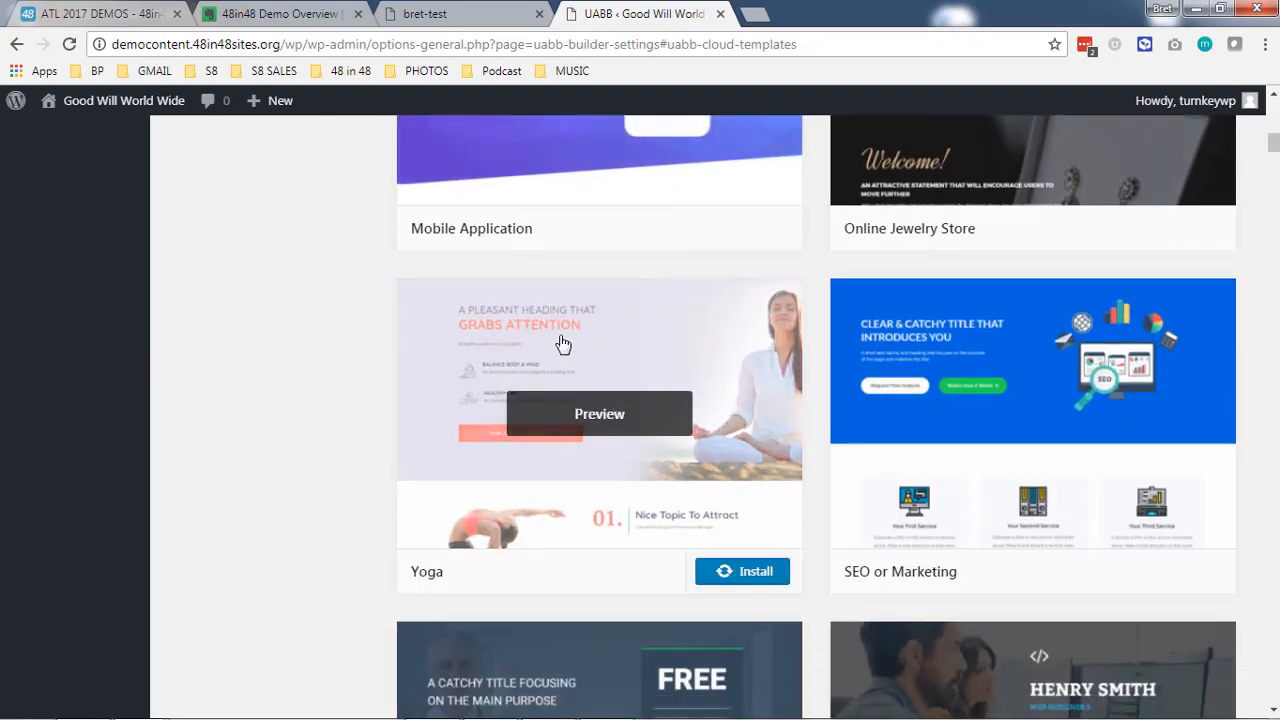
scroll(577, 370, down, 7)
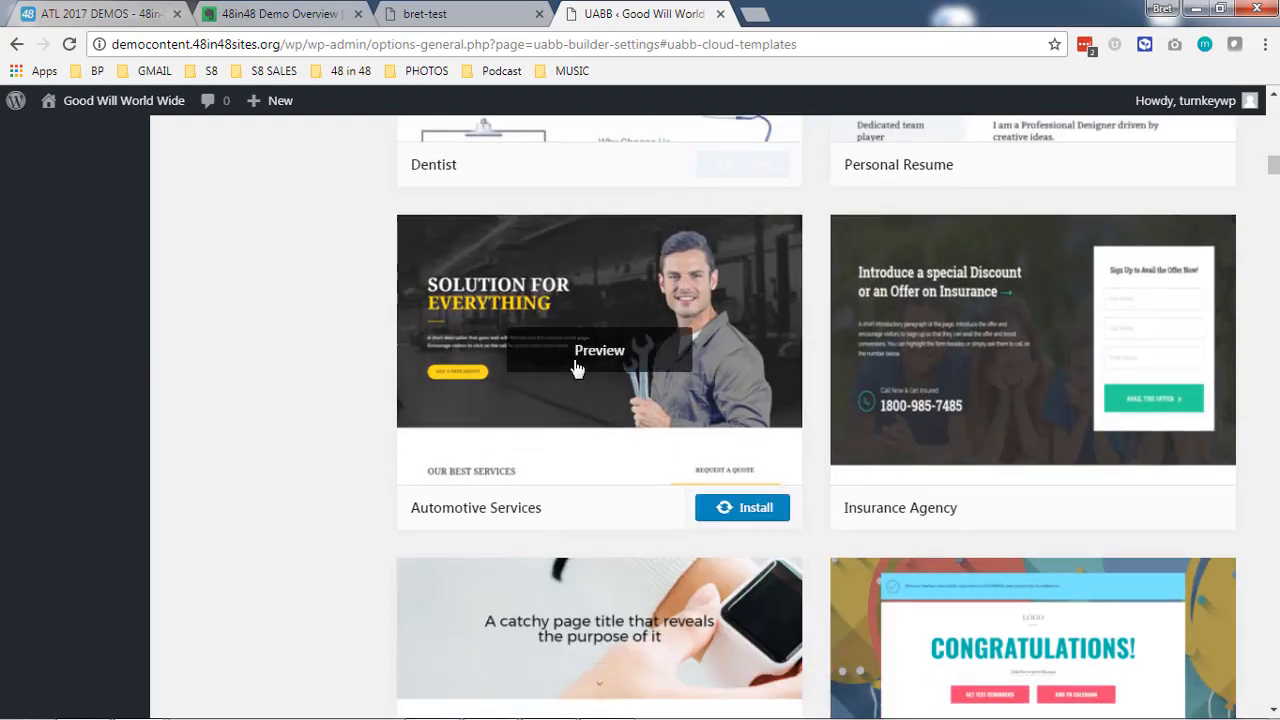
scroll(577, 365, down, 3)
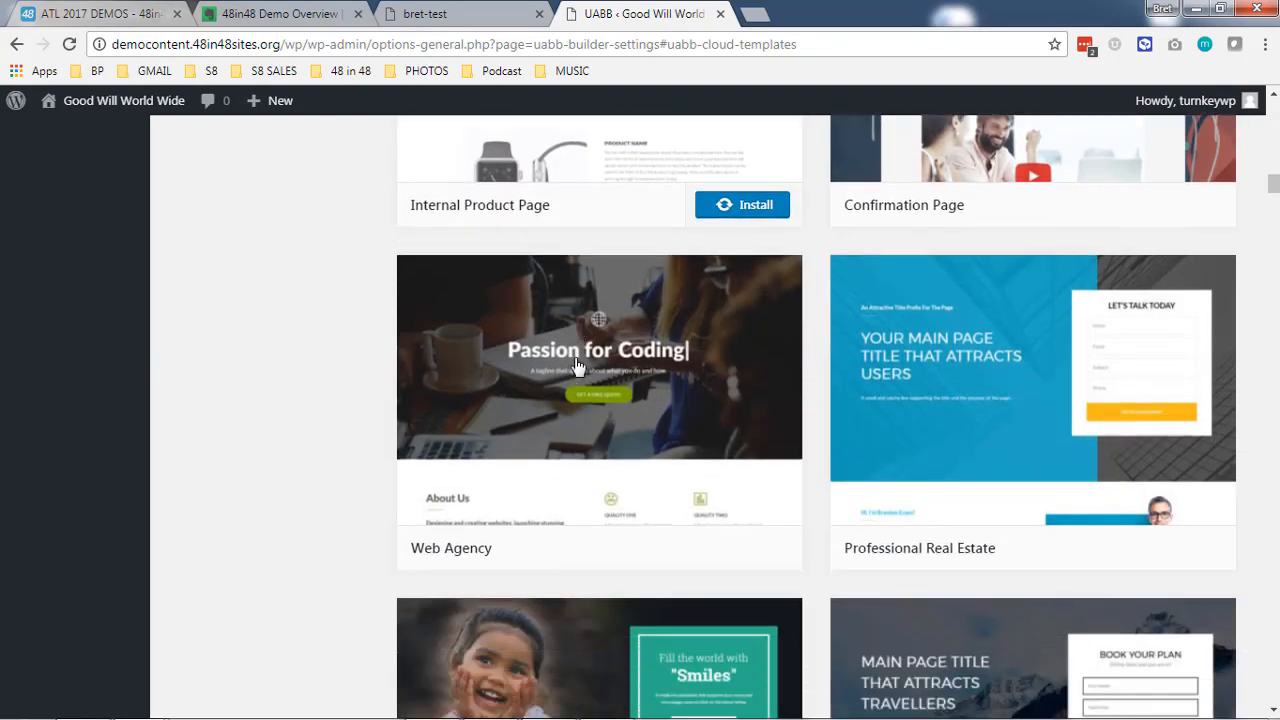
scroll(597, 370, up, 1)
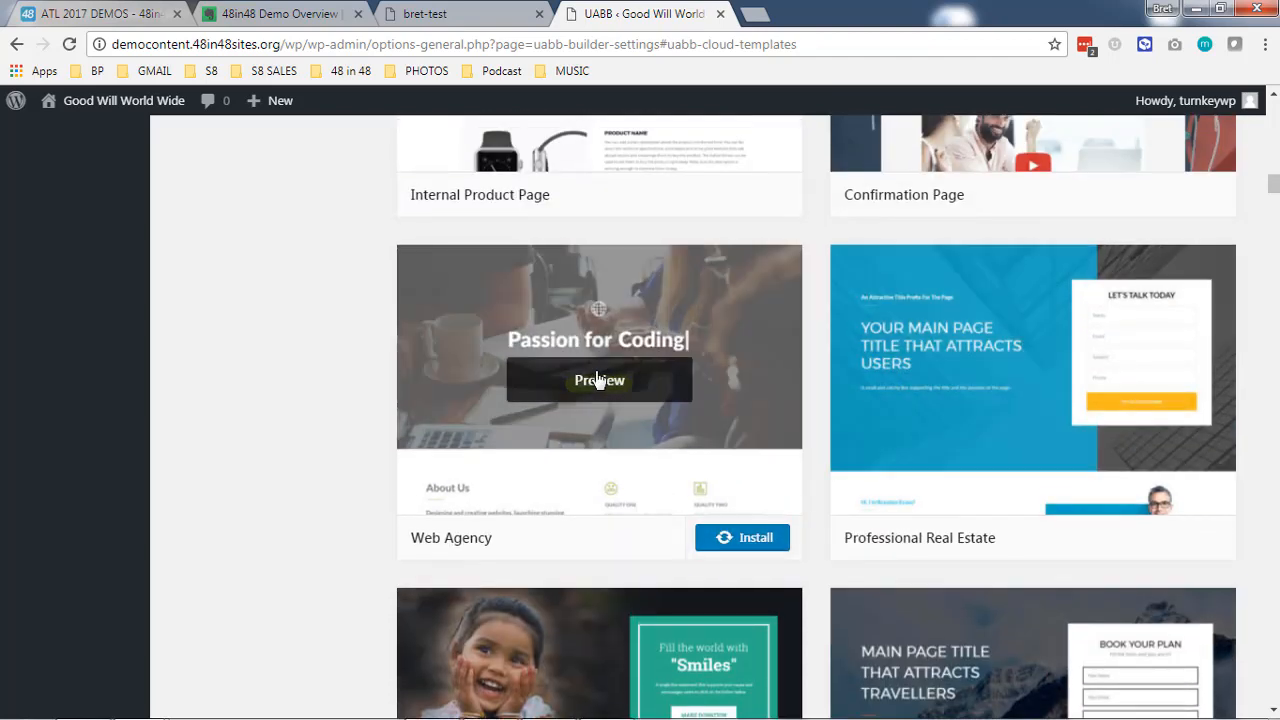
- Preview the Web Agency template, look through its sections and close the preview
click(600, 381)
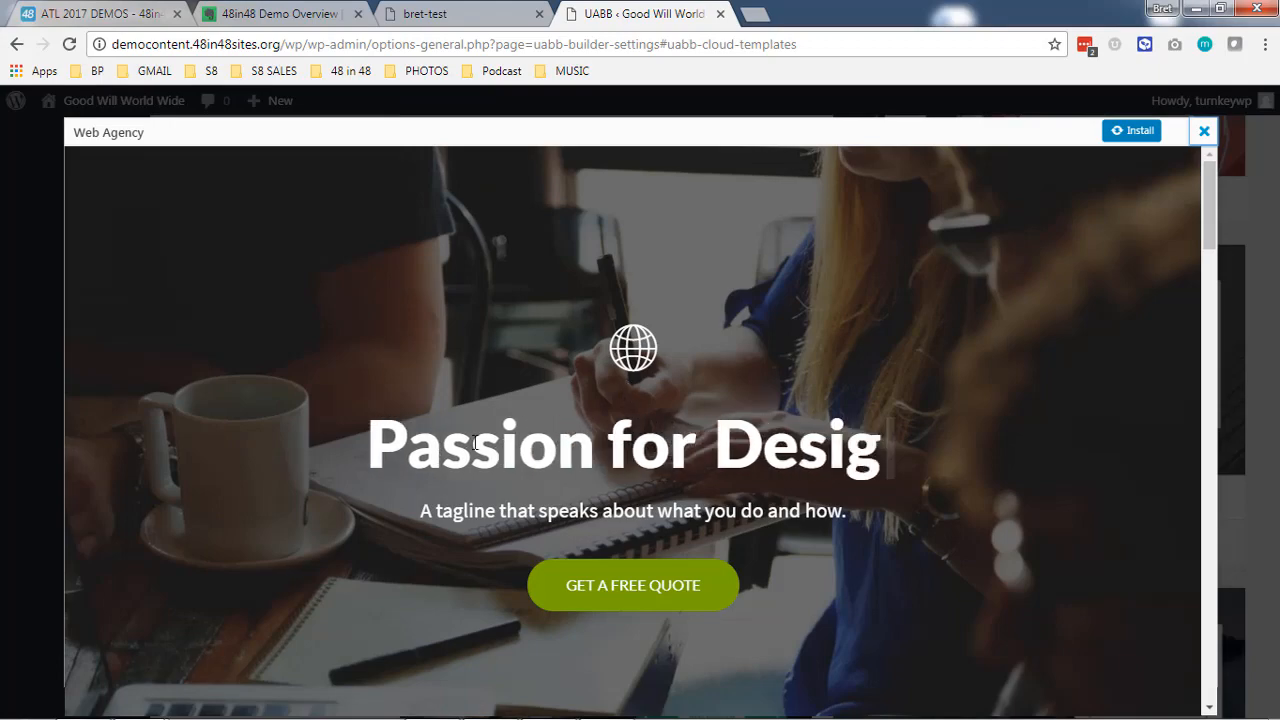
scroll(406, 430, down, 5)
scroll(406, 430, down, 10)
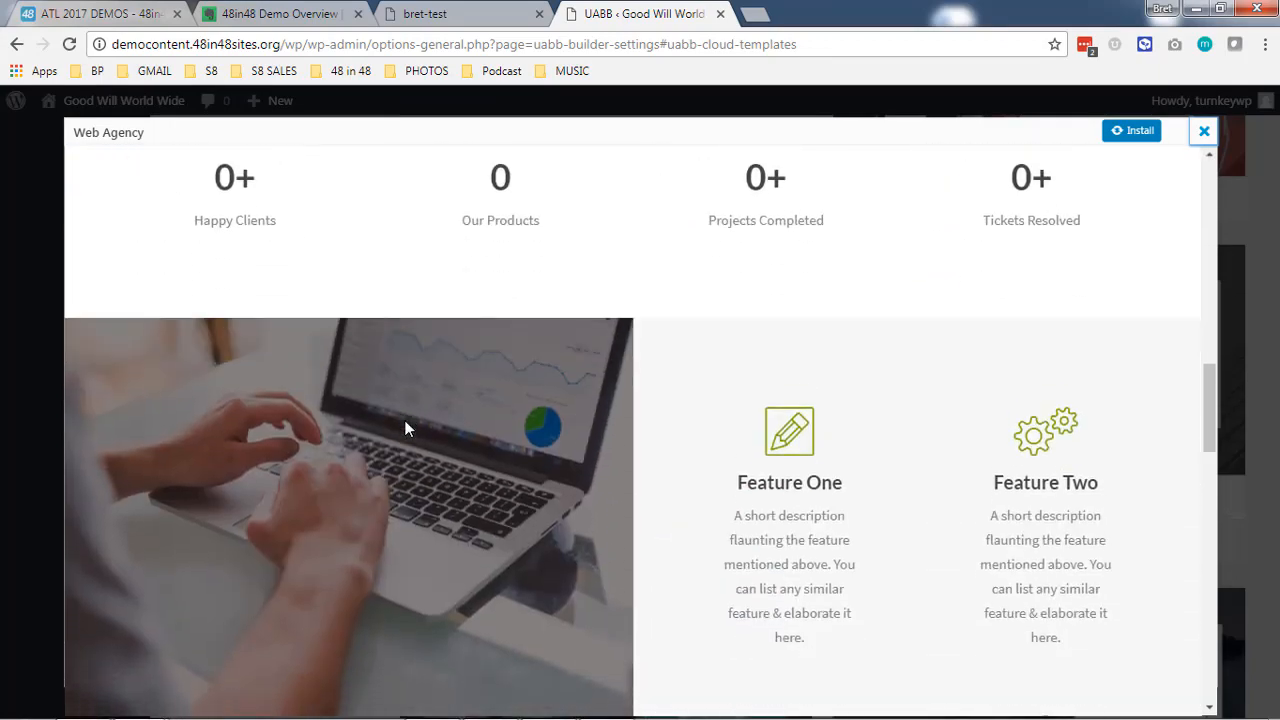
scroll(407, 428, down, 5)
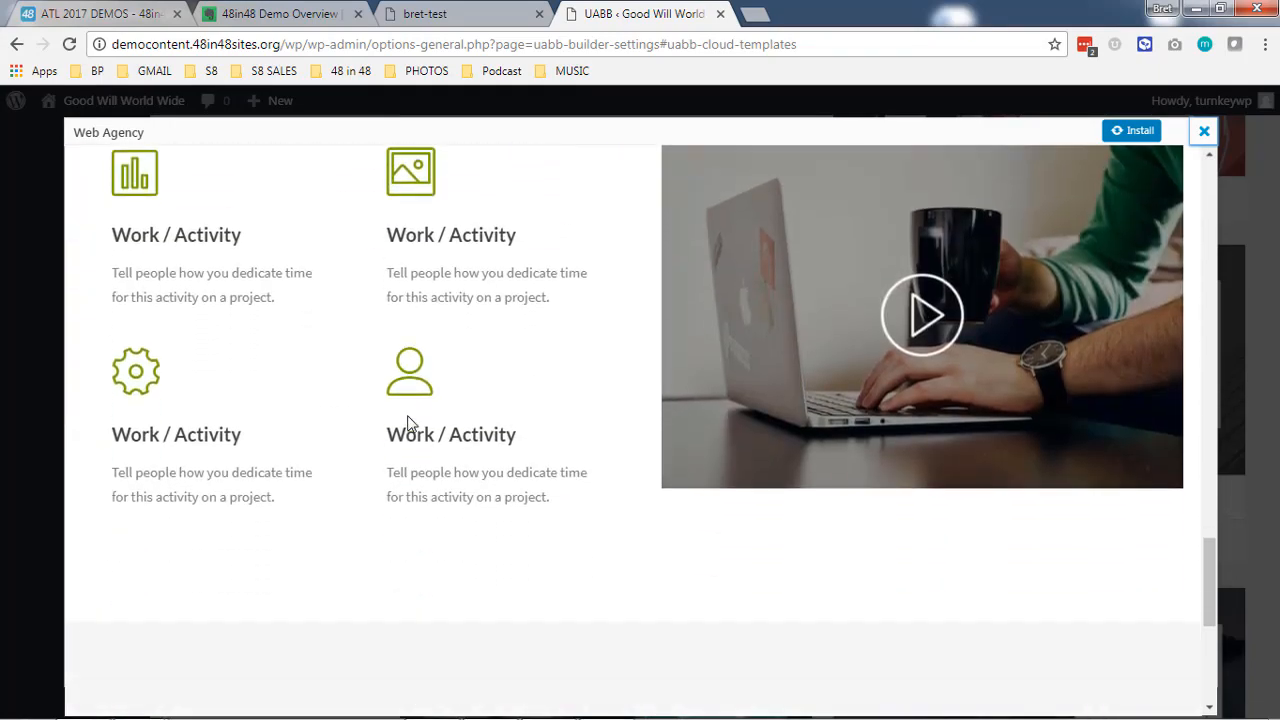
scroll(858, 473, up, 12)
scroll(865, 472, up, 5)
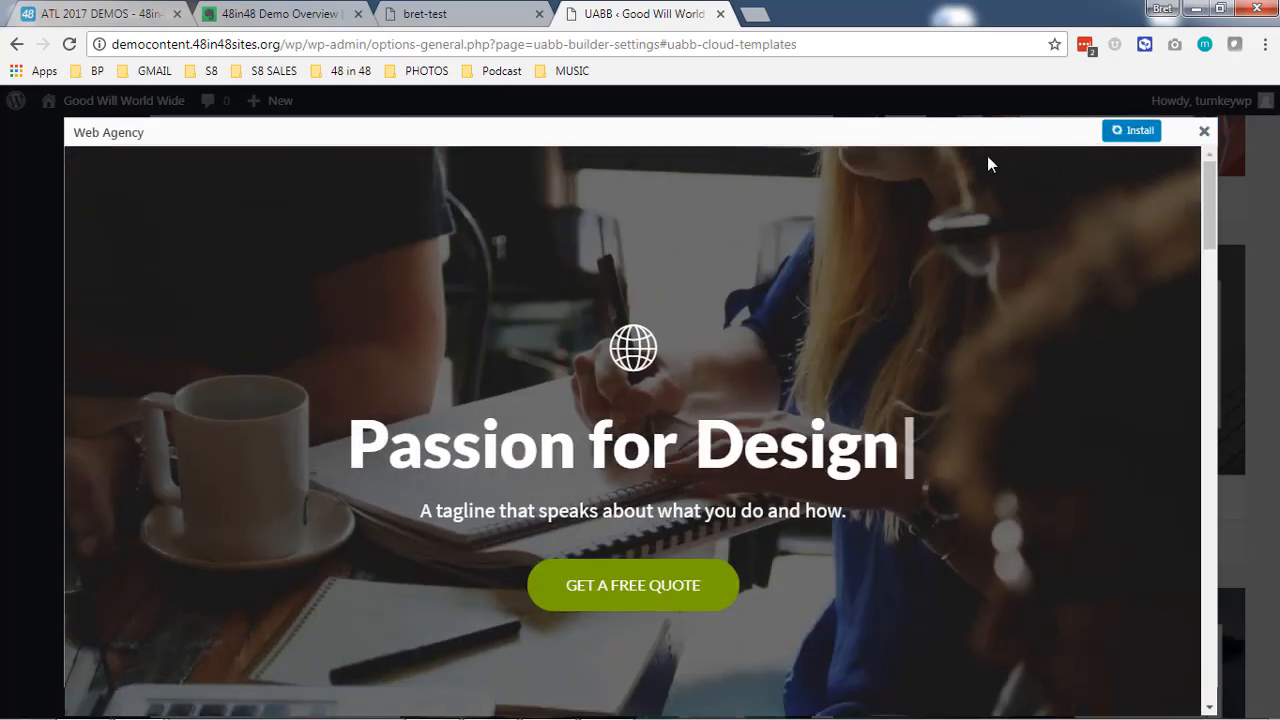
click(1204, 134)
- Filter the page templates to show only the installed ones
scroll(910, 360, up, 10)
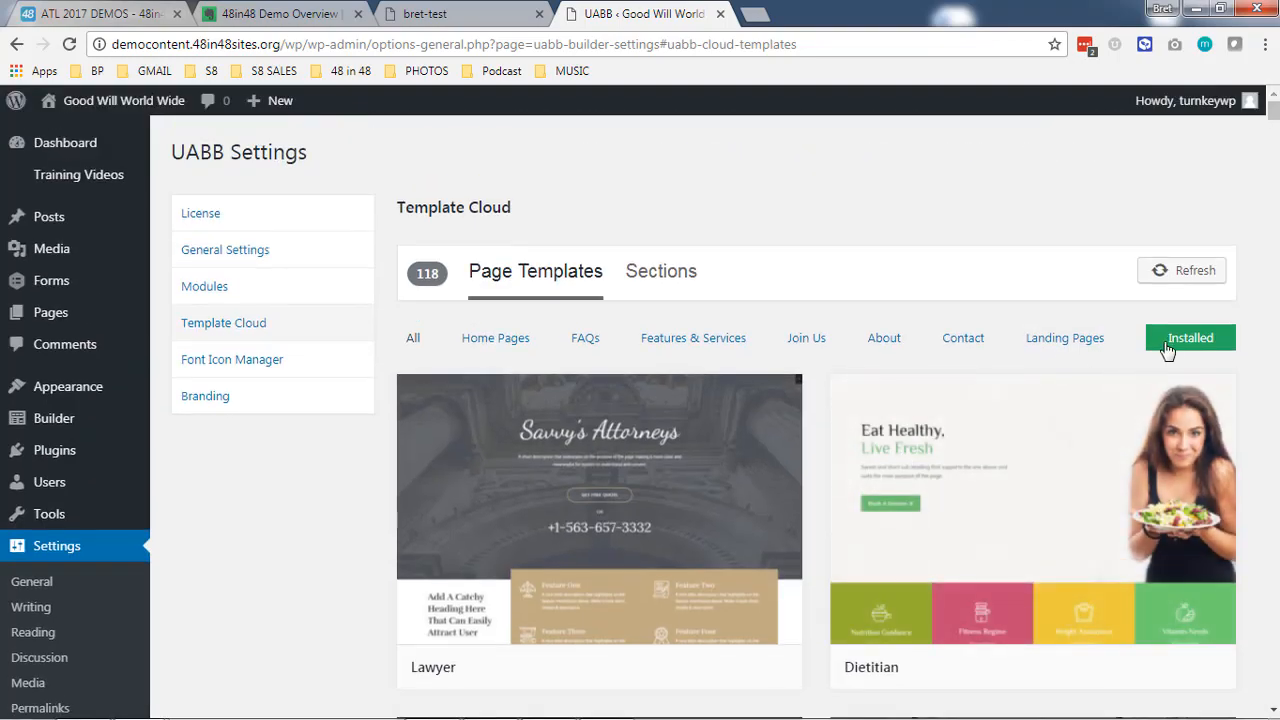
click(1169, 340)
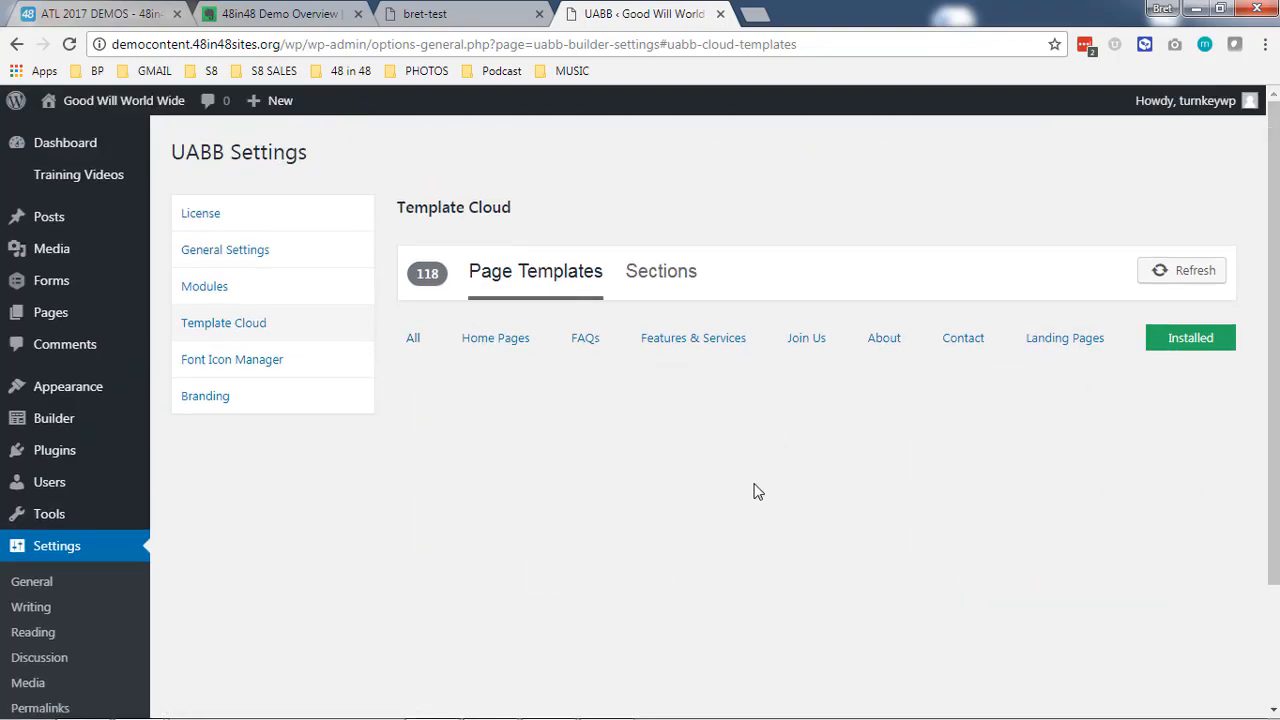
scroll(745, 487, down, 3)
scroll(743, 486, up, 3)
- Show all page templates again and install the Web Agency template
click(414, 340)
scroll(640, 437, down, 6)
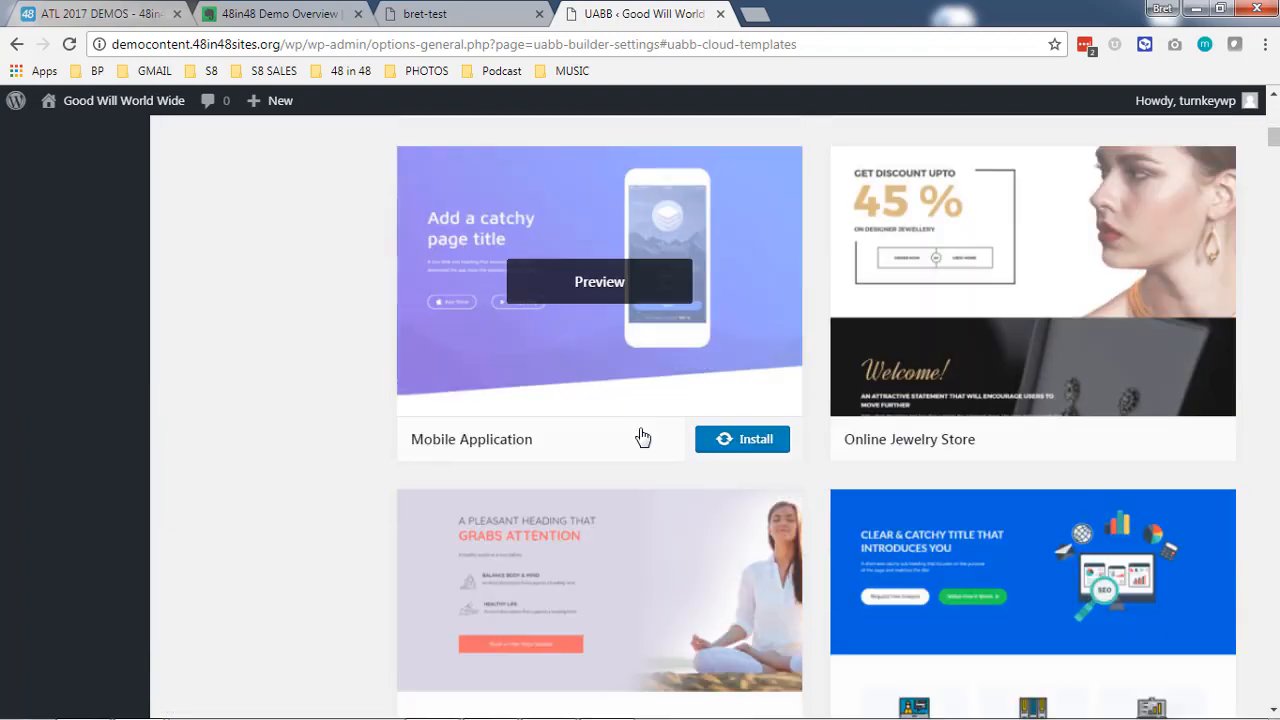
scroll(642, 437, down, 10)
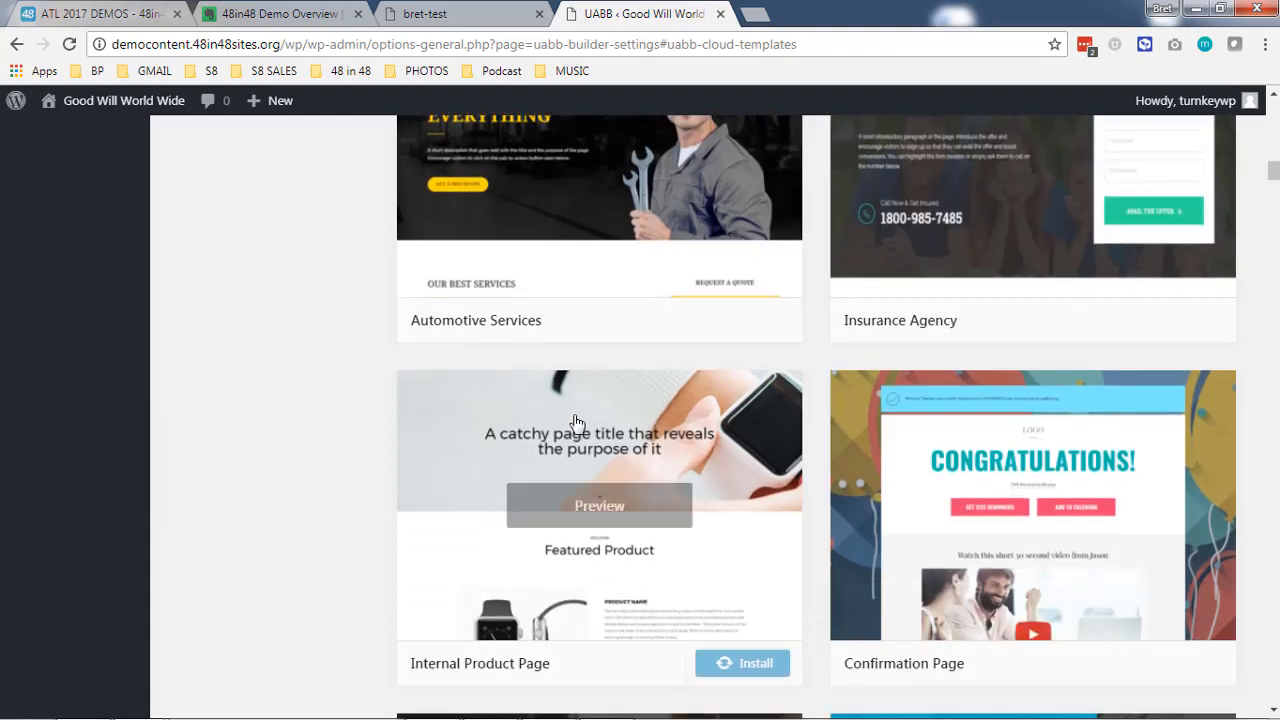
scroll(577, 421, down, 8)
scroll(574, 412, up, 4)
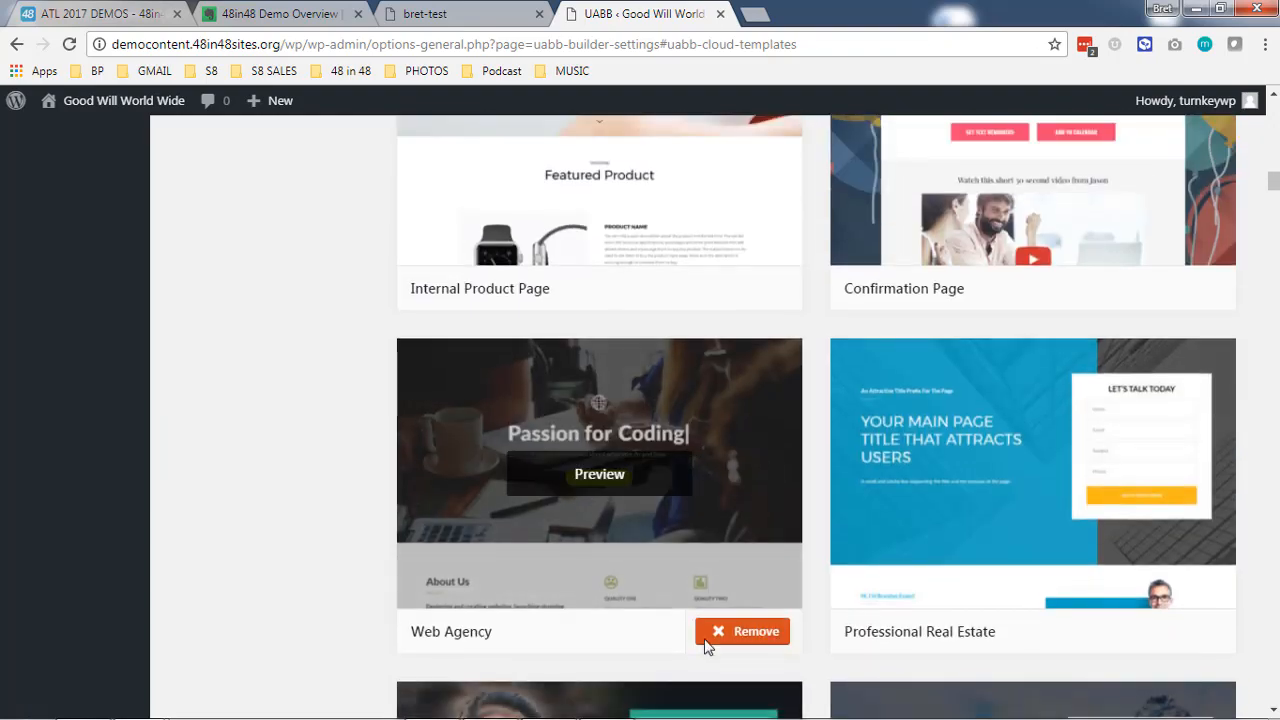
scroll(297, 549, up, 20)
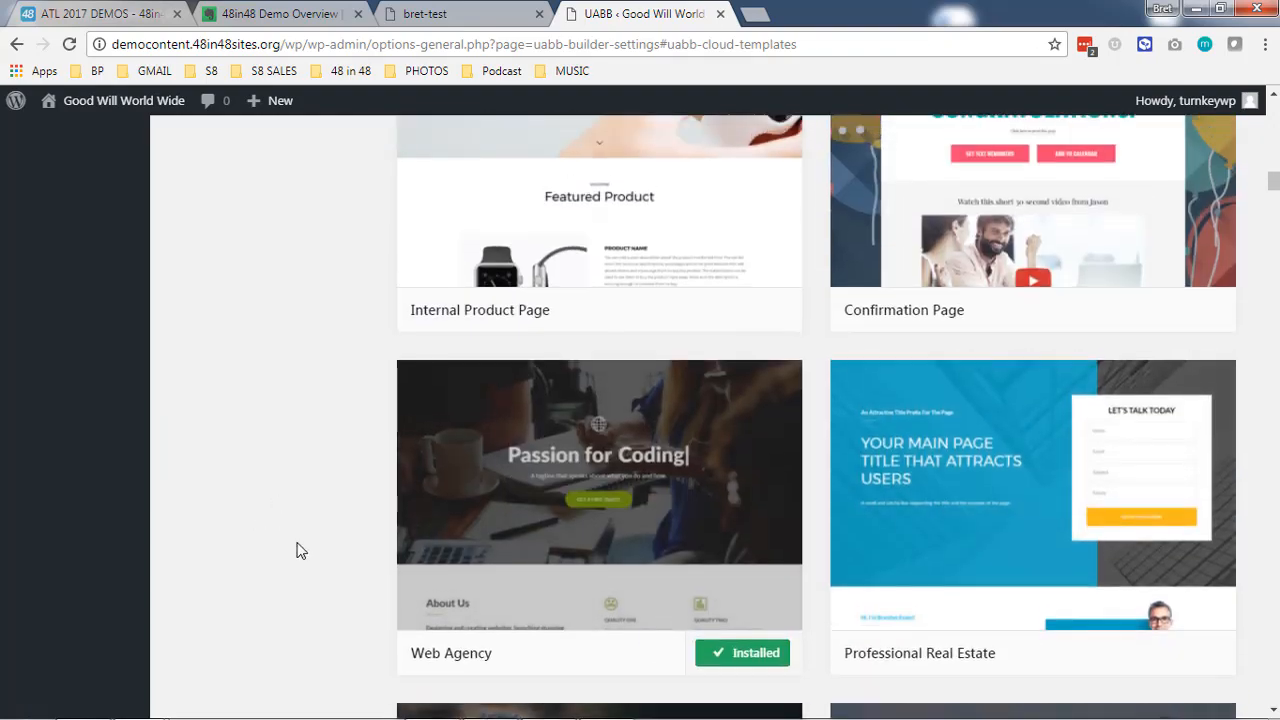
- Visit the live site, go to the Board of Directors page under About and open it in Page Builder
mouse_move(123, 109)
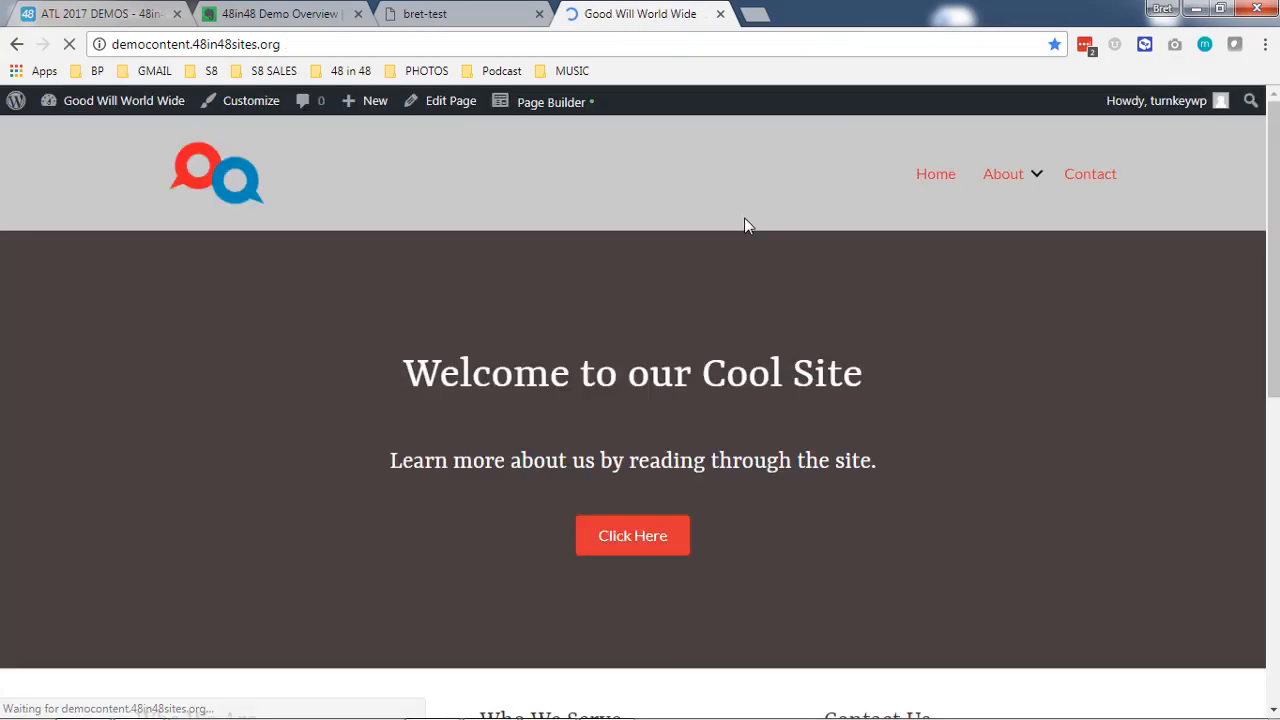
mouse_move(1004, 192)
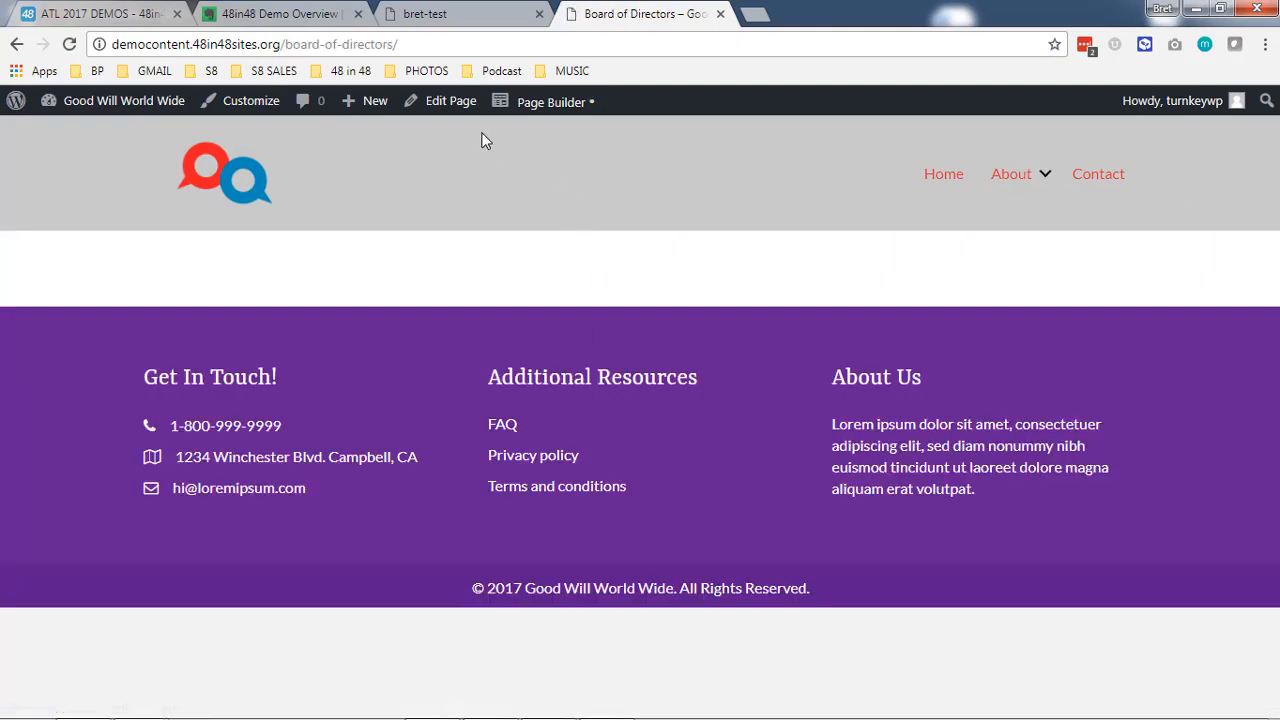
mouse_move(523, 118)
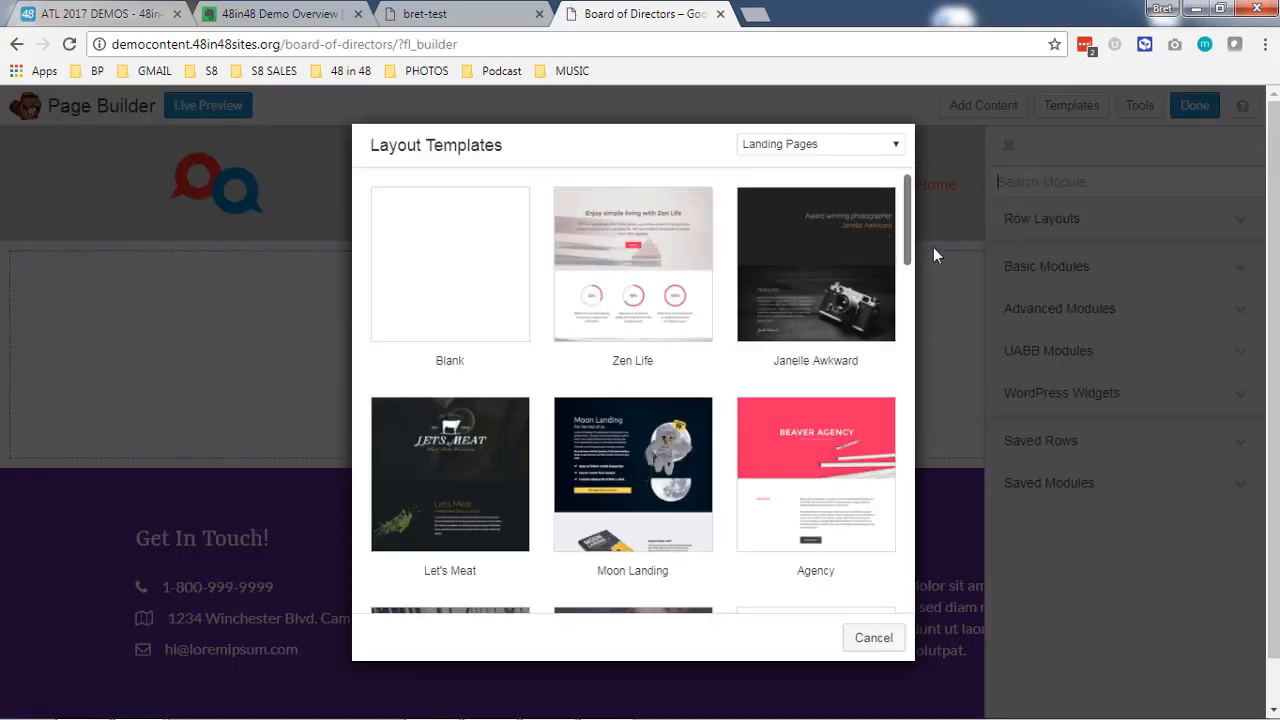
- Apply the Web Agency layout from the Template Cloud category to the Board of Directors page
drag(910, 237, 910, 205)
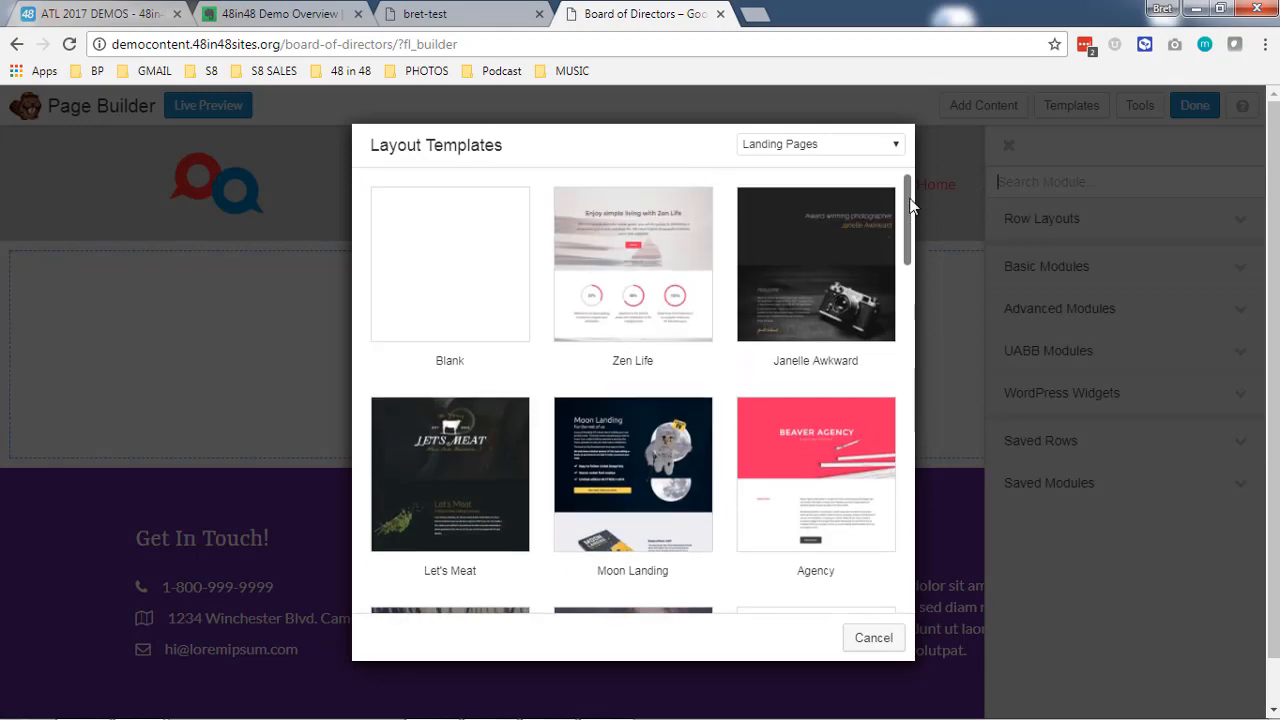
click(824, 150)
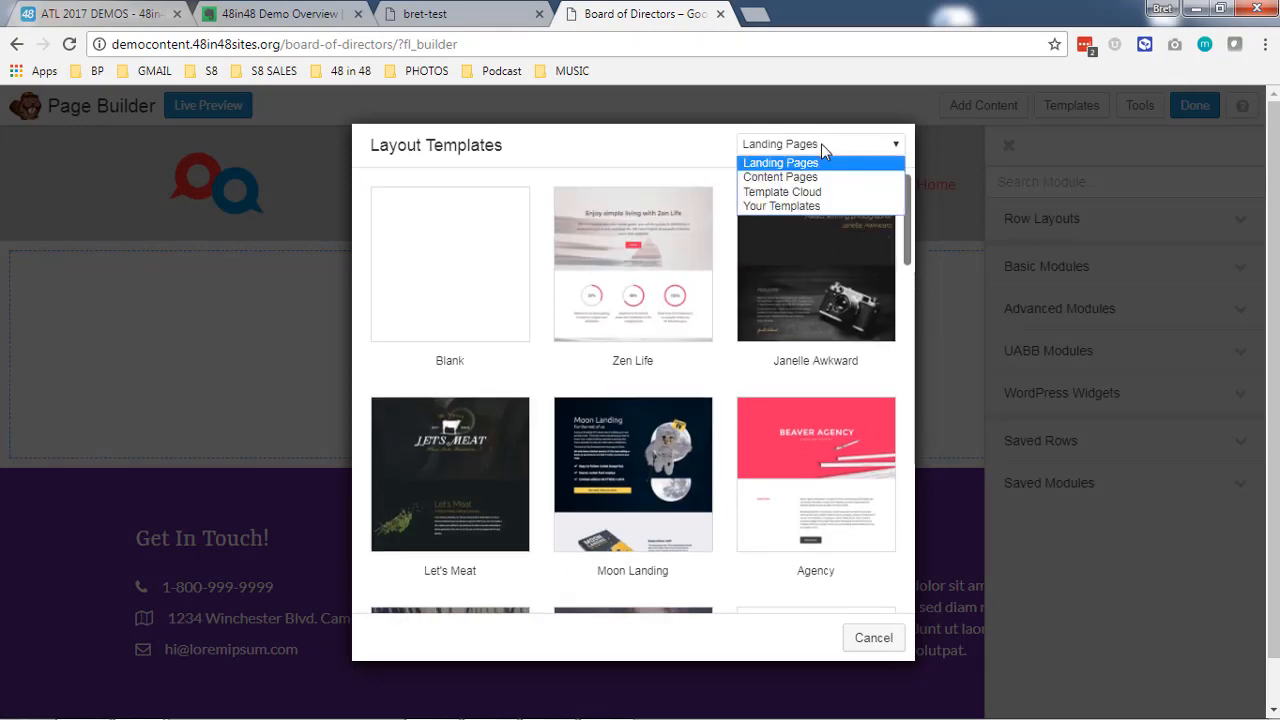
click(795, 191)
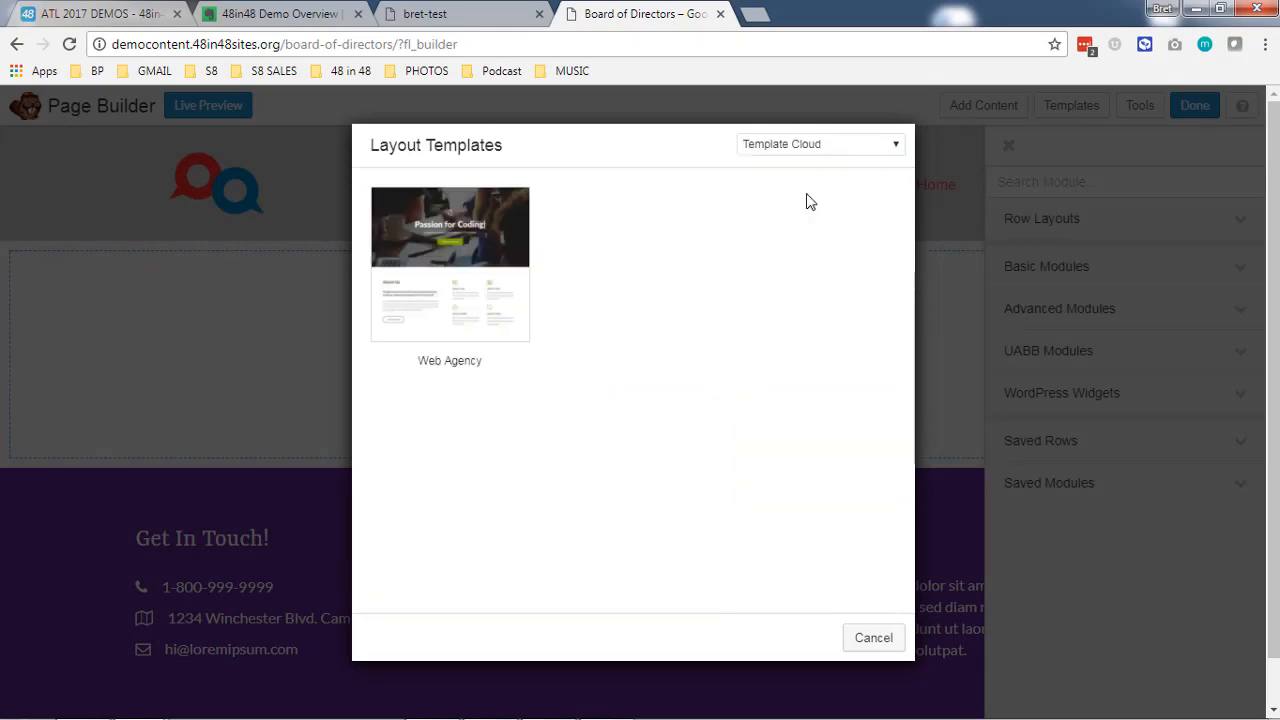
click(474, 276)
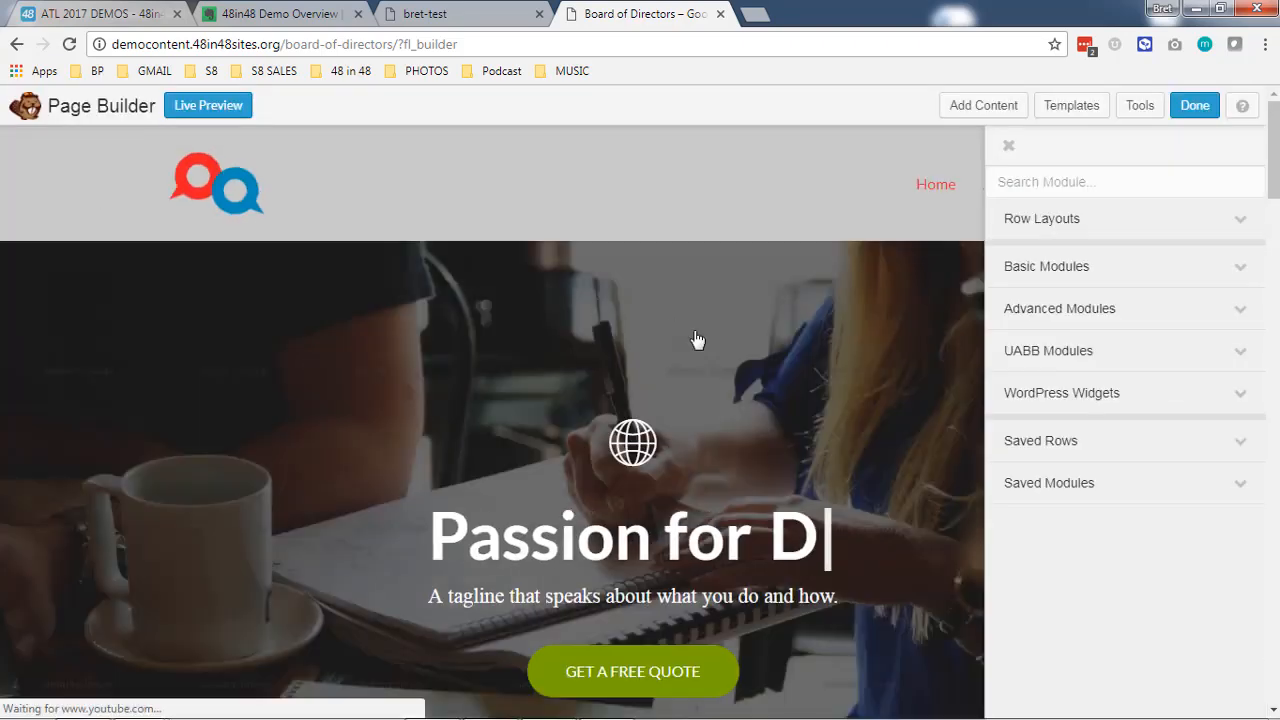
- Look over the Board of Directors page layout, finish editing and publish the changes
scroll(697, 340, down, 5)
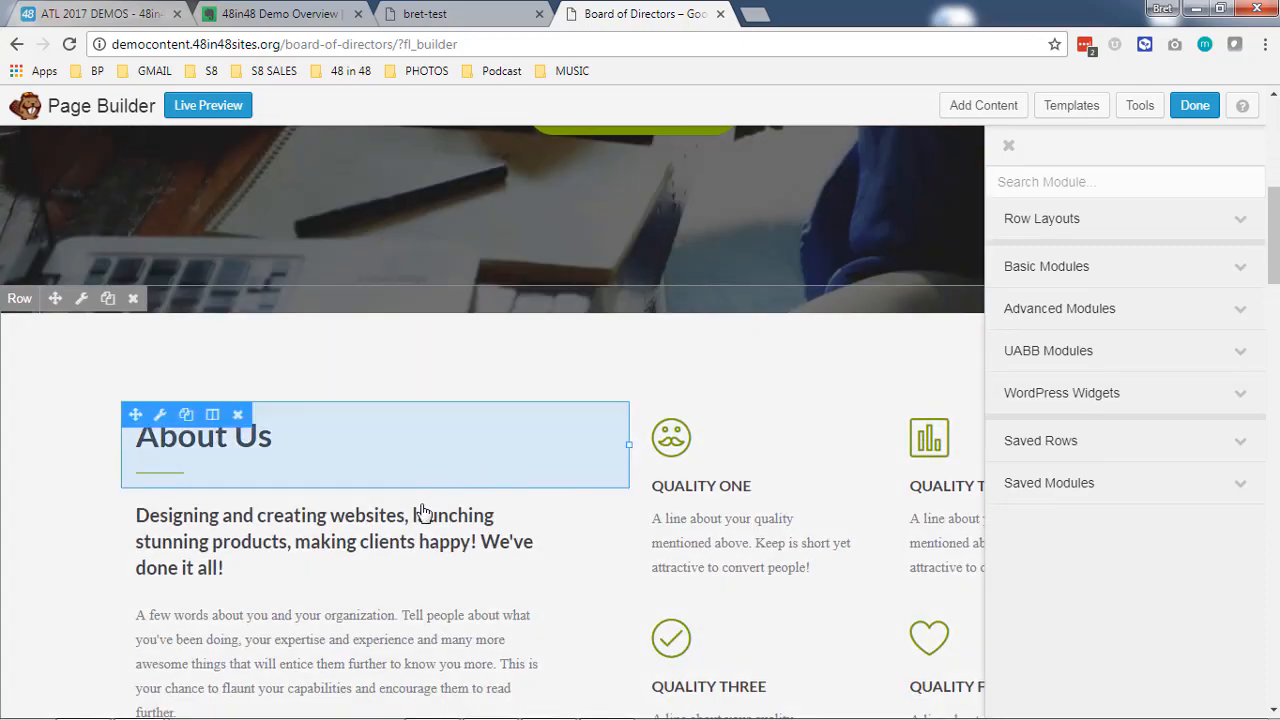
scroll(420, 517, down, 8)
scroll(886, 534, up, 13)
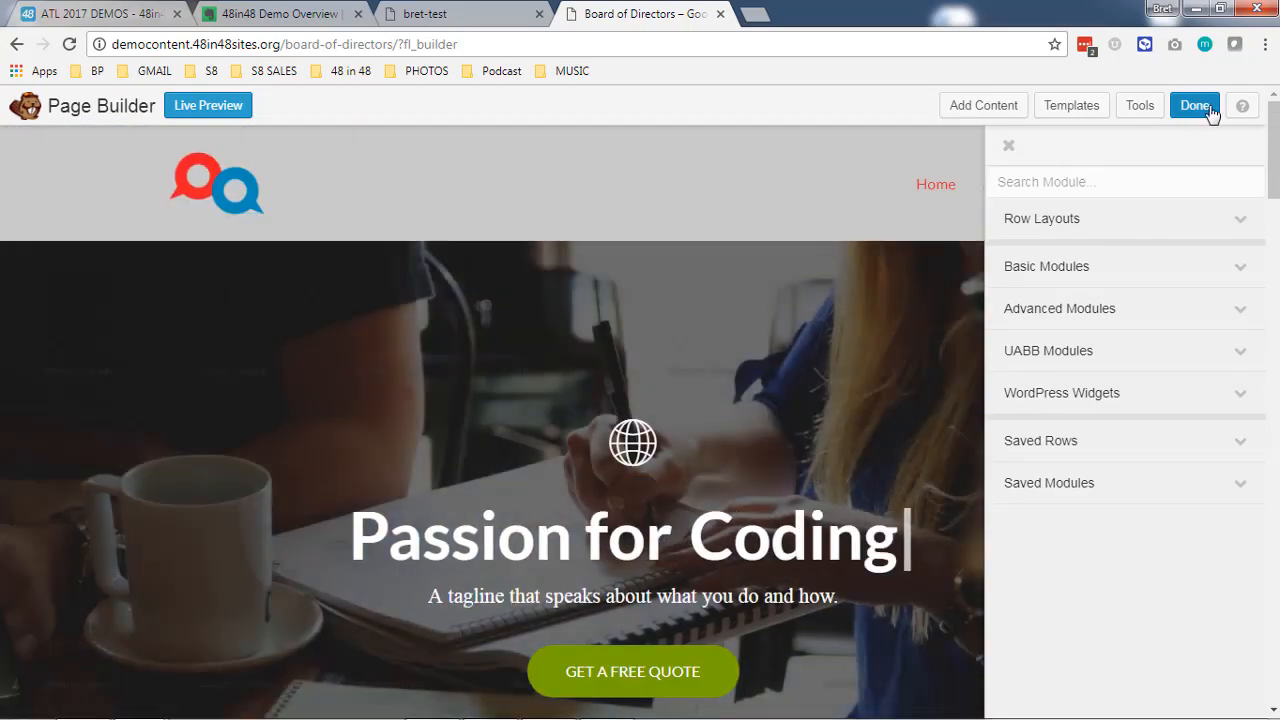
click(1196, 106)
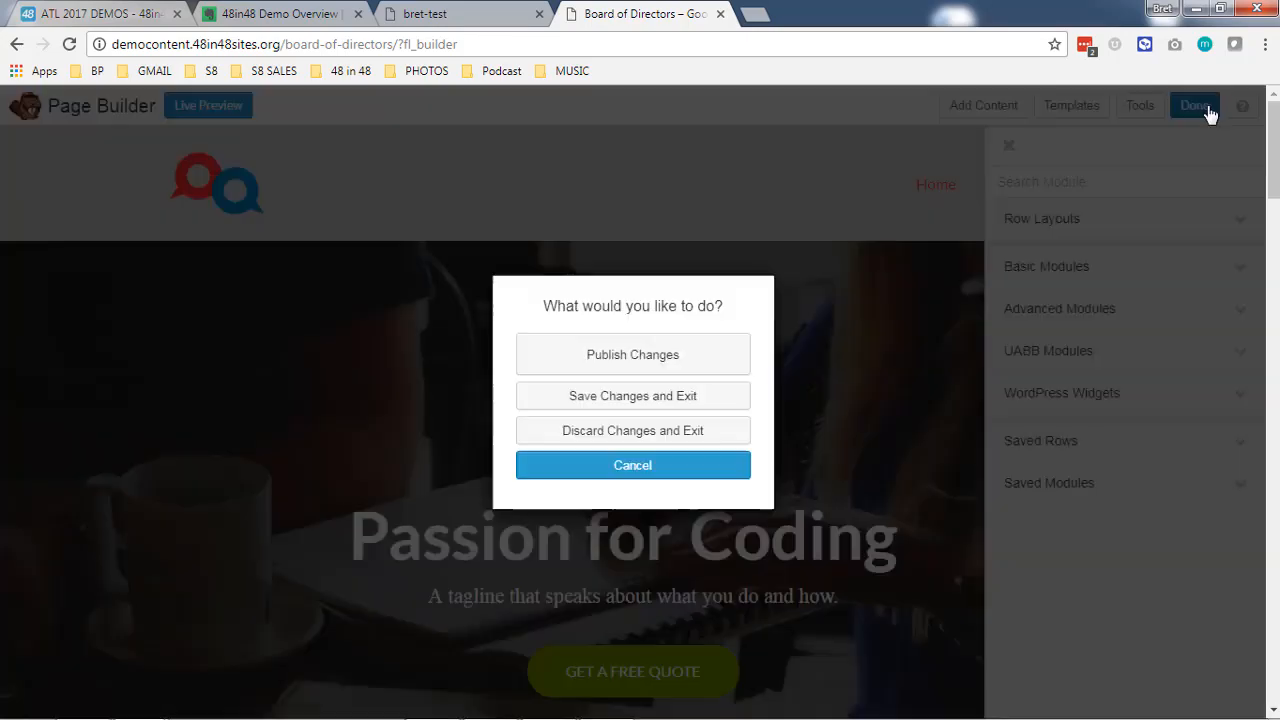
click(662, 366)
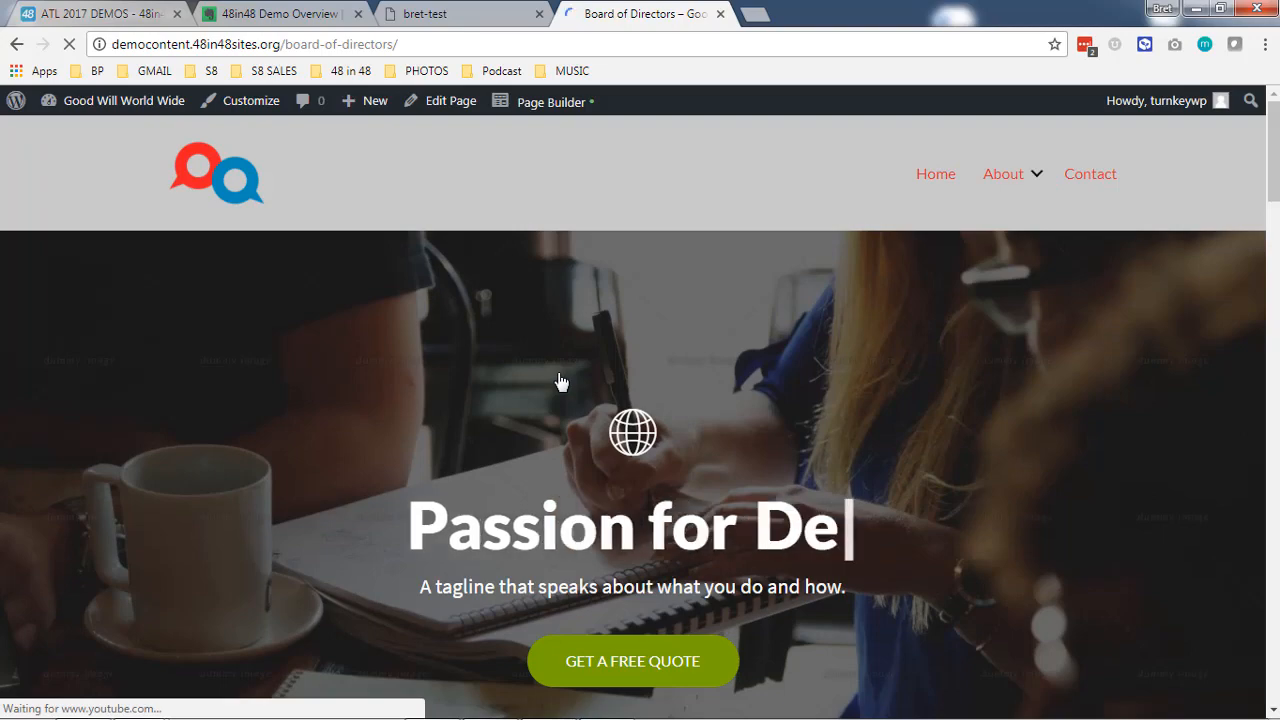
- Look over the live Board of Directors page, check the 48in48 Demo Overview note in Evernote and return to the page
scroll(412, 450, down, 11)
scroll(440, 483, up, 11)
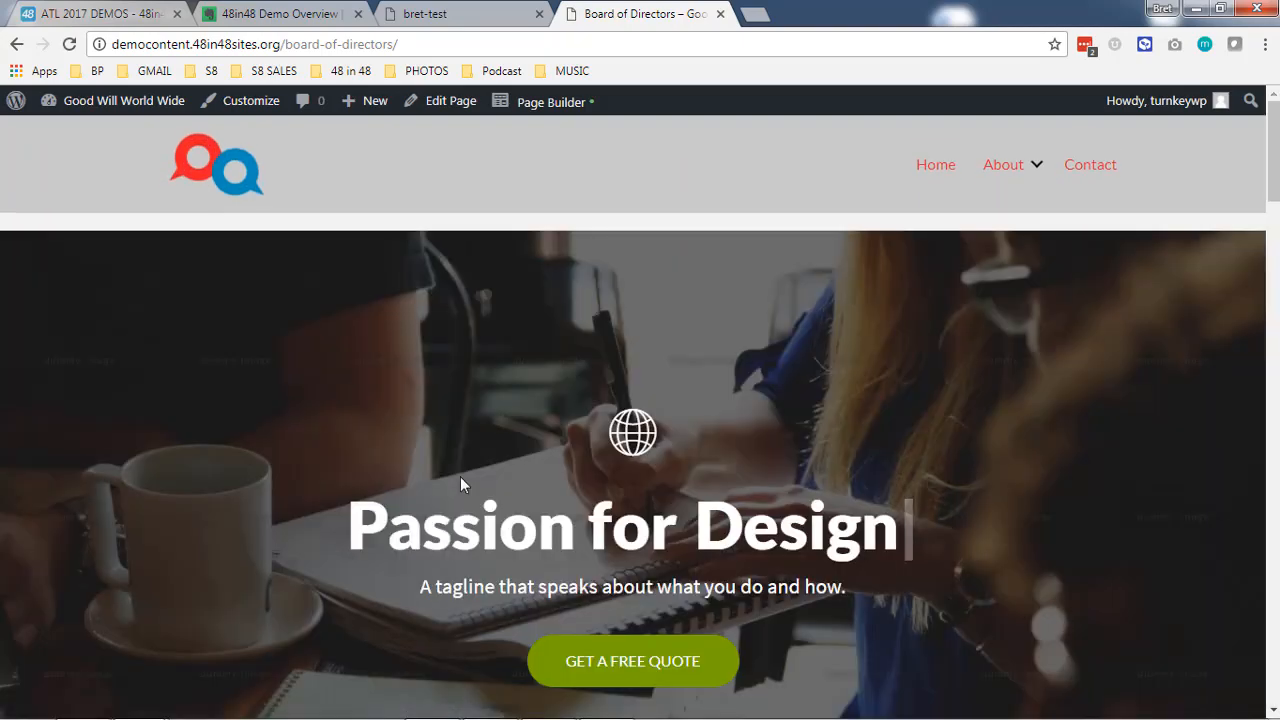
click(260, 14)
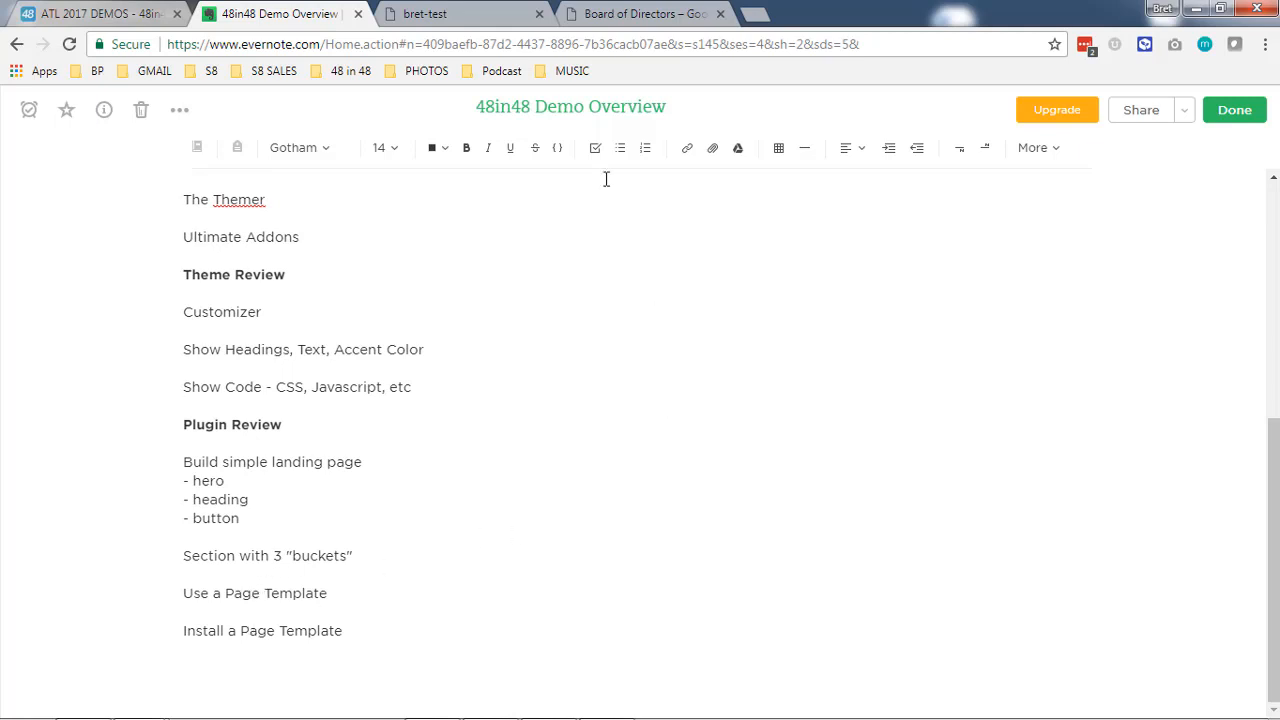
click(613, 10)
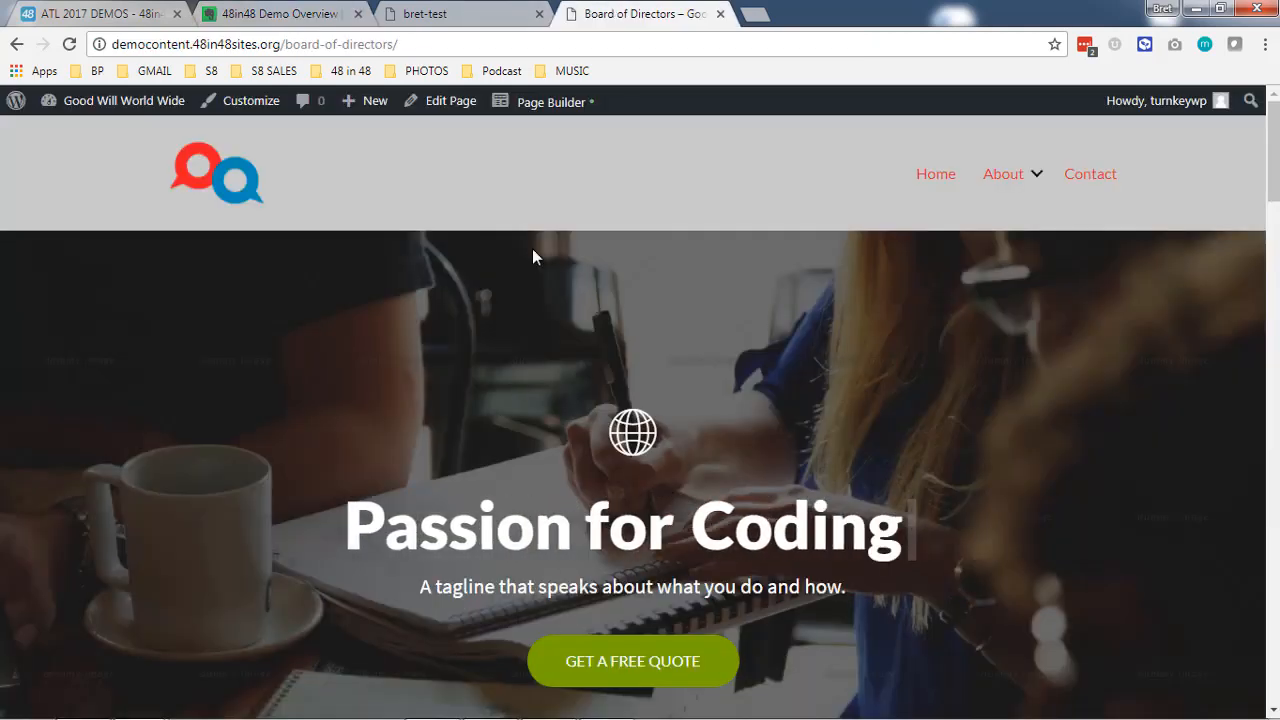